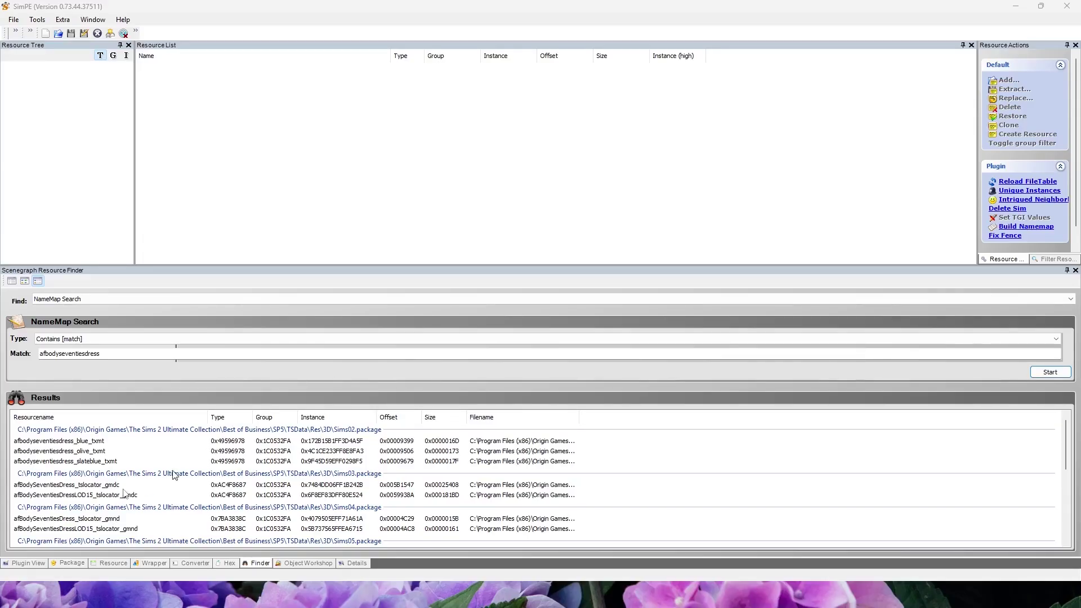
# Step: Load the afBodySeventiesDress_tslocator_gmdc mesh from the search results and start extracting it to the Downloads folder
pyautogui.doubleClick(59, 488)
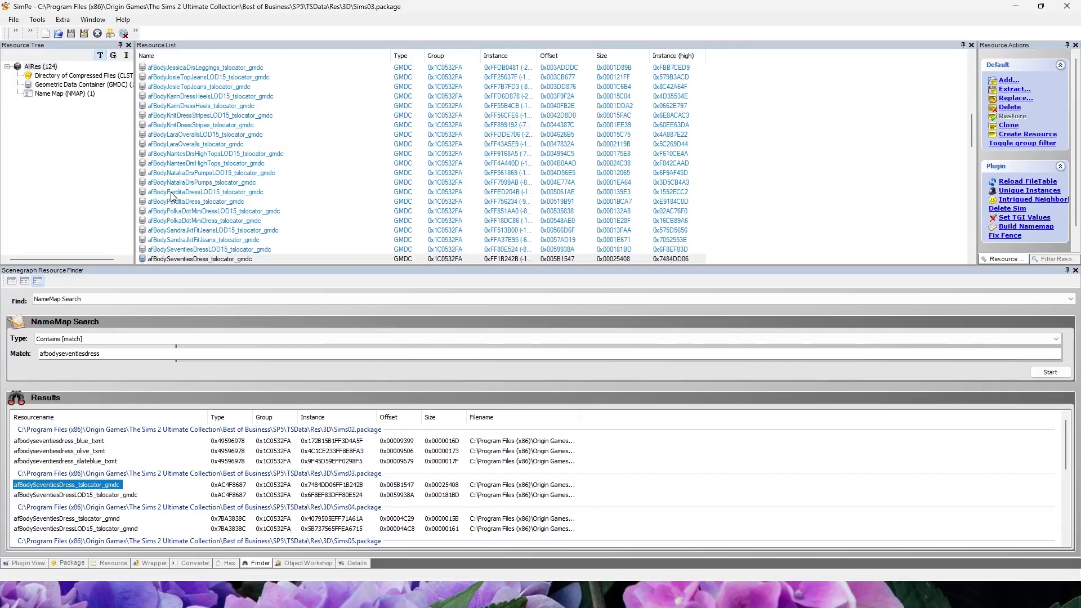
pyautogui.rightClick(195, 259)
pyautogui.click(225, 279)
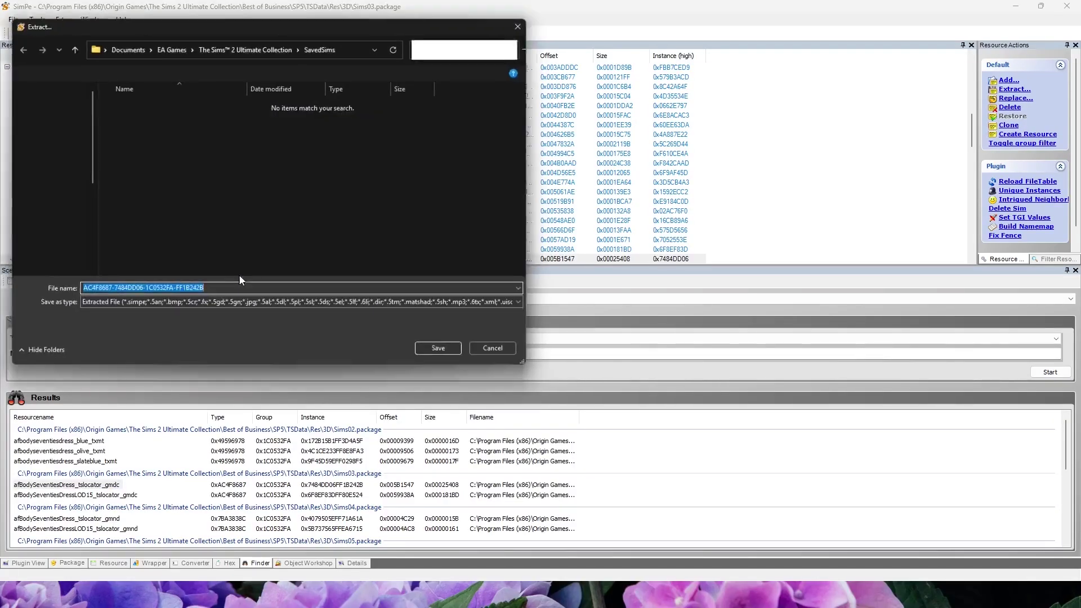
pyautogui.click(51, 123)
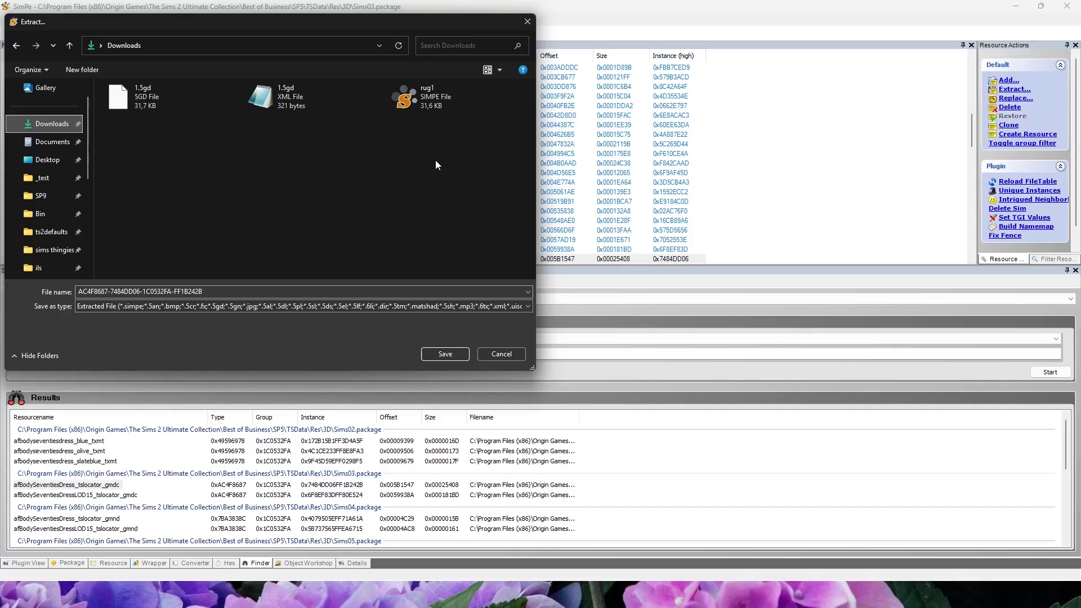
# Step: Delete the old rug1 file and both 1.5gd files from the Downloads folder within the Extract dialog
pyautogui.click(421, 99)
pyautogui.press('Delete')
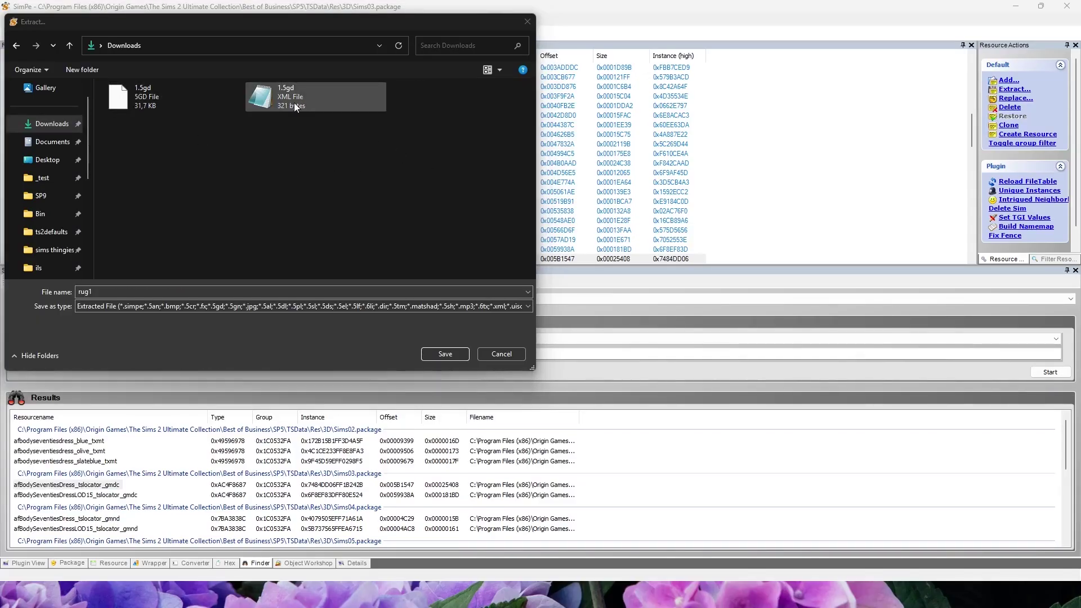
pyautogui.click(293, 104)
pyautogui.press('Delete')
pyautogui.click(151, 109)
pyautogui.press('Delete')
# Step: Save the extracted dress mesh as afbodyseventiesdress
pyautogui.click(119, 292)
pyautogui.write('afbodyseventiesdr')
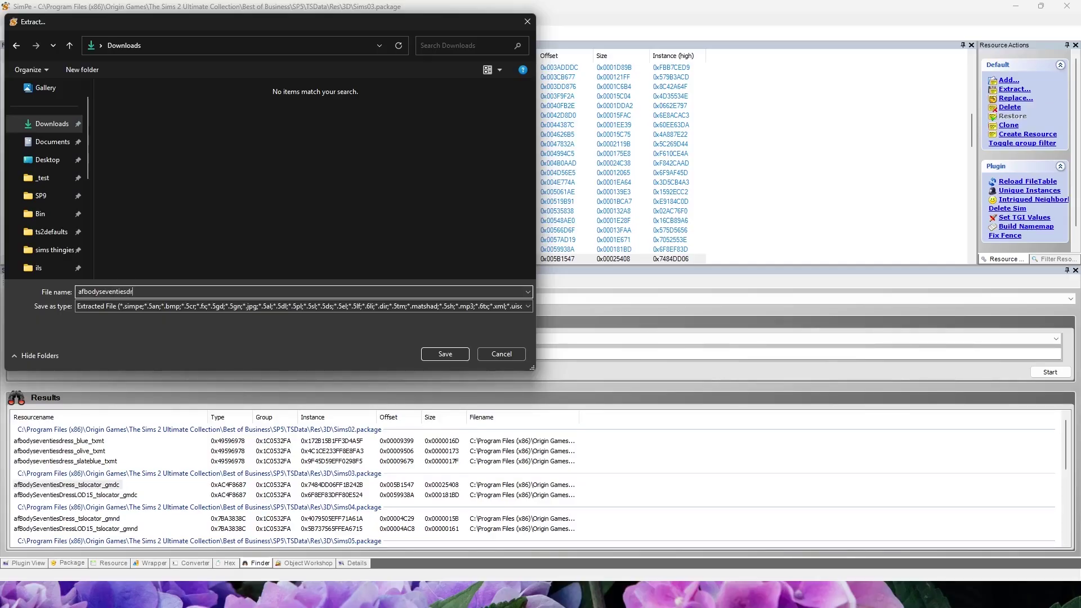
pyautogui.press('Return')
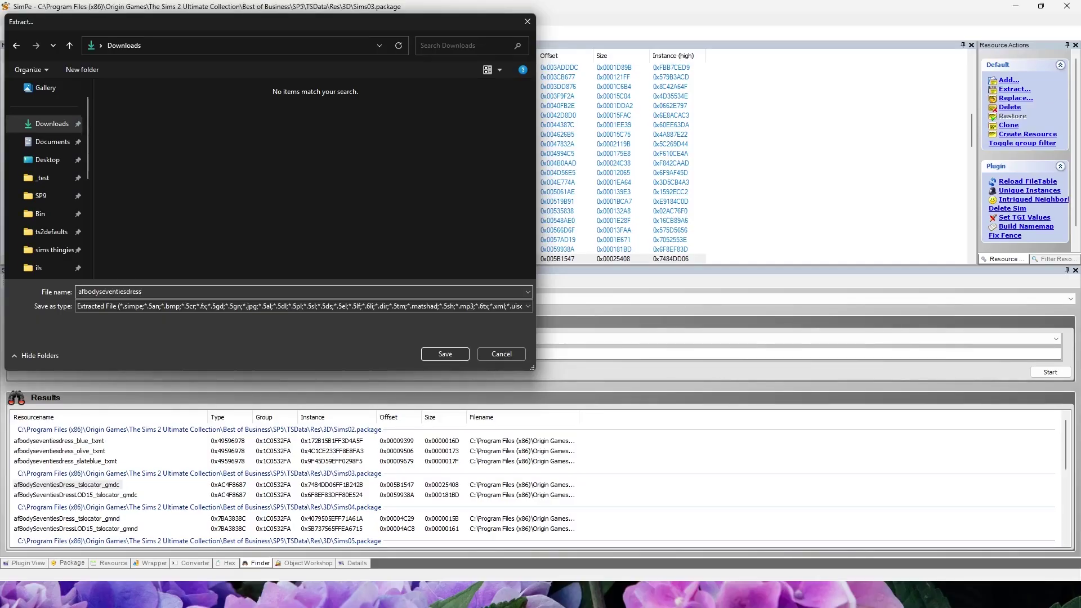
# Step: Open the afbodyseventiesdress-blue0_lifo texture from the search results and view its image
pyautogui.scroll(-10, 936, 474)
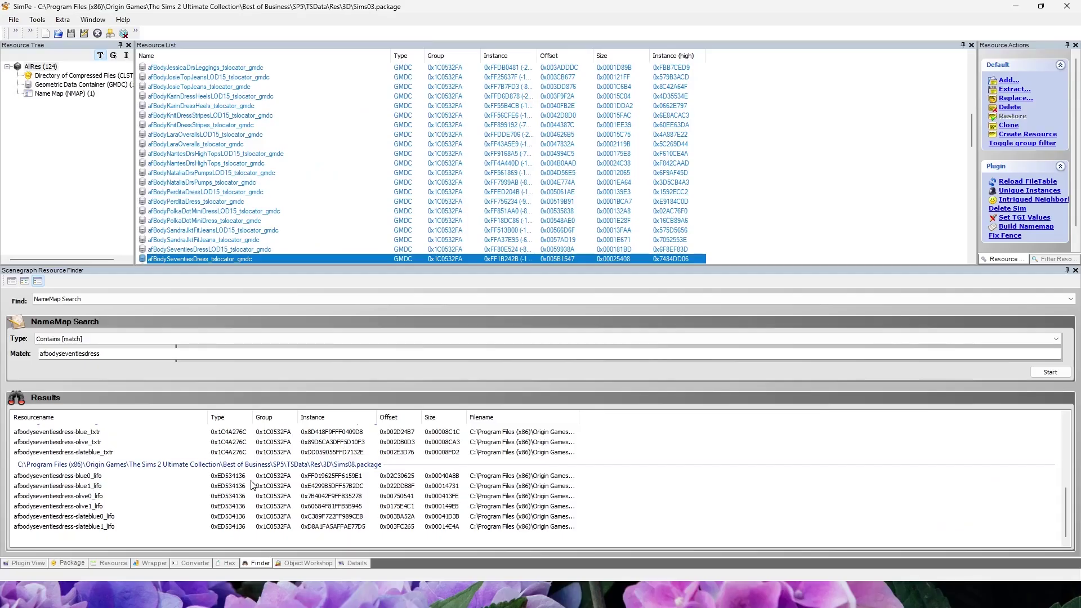
pyautogui.click(57, 476)
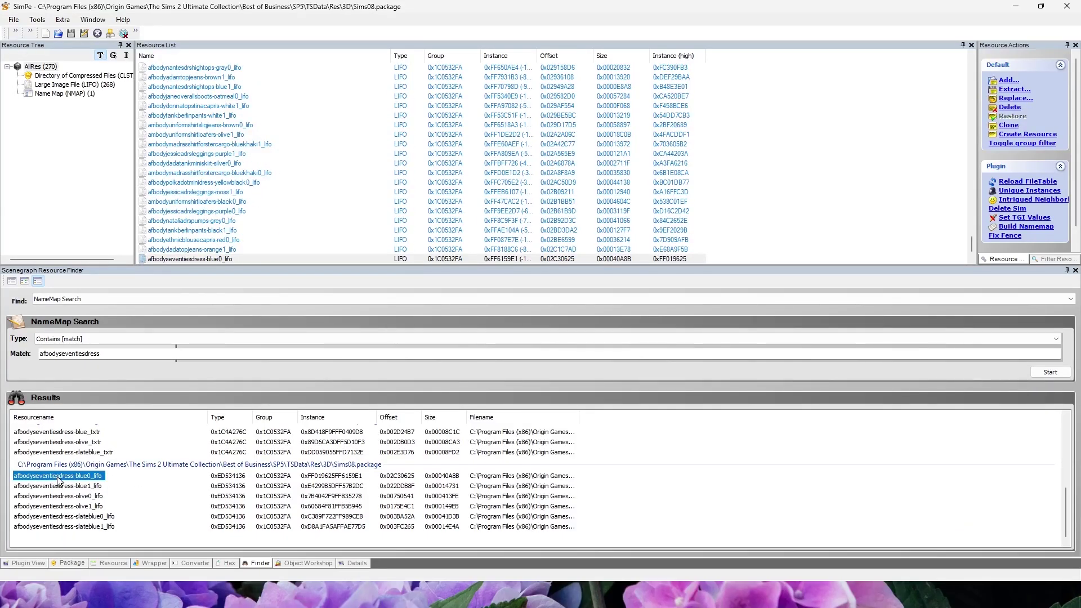
pyautogui.click(29, 564)
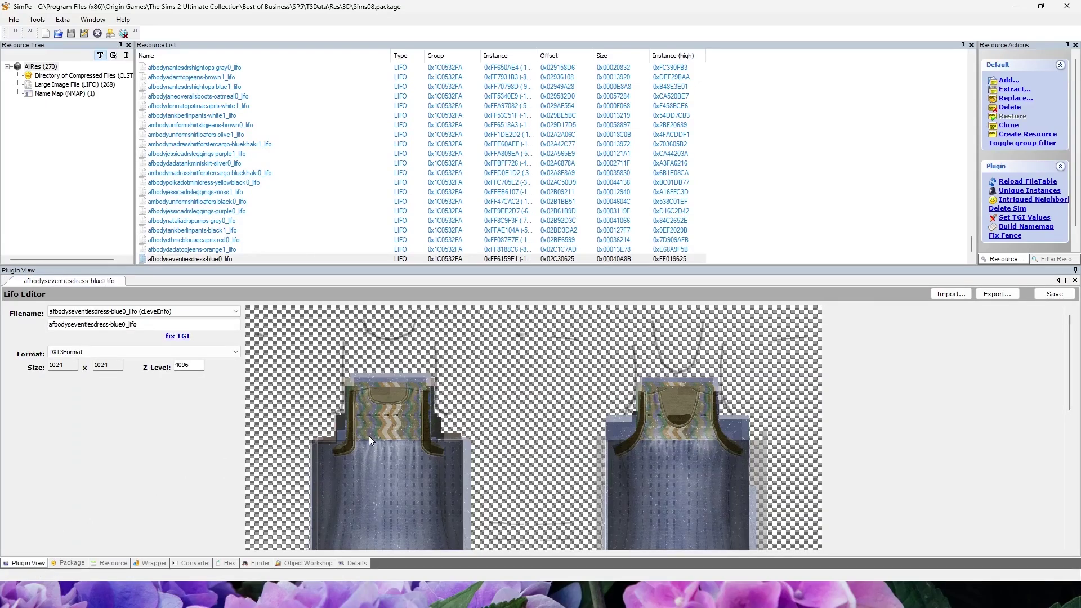
pyautogui.scroll(-3, 369, 436)
pyautogui.scroll(-2, 276, 203)
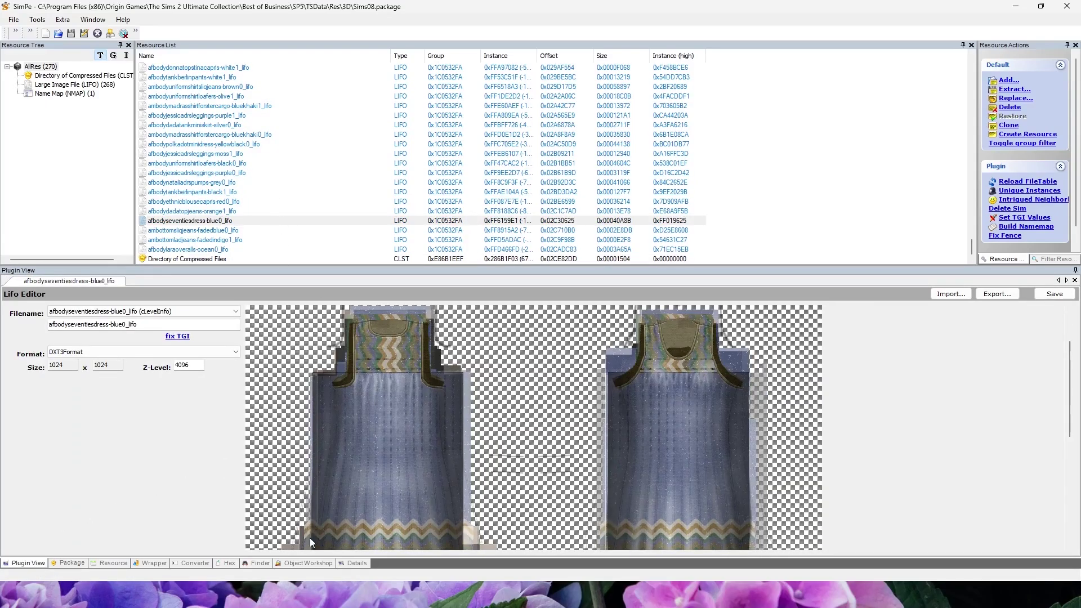
# Step: Sort the resource list by name and view the afbodyseventiesdress-olive0_lifo texture
pyautogui.click(204, 57)
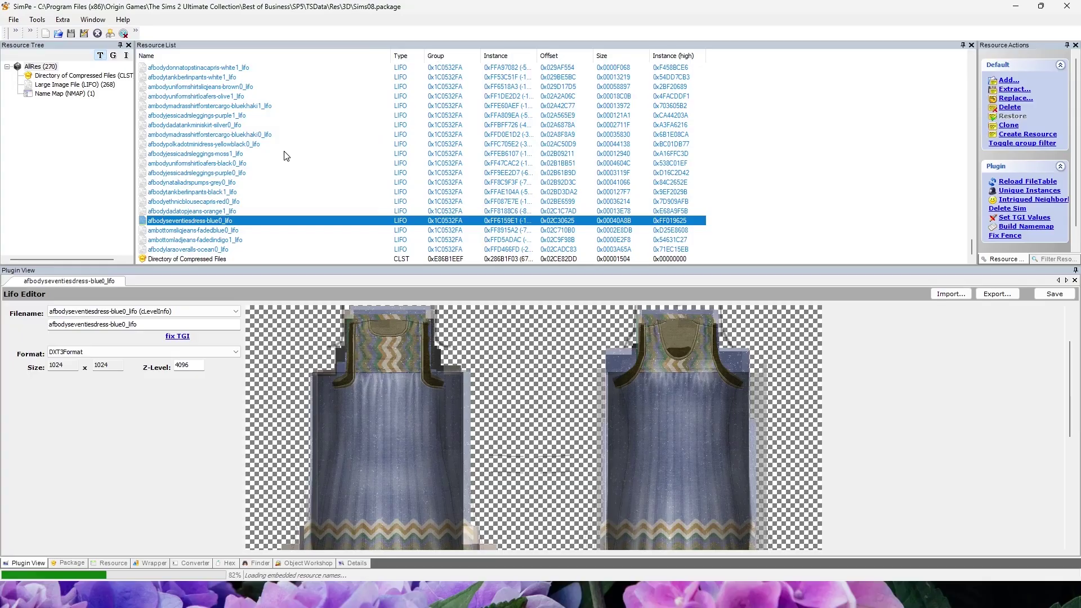
pyautogui.scroll(2, 270, 146)
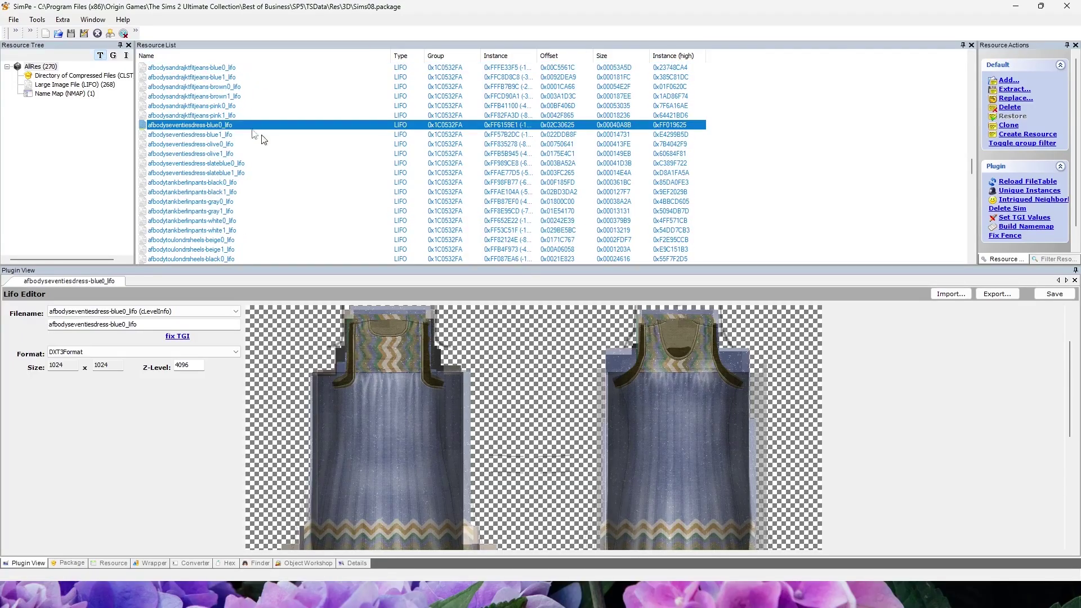
pyautogui.click(228, 144)
pyautogui.scroll(-3, 431, 401)
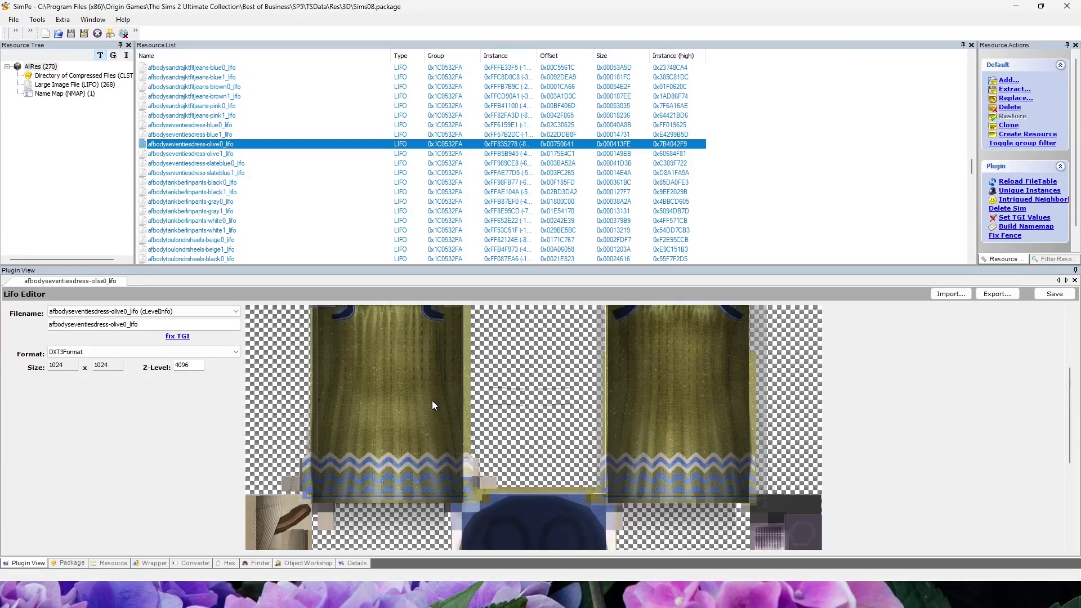
# Step: Open the afbodyseventiesdress-slateblue0_lifo texture and export it as a PNG to Downloads under its suggested name
pyautogui.click(240, 163)
pyautogui.scroll(-3, 426, 383)
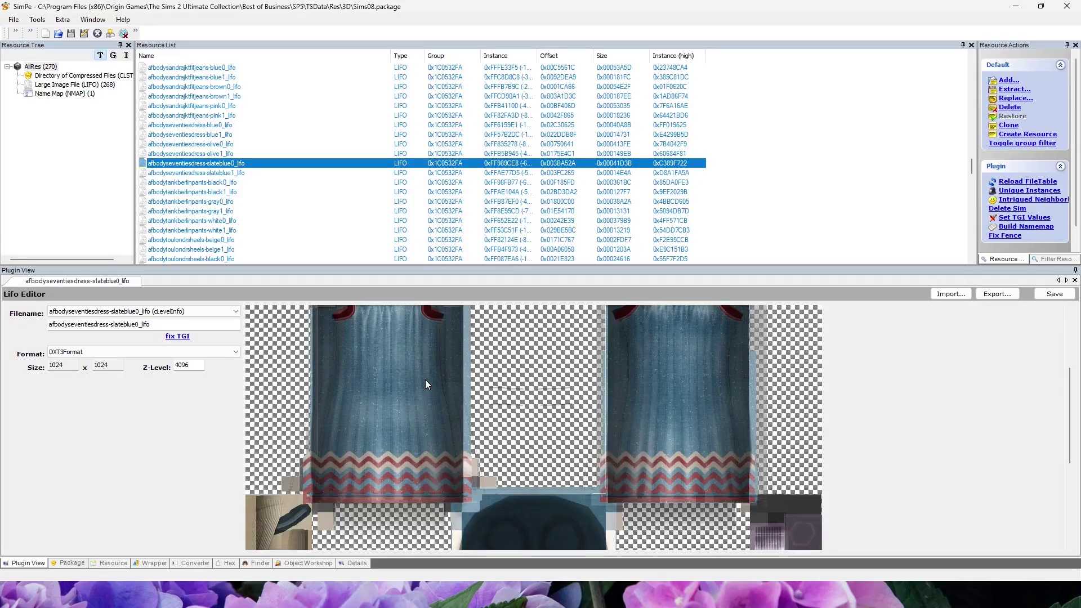
pyautogui.scroll(-3, 425, 380)
pyautogui.scroll(5, 421, 379)
pyautogui.click(996, 294)
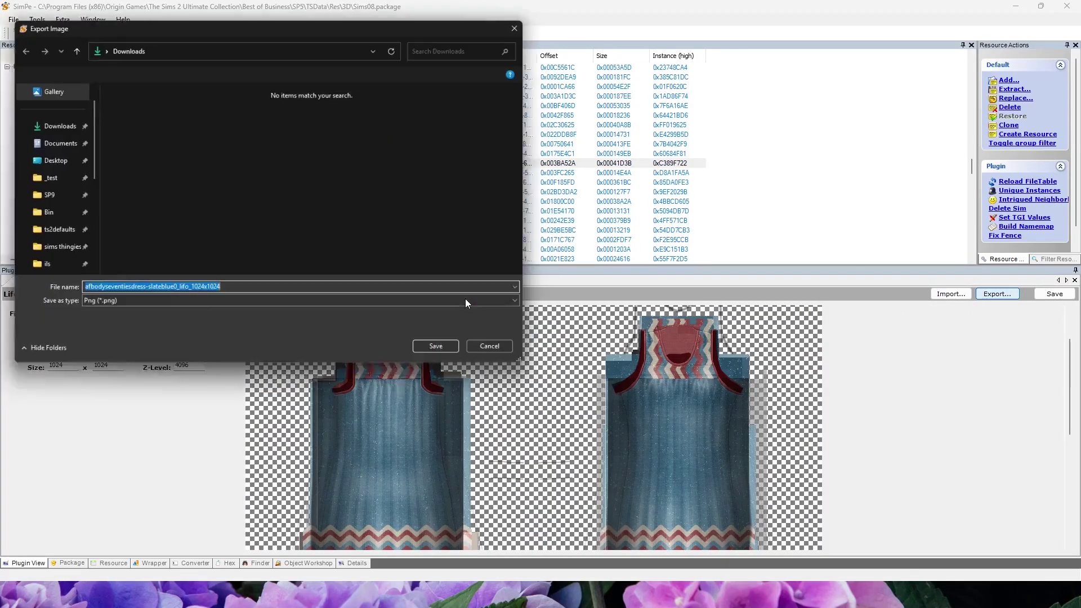
pyautogui.click(446, 294)
pyautogui.press('Return')
# Step: Run a NameMap search for resources containing "afbodyexercise"
pyautogui.click(253, 565)
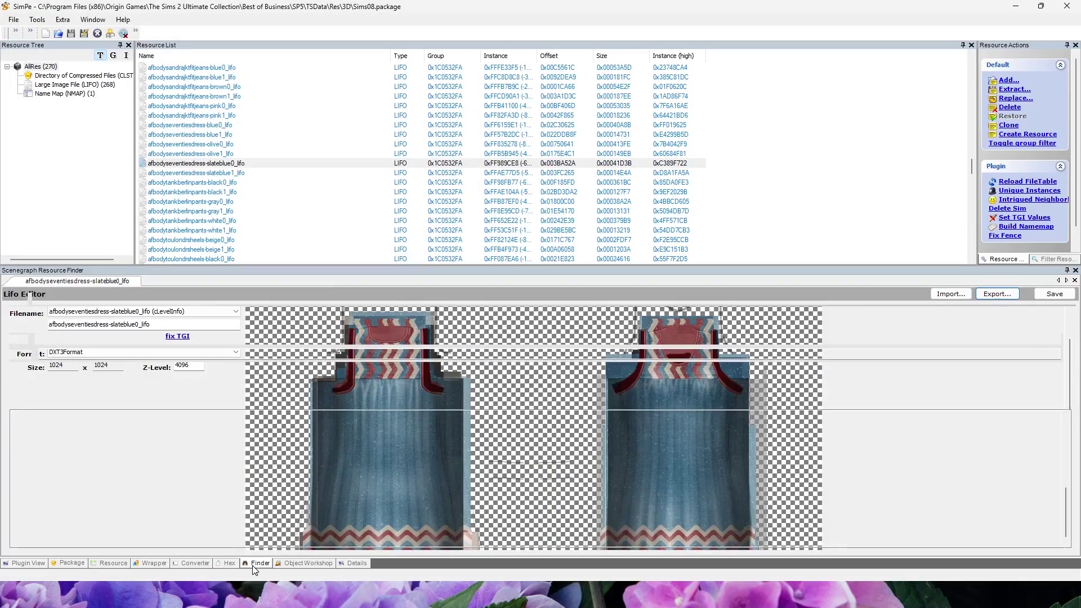
pyautogui.moveTo(103, 355); pyautogui.dragTo(1, 357)
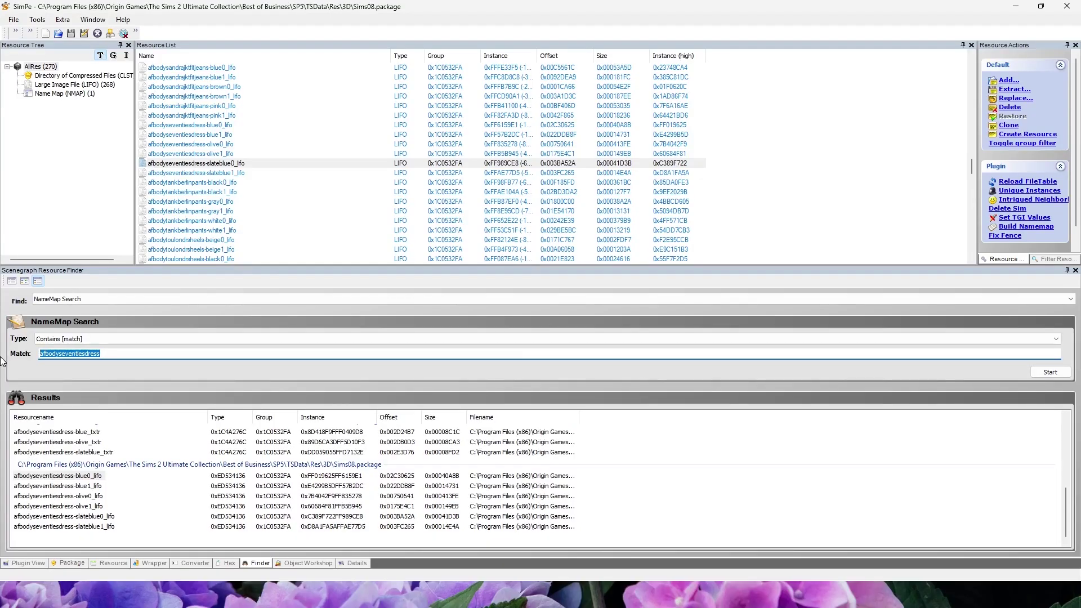
pyautogui.write('afbodyexercise')
pyautogui.click(1040, 373)
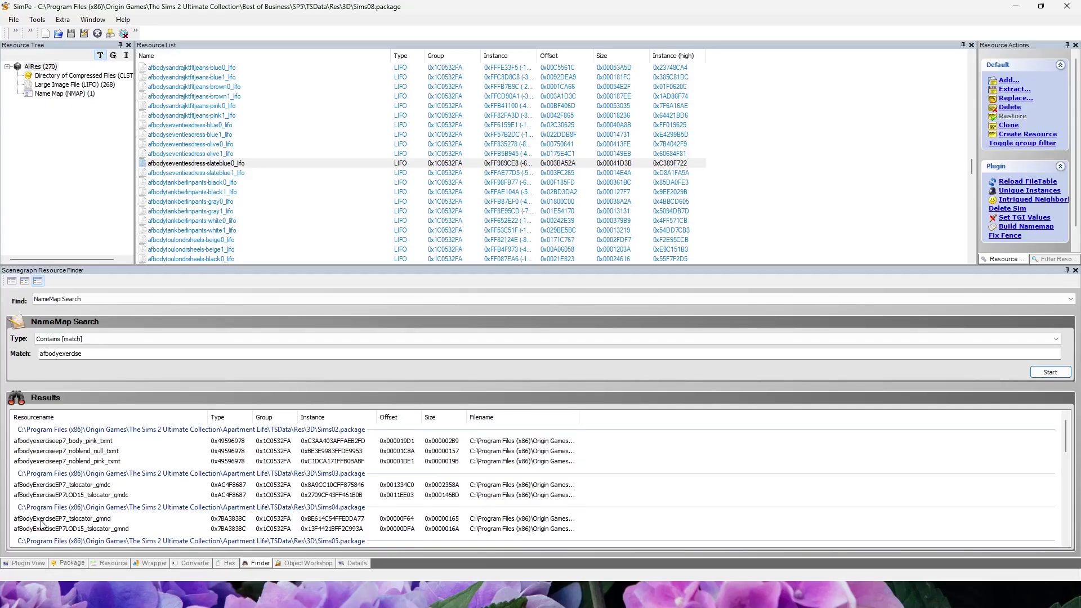
# Step: Look through the exercise outfit results and open the afBodyExerciseEP7_tslocator_gmdc mesh from Apartment Life
pyautogui.scroll(-8, 123, 509)
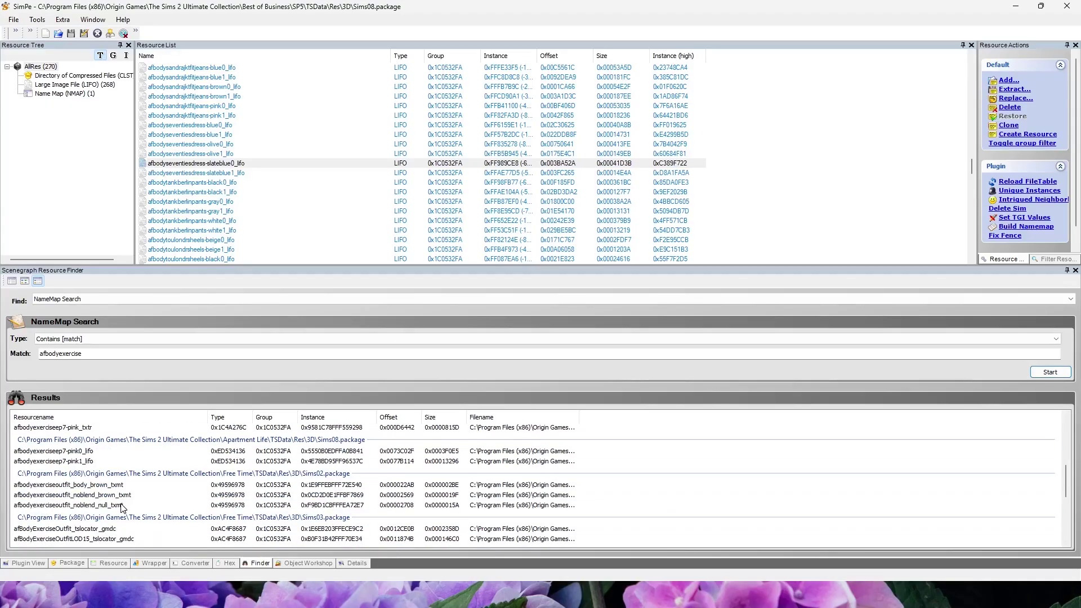
pyautogui.scroll(6, 119, 509)
pyautogui.scroll(-5, 117, 509)
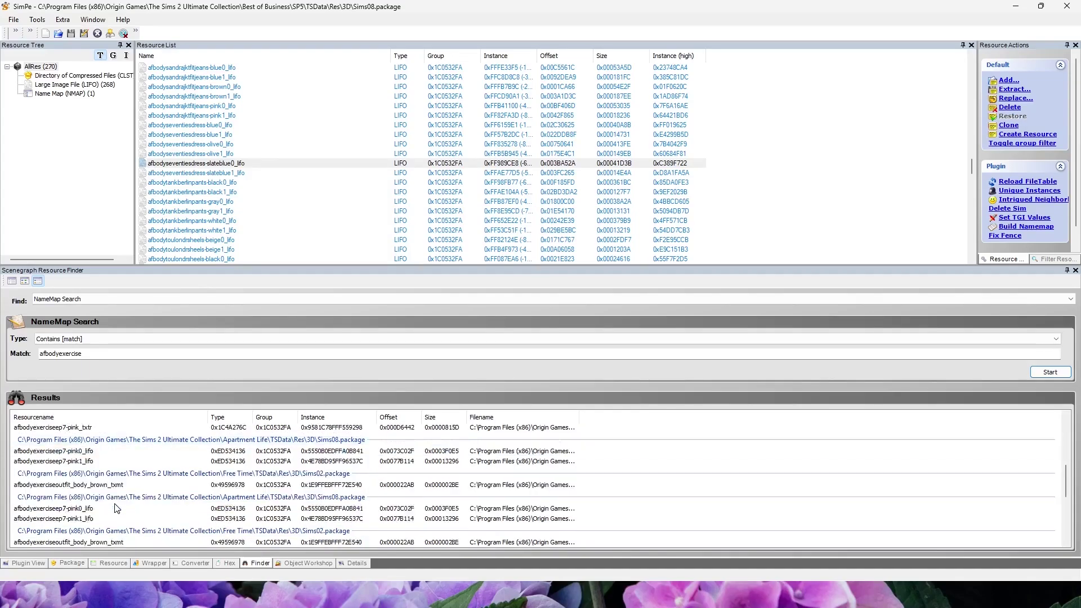
pyautogui.scroll(5, 146, 516)
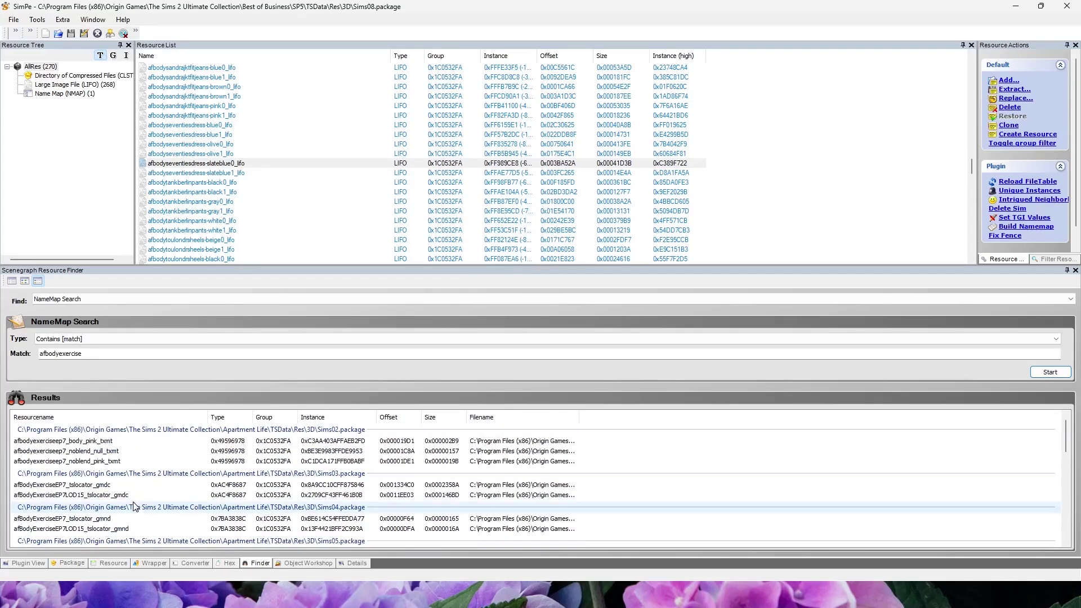
pyautogui.doubleClick(76, 485)
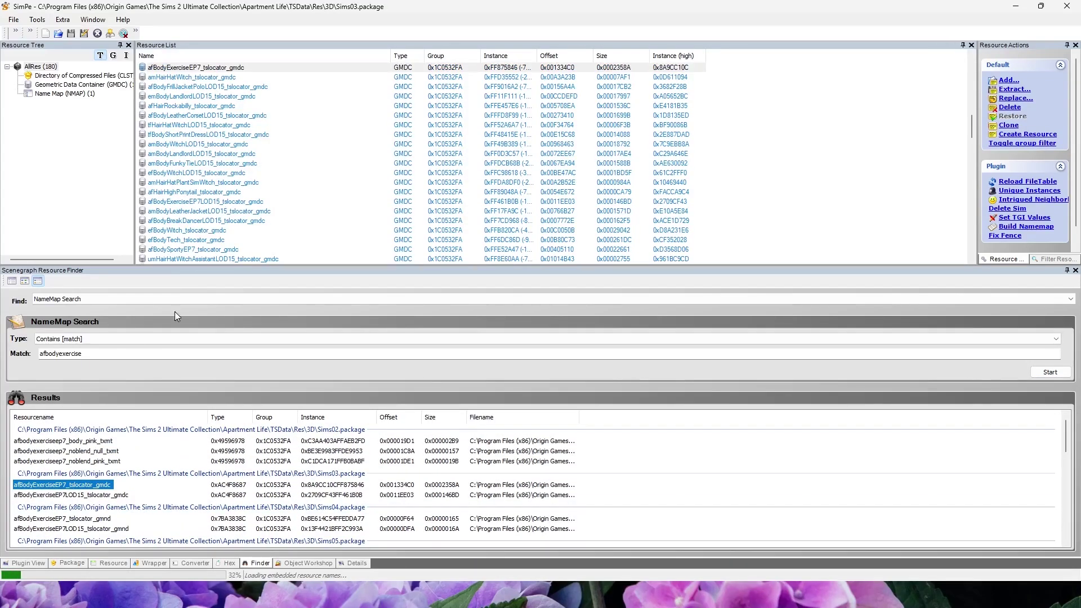
pyautogui.click(19, 566)
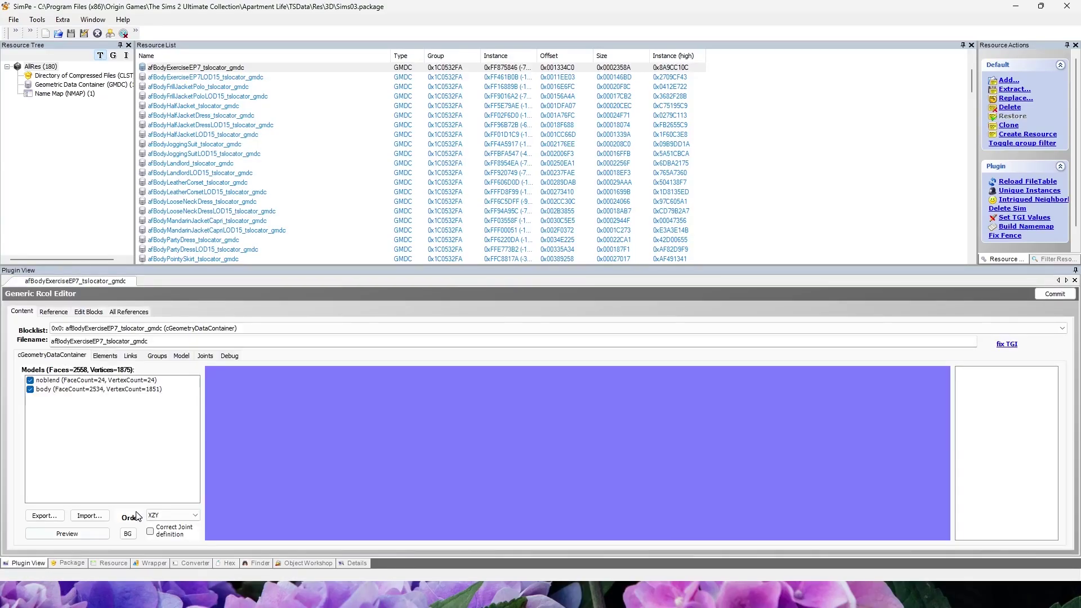
# Step: Extract the afBodyExerciseEP7_tslocator_gmdc mesh to Downloads as afbodyexercise
pyautogui.rightClick(190, 68)
pyautogui.click(221, 90)
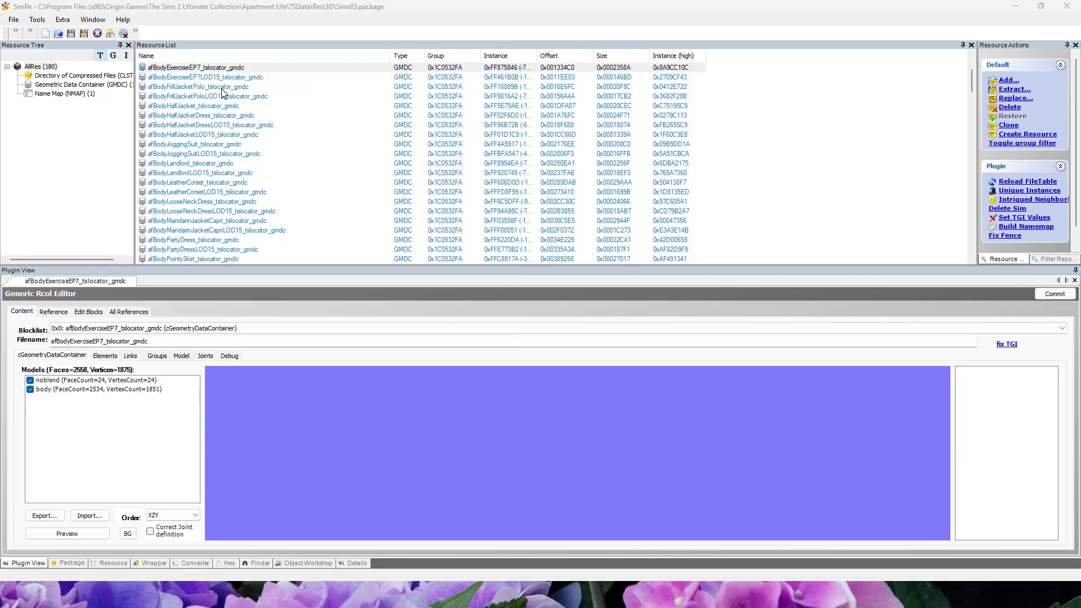
pyautogui.write('afbodyexer')
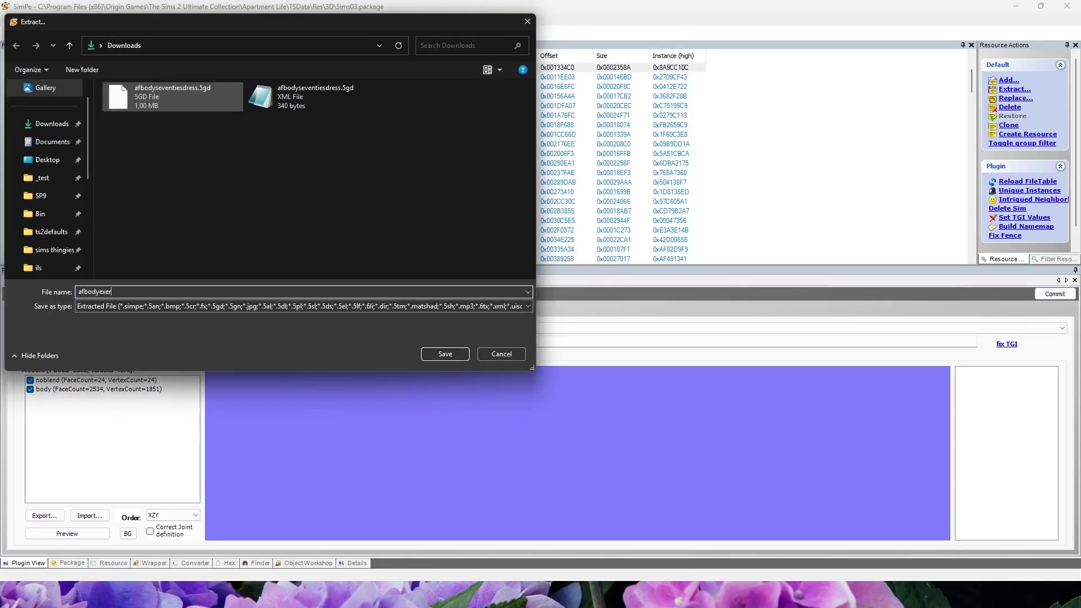
pyautogui.write('cise')
pyautogui.press('Return')
# Step: Open the Free Time texture afbodyexerciseoutfit-brown0_lifo from the search results and display its image
pyautogui.click(248, 563)
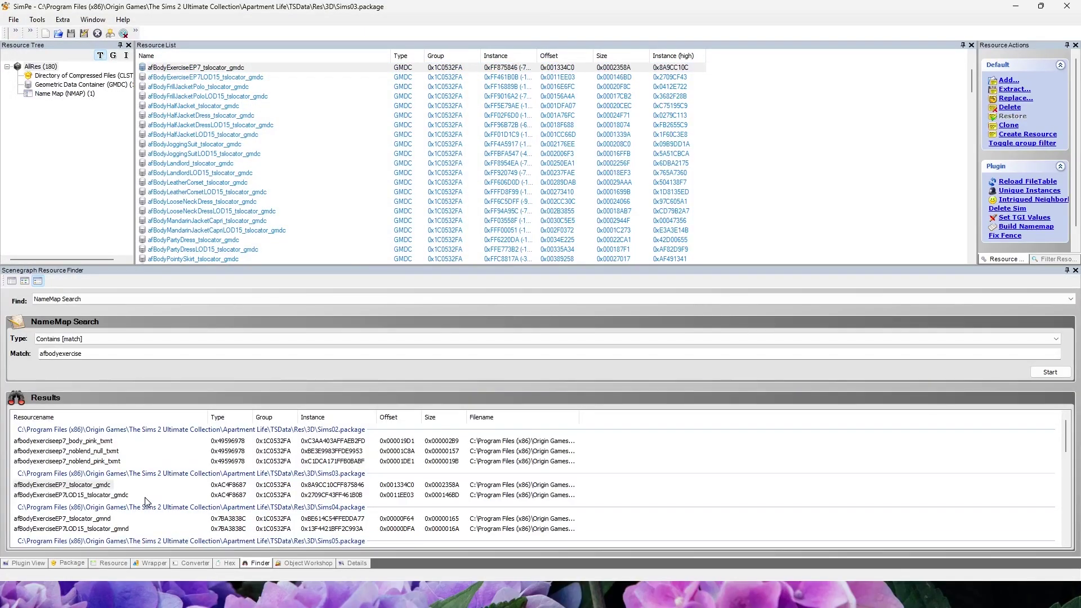
pyautogui.scroll(-5, 145, 501)
pyautogui.click(68, 517)
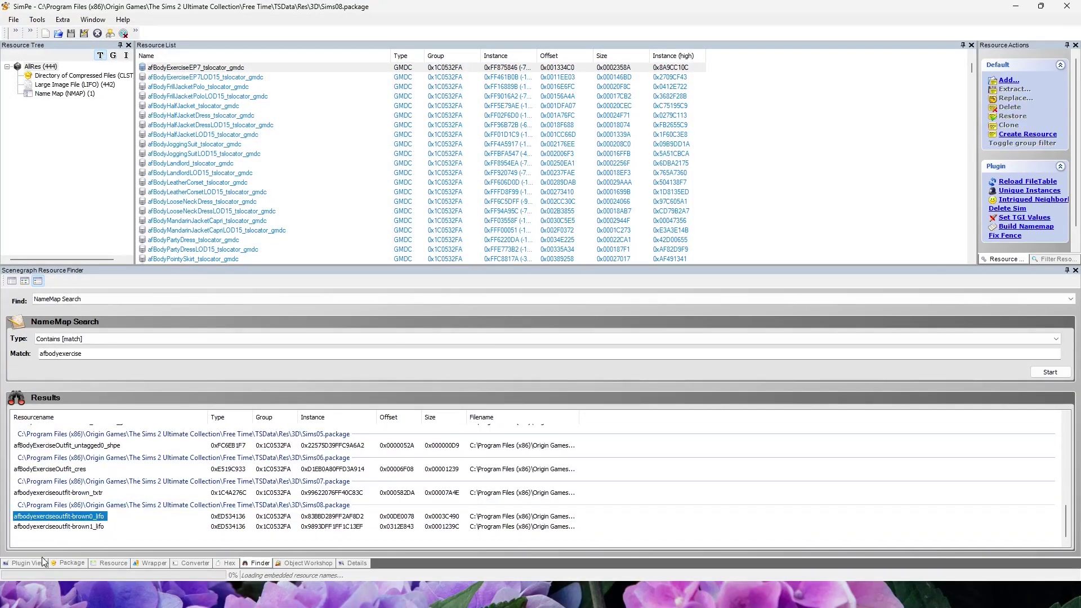
pyautogui.click(36, 564)
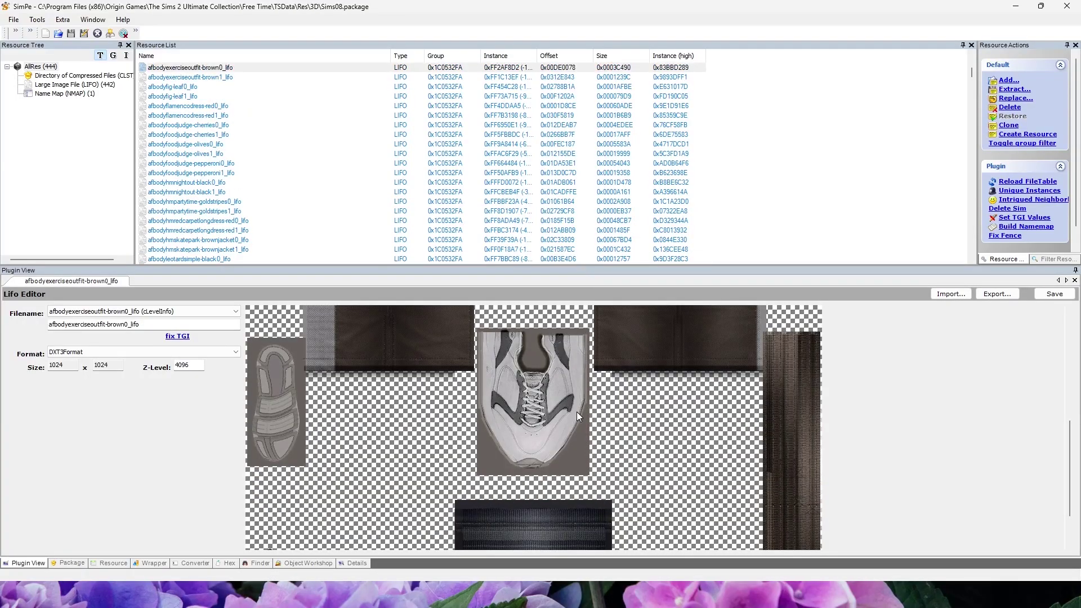
# Step: Export the afbodyexerciseoutfit-brown0_lifo texture as a PNG to Downloads under its suggested name
pyautogui.click(996, 294)
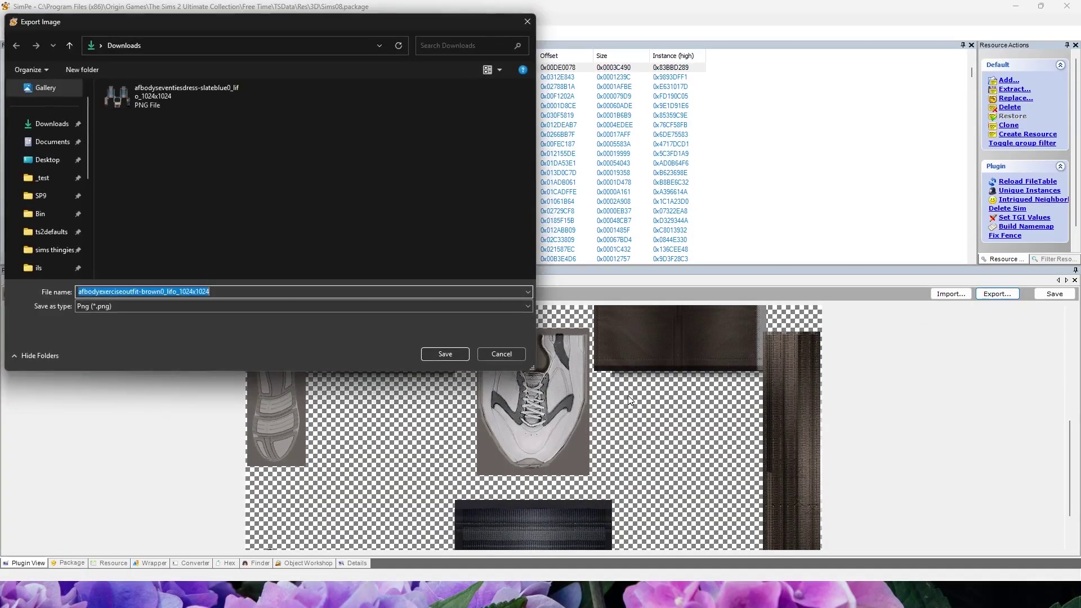
pyautogui.press('Return')
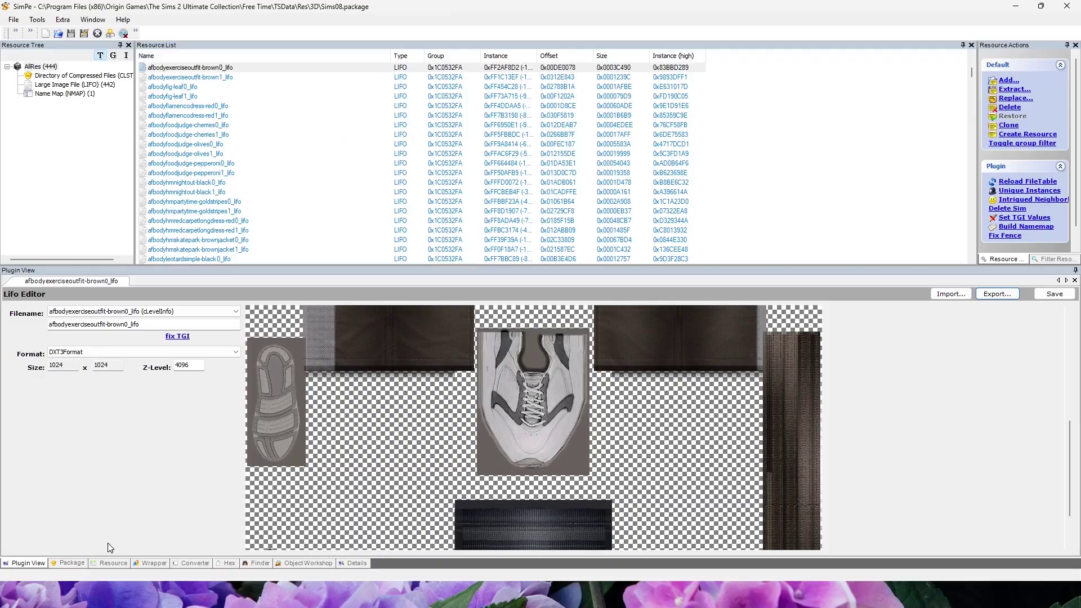
pyautogui.click(527, 594)
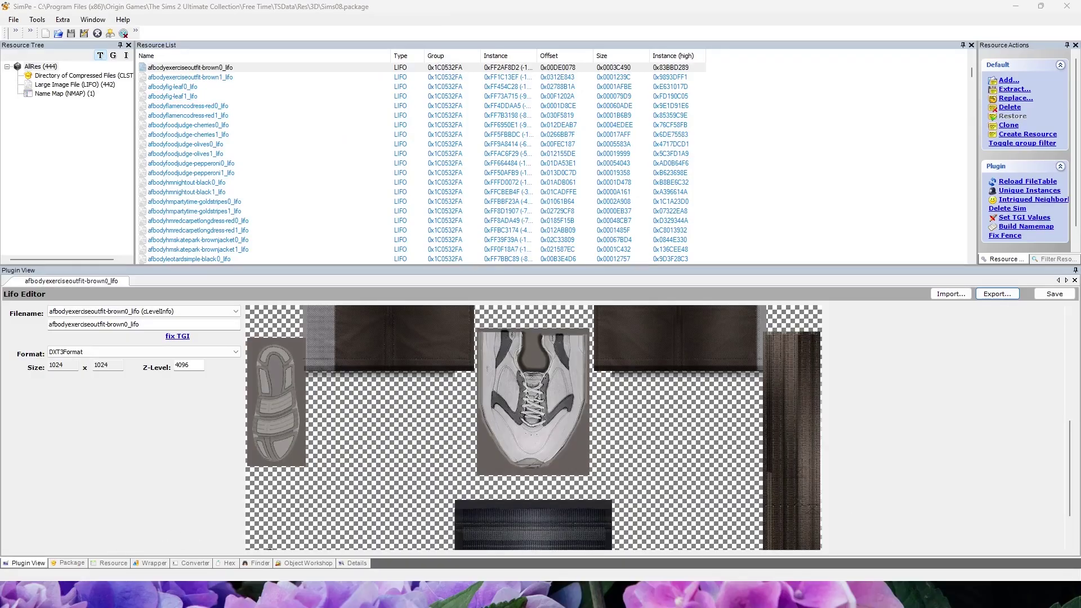
# Step: Run a NameMap search for resources containing "ambodytrack"
pyautogui.click(257, 564)
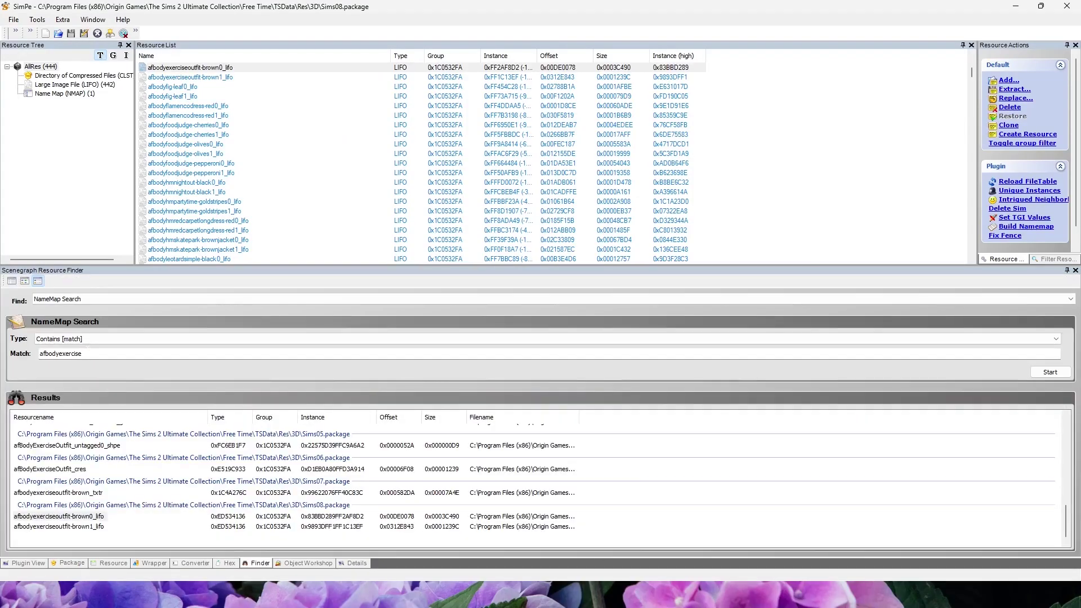
pyautogui.click(101, 356)
pyautogui.hotkey('ctrl', 'a')
pyautogui.write('ambodytrack')
pyautogui.click(1037, 375)
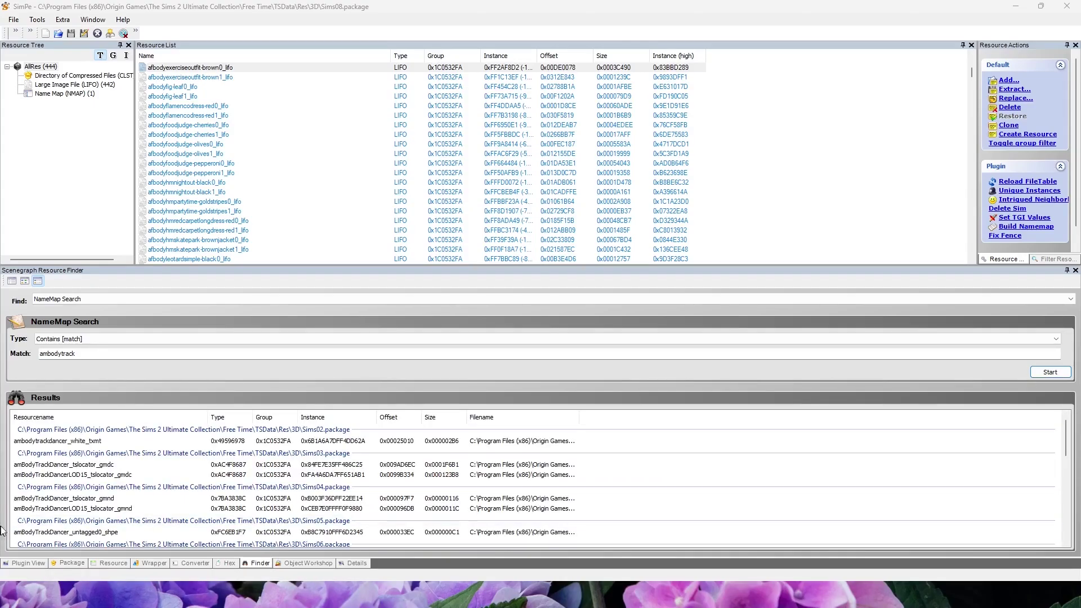
# Step: Open the Free Time texture ambodytrackdance-white0_lifo from the search results and view its shoe area
pyautogui.scroll(-10, 43, 521)
pyautogui.scroll(4, 46, 512)
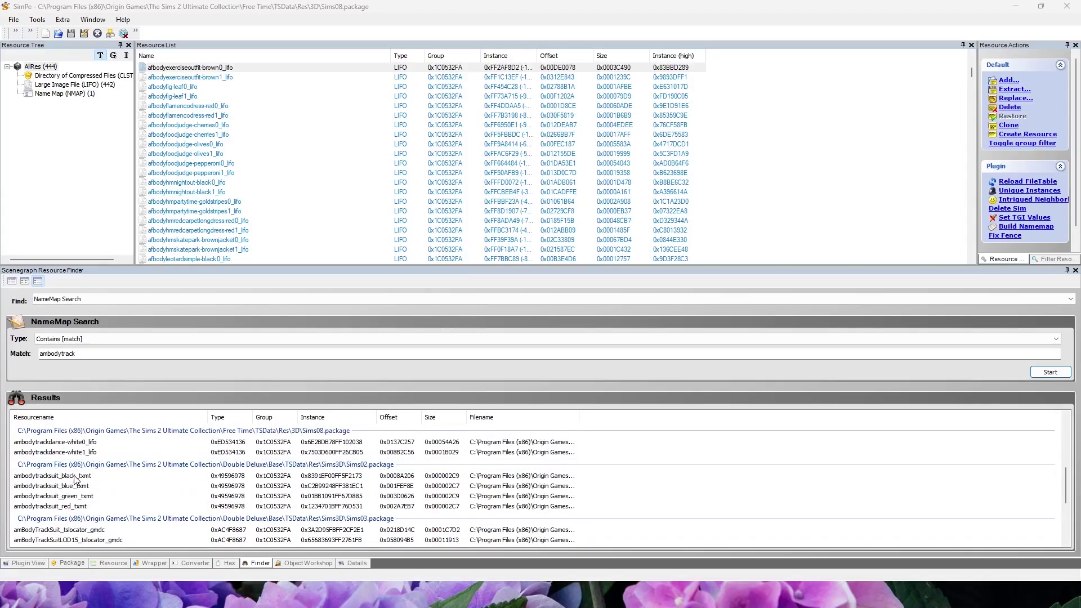
pyautogui.doubleClick(54, 442)
pyautogui.click(27, 563)
pyautogui.scroll(-3, 530, 460)
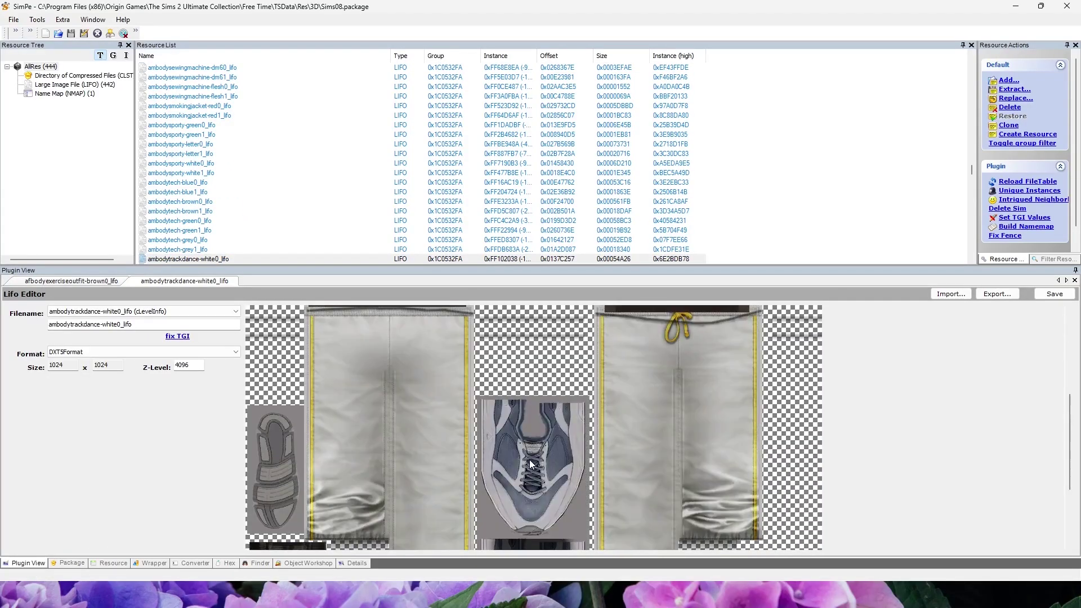
# Step: Examine the shoe area of the ambodytrackdance-white0_lifo texture and replace the open package with a new empty one
pyautogui.scroll(-1, 547, 455)
pyautogui.scroll(-1, 572, 425)
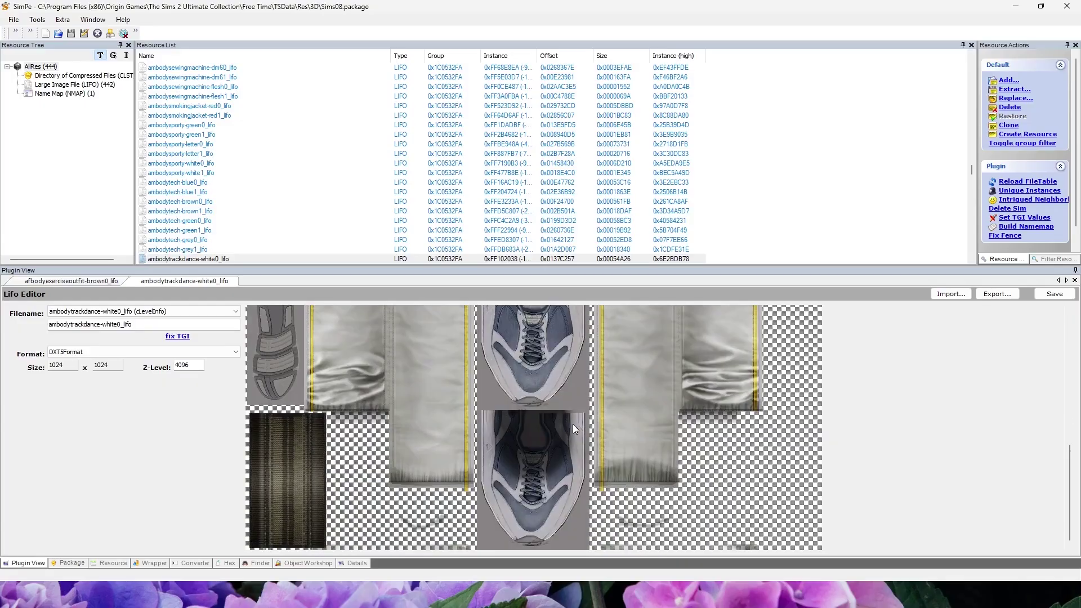
pyautogui.scroll(5, 573, 424)
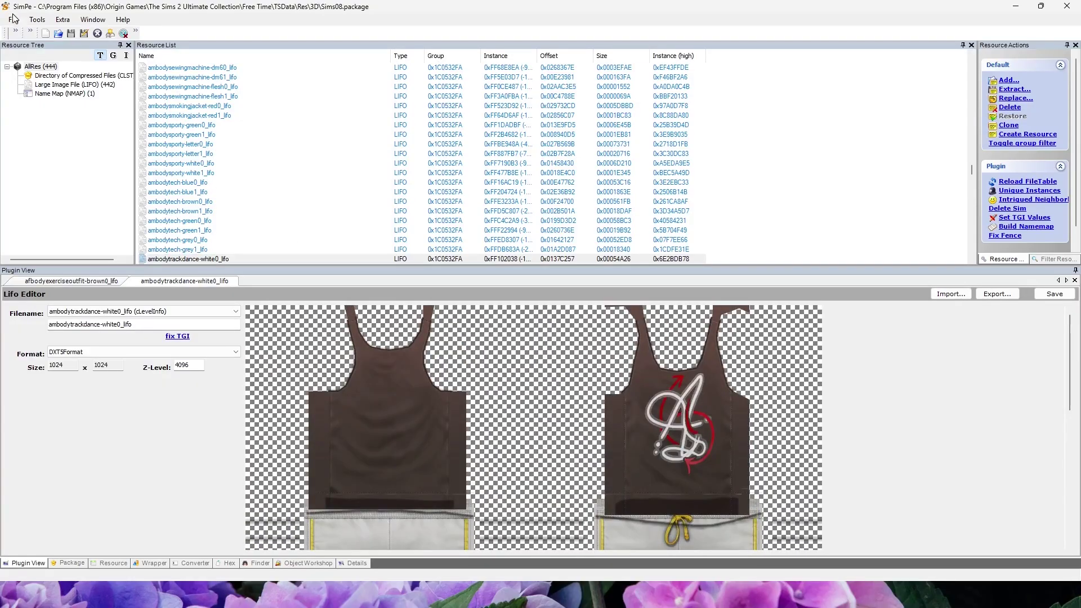
pyautogui.click(45, 34)
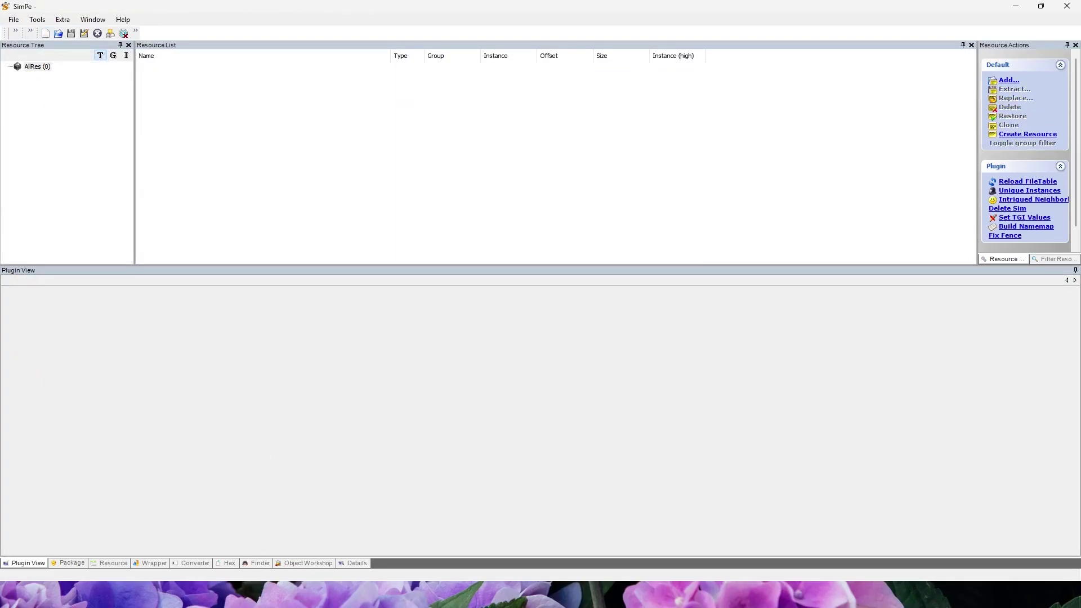
# Step: Switch to File Explorer and display the extracted meshes and textures in the Downloads folder
pyautogui.click(115, 594)
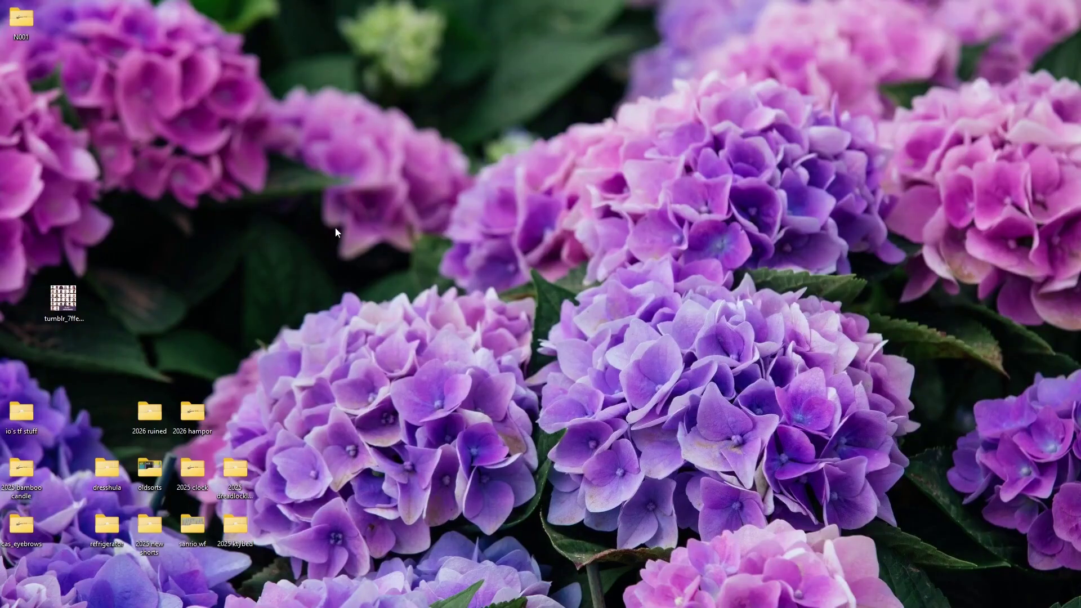
pyautogui.press('super+e')
pyautogui.click(229, 204)
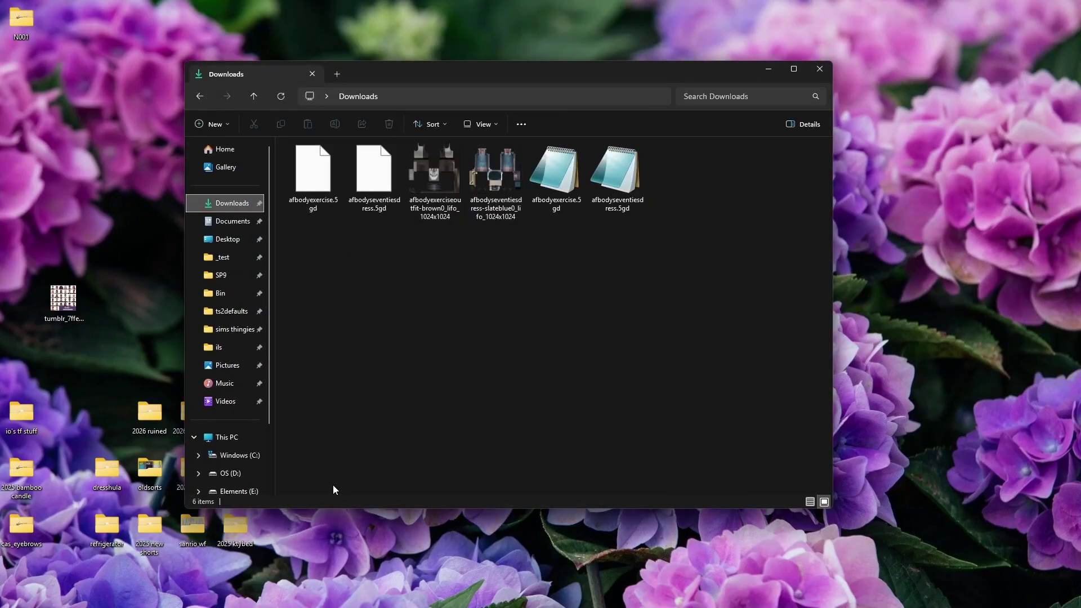
# Step: Launch MilkShape 3D and import afbodyseventiesdress.5gd with Sims2 UniMesh Import V4.09A, creating blend groups and correcting the skin weights
pyautogui.press('super')
pyautogui.click(212, 188)
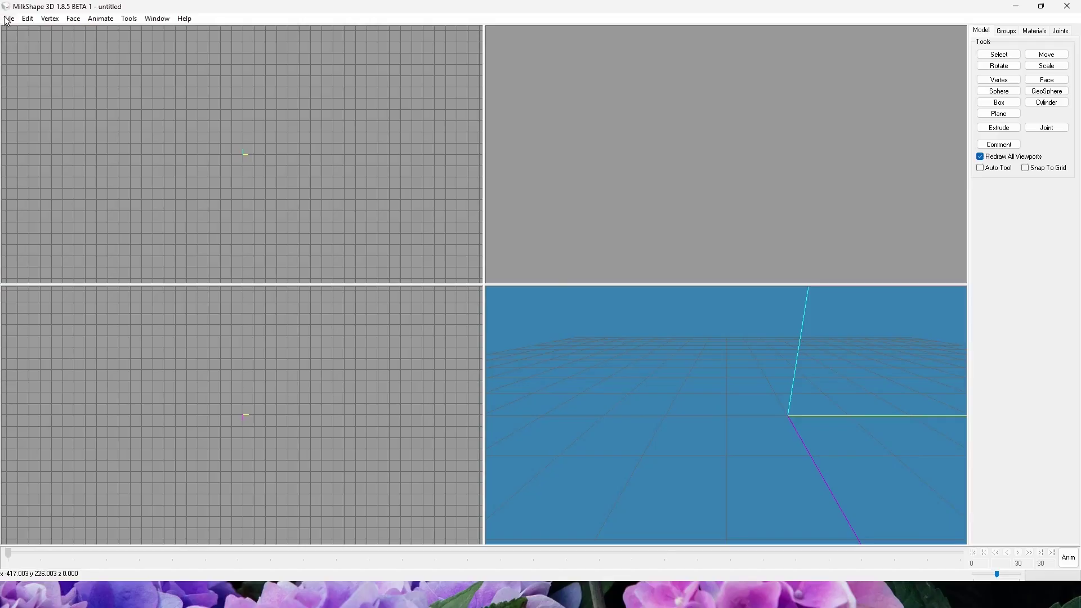
pyautogui.click(9, 18)
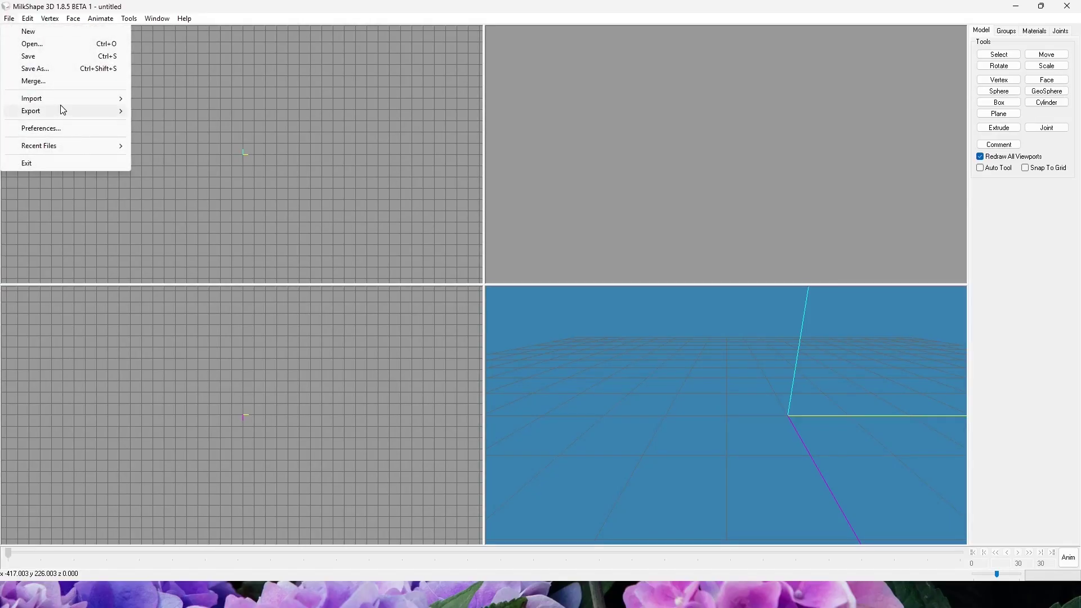
pyautogui.moveTo(59, 99)
pyautogui.click(215, 531)
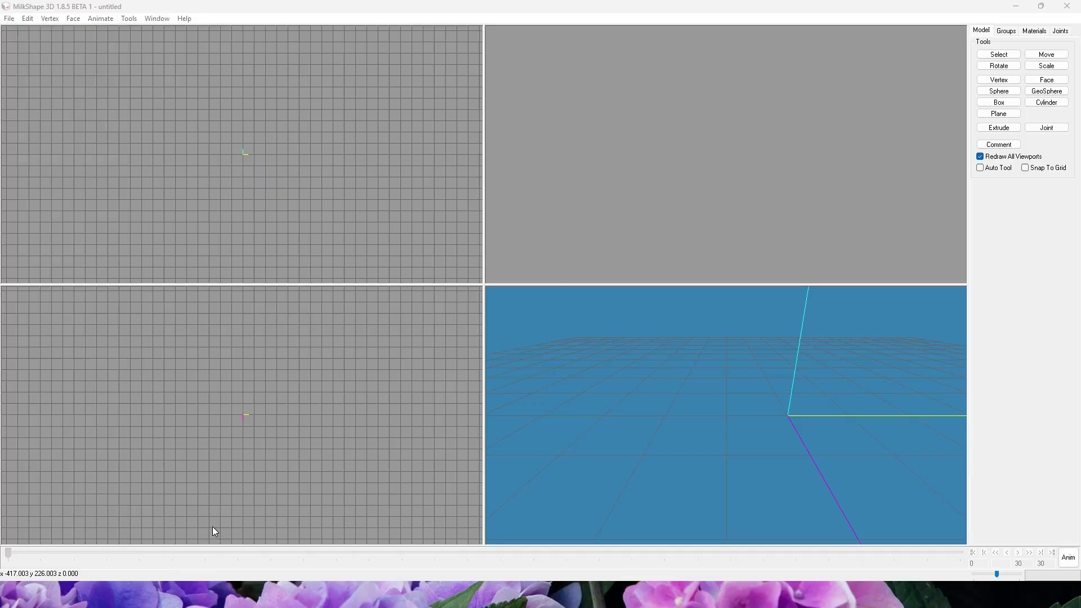
pyautogui.click(302, 119)
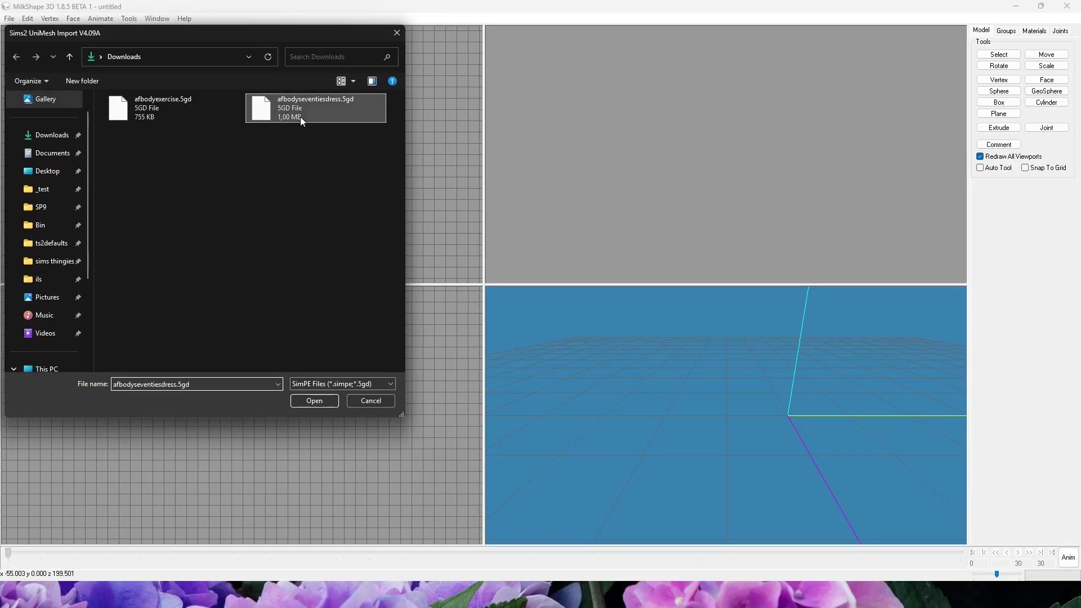
pyautogui.doubleClick(300, 117)
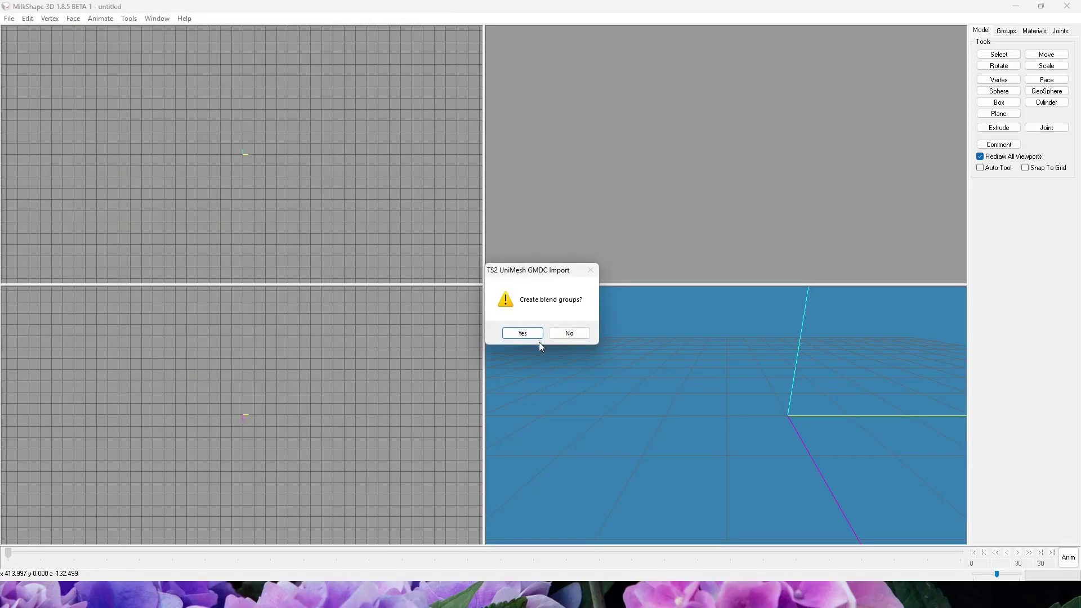
pyautogui.click(522, 335)
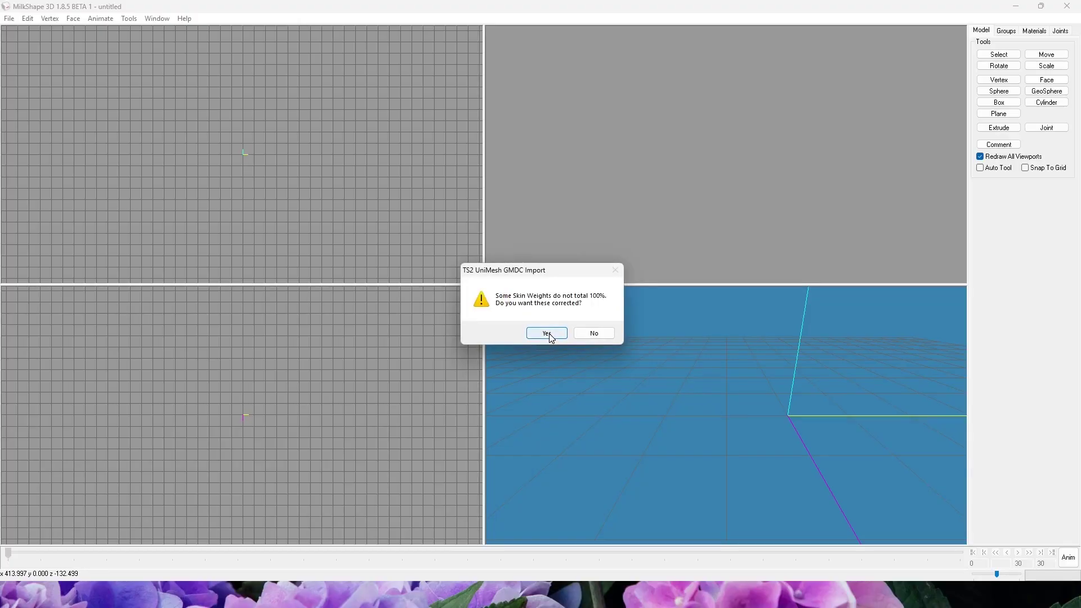
pyautogui.click(551, 333)
# Step: Maximize the 3D viewport and frame the whole dress mesh in it
pyautogui.doubleClick(725, 393)
pyautogui.moveTo(725, 393); pyautogui.dragTo(259, 136)
pyautogui.scroll(3, 600, 238)
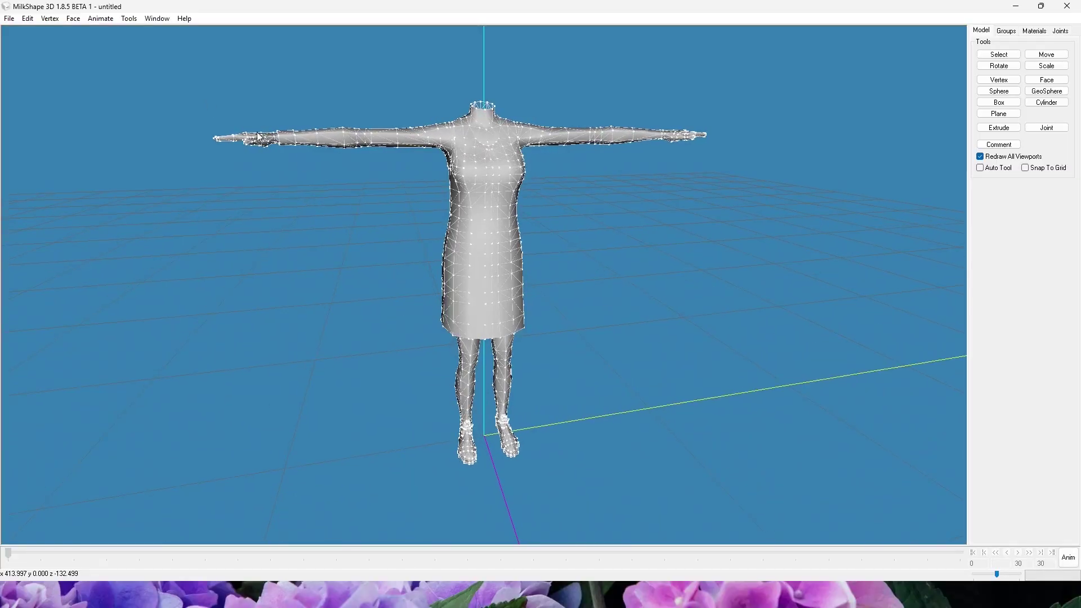
pyautogui.moveTo(710, 153); pyautogui.dragTo(465, 225)
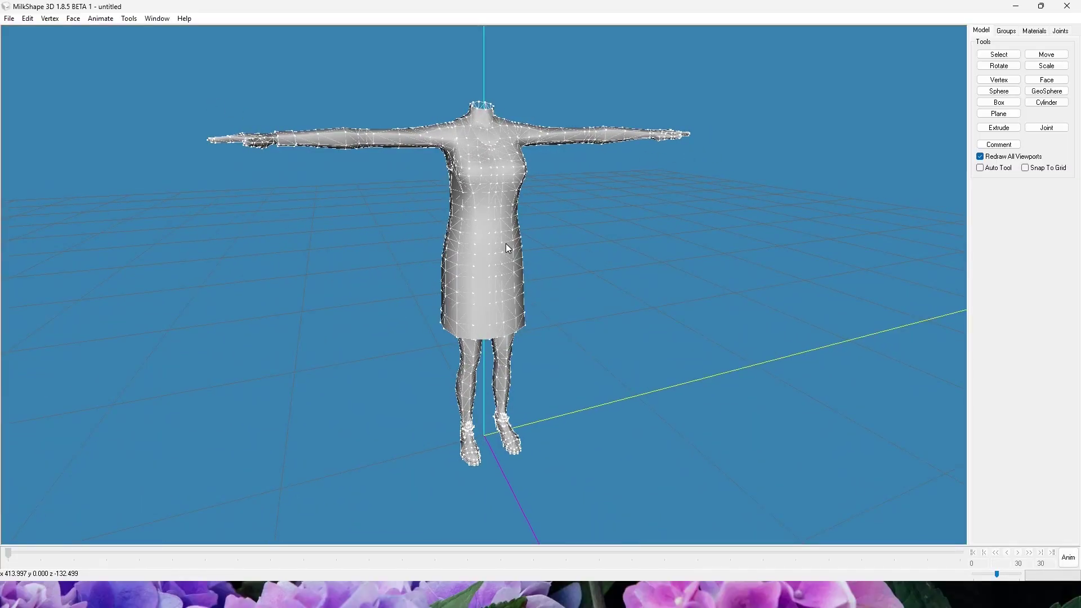
# Step: Assign a new material to the whole dress mesh, using afbodyseventiesdress-slateblue0_lifo_1024x1024 as its texture
pyautogui.hotkey('ctrl', 'a')
pyautogui.click(1035, 31)
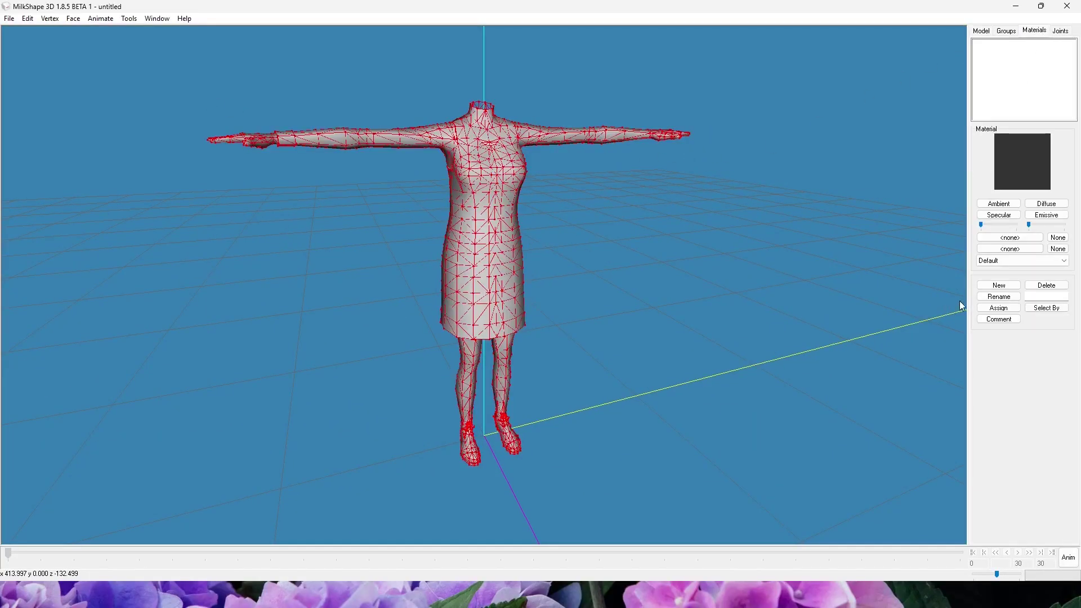
pyautogui.click(999, 286)
pyautogui.click(1000, 308)
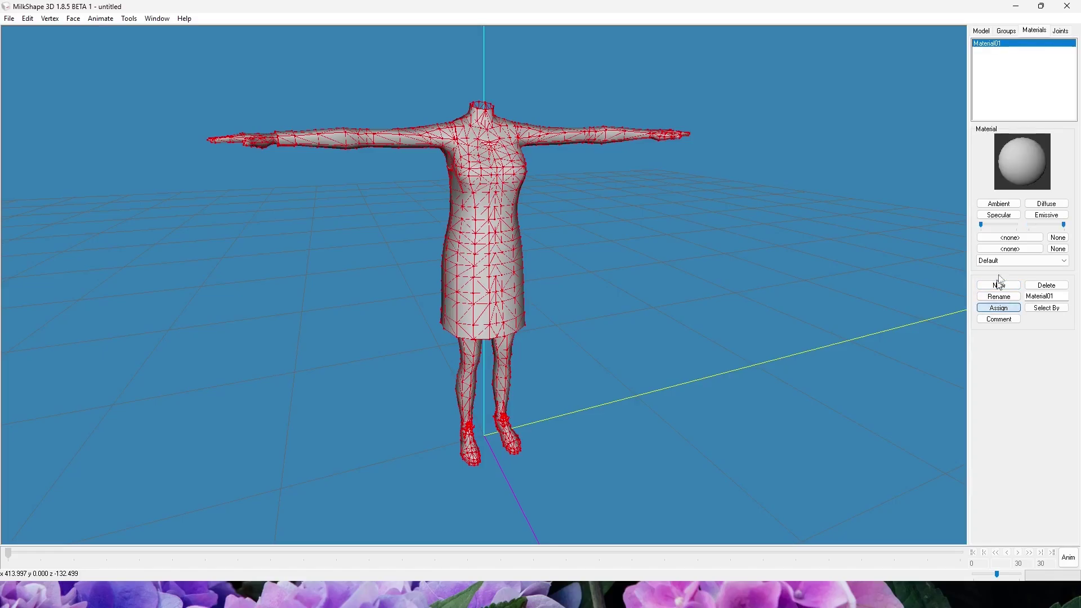
pyautogui.click(1010, 238)
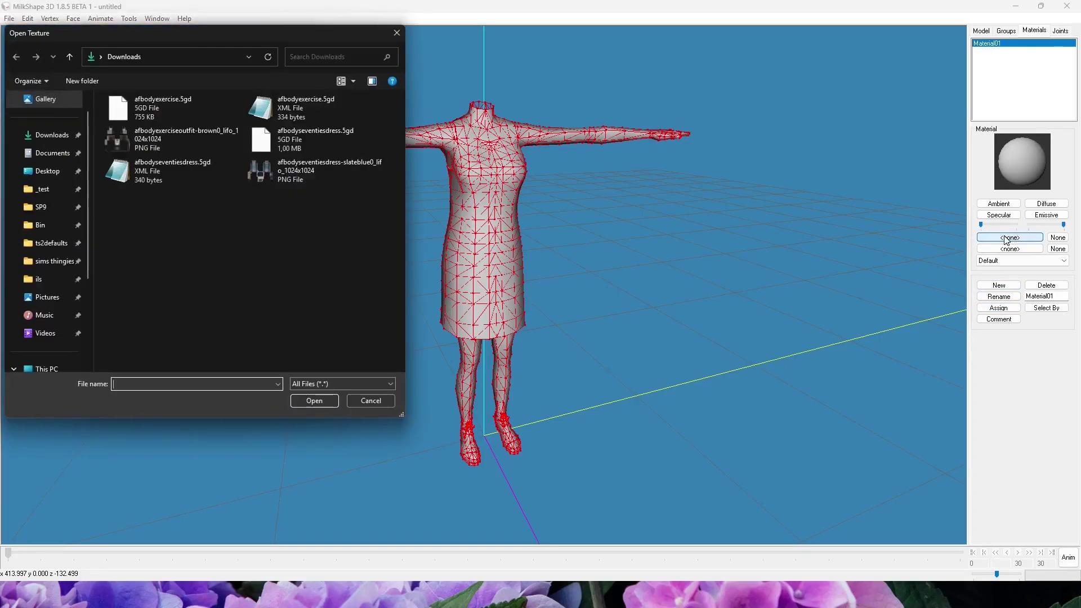
pyautogui.click(275, 178)
pyautogui.click(314, 401)
# Step: Turn off the wireframe overlay, inspect the textured dress and display the model's group list
pyautogui.moveTo(493, 349); pyautogui.dragTo(442, 345)
pyautogui.rightClick(652, 260)
pyautogui.click(701, 350)
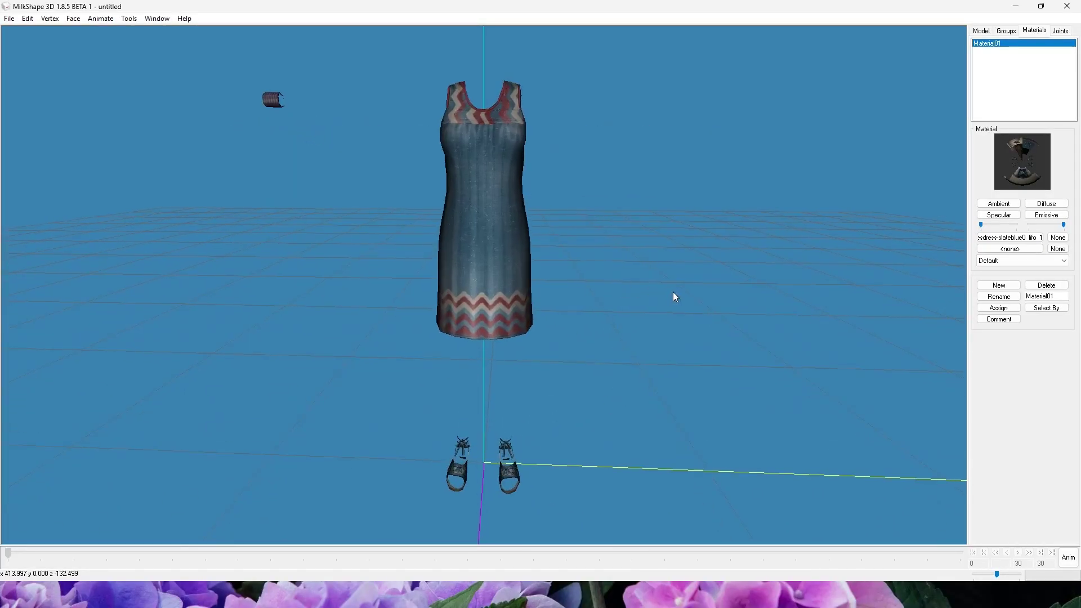
pyautogui.moveTo(673, 297); pyautogui.dragTo(584, 304)
pyautogui.click(1006, 31)
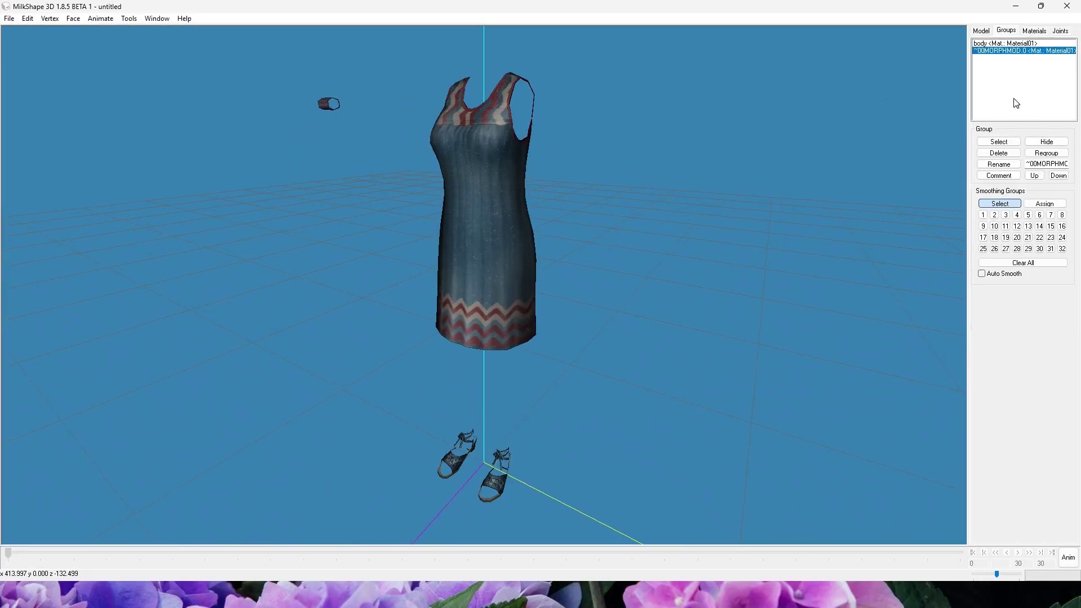
pyautogui.moveTo(834, 242); pyautogui.dragTo(733, 245)
# Step: Import afbodyexercise.5gd over the dress model with Sims2 UniMesh Import V4.09A, without blend groups and with corrected skin weights
pyautogui.click(9, 19)
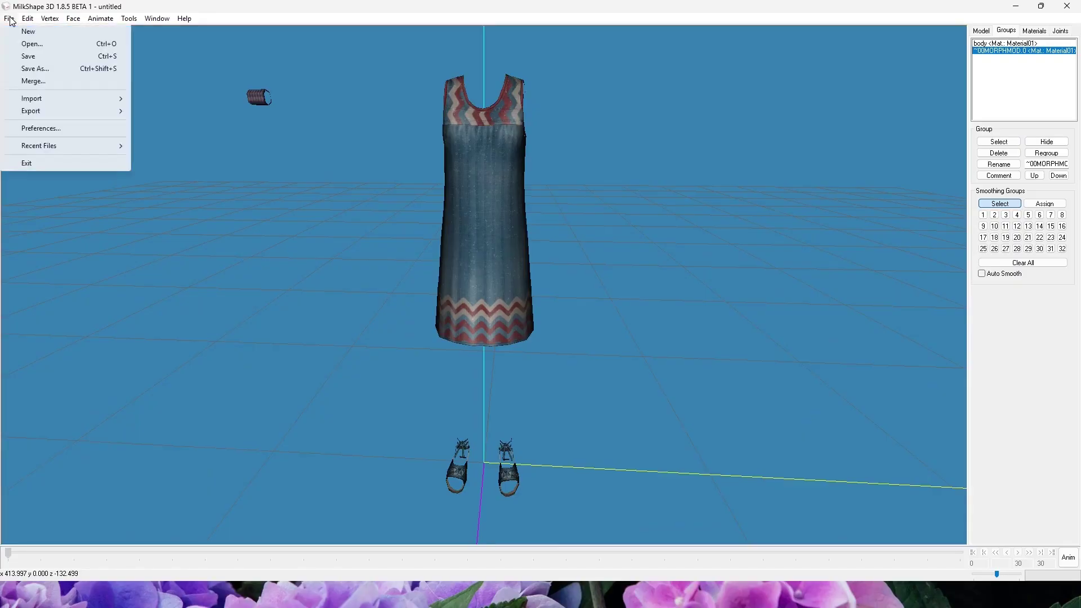
pyautogui.moveTo(35, 104)
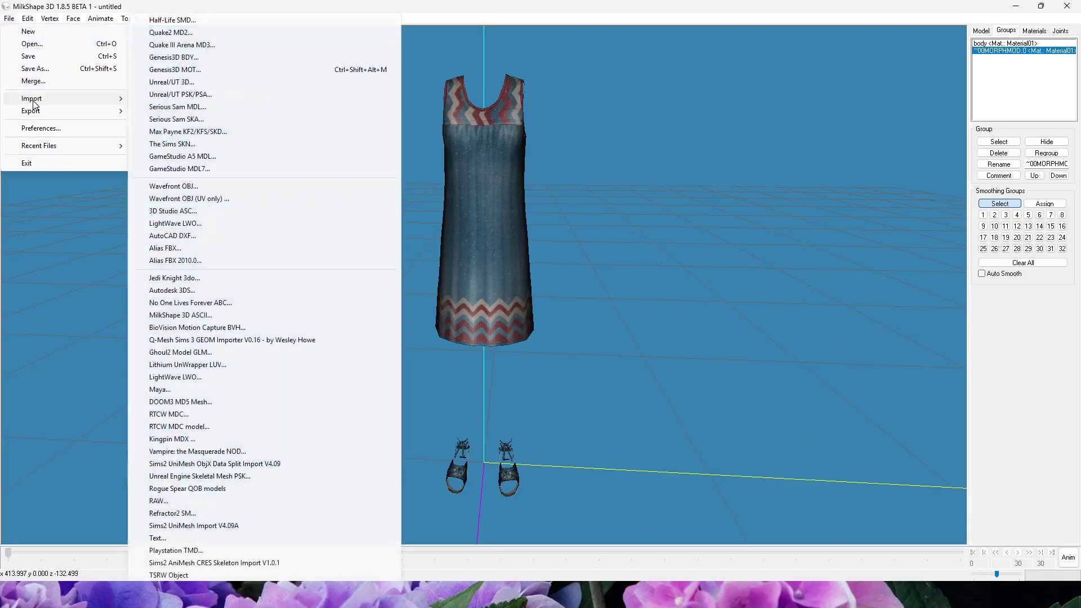
pyautogui.click(205, 526)
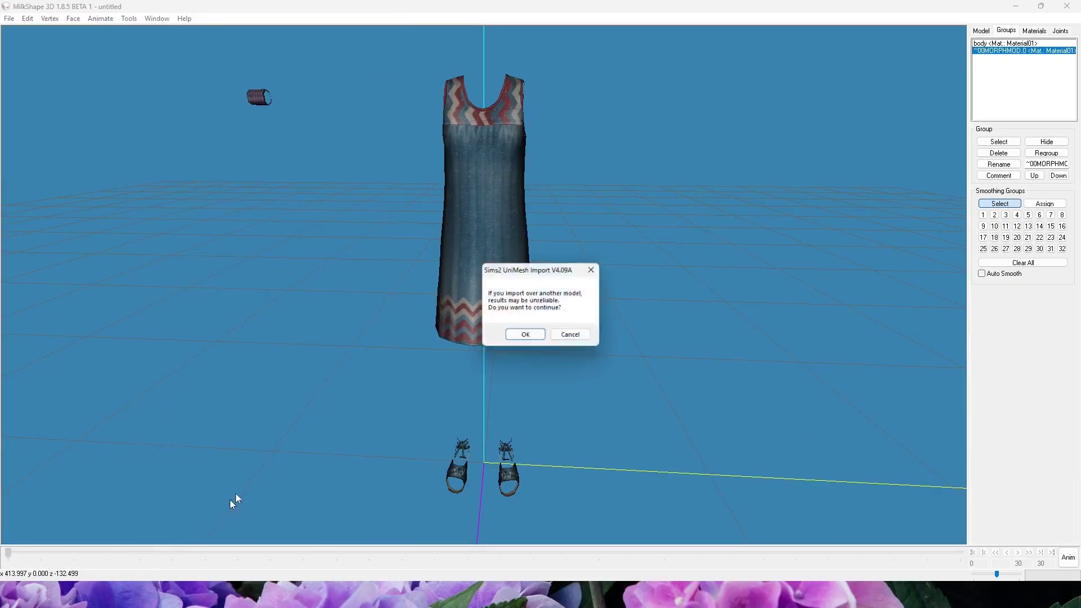
pyautogui.click(526, 337)
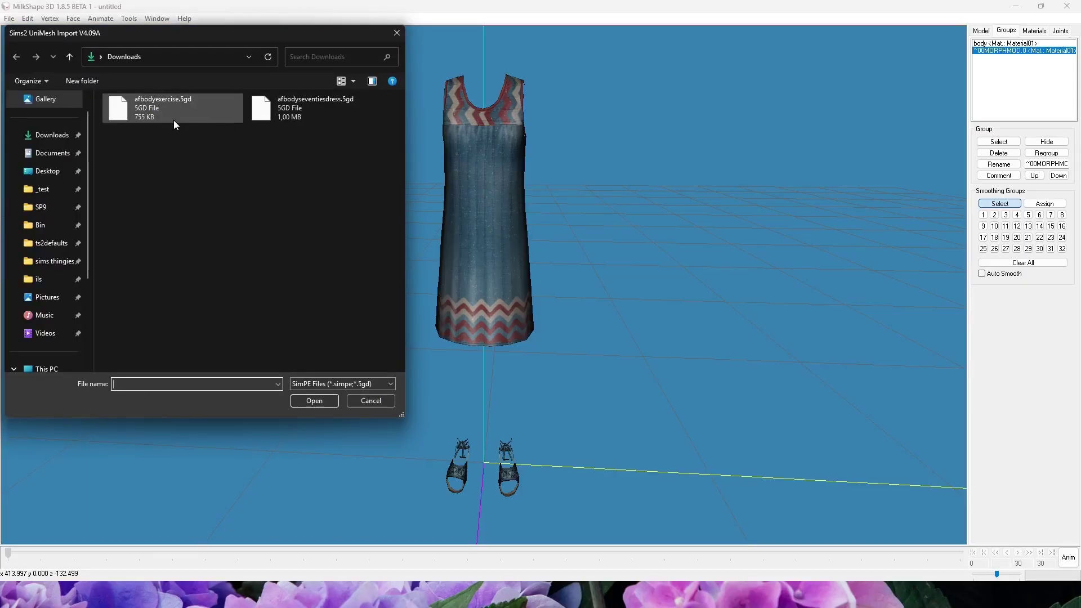
pyautogui.click(174, 120)
pyautogui.click(309, 401)
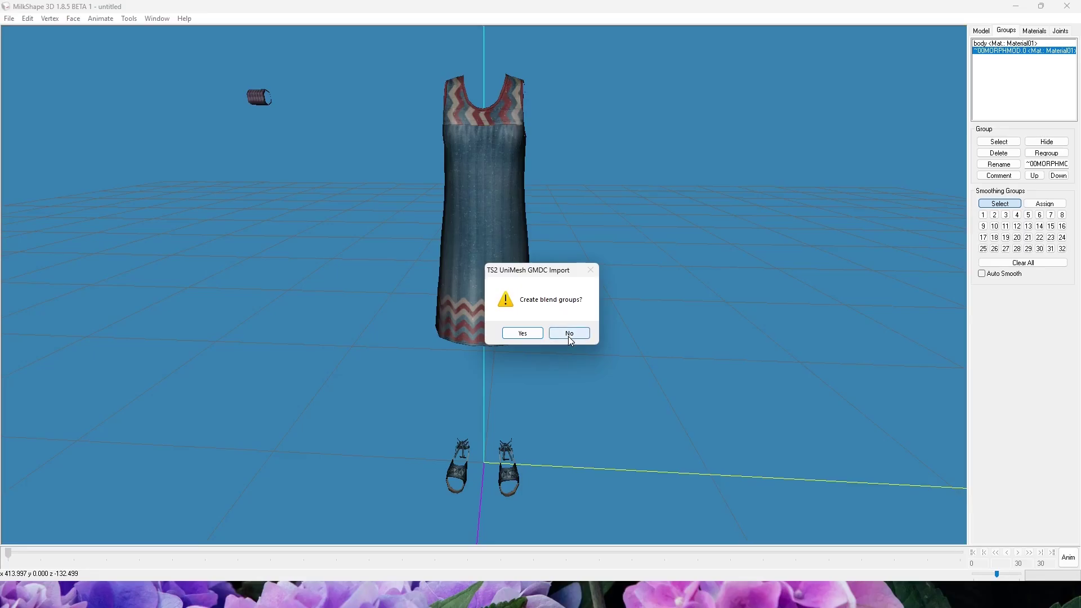
pyautogui.click(569, 333)
pyautogui.click(550, 333)
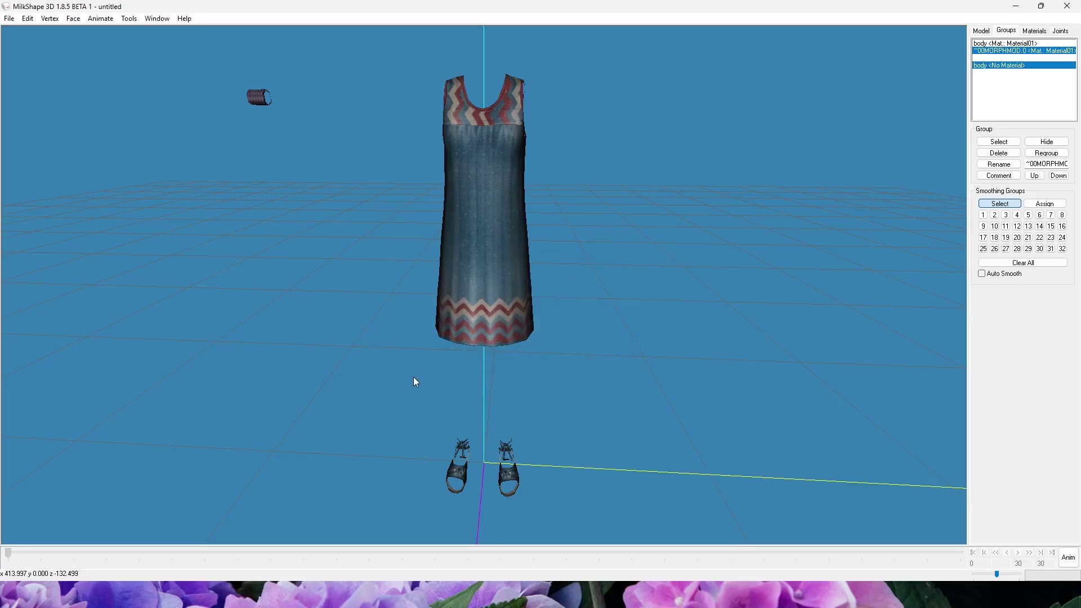
# Step: Turn on the wireframe overlay and leave only the textured dress's body group visible
pyautogui.moveTo(458, 387); pyautogui.dragTo(720, 226)
pyautogui.rightClick(719, 226)
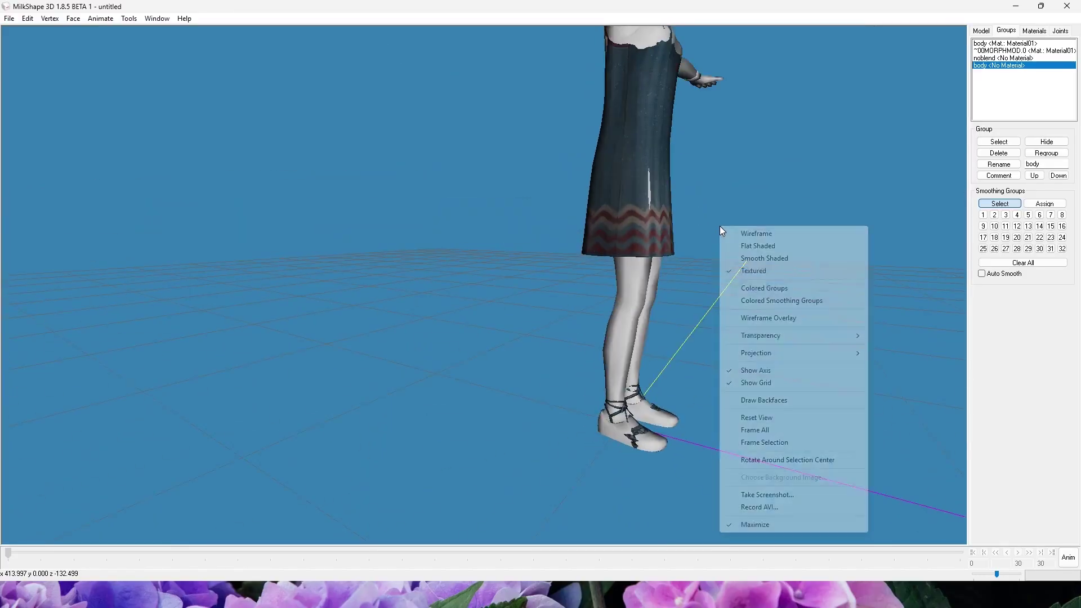
pyautogui.click(766, 319)
pyautogui.click(987, 45)
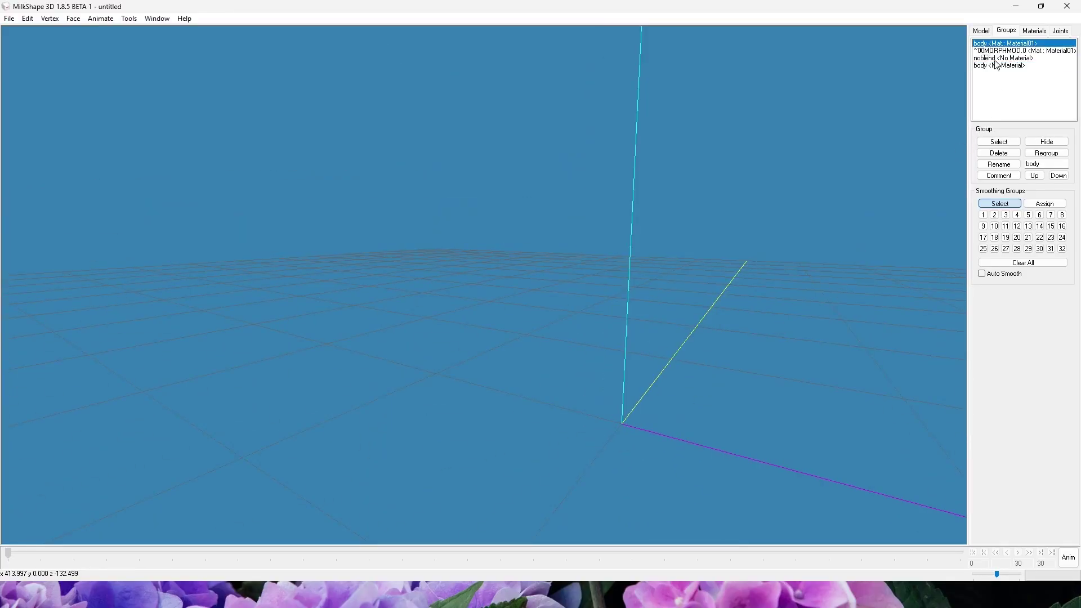
pyautogui.click(1047, 141)
pyautogui.scroll(5, 724, 309)
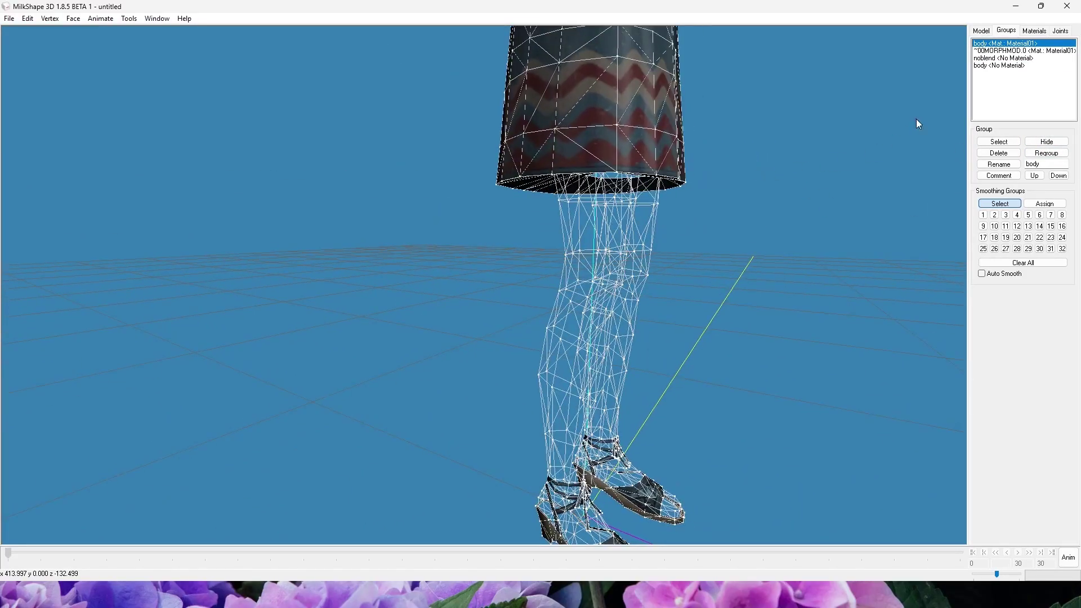
# Step: Toggle the ~00MORPHMOD.0 group's visibility and compare the dress hem, legs and sandals with and without the morph
pyautogui.click(1008, 51)
pyautogui.click(1034, 145)
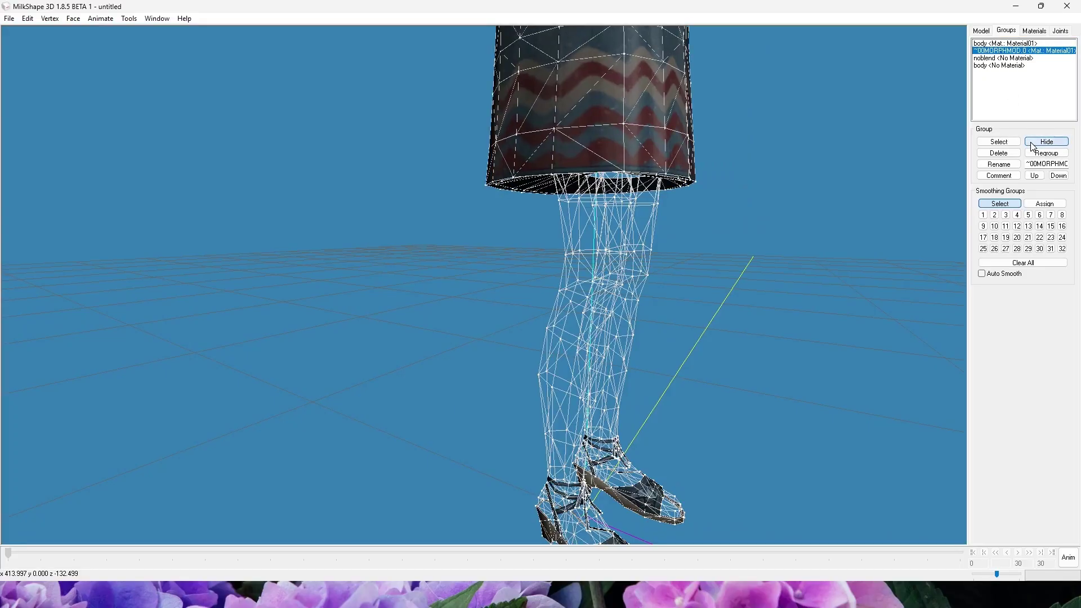
pyautogui.moveTo(932, 198); pyautogui.dragTo(749, 138)
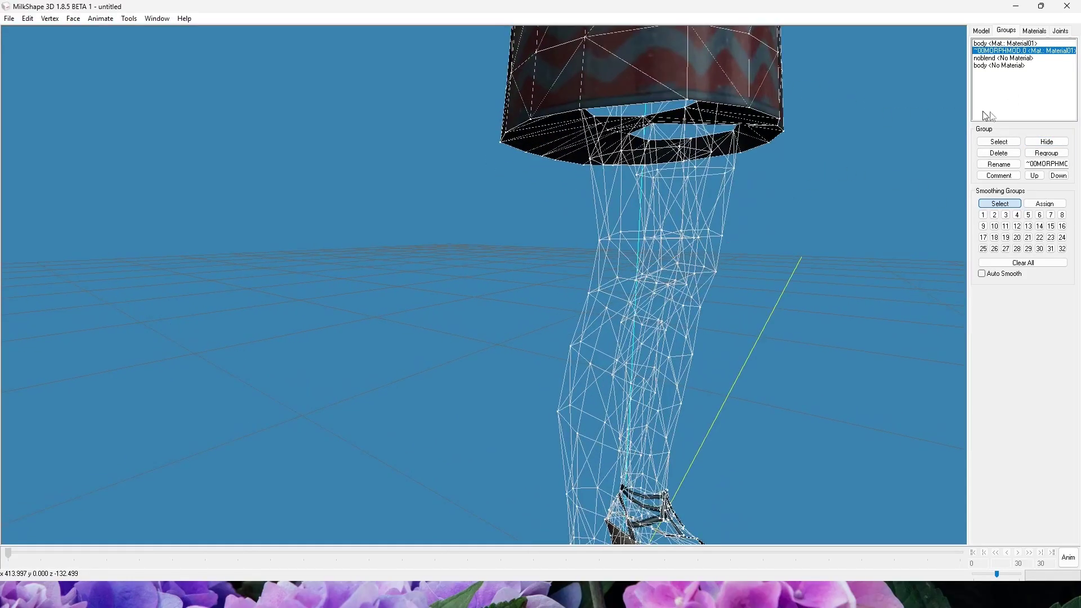
pyautogui.click(1051, 144)
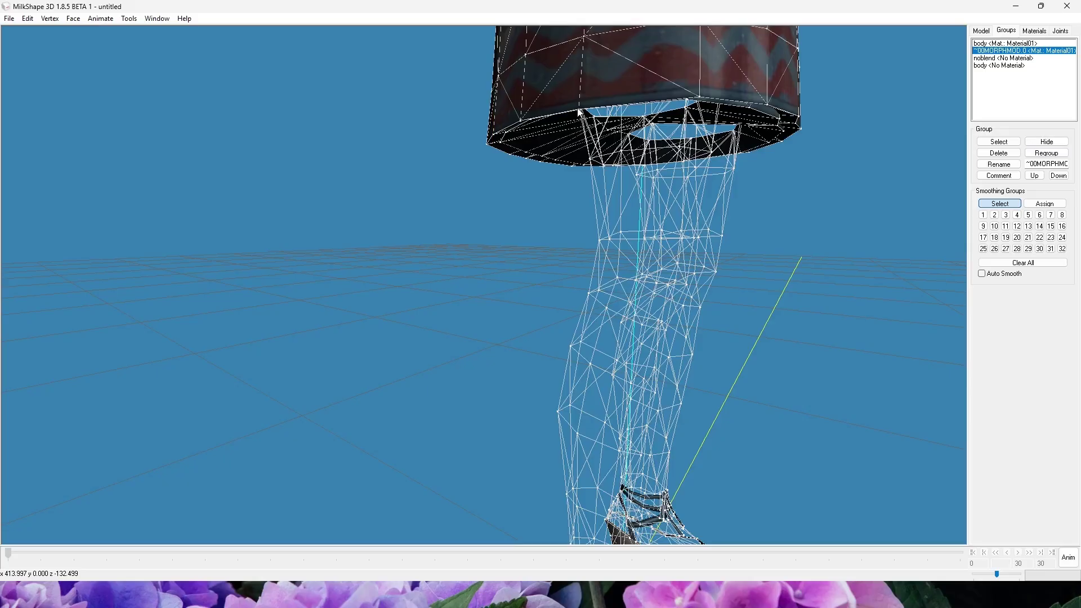
pyautogui.keyDown('ctrl'); pyautogui.moveTo(659, 344); pyautogui.dragTo(591, 93); pyautogui.keyUp('ctrl')
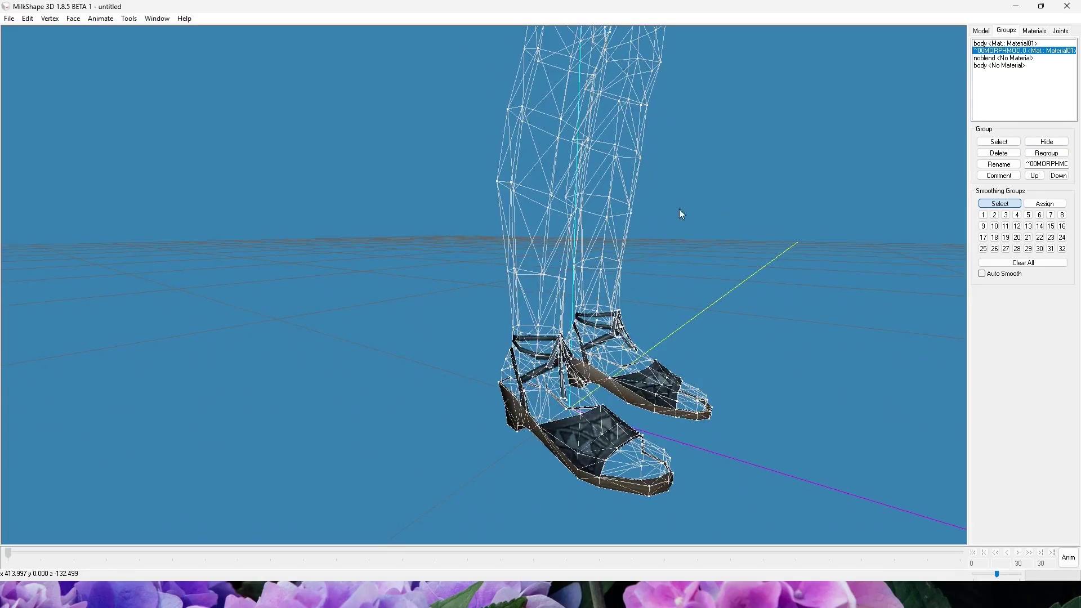
pyautogui.keyDown('ctrl'); pyautogui.moveTo(680, 209); pyautogui.dragTo(646, 282); pyautogui.keyUp('ctrl')
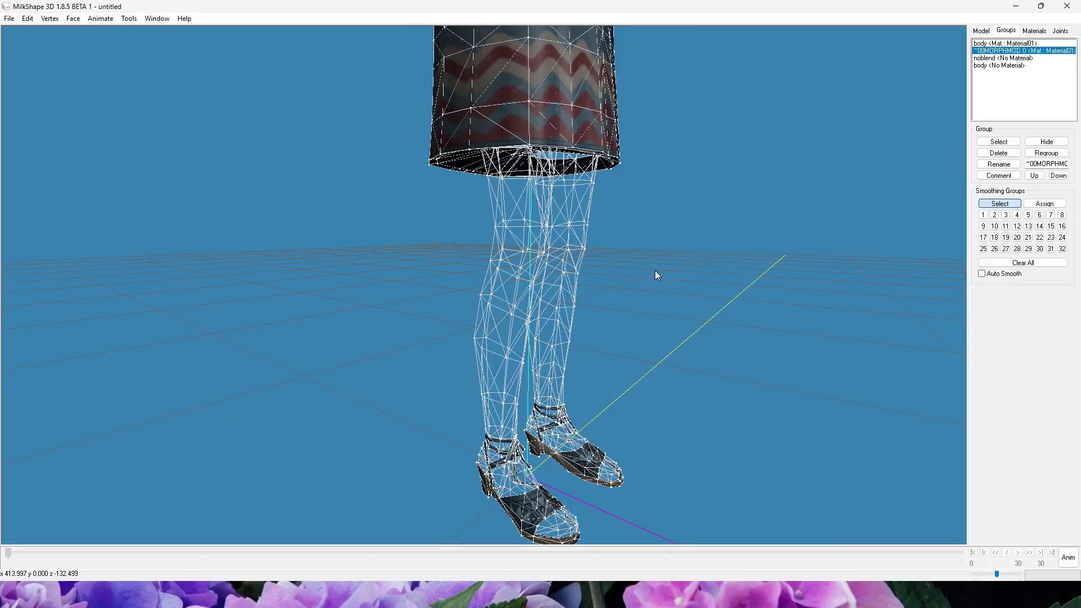
# Step: Select all visible dress geometry, clear it from view, and toggle the noblend group's visibility to examine it
pyautogui.moveTo(657, 275); pyautogui.dragTo(721, 312)
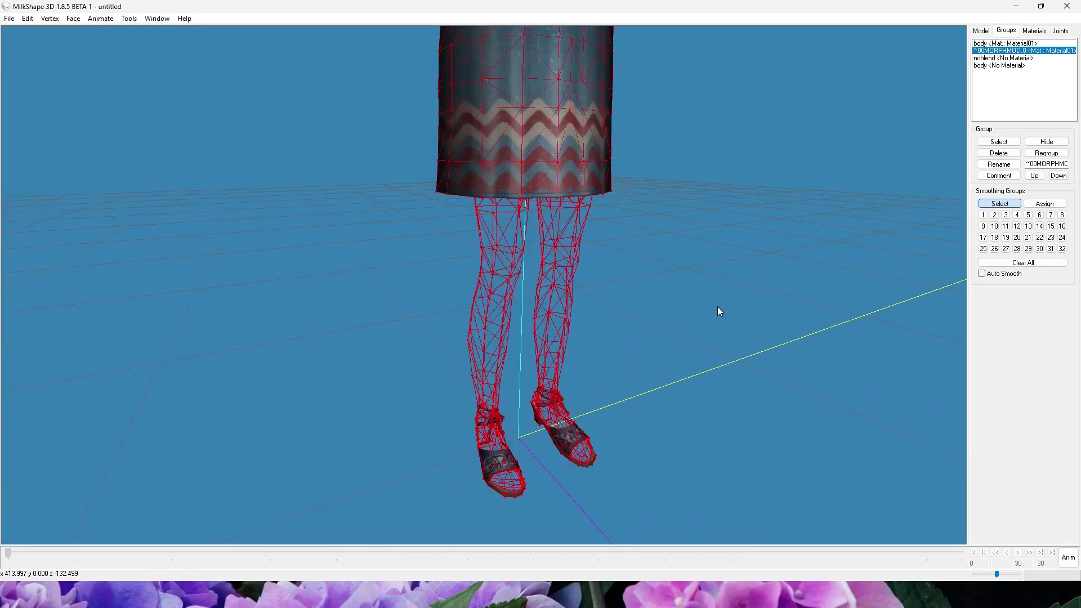
pyautogui.press('Delete')
pyautogui.click(985, 59)
pyautogui.click(1047, 142)
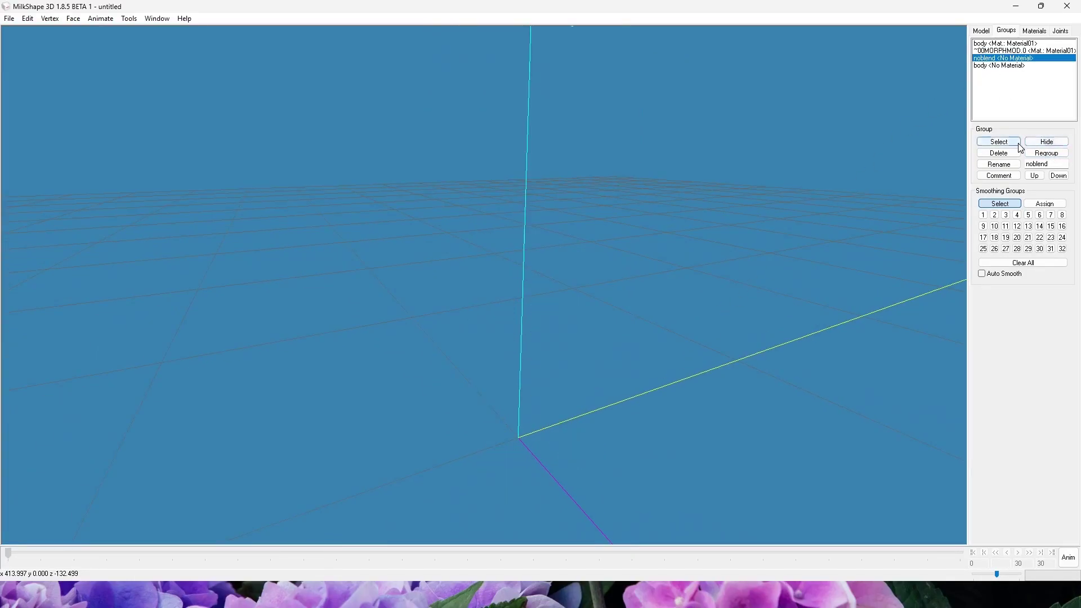
pyautogui.click(1029, 142)
pyautogui.keyDown('ctrl'); pyautogui.moveTo(724, 222); pyautogui.dragTo(735, 337); pyautogui.keyUp('ctrl')
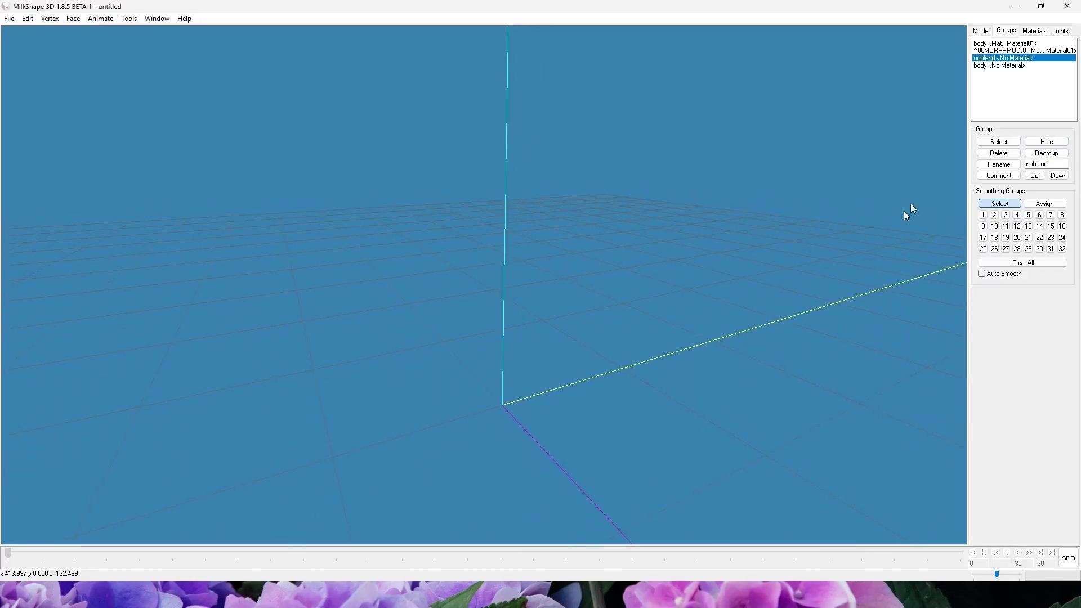
# Step: Delete the noblend group from the model
pyautogui.click(1048, 142)
pyautogui.moveTo(704, 250); pyautogui.dragTo(727, 215)
pyautogui.click(999, 152)
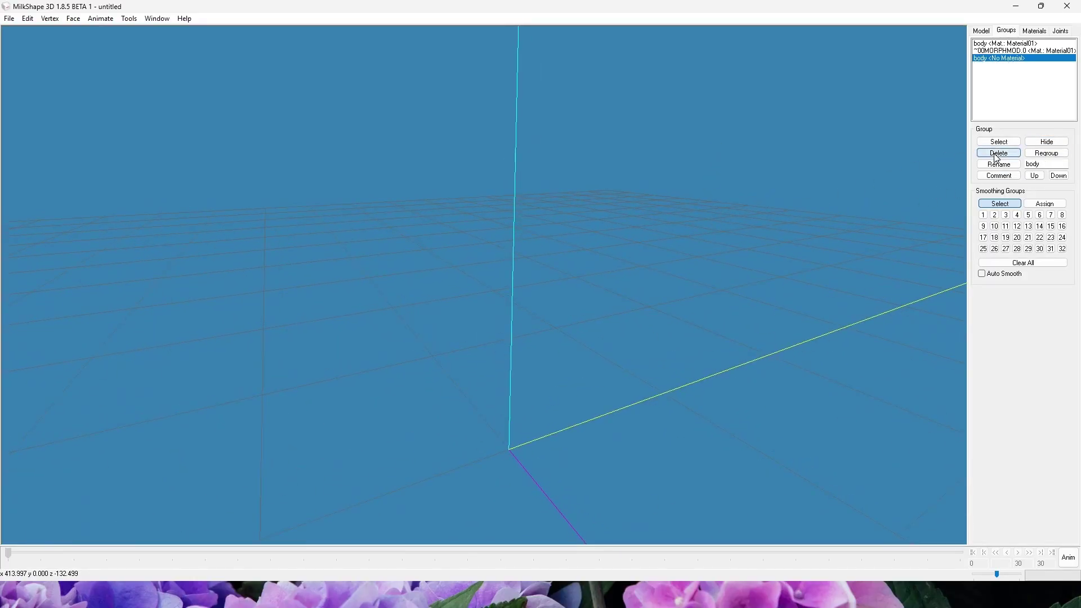
# Step: Show the imported exercise outfit's body group and select all of its geometry
pyautogui.click(1042, 142)
pyautogui.moveTo(705, 224)
pyautogui.mouseDown()
pyautogui.moveTo(786, 212)
pyautogui.moveTo(689, 229)
pyautogui.moveTo(700, 229)
pyautogui.mouseUp()
pyautogui.hotkey('ctrl', 'a')
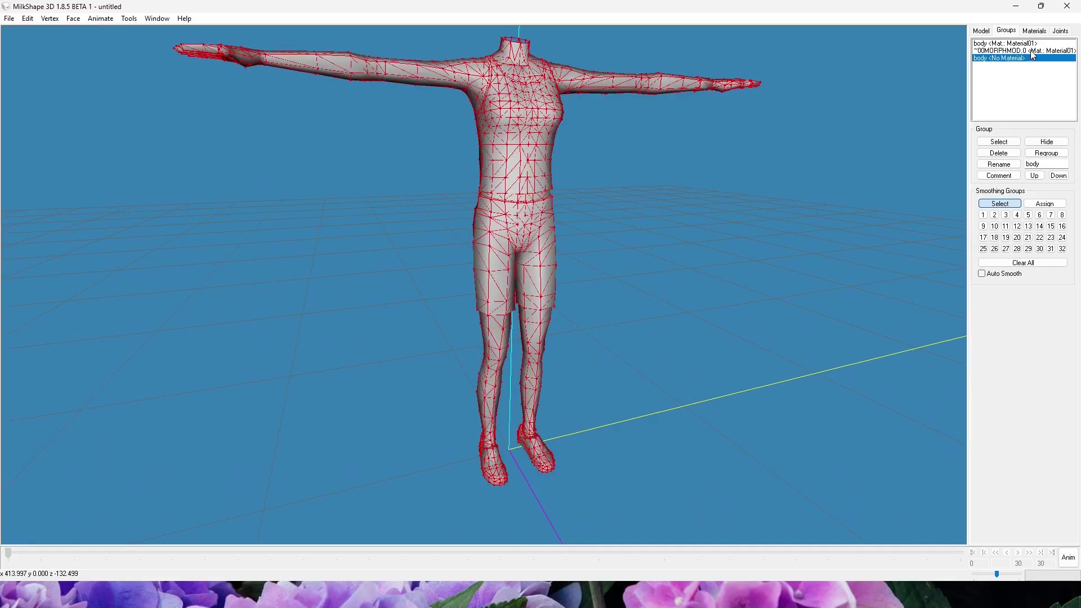
pyautogui.doubleClick(988, 58)
pyautogui.doubleClick(990, 59)
# Step: Create a new material for the selected exercise outfit body and load the brown exercise outfit image as its texture
pyautogui.click(1027, 33)
pyautogui.click(999, 286)
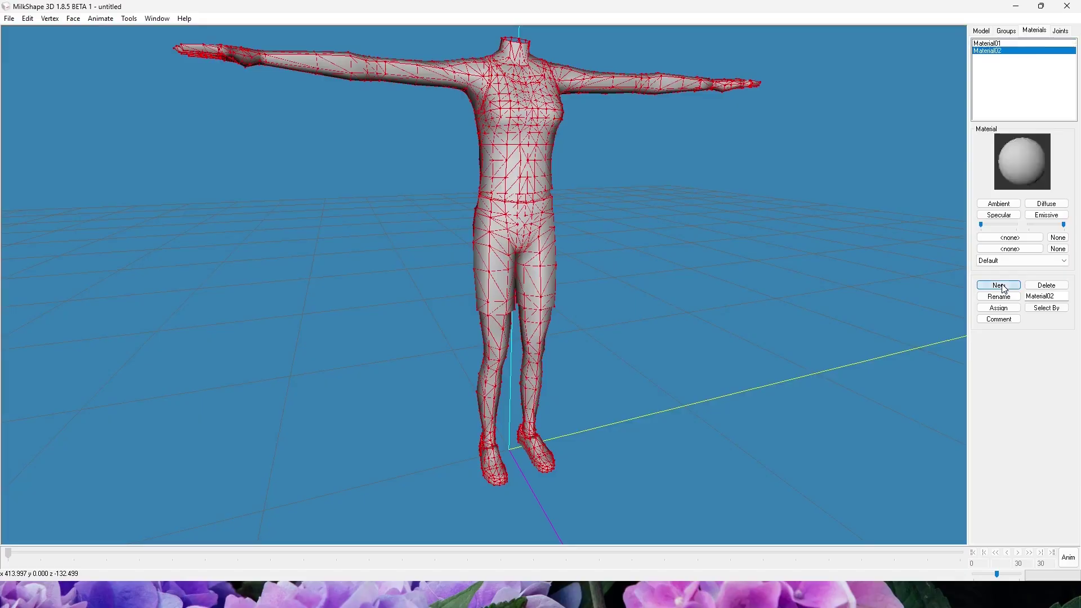
pyautogui.click(1011, 238)
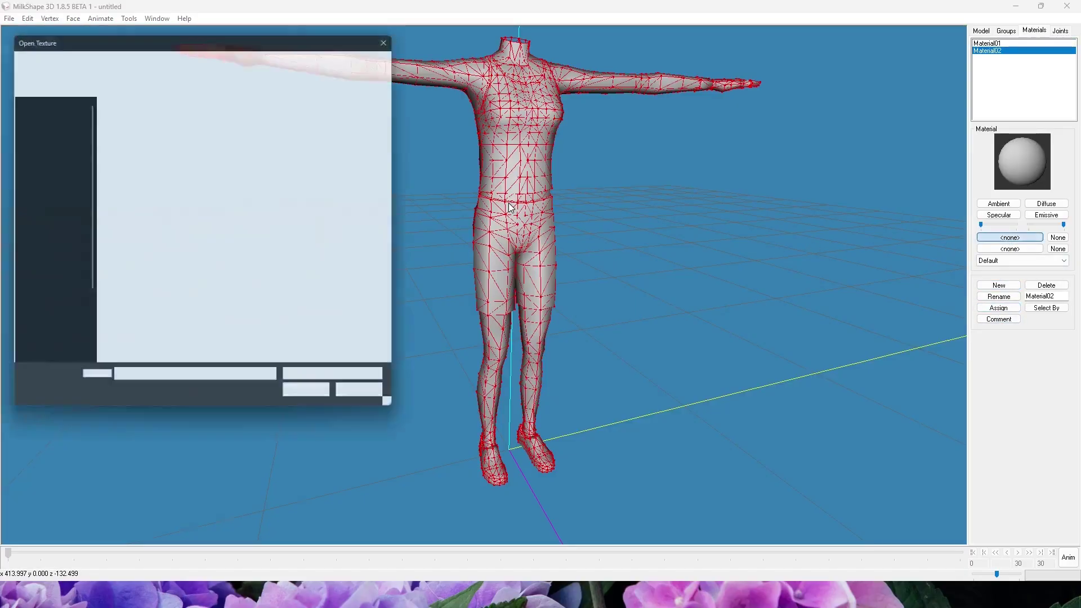
pyautogui.doubleClick(130, 141)
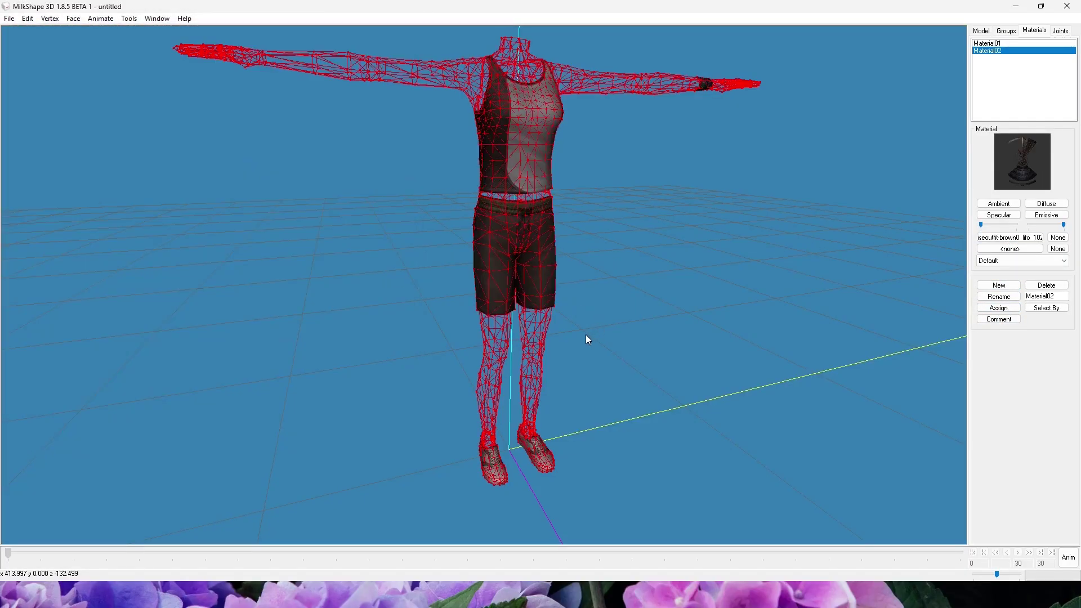
# Step: Clear the selection on the textured exercise outfit with the Select tool in vertex mode and inspect the mesh
pyautogui.click(981, 32)
pyautogui.moveTo(658, 336); pyautogui.dragTo(699, 335)
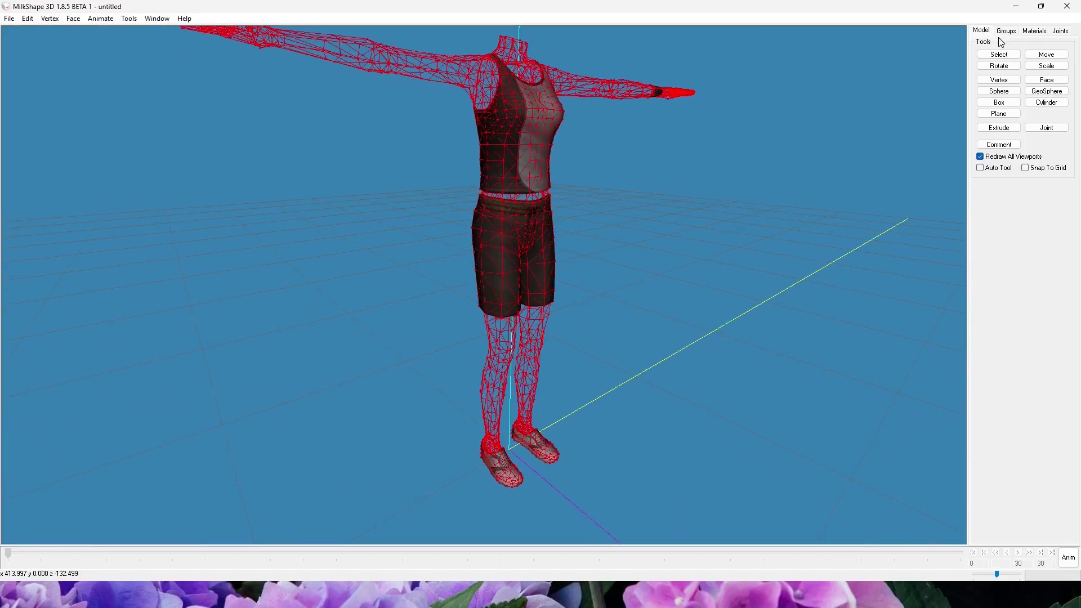
pyautogui.click(999, 55)
pyautogui.click(695, 234)
pyautogui.moveTo(690, 236); pyautogui.dragTo(610, 270)
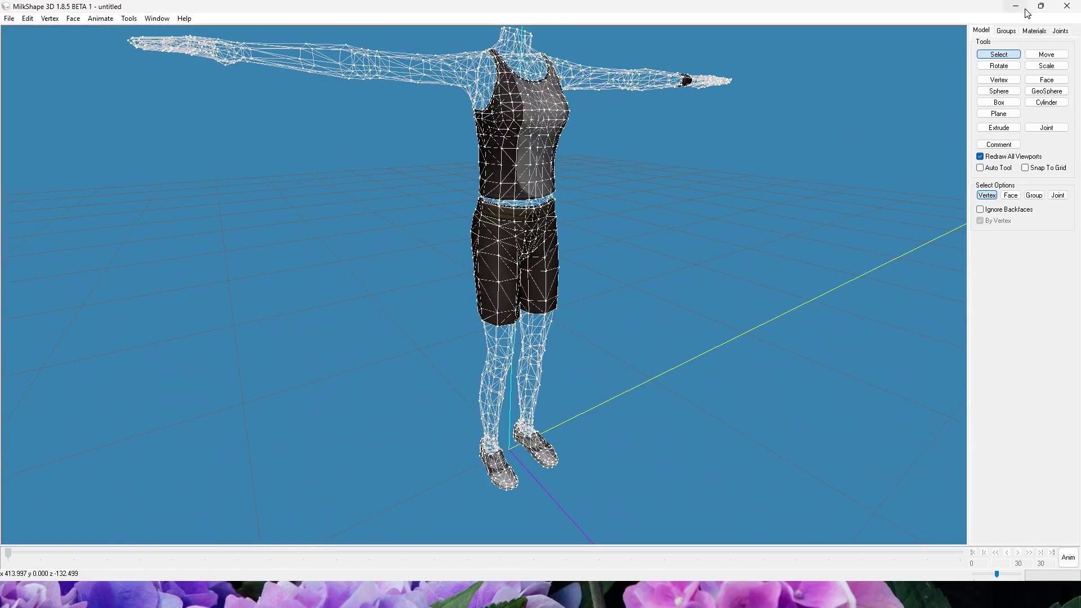
# Step: Hide the exercise outfit's body group and show the dress's body and ~00MORPHMOD.0 groups
pyautogui.click(1006, 32)
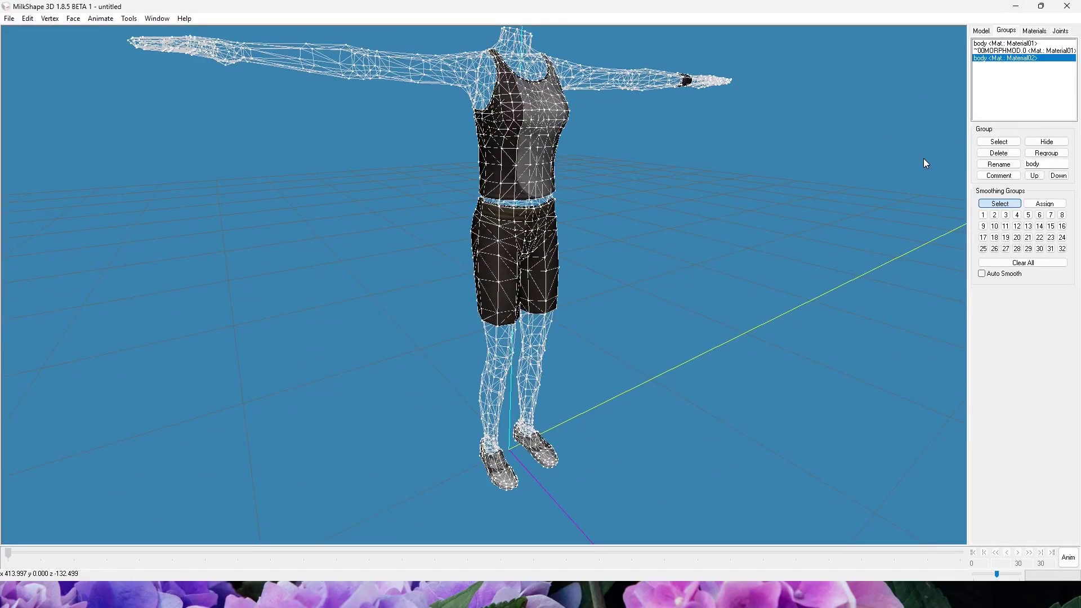
pyautogui.click(1047, 141)
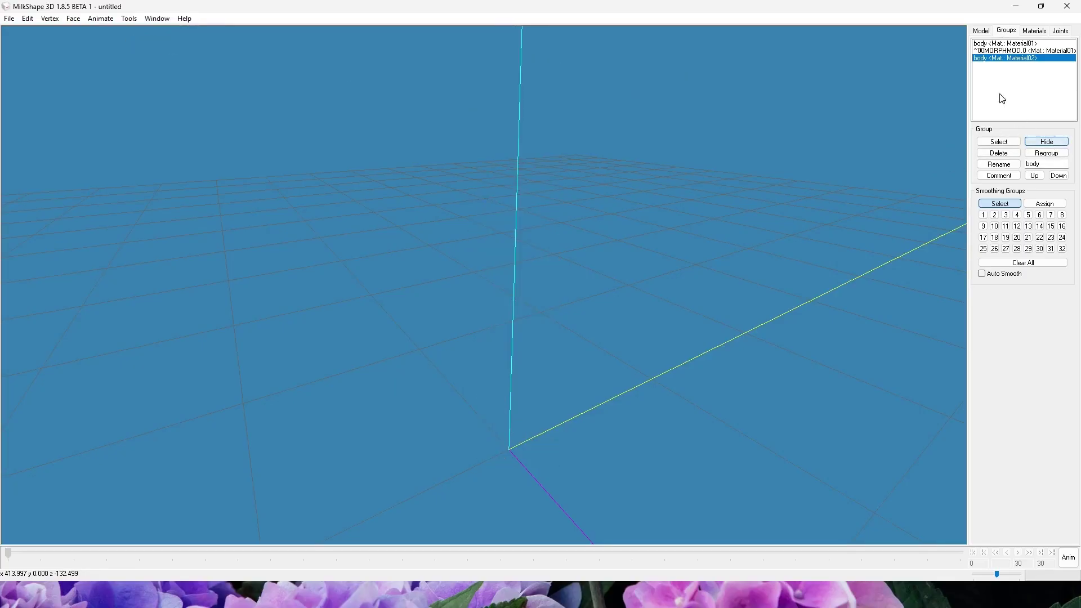
pyautogui.click(991, 43)
pyautogui.click(1042, 141)
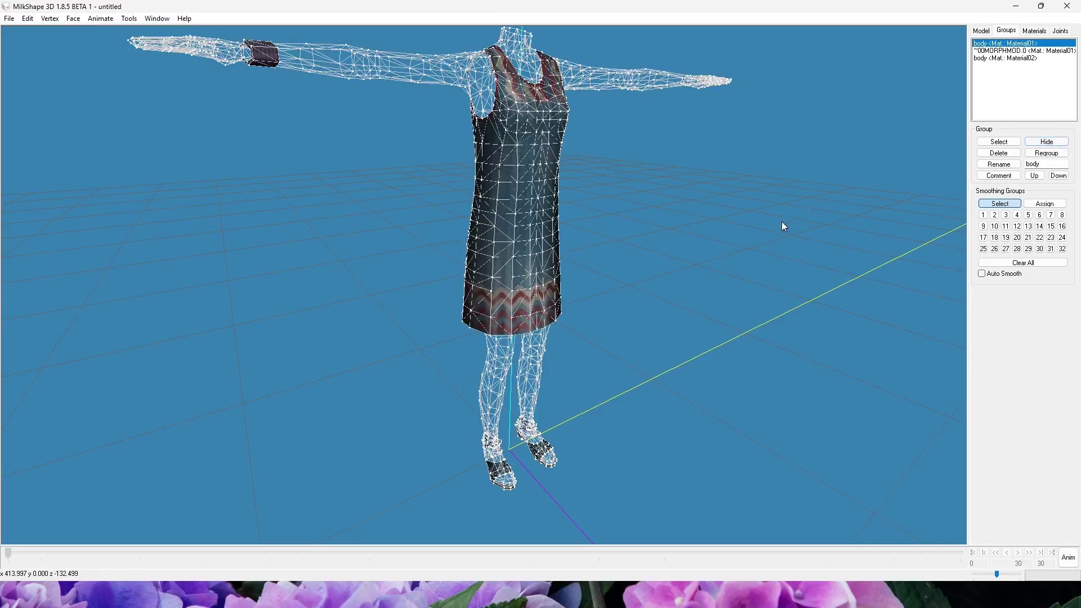
pyautogui.moveTo(783, 223); pyautogui.dragTo(808, 211)
pyautogui.click(1000, 51)
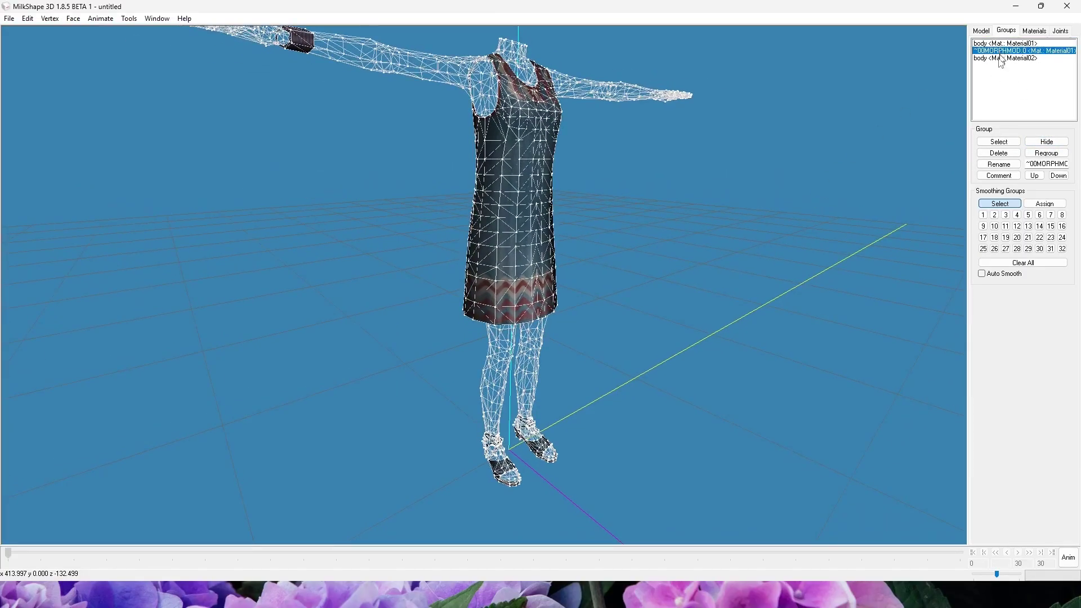
pyautogui.click(1033, 142)
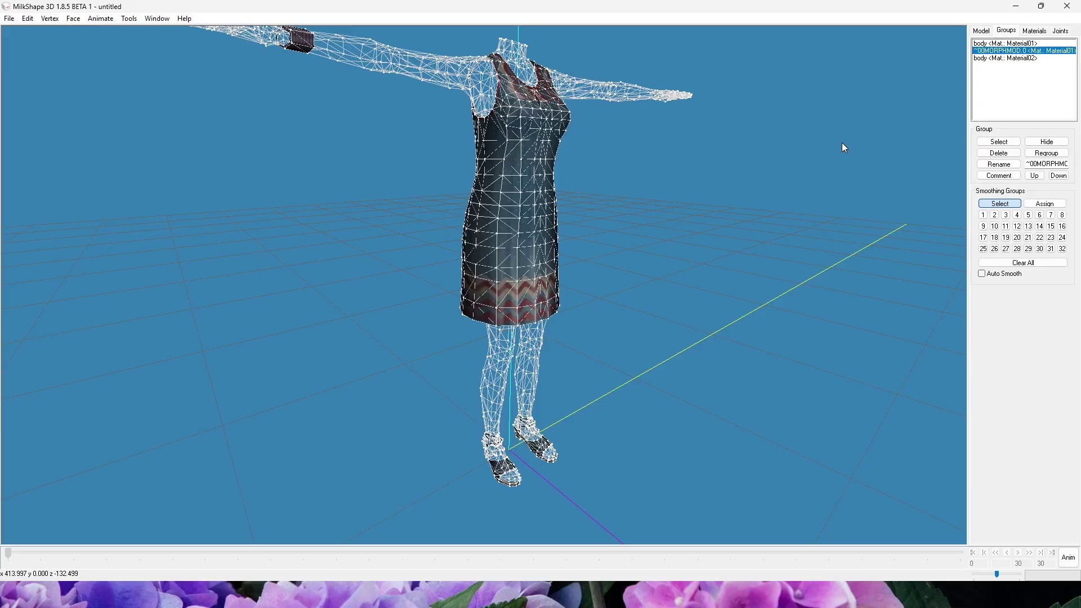
# Step: Examine the dress model's sandals and ankles up close, and frame the whole model in the front, side and top views
pyautogui.keyDown('ctrl'); pyautogui.moveTo(562, 427); pyautogui.dragTo(561, 361); pyautogui.keyUp('ctrl')
pyautogui.keyDown('ctrl'); pyautogui.moveTo(786, 143); pyautogui.dragTo(787, 216); pyautogui.keyUp('ctrl')
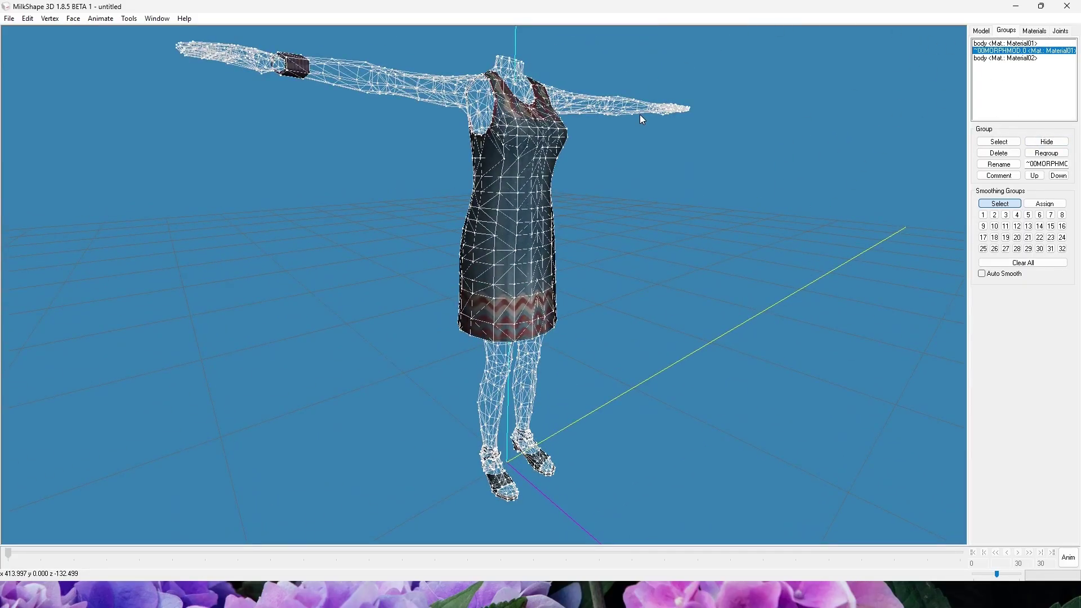
pyautogui.keyDown('ctrl'); pyautogui.moveTo(652, 324); pyautogui.dragTo(639, 189); pyautogui.keyUp('ctrl')
pyautogui.scroll(8, 619, 369)
pyautogui.keyDown('ctrl'); pyautogui.moveTo(642, 341); pyautogui.dragTo(648, 234); pyautogui.keyUp('ctrl')
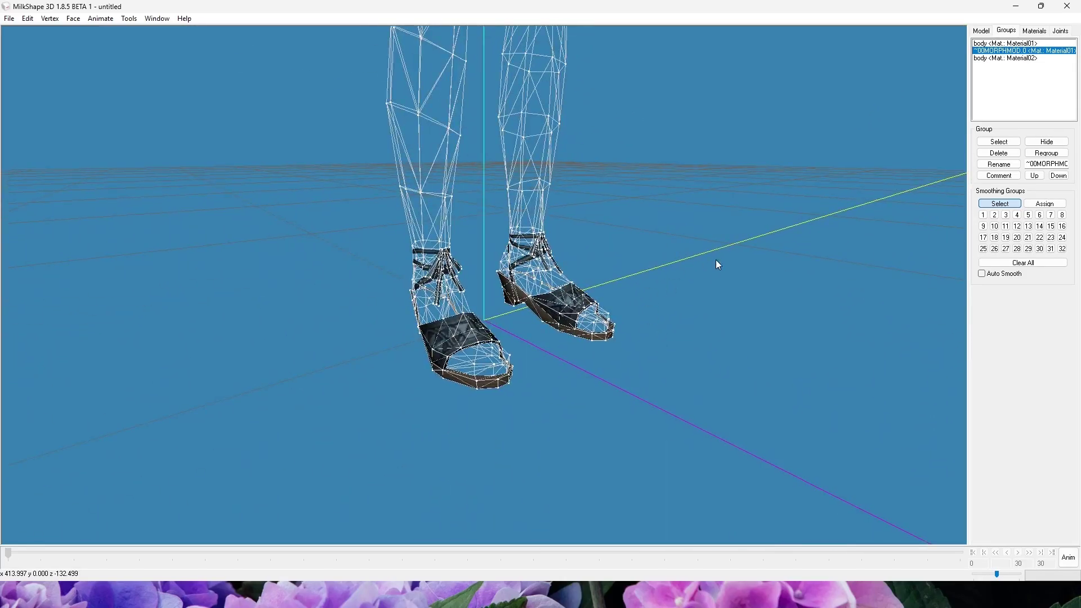
pyautogui.moveTo(715, 259); pyautogui.dragTo(726, 341)
pyautogui.scroll(5, 692, 231)
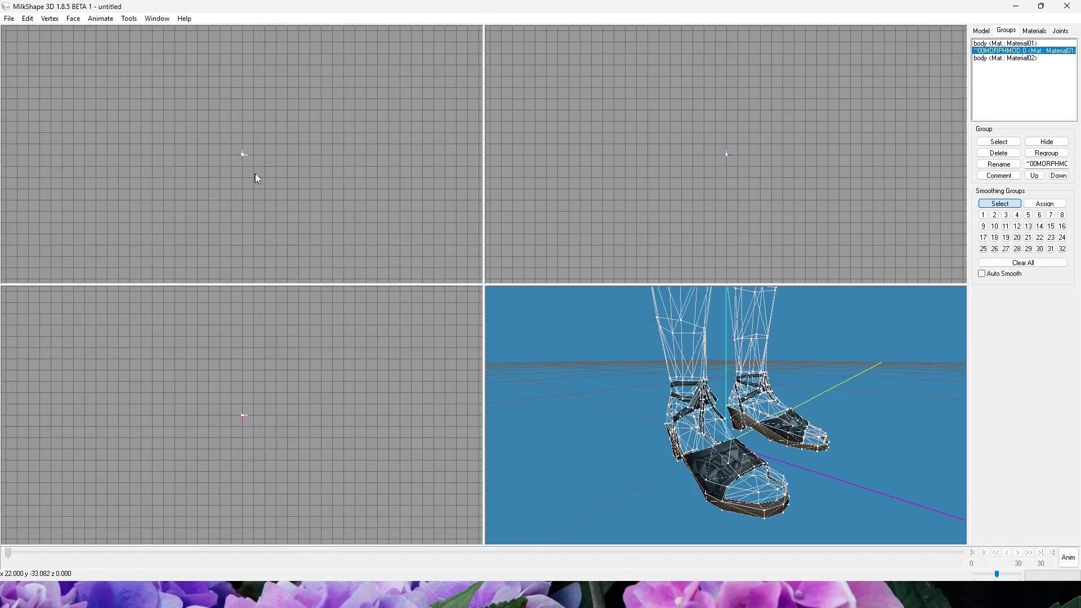
pyautogui.scroll(10, 257, 179)
pyautogui.scroll(8, 766, 174)
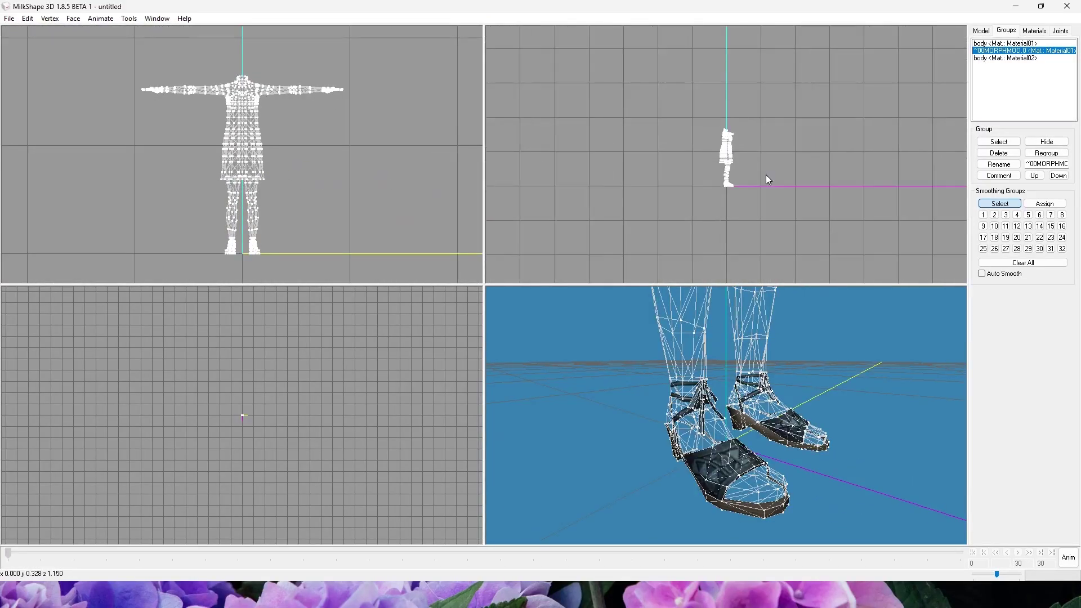
pyautogui.scroll(3, 760, 195)
pyautogui.scroll(10, 332, 452)
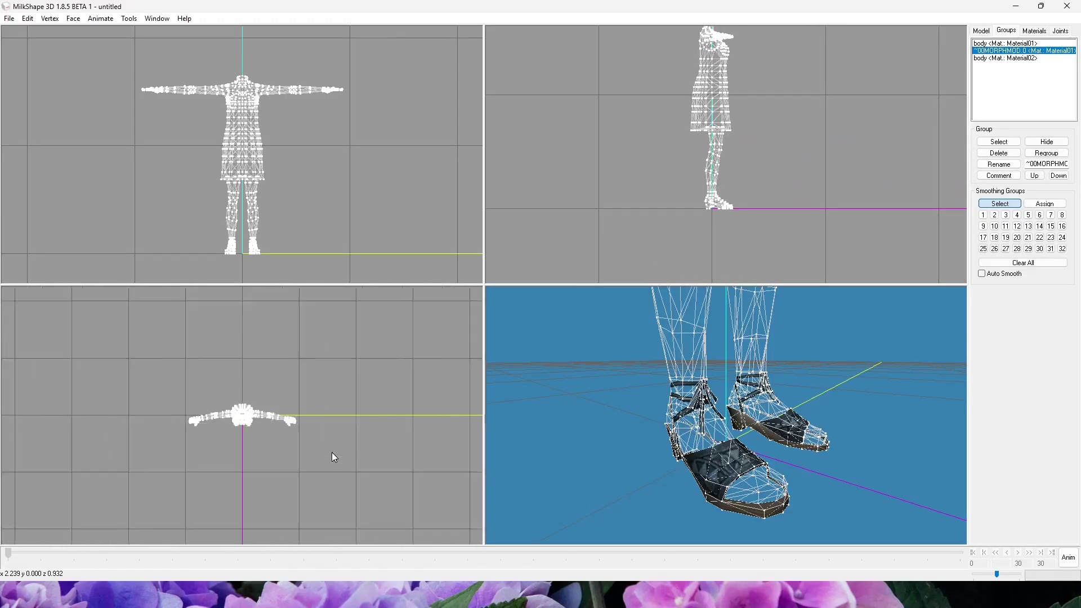
# Step: Select all faces of the visible dress groups and examine their UV layout in the Texture Coordinate Editor
pyautogui.click(981, 30)
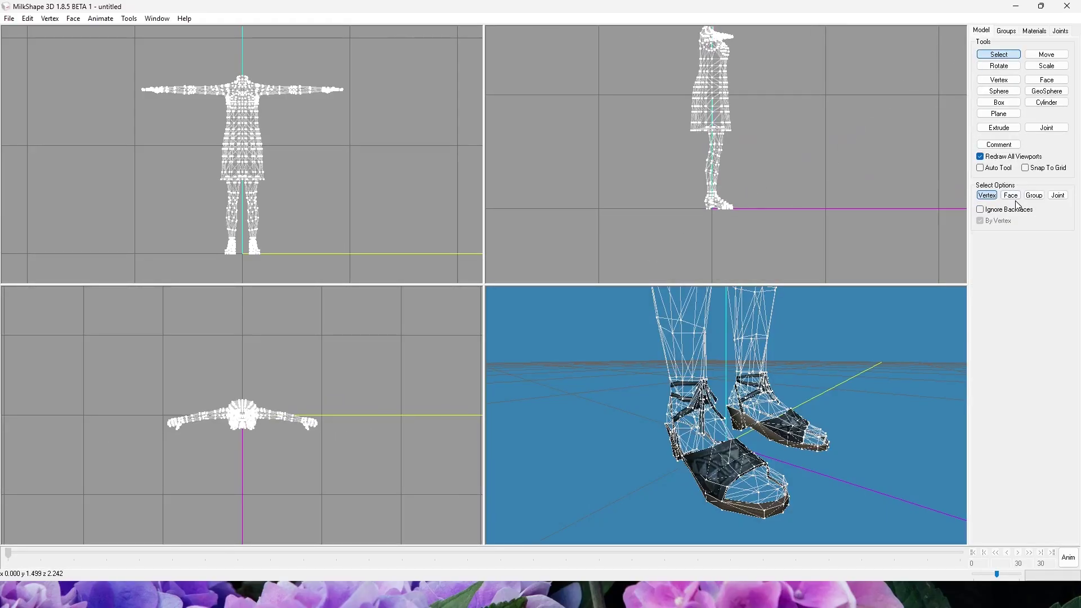
pyautogui.click(1016, 198)
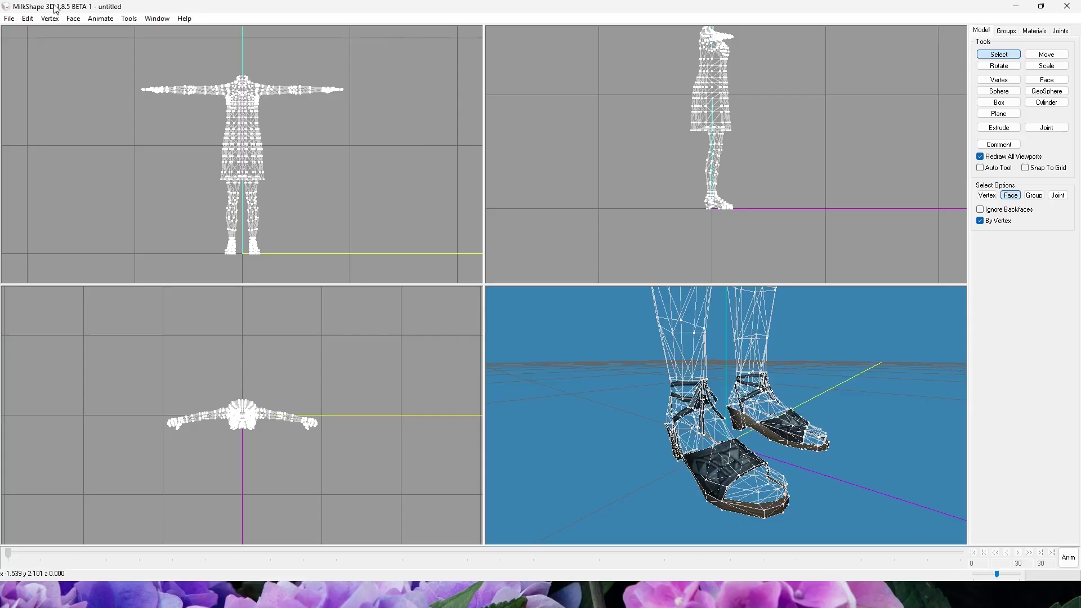
pyautogui.hotkey('ctrl', 'a')
pyautogui.click(152, 19)
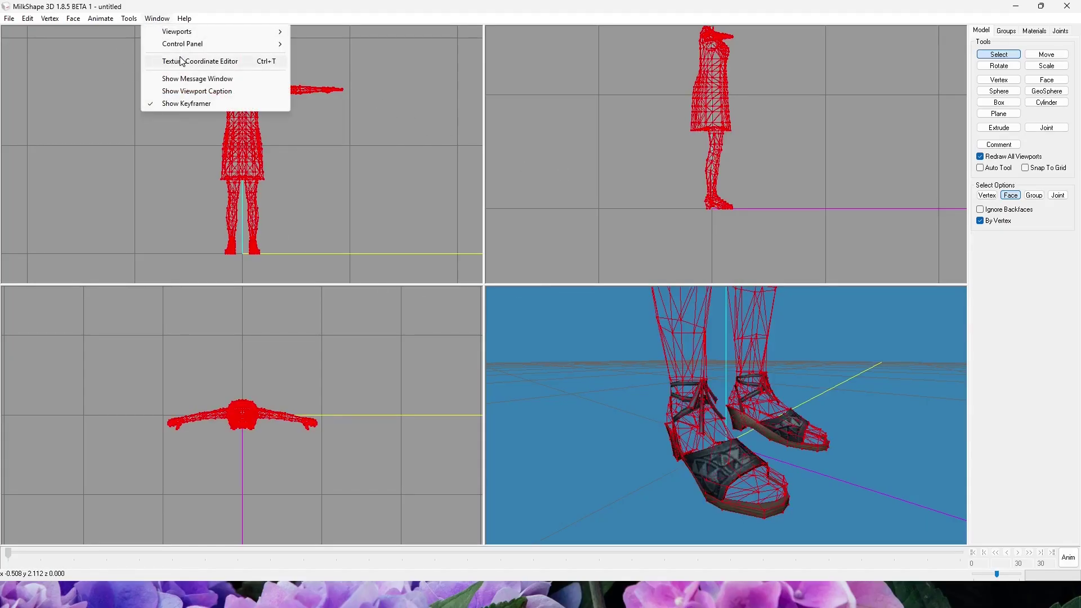
pyautogui.click(185, 60)
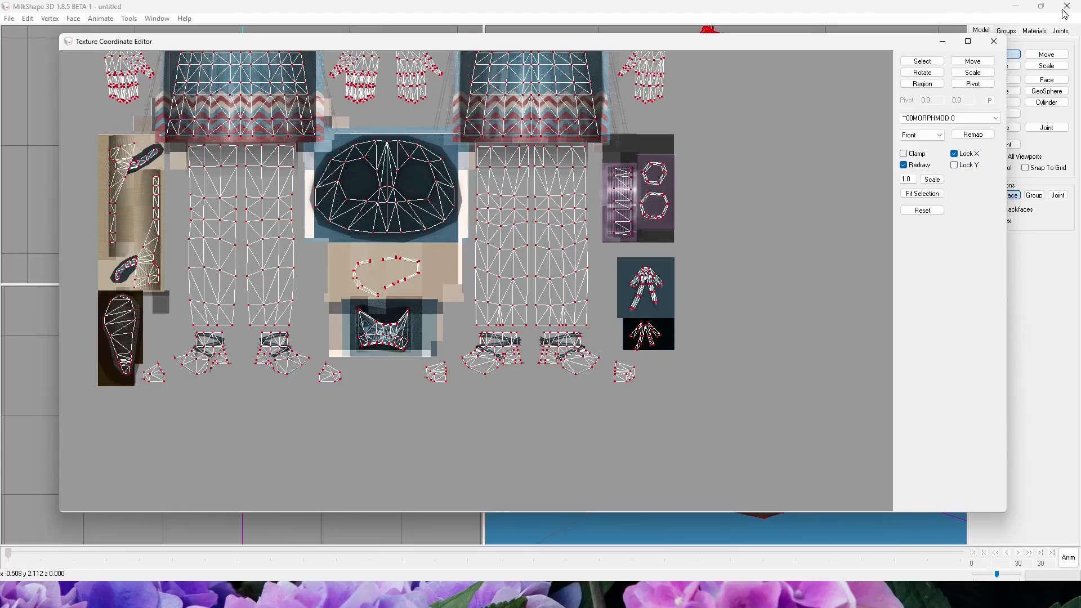
pyautogui.click(995, 41)
# Step: Select the sandals, feet and ankles up to the lower calves on both visible dress groups and delete them
pyautogui.moveTo(754, 467); pyautogui.dragTo(696, 433)
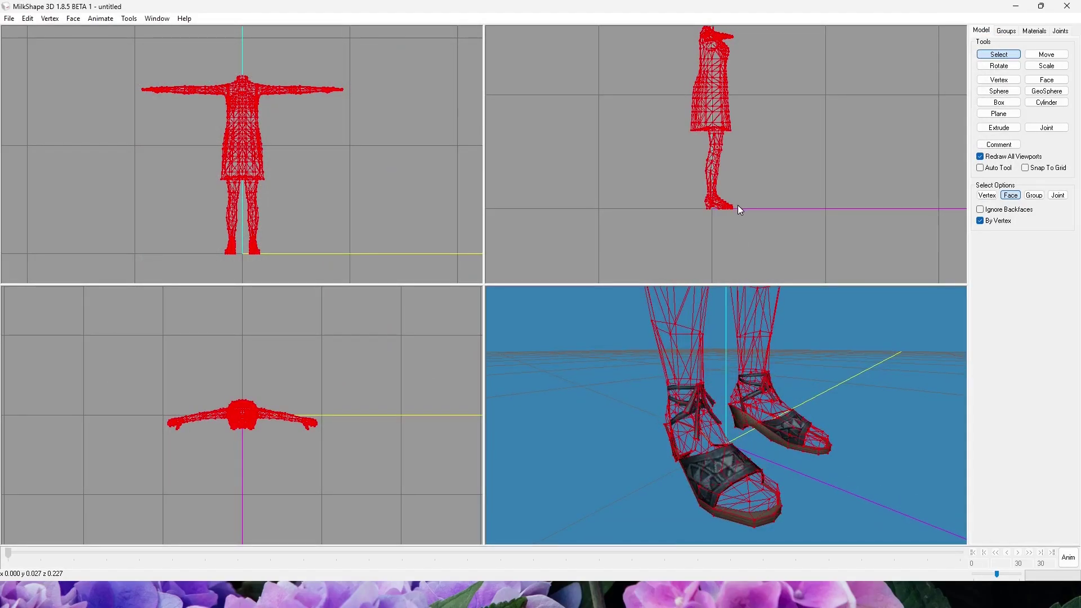
pyautogui.scroll(4, 738, 205)
pyautogui.scroll(2, 793, 158)
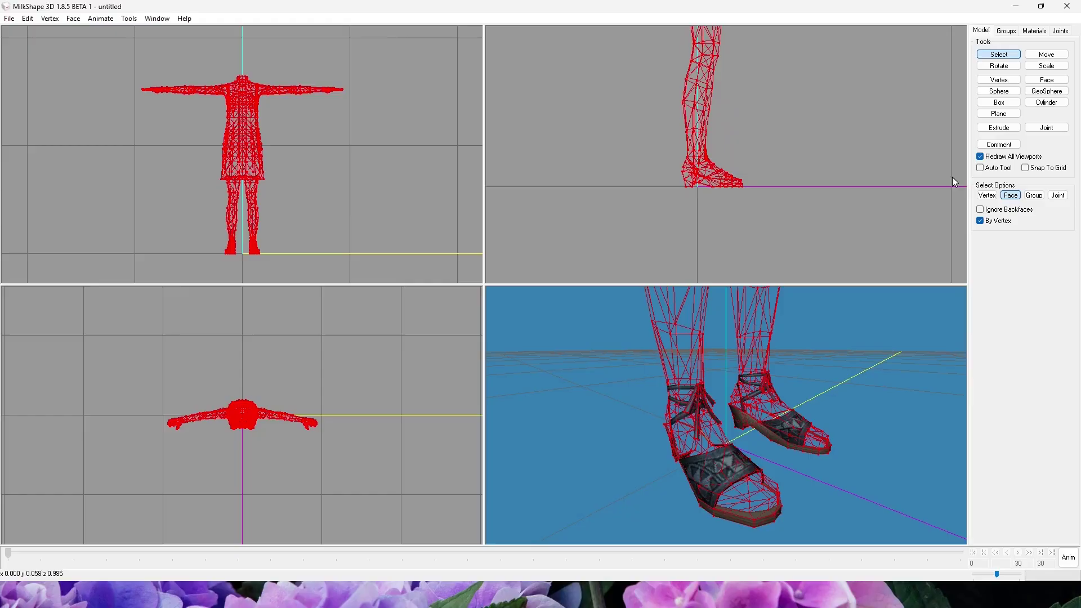
pyautogui.click(825, 200)
pyautogui.moveTo(773, 209); pyautogui.dragTo(660, 148)
pyautogui.moveTo(734, 433); pyautogui.dragTo(701, 429)
pyautogui.click(1006, 32)
pyautogui.keyDown('ctrl'); pyautogui.moveTo(715, 111); pyautogui.dragTo(712, 198); pyautogui.keyUp('ctrl')
pyautogui.keyDown('ctrl'); pyautogui.moveTo(731, 145); pyautogui.dragTo(733, 121); pyautogui.keyUp('ctrl')
pyautogui.keyDown('ctrl'); pyautogui.moveTo(733, 245); pyautogui.dragTo(733, 122); pyautogui.keyUp('ctrl')
pyautogui.moveTo(751, 421); pyautogui.dragTo(772, 425)
pyautogui.press('Delete')
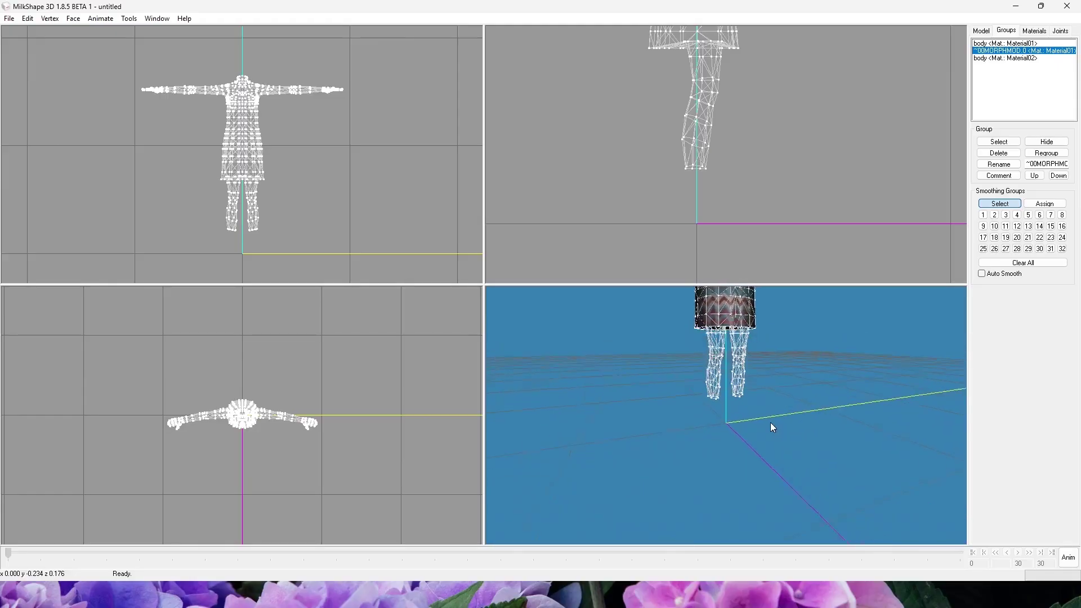
# Step: Show the exercise outfit's body group with the dress, and select the dress's body group to compare where the legs meet
pyautogui.click(991, 58)
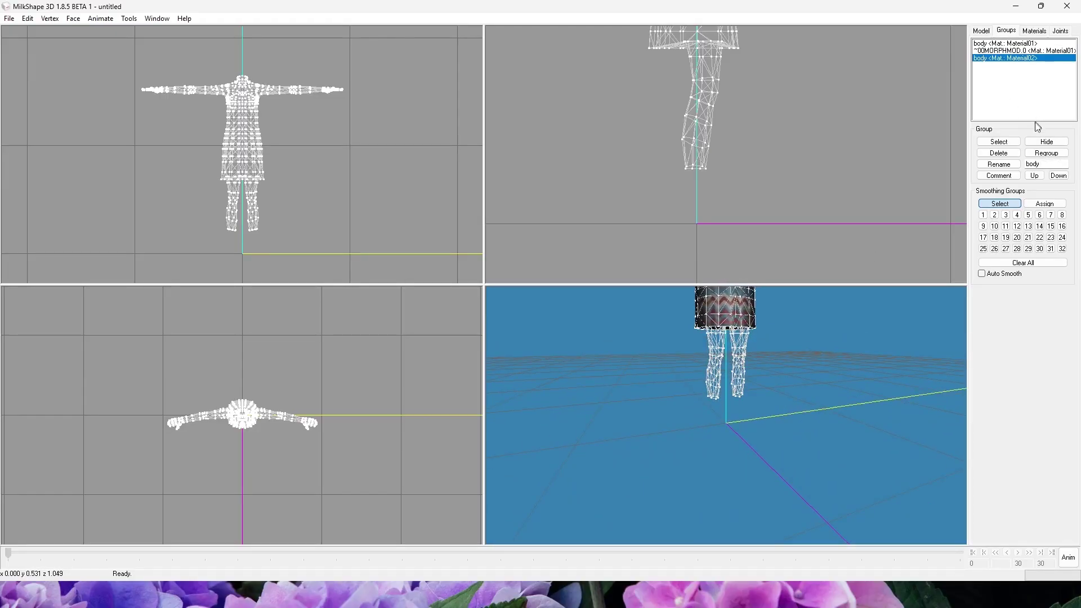
pyautogui.click(1047, 141)
pyautogui.moveTo(769, 450); pyautogui.dragTo(825, 436)
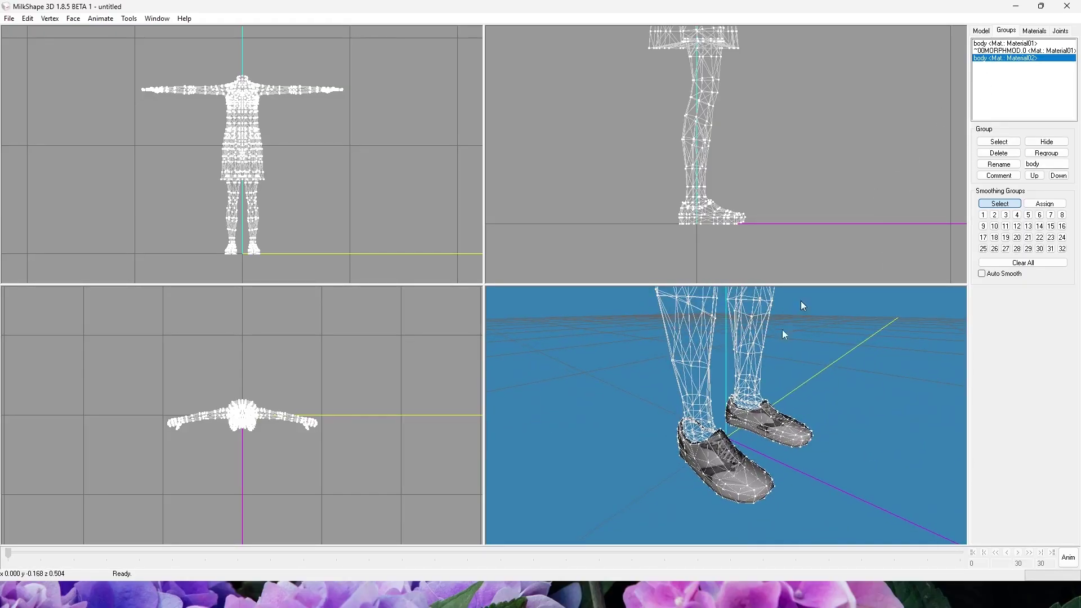
pyautogui.moveTo(738, 409); pyautogui.dragTo(749, 405)
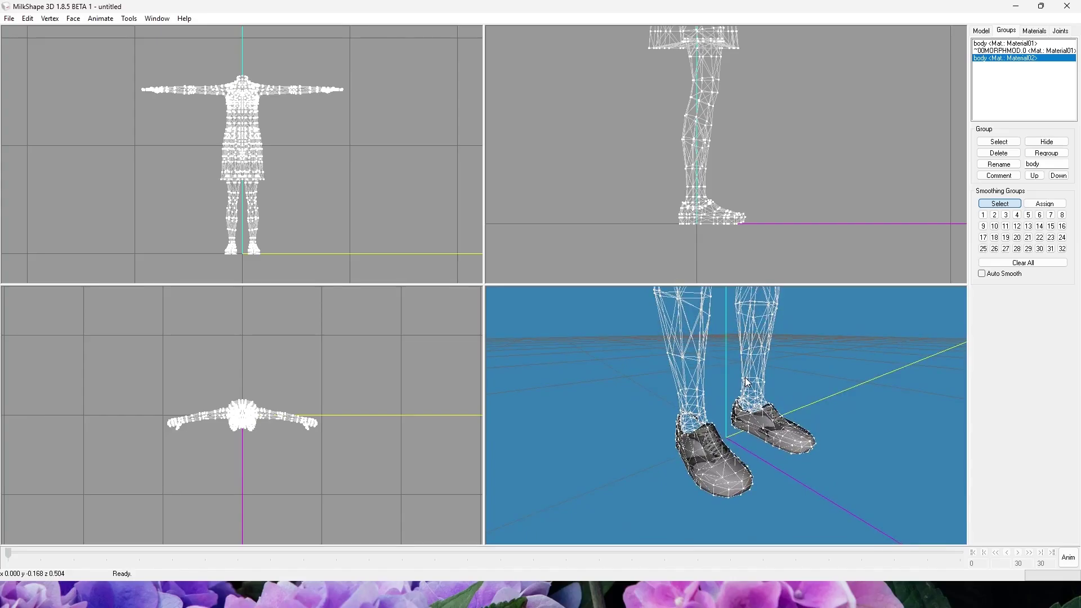
pyautogui.doubleClick(990, 44)
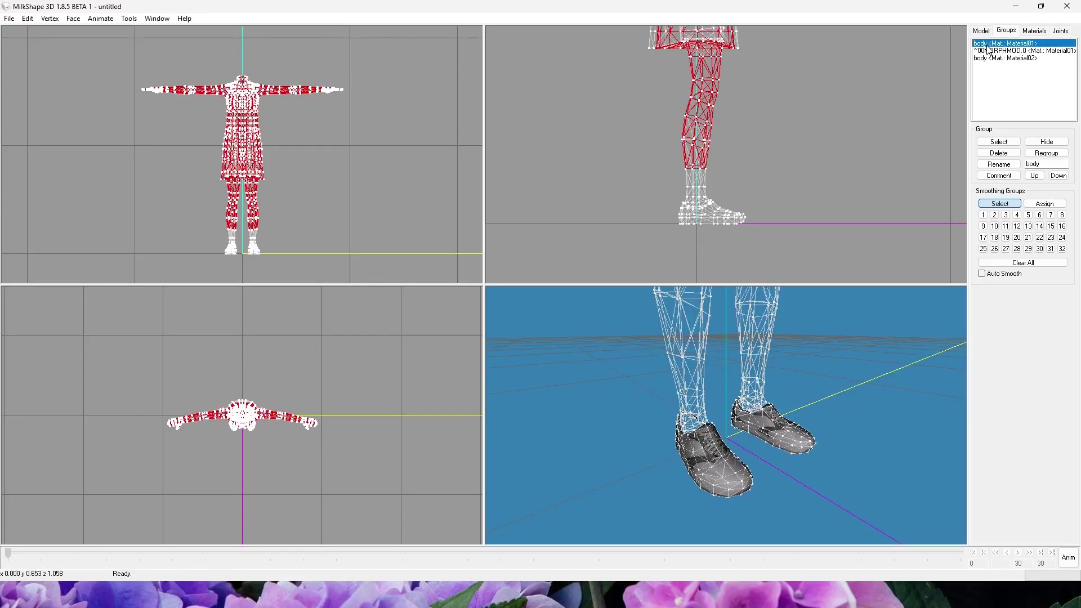
pyautogui.moveTo(821, 448); pyautogui.dragTo(800, 450)
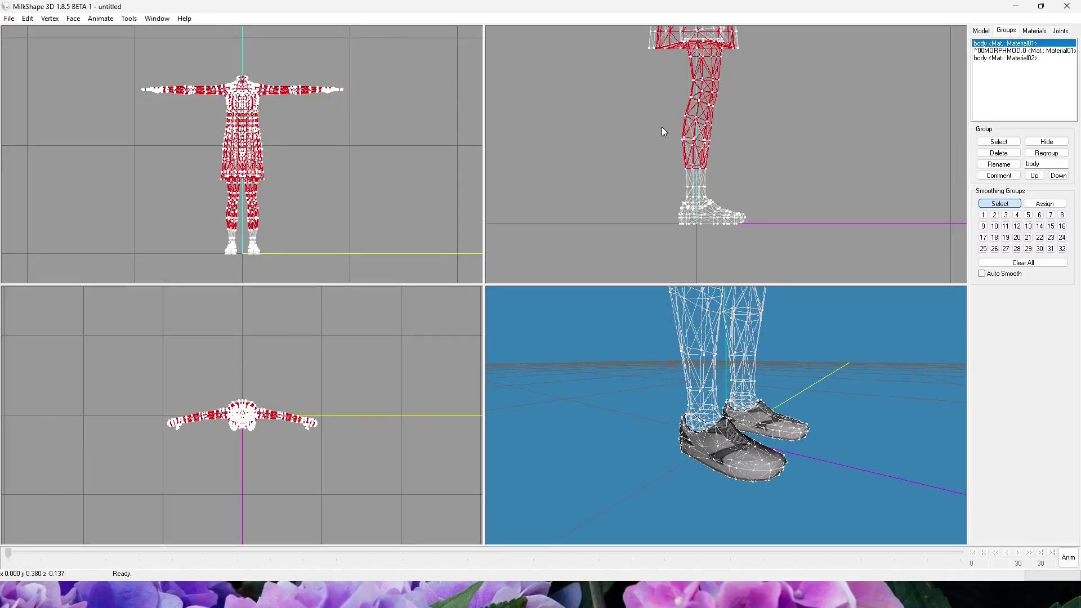
# Step: Hide both dress groups and delete the exercise outfit's geometry above the ankles, leaving only the sneakers and ankles
pyautogui.moveTo(662, 125); pyautogui.dragTo(731, 158)
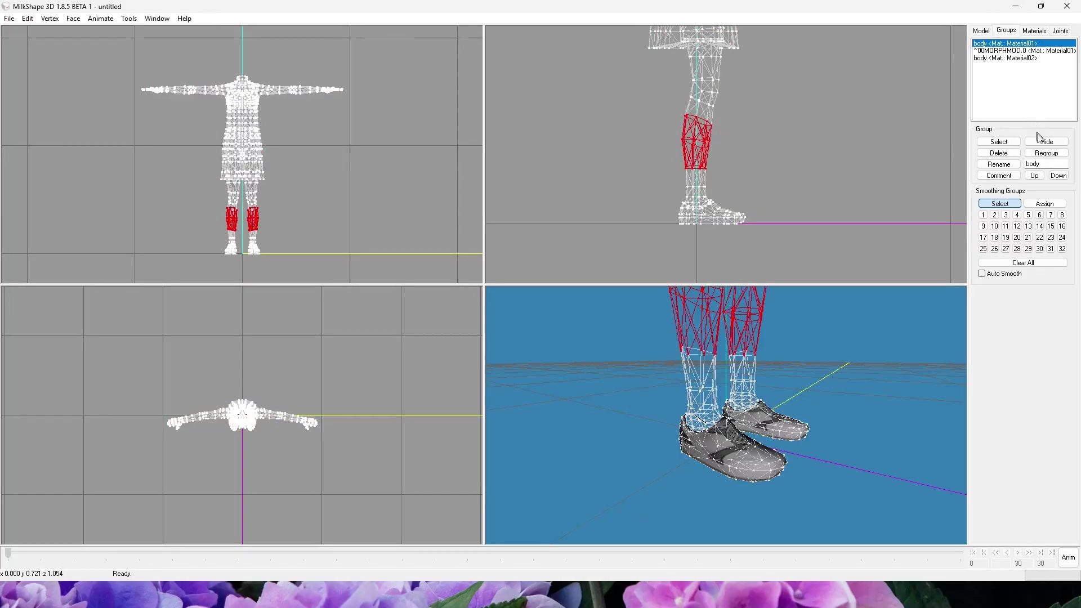
pyautogui.click(1020, 50)
pyautogui.click(1046, 142)
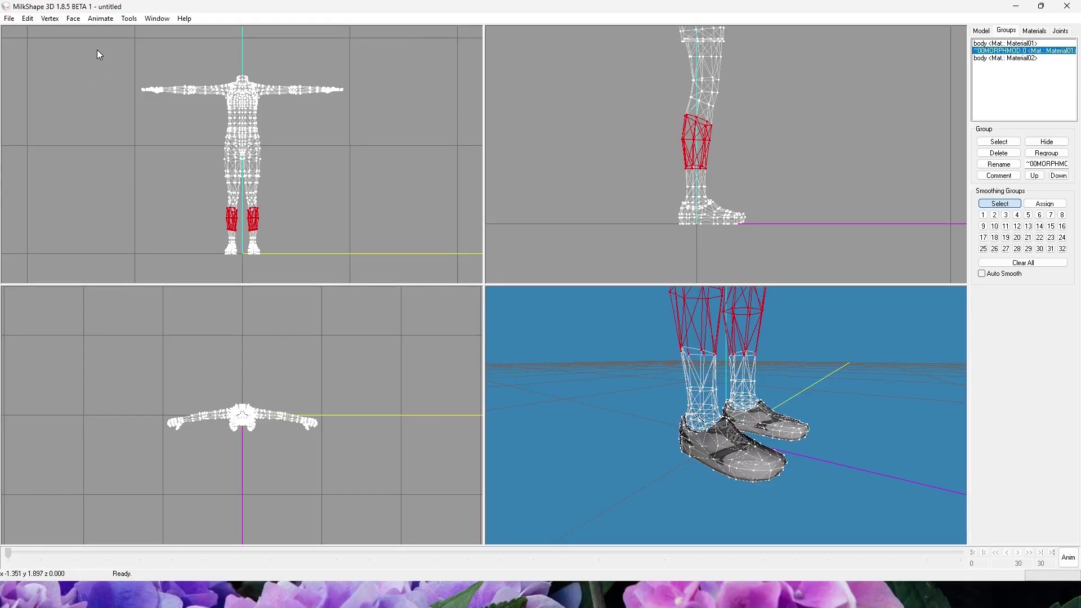
pyautogui.moveTo(90, 46); pyautogui.dragTo(375, 217)
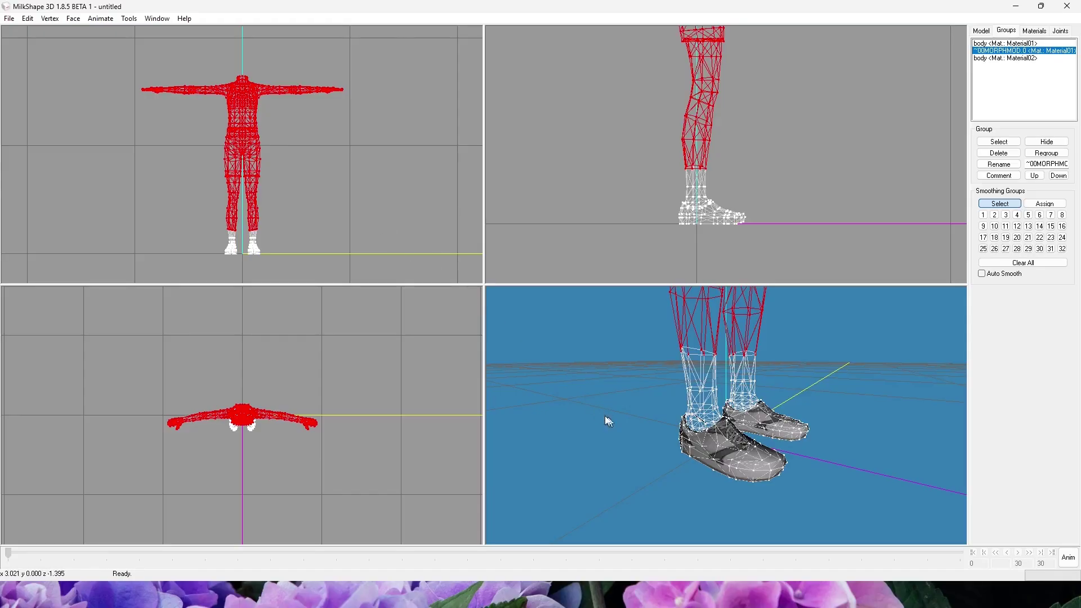
pyautogui.press('Delete')
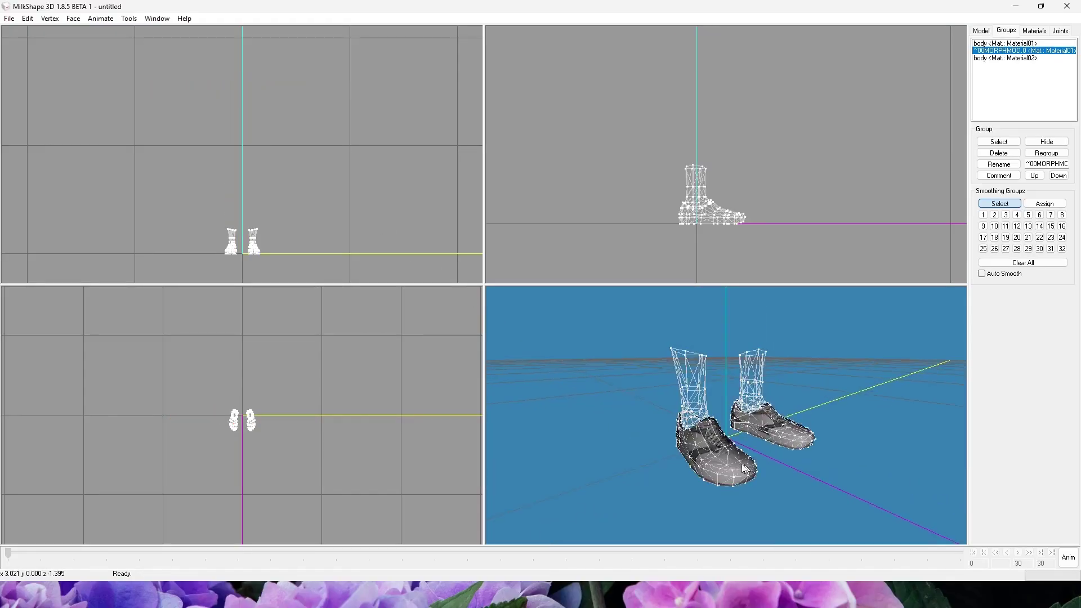
# Step: Save the project in the Downloads folder as shoeswap in ms3d format
pyautogui.click(9, 19)
pyautogui.click(35, 69)
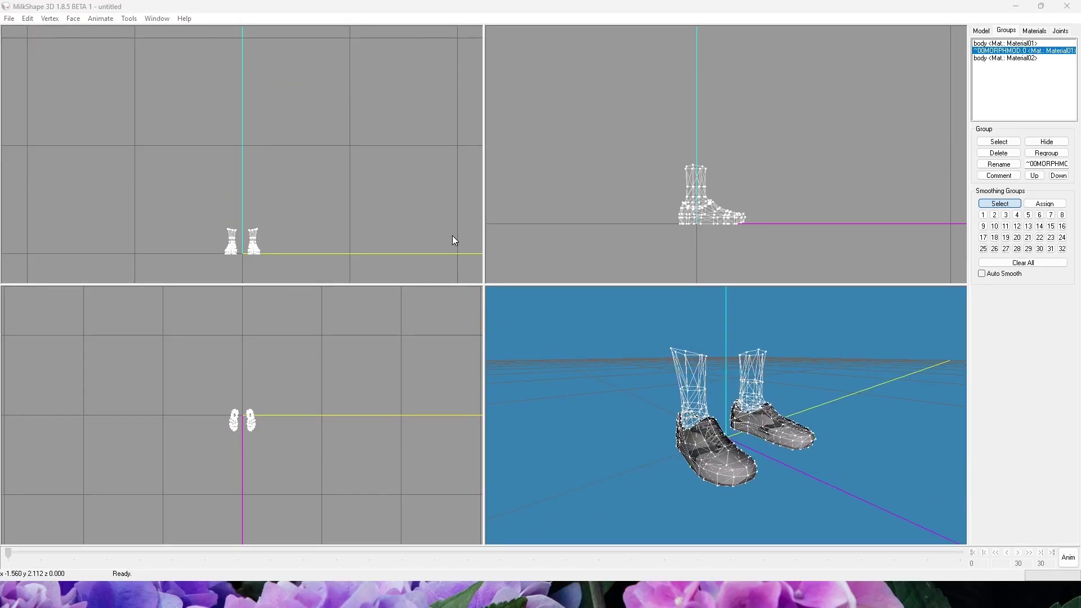
pyautogui.write('shoeswap')
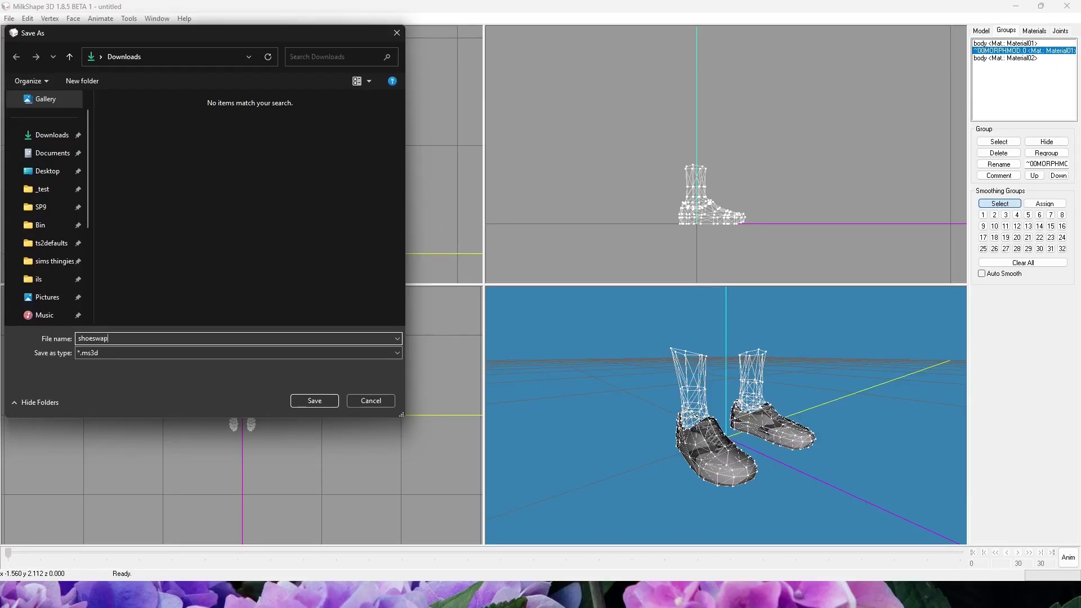
pyautogui.press('Return')
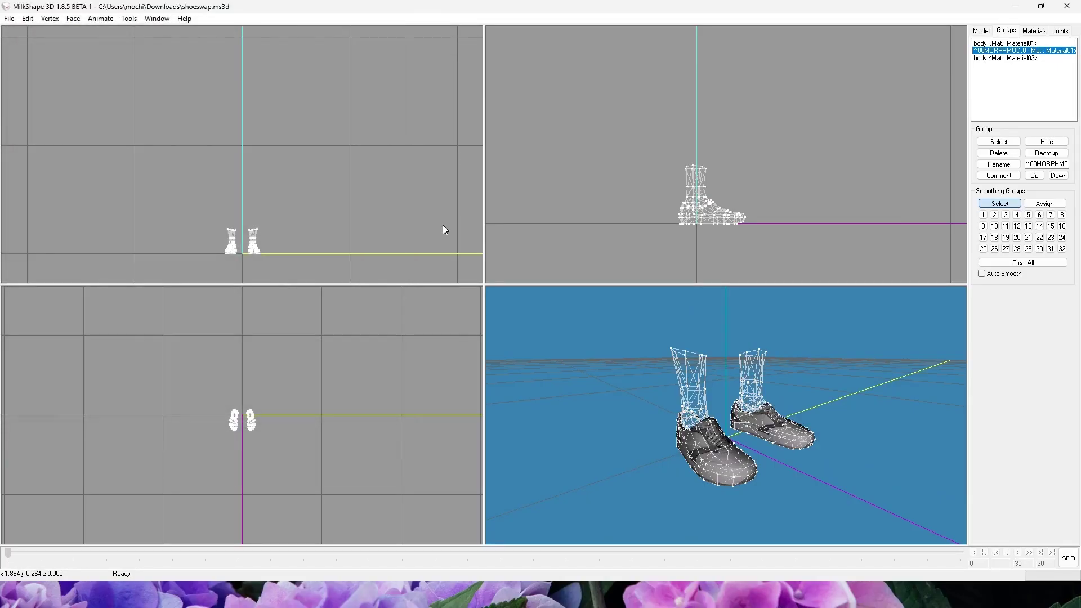
# Step: Set selection to vertices, maximize the 3D view and show the dress's body group together with the sneakers
pyautogui.click(982, 31)
pyautogui.click(987, 195)
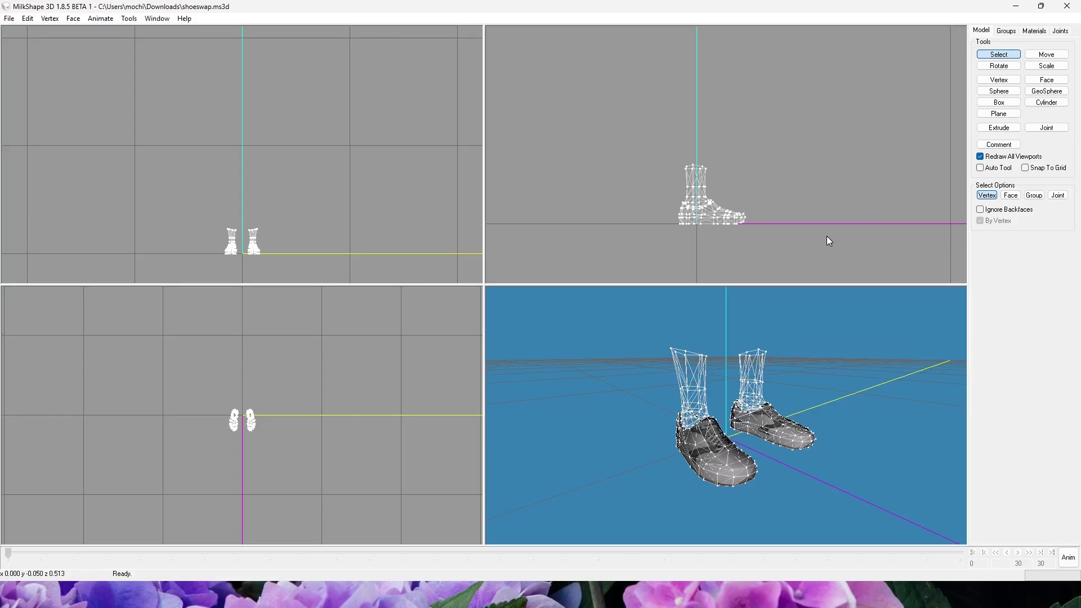
pyautogui.moveTo(736, 426); pyautogui.dragTo(688, 404)
pyautogui.hotkey('shift', 'Return')
pyautogui.moveTo(645, 372); pyautogui.dragTo(656, 323)
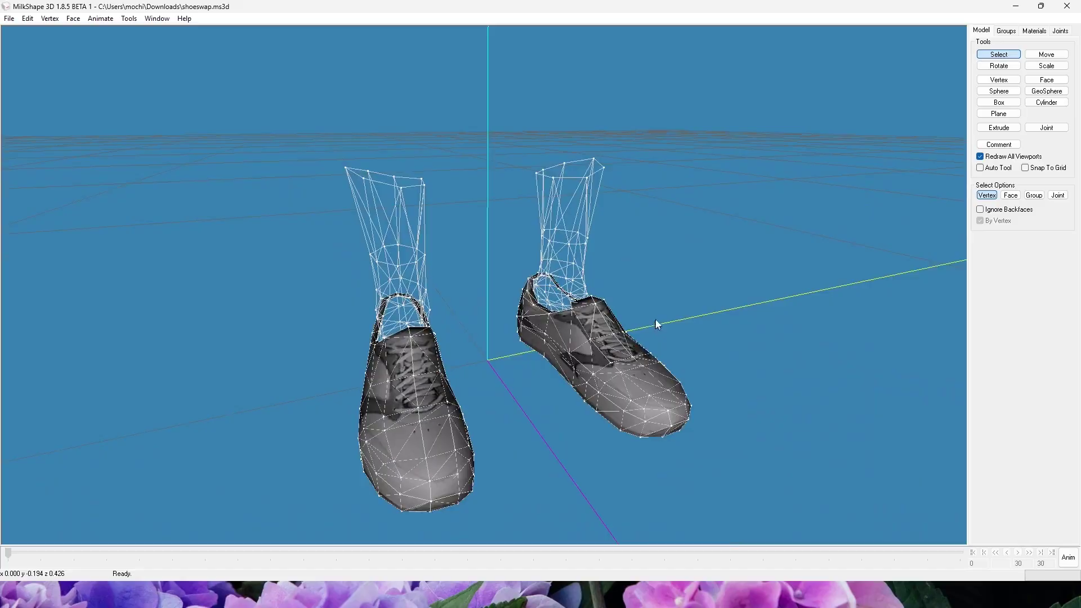
pyautogui.click(1007, 31)
pyautogui.moveTo(626, 369); pyautogui.dragTo(662, 358)
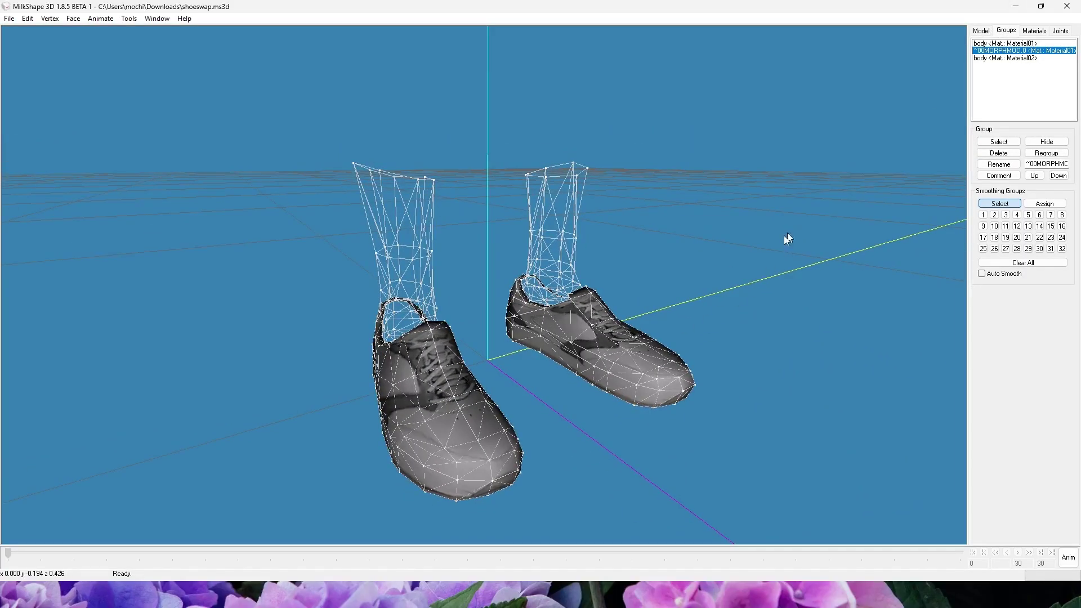
pyautogui.click(1011, 44)
pyautogui.click(1047, 142)
pyautogui.scroll(-5, 726, 309)
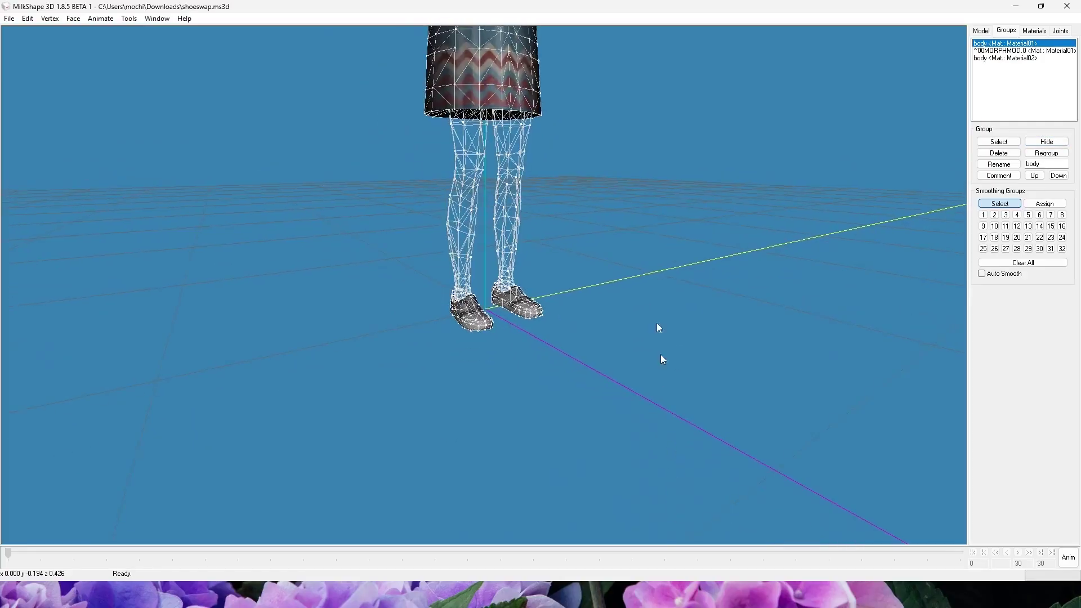
# Step: Turn off the wireframe overlay in the 3D view to see the textured dress and sneakers
pyautogui.rightClick(634, 218)
pyautogui.click(682, 310)
pyautogui.moveTo(683, 310); pyautogui.dragTo(613, 338)
pyautogui.moveTo(733, 340); pyautogui.dragTo(638, 240)
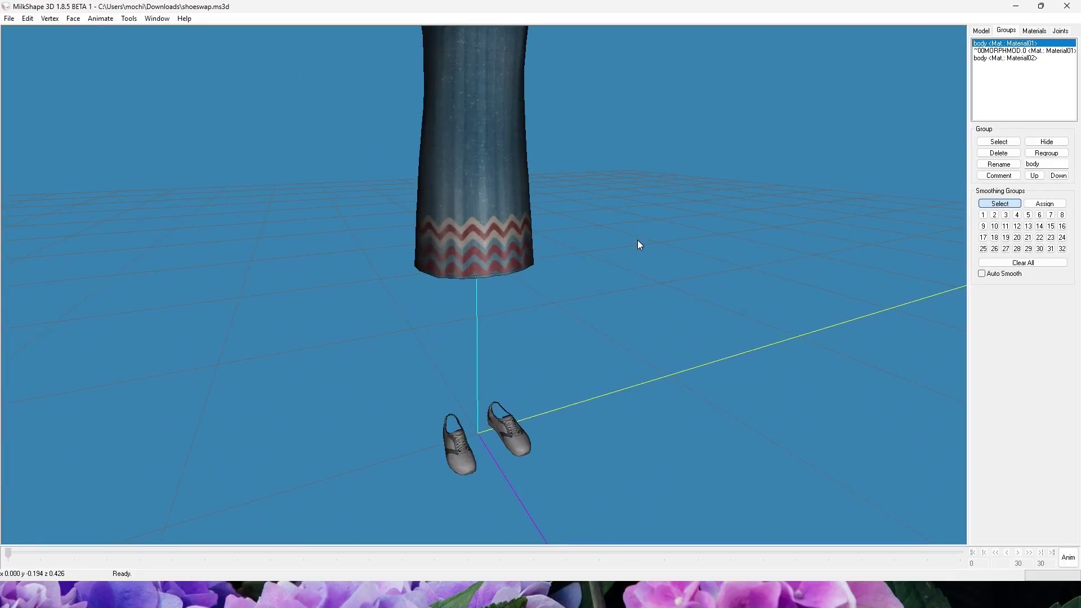
# Step: Toggle the dress's body group off and on, and show the ~00MORPHMOD.0 group as well
pyautogui.click(1046, 142)
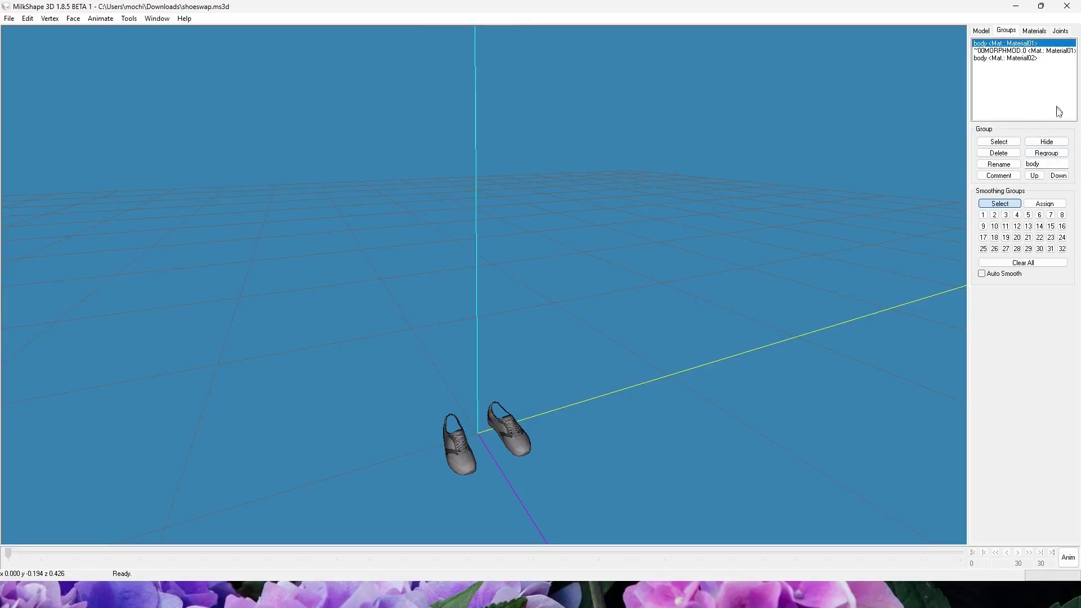
pyautogui.click(1054, 142)
pyautogui.click(1008, 51)
pyautogui.click(1045, 143)
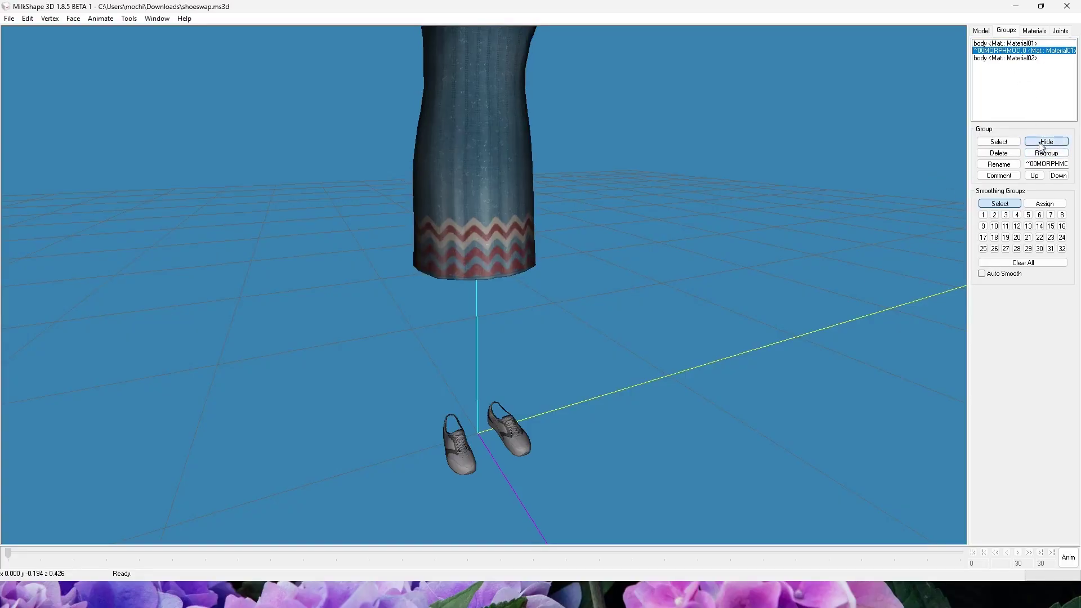
pyautogui.moveTo(649, 339); pyautogui.dragTo(657, 323)
pyautogui.click(49, 19)
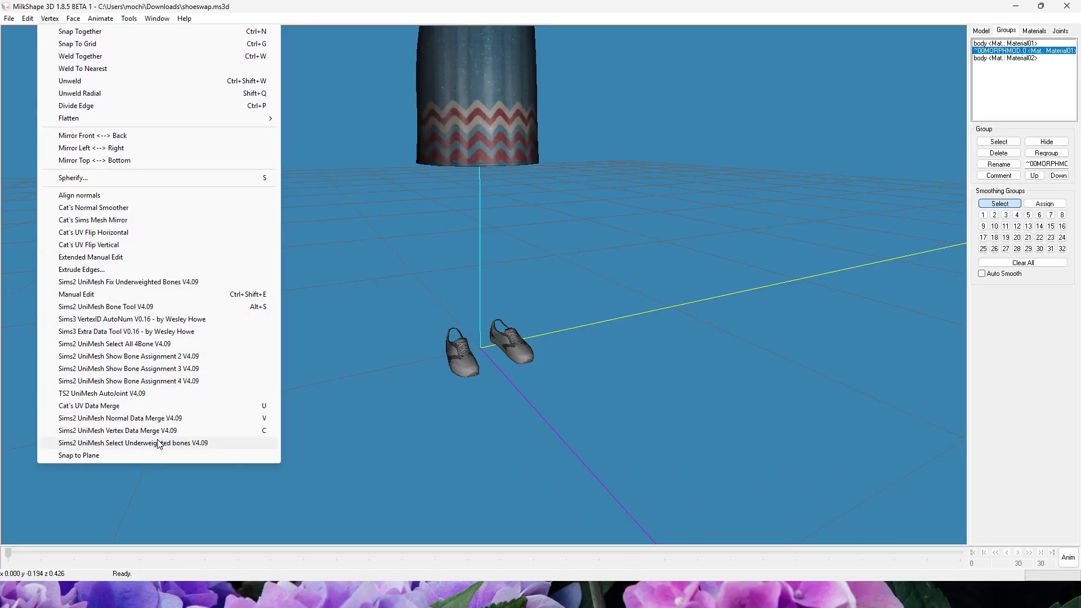
pyautogui.moveTo(547, 454); pyautogui.dragTo(623, 350)
# Step: Move the sneakers' body group with Material02 to the top of the group order and toggle its visibility to check it
pyautogui.click(1006, 58)
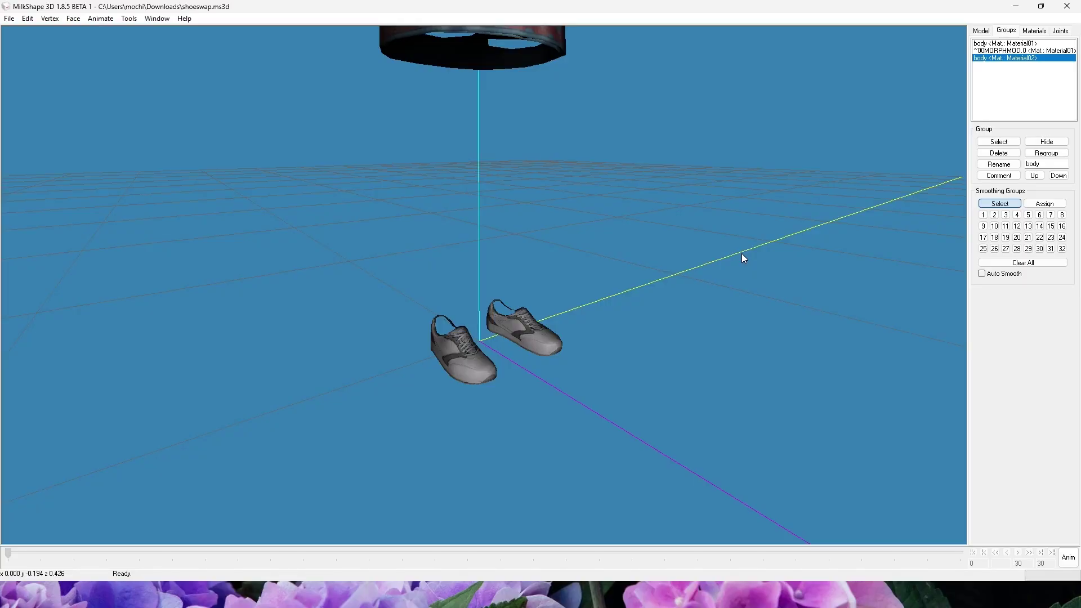
pyautogui.click(1033, 177)
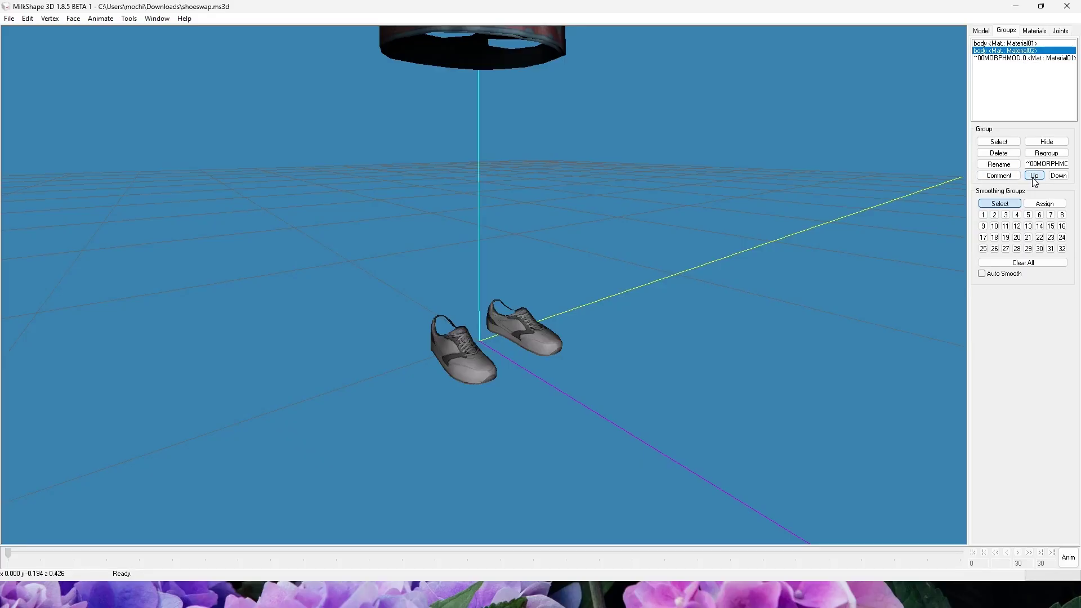
pyautogui.click(1033, 178)
pyautogui.click(1046, 143)
pyautogui.click(1046, 145)
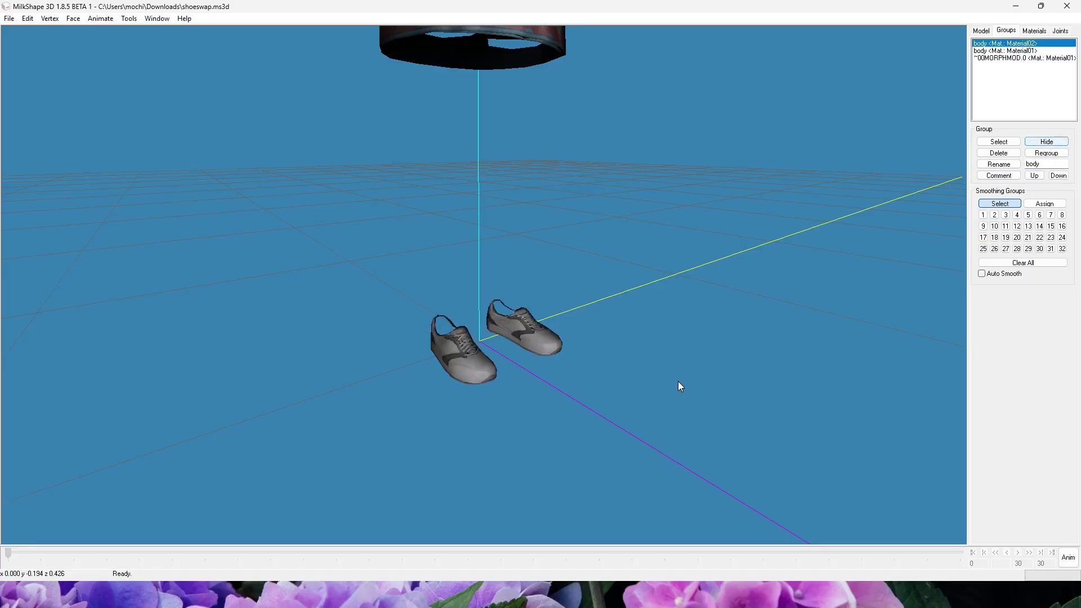
# Step: Turn the wireframe overlay back on and toggle the sneaker group's visibility to compare the seam at the lower calves
pyautogui.scroll(2, 679, 378)
pyautogui.keyDown('ctrl'); pyautogui.moveTo(702, 243); pyautogui.dragTo(644, 333); pyautogui.keyUp('ctrl')
pyautogui.rightClick(643, 332)
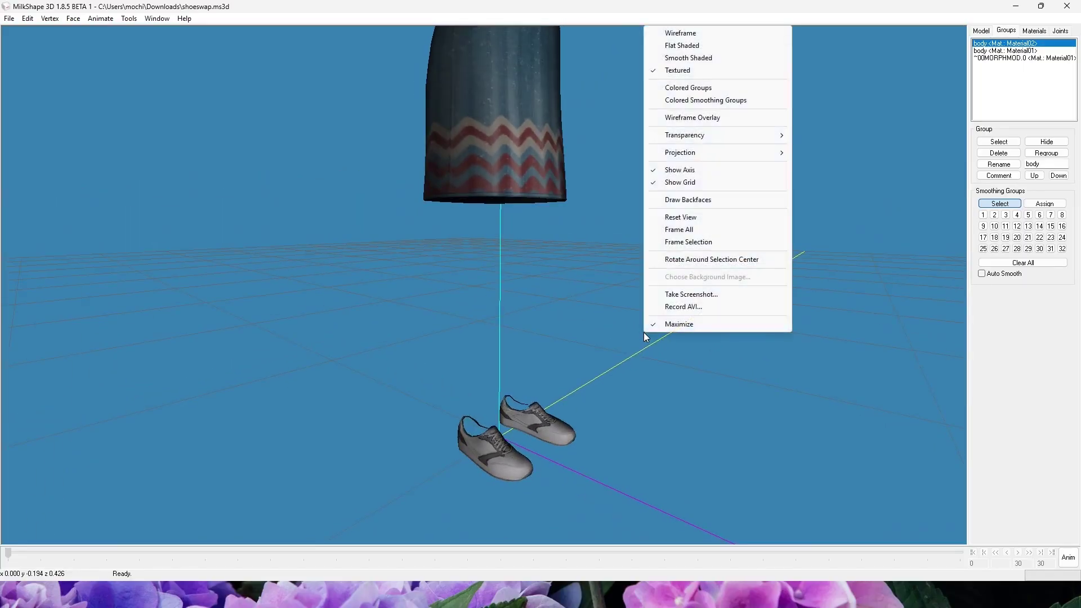
pyautogui.click(686, 120)
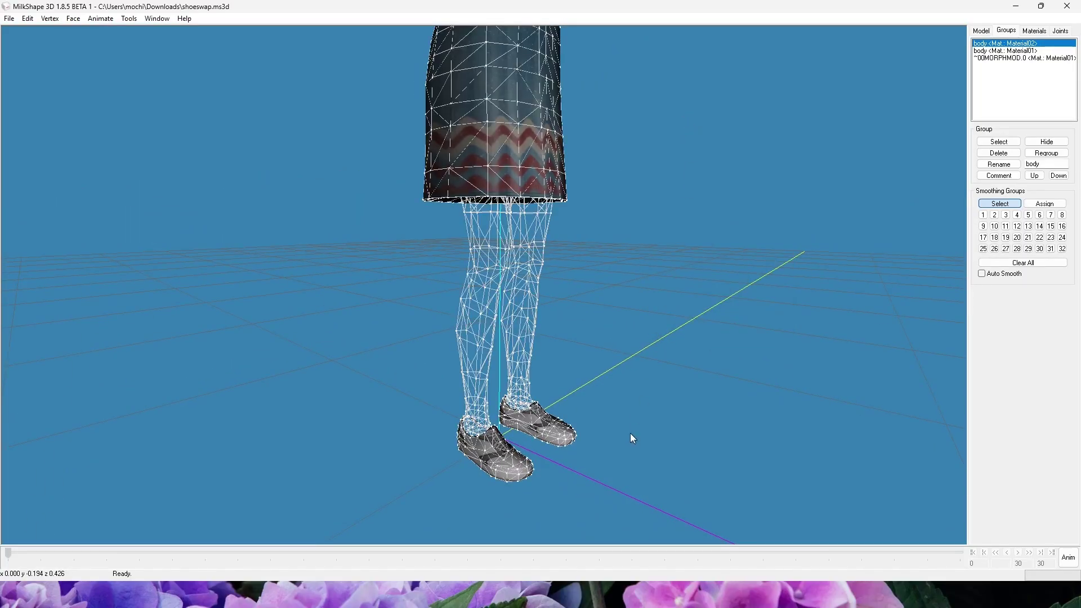
pyautogui.keyDown('shift'); pyautogui.moveTo(630, 434); pyautogui.dragTo(755, 284); pyautogui.keyUp('shift')
pyautogui.click(1047, 143)
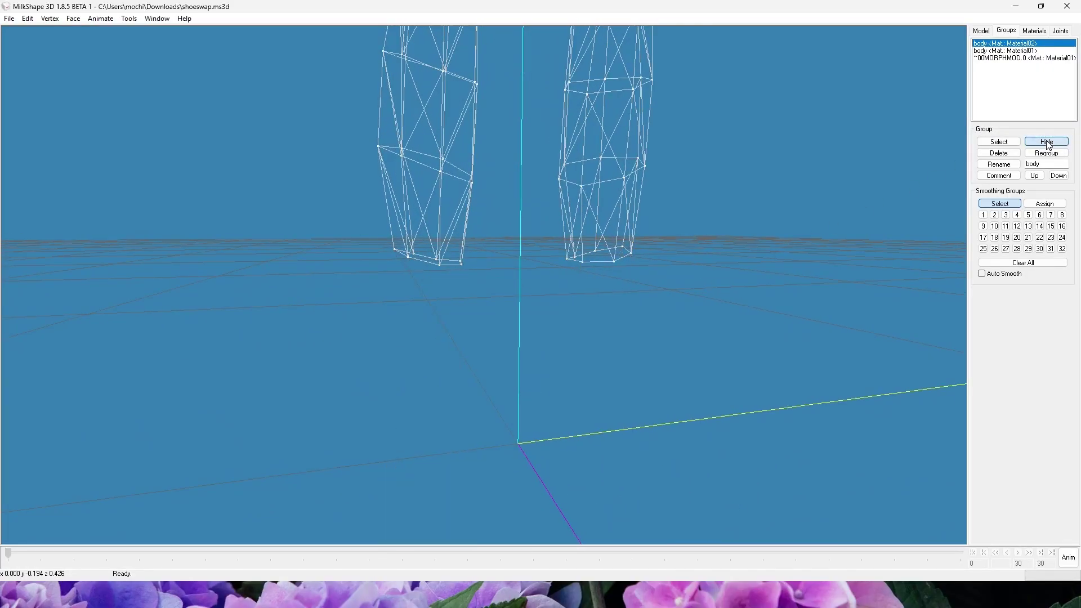
pyautogui.click(1047, 143)
pyautogui.keyDown('shift'); pyautogui.moveTo(601, 454); pyautogui.dragTo(456, 307); pyautogui.keyUp('shift')
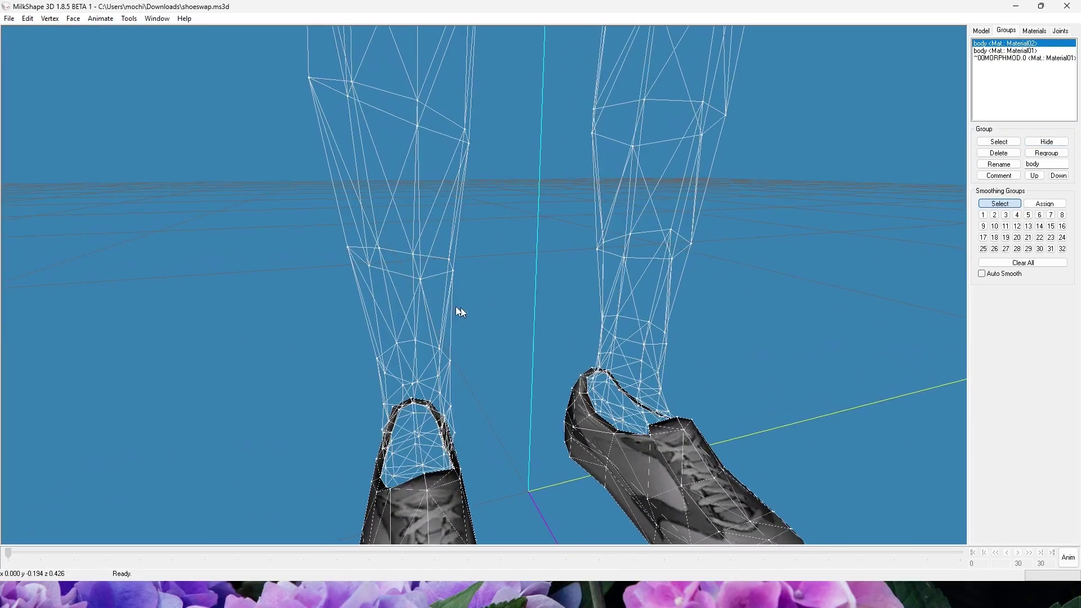
# Step: Examine the selected seam vertex's coordinates for all three groups in Extended Manual Edit
pyautogui.click(49, 18)
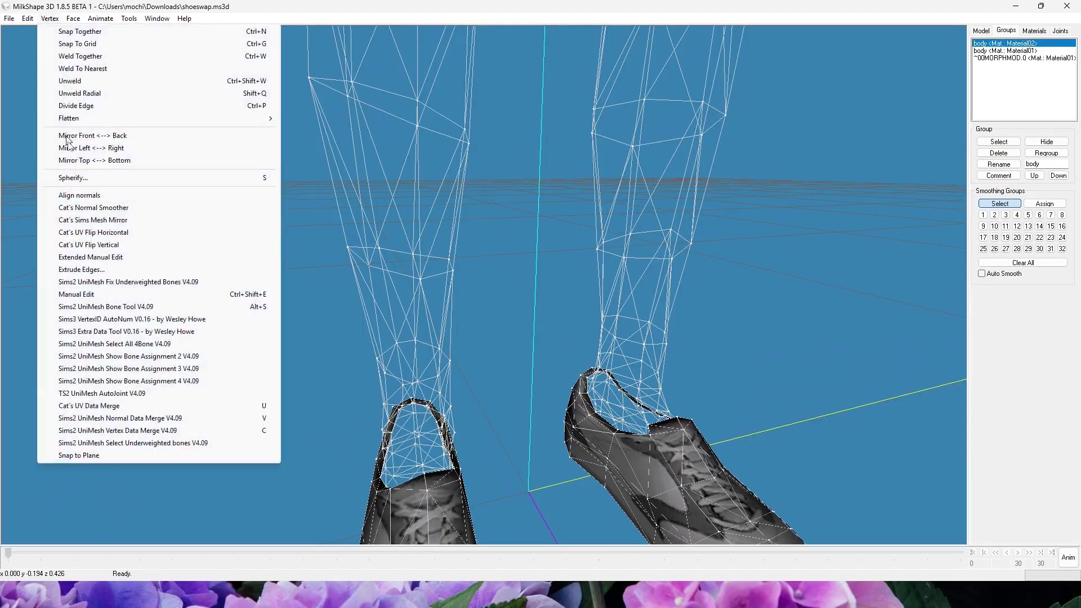
pyautogui.click(93, 258)
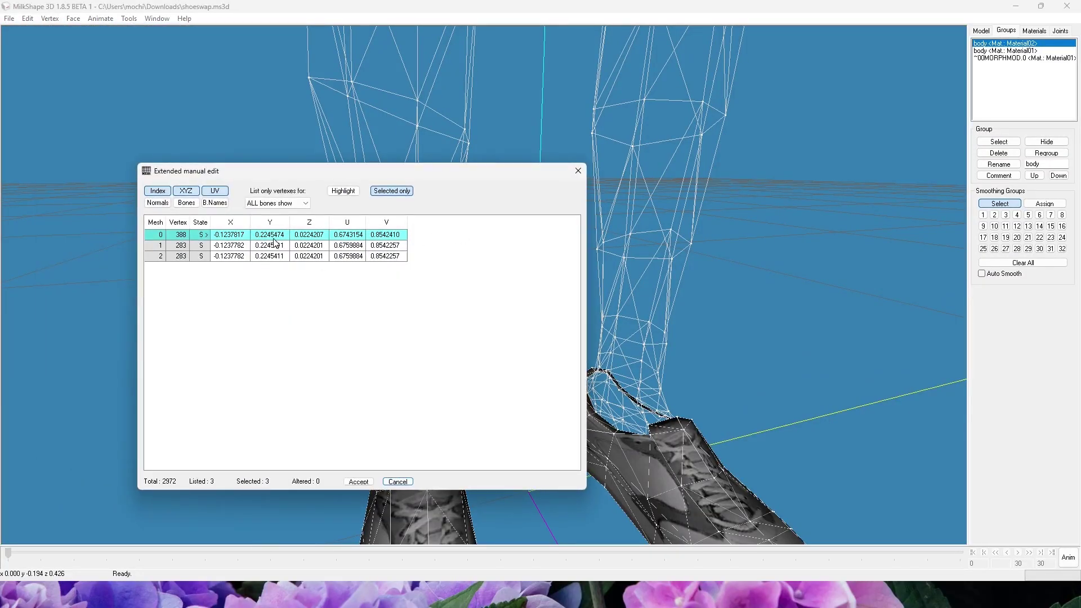
pyautogui.click(578, 171)
# Step: Select the seam vertices around both lower calves in the front view and frame that selection
pyautogui.press('space')
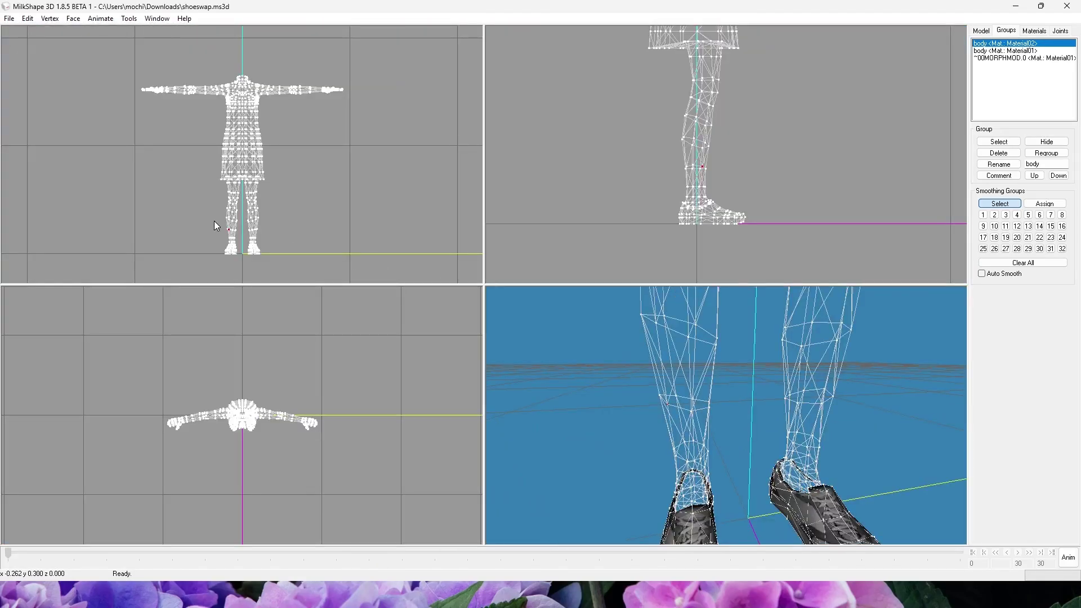
pyautogui.moveTo(216, 224); pyautogui.dragTo(269, 235)
pyautogui.rightClick(269, 234)
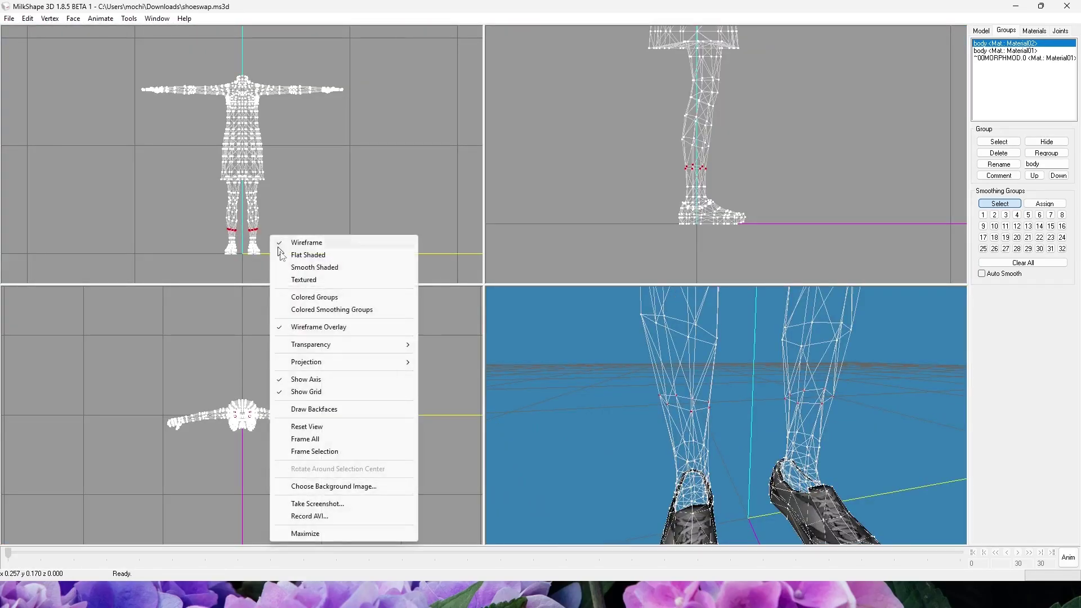
pyautogui.click(311, 452)
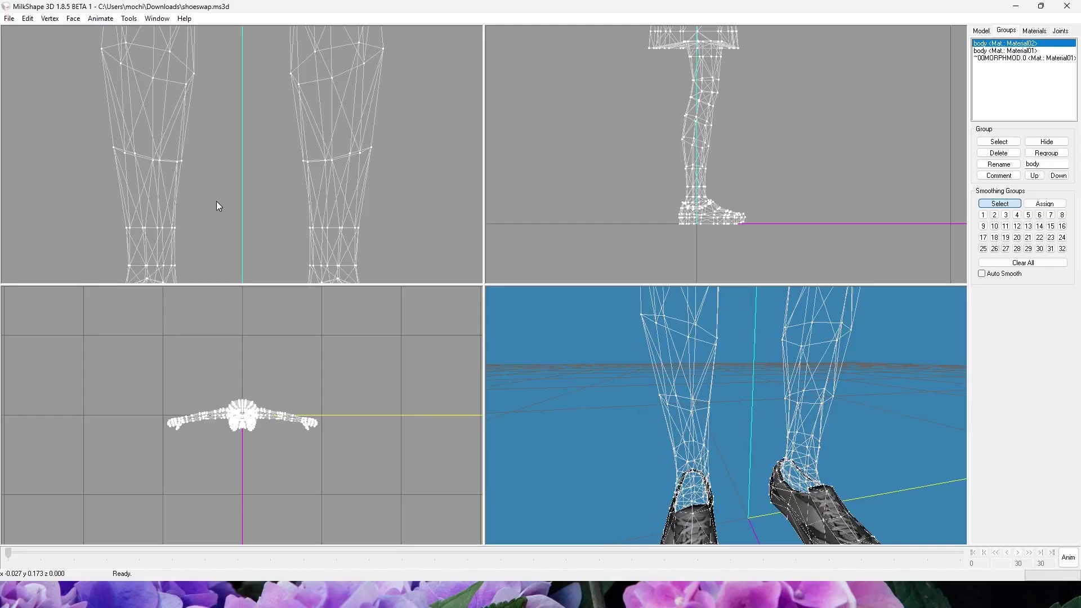
# Step: Select a single calf seam vertex shared by all three groups and list its coordinates in Extended Manual Edit
pyautogui.moveTo(104, 130); pyautogui.dragTo(116, 152)
pyautogui.moveTo(643, 401); pyautogui.dragTo(519, 390)
pyautogui.press('Return')
pyautogui.press('Return')
pyautogui.press('Return')
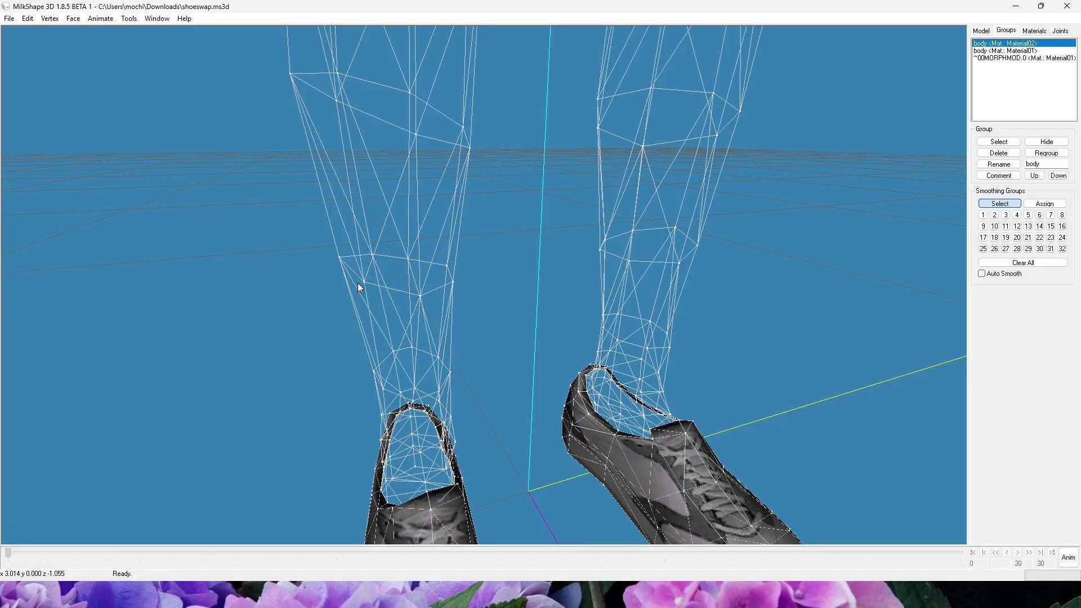
pyautogui.moveTo(392, 319)
pyautogui.mouseDown()
pyautogui.moveTo(420, 317)
pyautogui.moveTo(398, 326)
pyautogui.mouseUp()
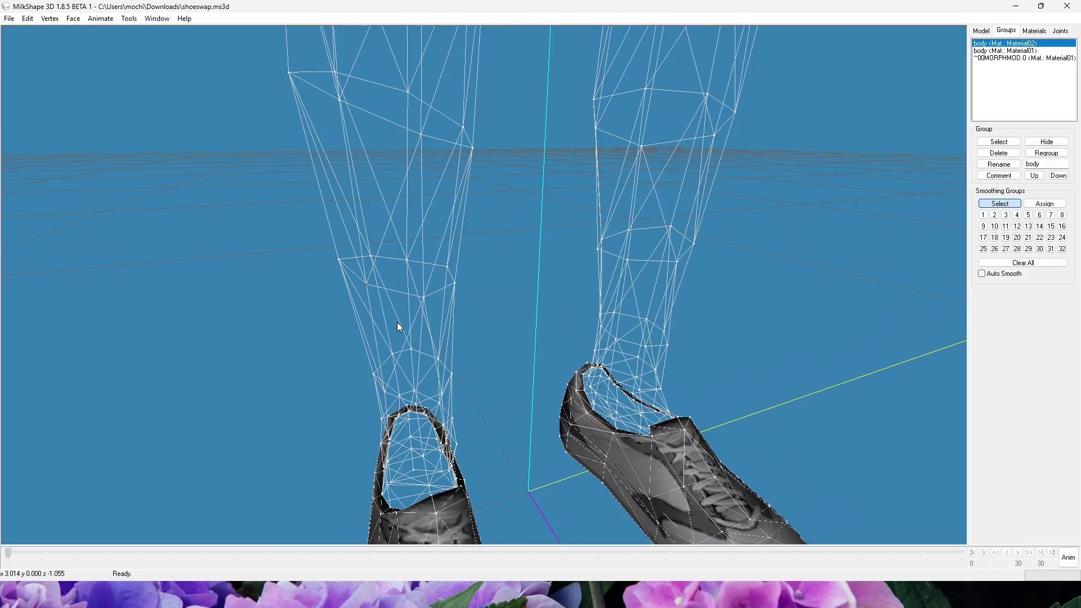
pyautogui.click(50, 18)
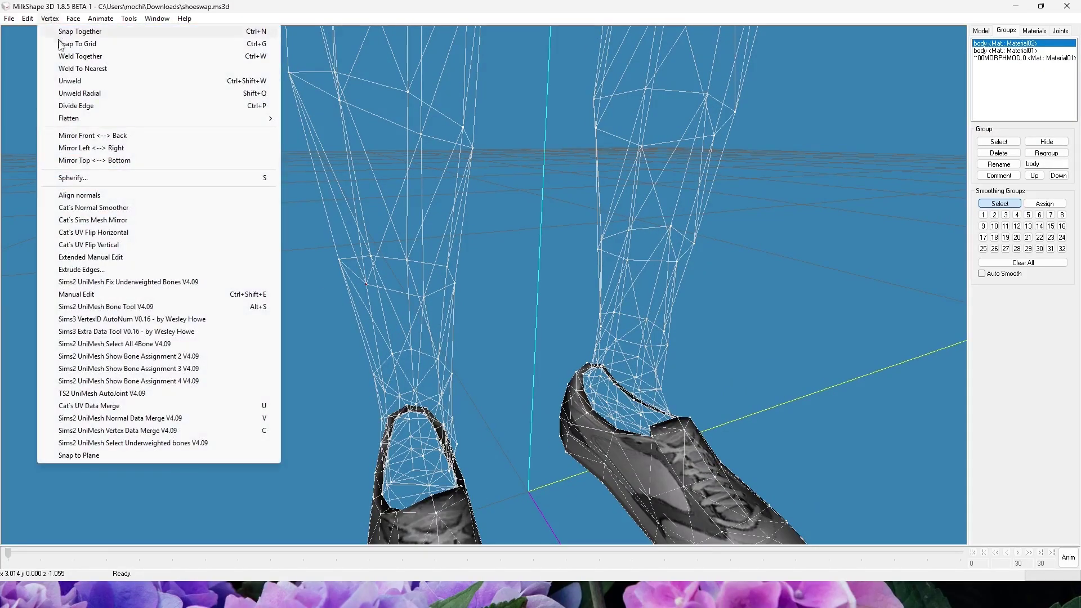
pyautogui.click(128, 263)
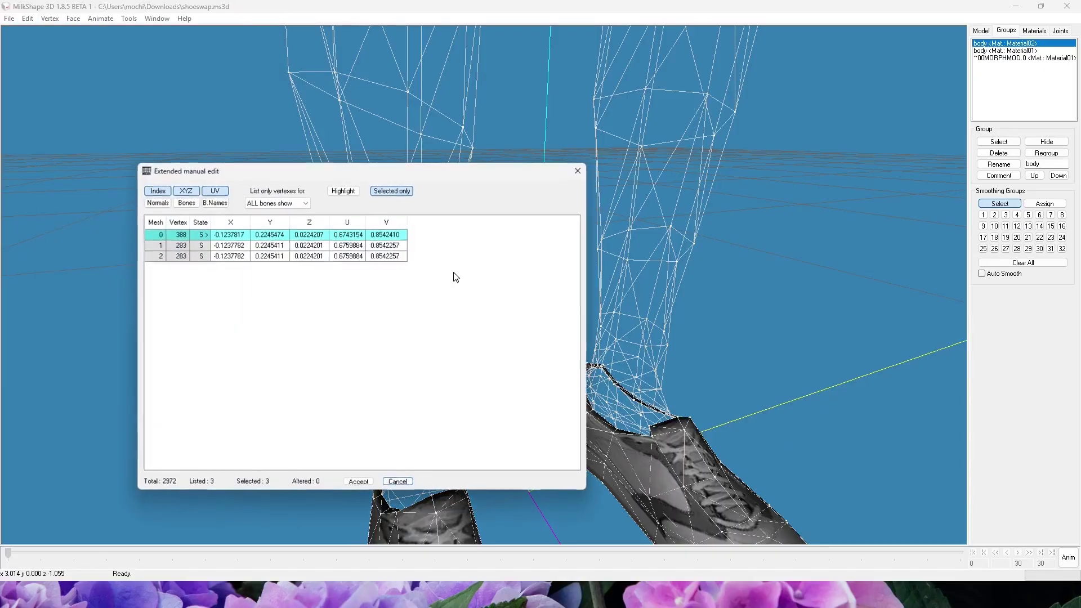
pyautogui.moveTo(260, 173); pyautogui.dragTo(626, 169)
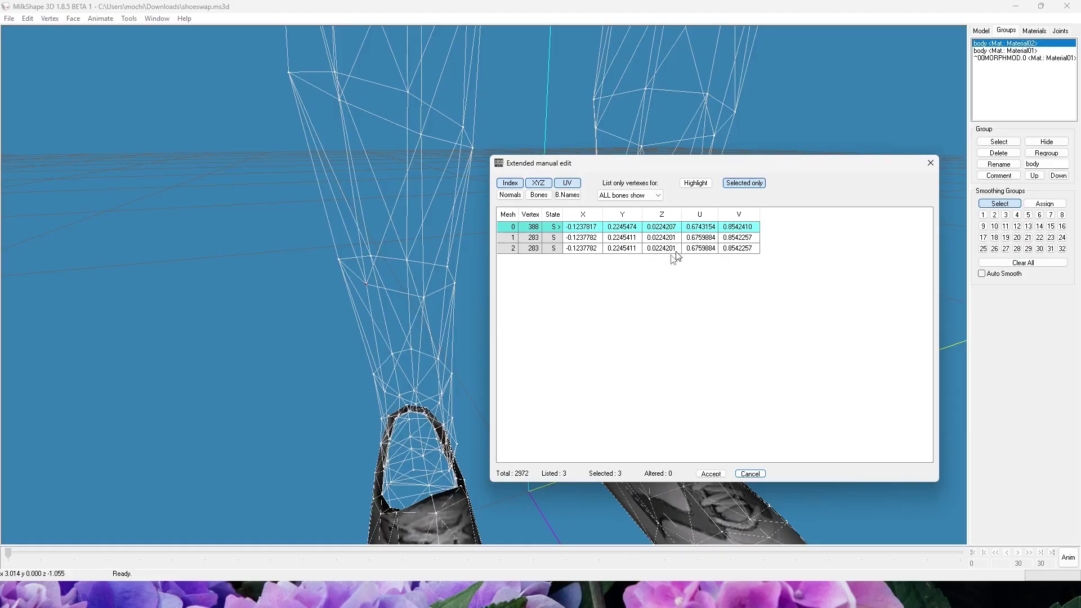
# Step: Try matching both dress groups' seam vertices to the sneaker vertex with X -0.1237817 and Y 0.2245474, then close without accepting
pyautogui.doubleClick(590, 228)
pyautogui.press('Return')
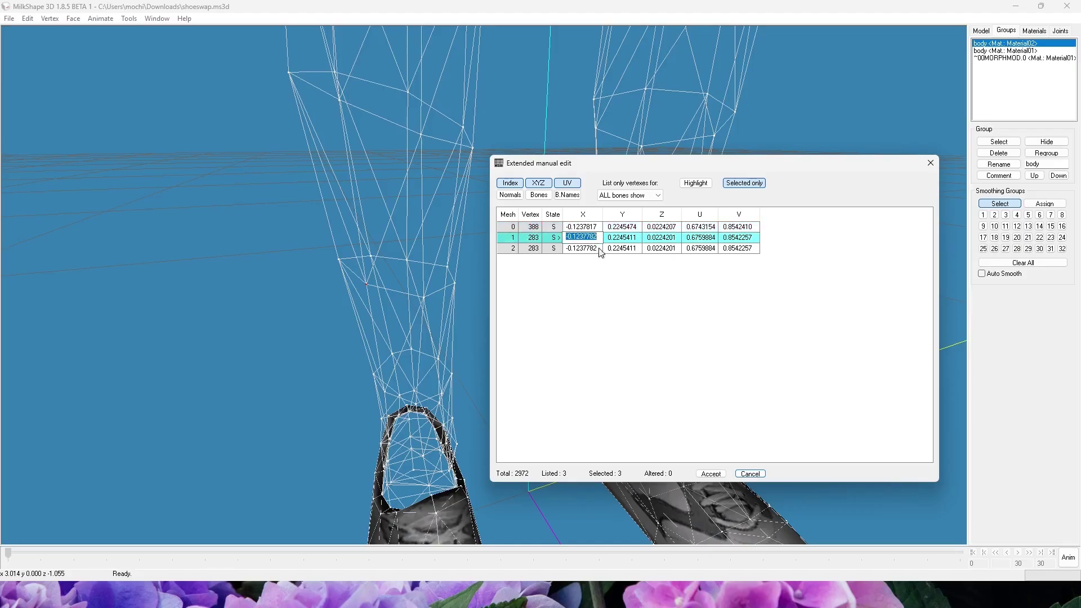
pyautogui.doubleClick(625, 227)
pyautogui.press('Return')
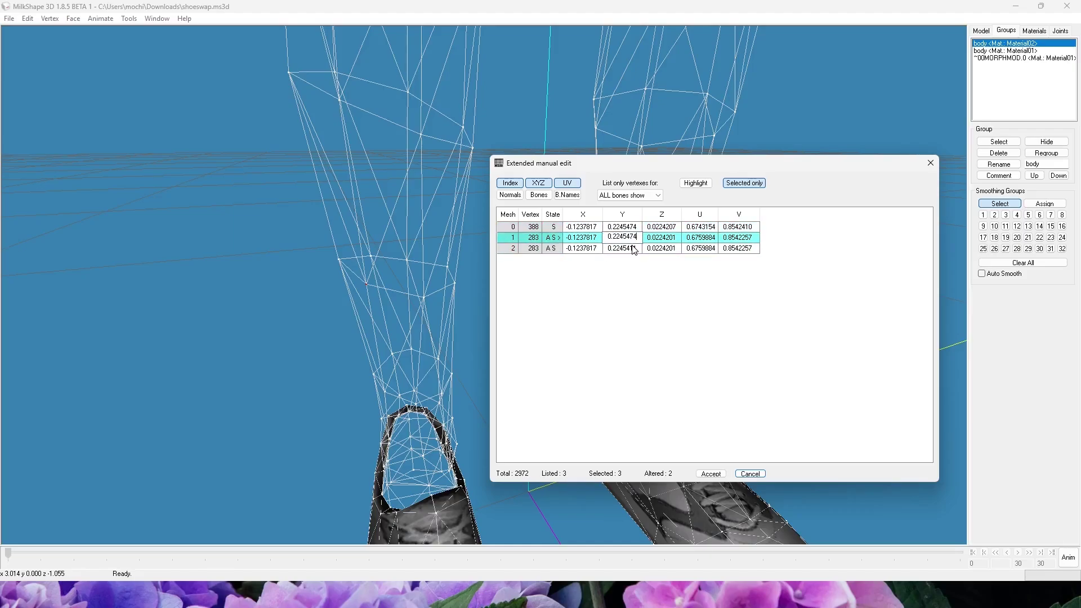
pyautogui.click(626, 248)
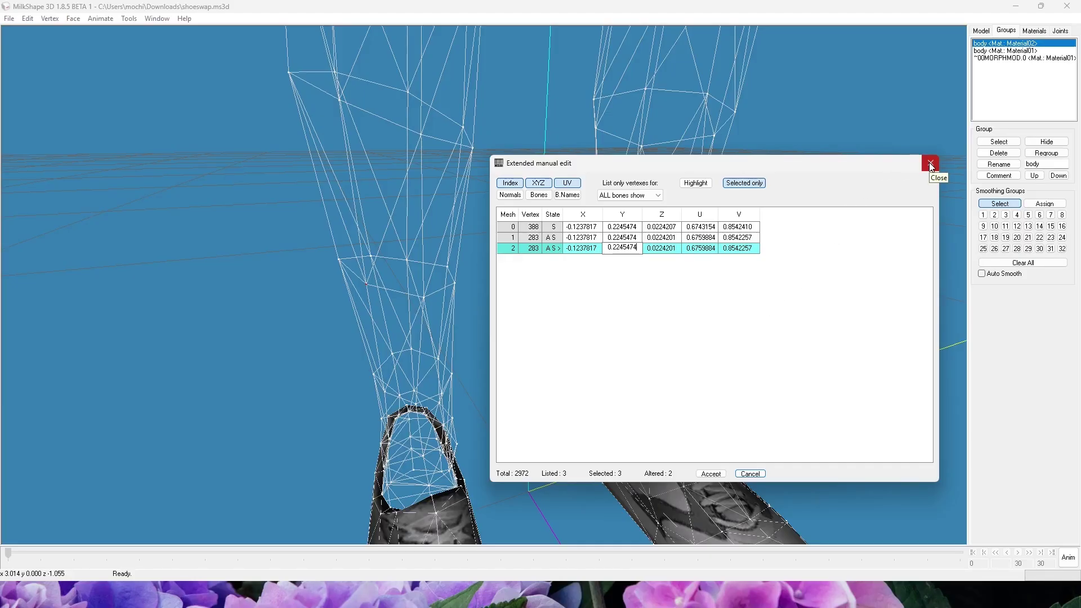
pyautogui.click(647, 367)
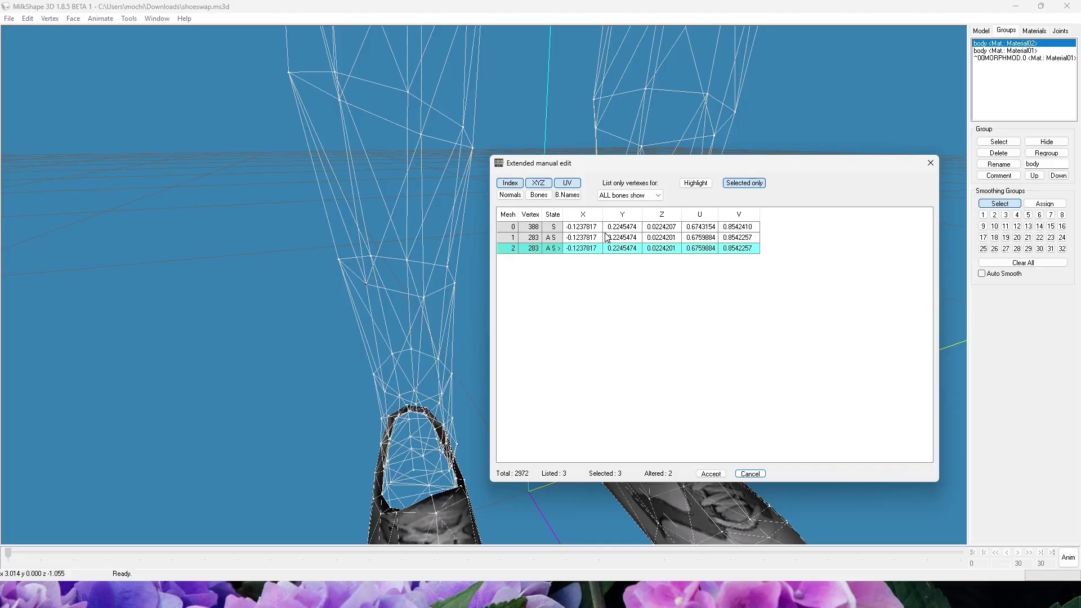
pyautogui.click(930, 162)
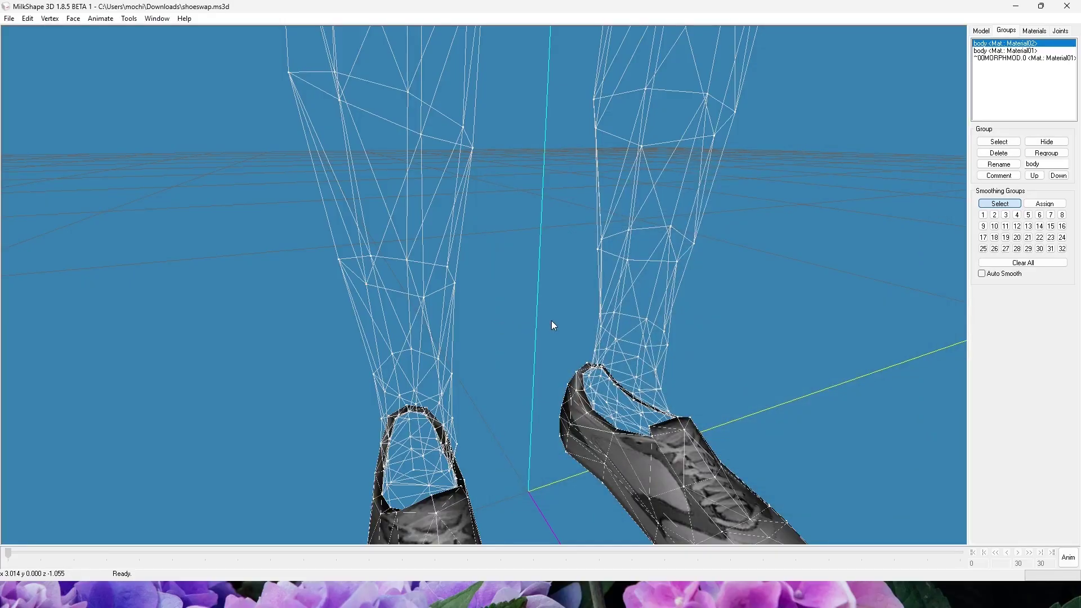
pyautogui.moveTo(552, 326); pyautogui.dragTo(541, 320)
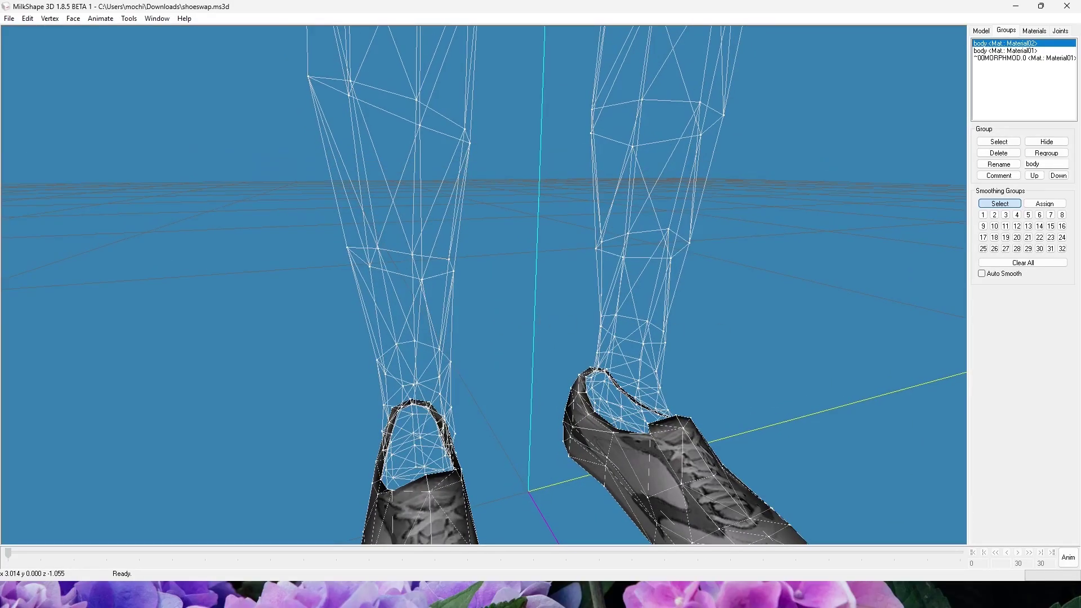
pyautogui.moveTo(620, 343); pyautogui.dragTo(569, 342)
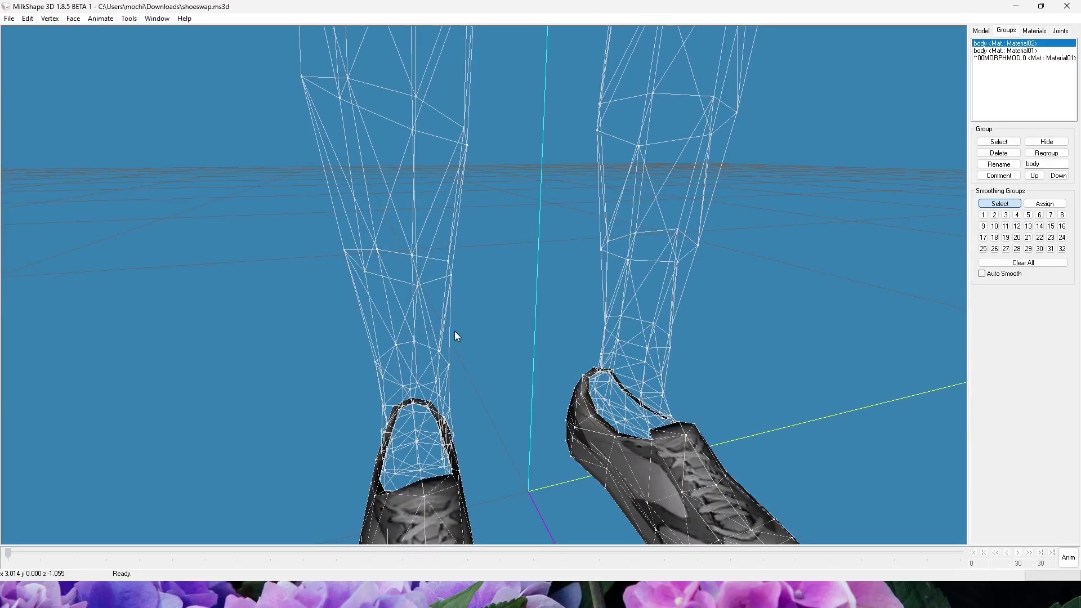
# Step: Save the project and select the seam vertices around both lower calves in the front view
pyautogui.click(9, 18)
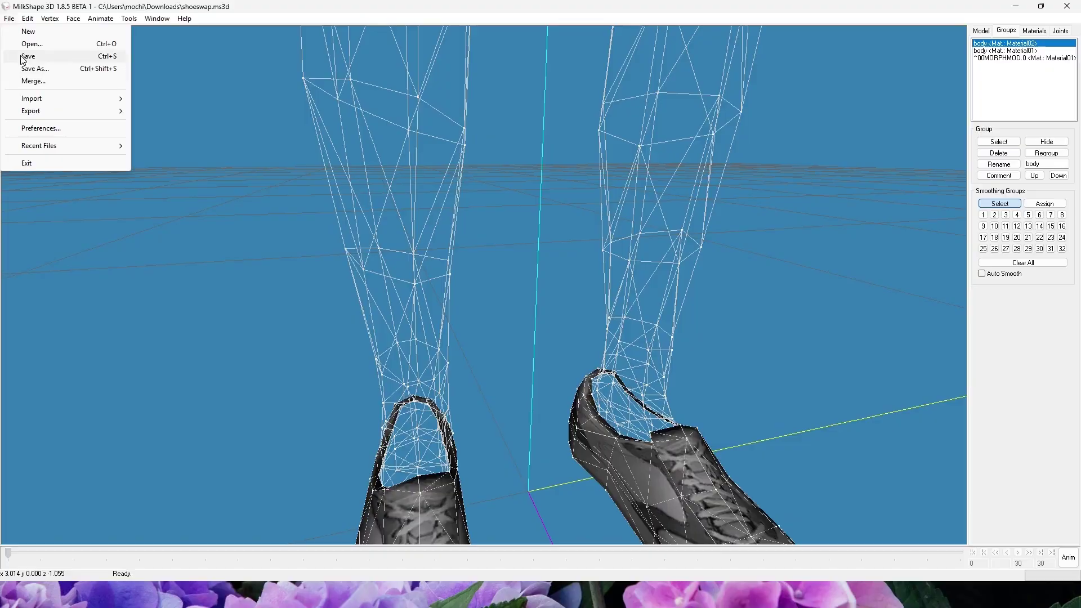
pyautogui.click(25, 57)
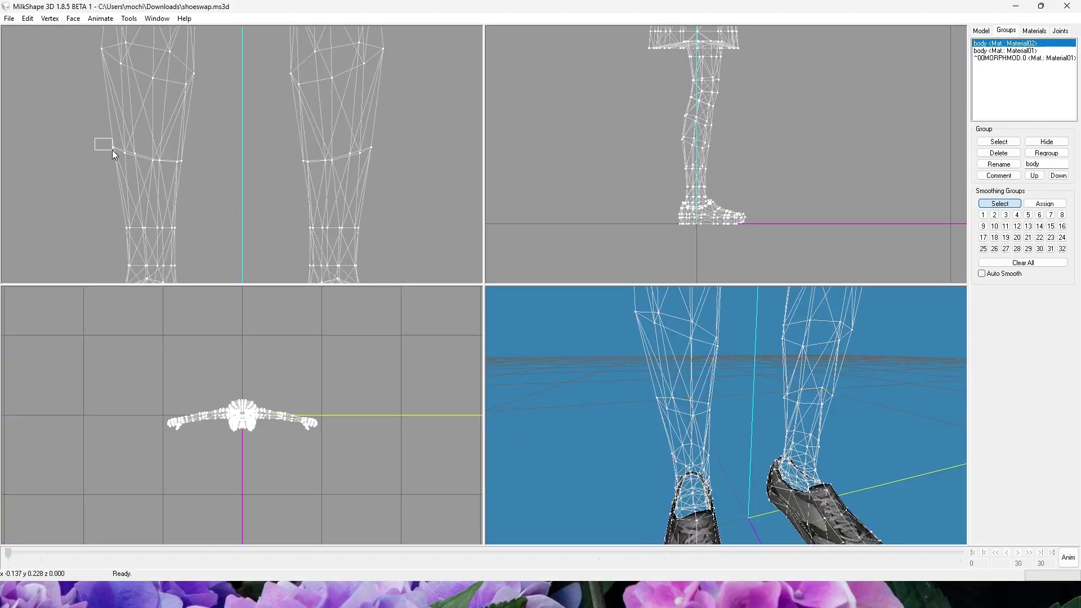
pyautogui.moveTo(113, 150); pyautogui.dragTo(113, 150)
pyautogui.moveTo(717, 482); pyautogui.dragTo(757, 434)
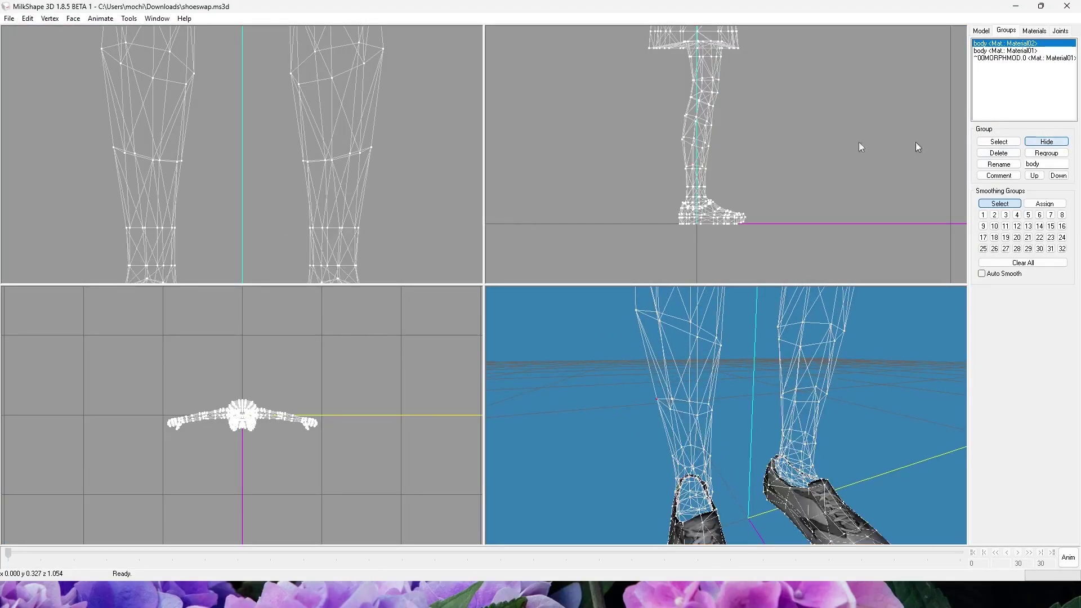
pyautogui.moveTo(101, 144); pyautogui.dragTo(485, 182)
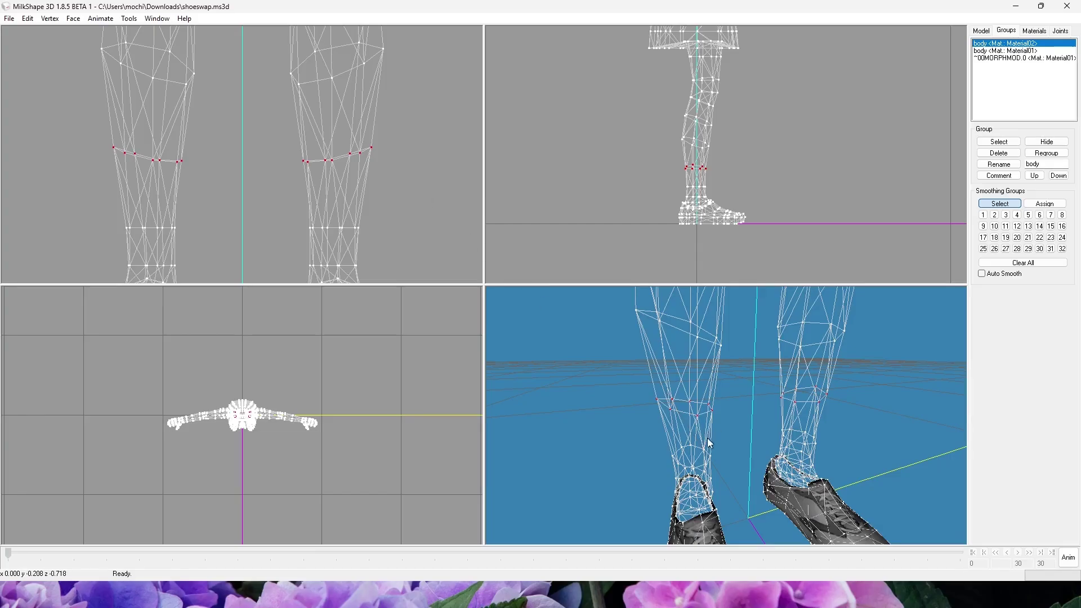
pyautogui.moveTo(710, 444); pyautogui.dragTo(727, 433)
# Step: Select the outermost seam vertex of one calf in the front view and snap the overlapping vertices together
pyautogui.moveTo(72, 131); pyautogui.dragTo(118, 154)
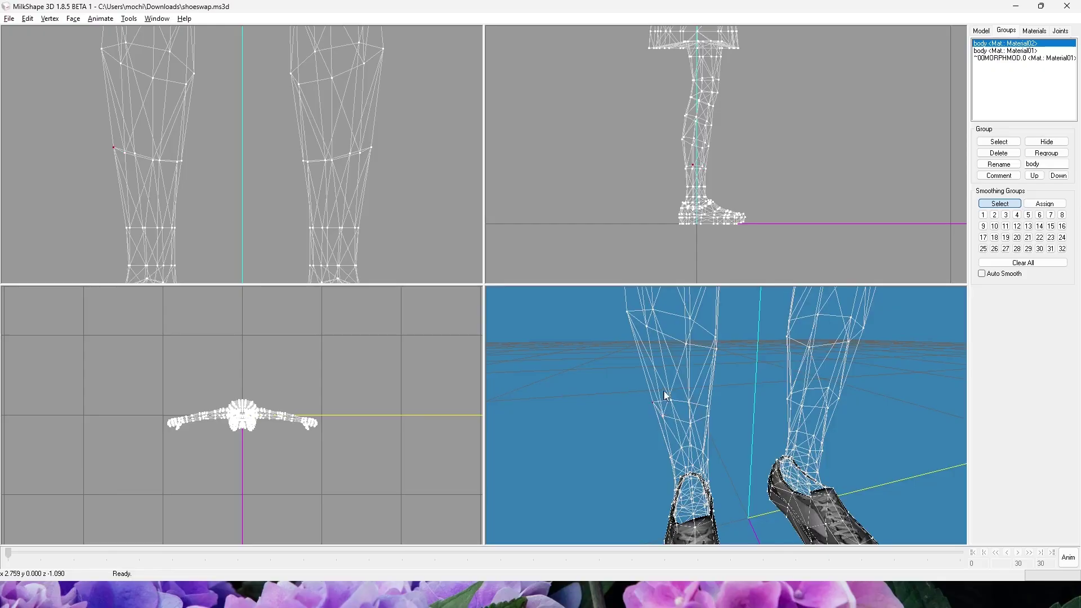
pyautogui.moveTo(665, 396); pyautogui.dragTo(697, 416)
pyautogui.moveTo(726, 450)
pyautogui.mouseDown()
pyautogui.moveTo(733, 462)
pyautogui.moveTo(711, 448)
pyautogui.moveTo(756, 448)
pyautogui.moveTo(687, 451)
pyautogui.moveTo(714, 450)
pyautogui.moveTo(692, 452)
pyautogui.moveTo(712, 440)
pyautogui.moveTo(691, 425)
pyautogui.mouseUp()
pyautogui.hotkey('ctrl', 'n')
# Step: Display the legs in the 3D view as smooth shaded with the wireframe overlay turned off
pyautogui.rightClick(733, 419)
pyautogui.click(765, 138)
pyautogui.moveTo(789, 439)
pyautogui.mouseDown()
pyautogui.moveTo(826, 441)
pyautogui.moveTo(768, 423)
pyautogui.moveTo(798, 411)
pyautogui.moveTo(765, 402)
pyautogui.moveTo(771, 438)
pyautogui.mouseUp()
pyautogui.rightClick(765, 403)
pyautogui.click(822, 138)
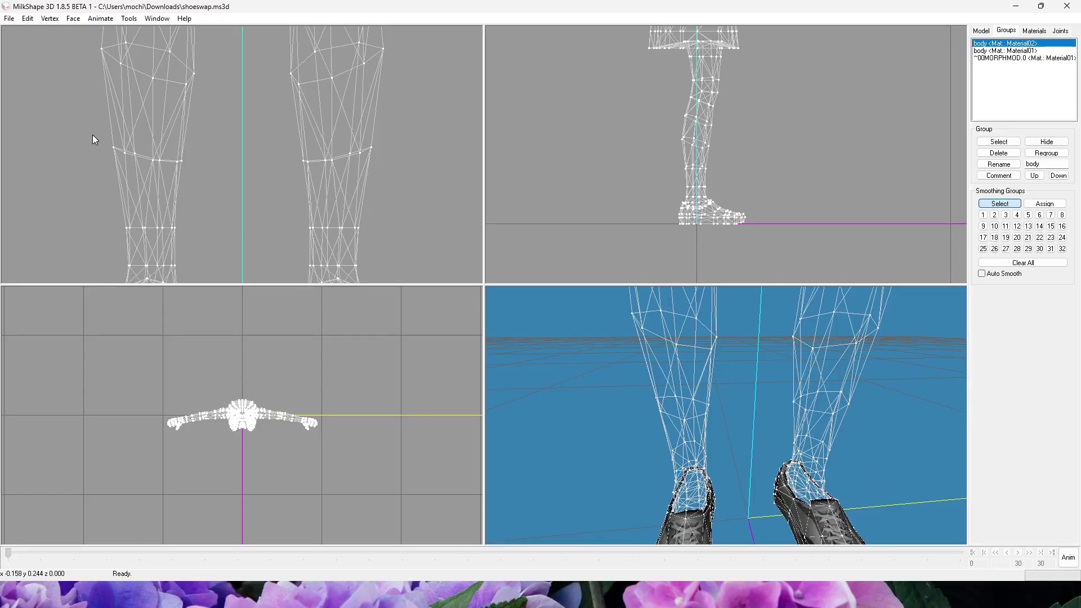
pyautogui.rightClick(609, 415)
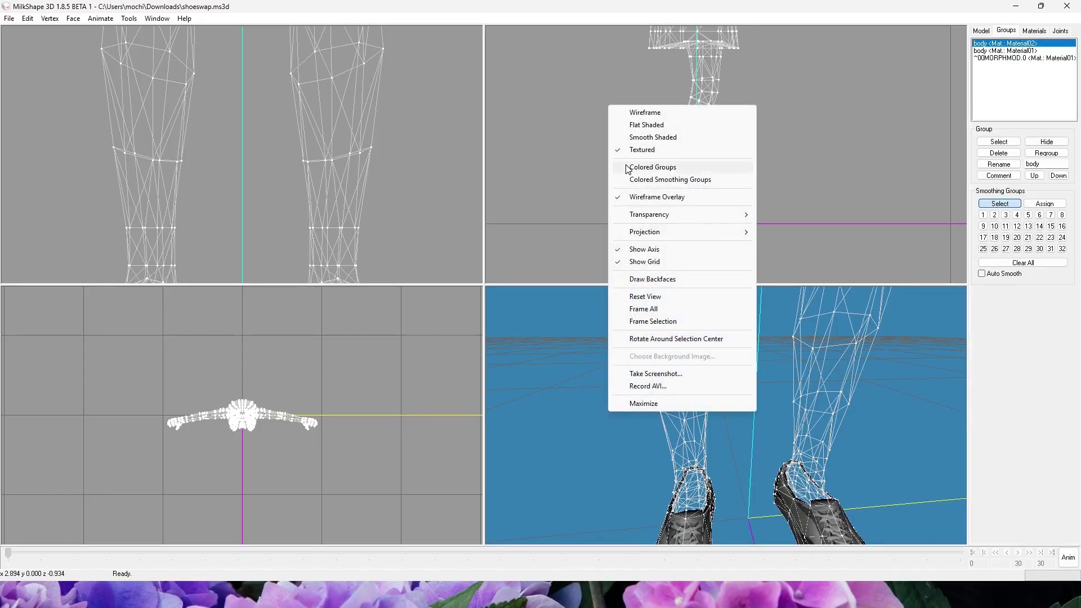
pyautogui.click(629, 148)
pyautogui.moveTo(636, 466); pyautogui.dragTo(650, 257)
pyautogui.rightClick(645, 397)
pyautogui.click(690, 183)
# Step: Examine the shading along both calf seams from several angles in the maximized 3D view, then restore the four-view layout
pyautogui.rightClick(652, 462)
pyautogui.click(666, 452)
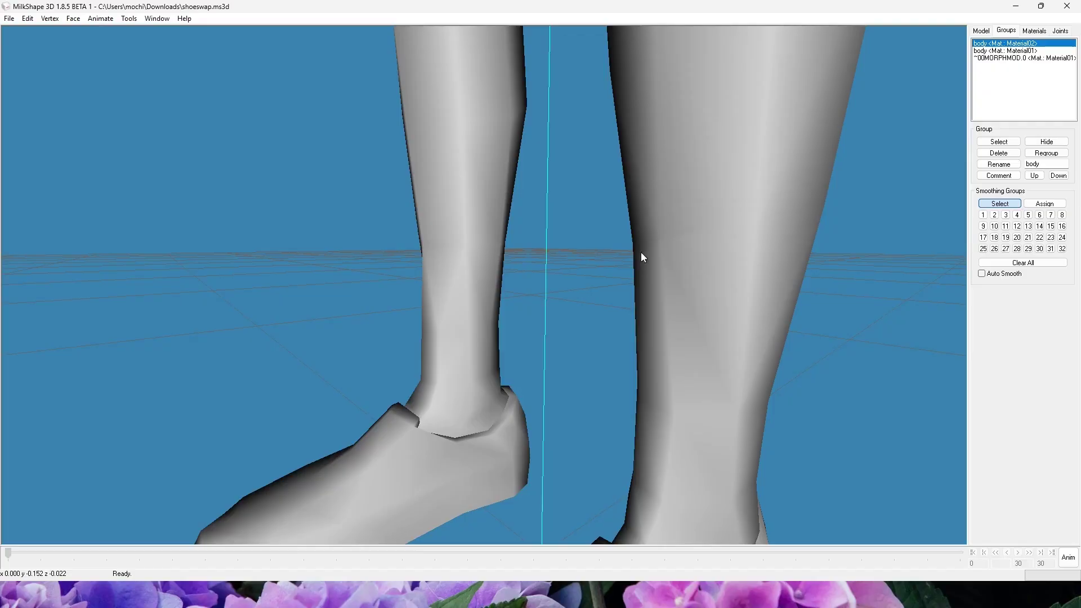
pyautogui.moveTo(719, 229); pyautogui.dragTo(708, 236)
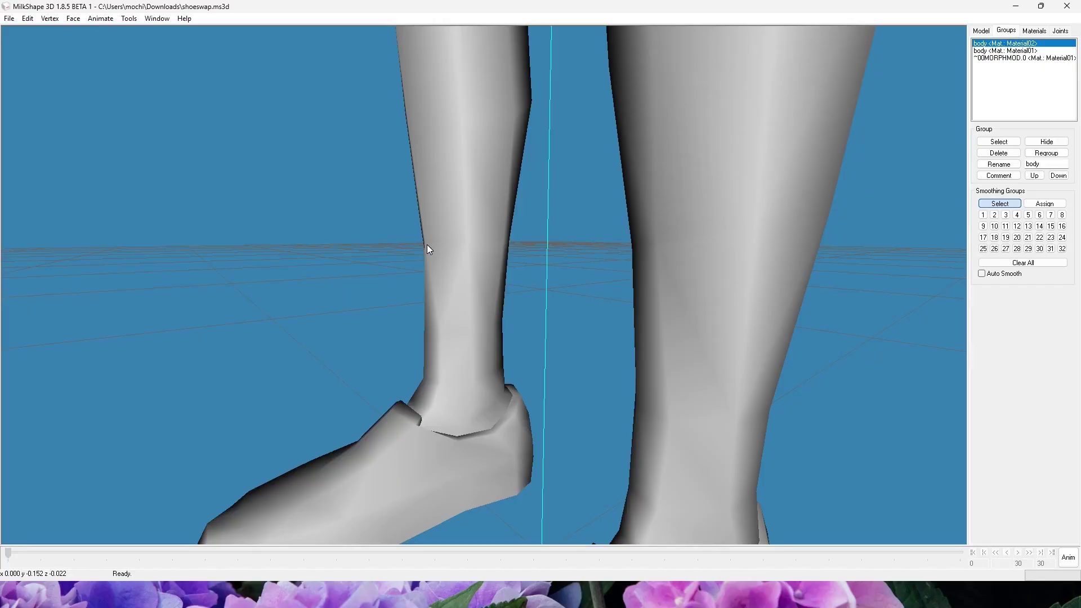
pyautogui.moveTo(534, 252); pyautogui.dragTo(727, 320)
pyautogui.moveTo(728, 360); pyautogui.dragTo(681, 365)
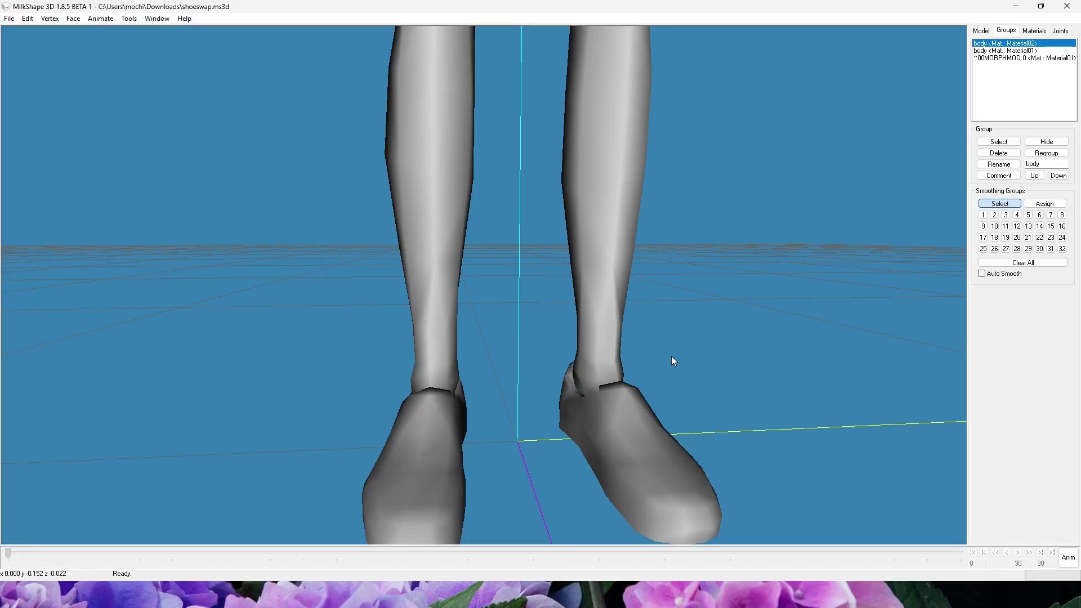
pyautogui.moveTo(671, 356); pyautogui.dragTo(723, 408)
pyautogui.hotkey('ctrl', 'm')
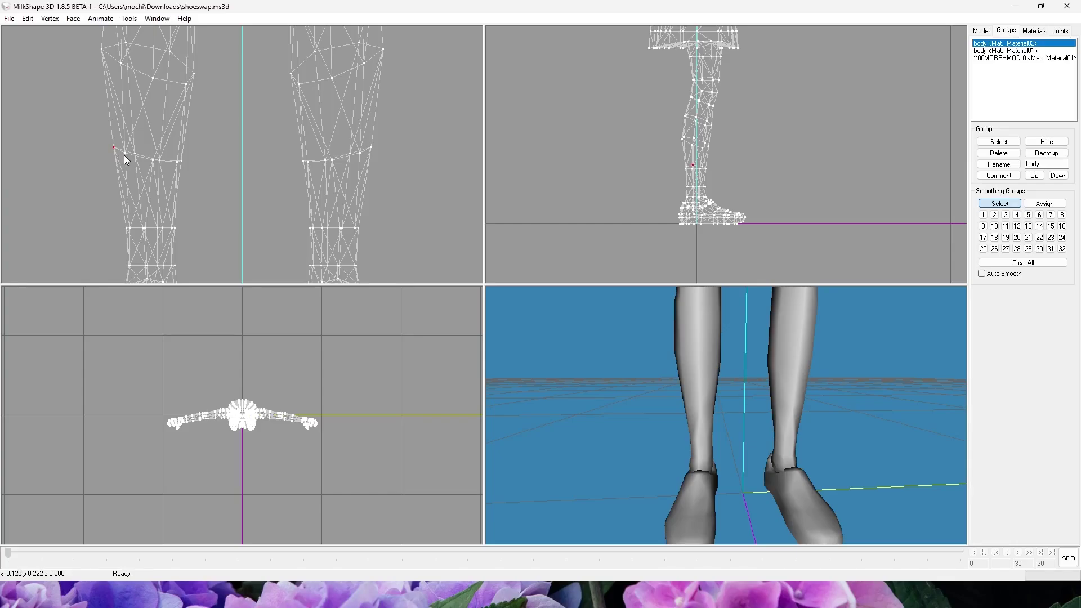
# Step: Apply Sims2 UniMesh Vertex Data Merge and Normal Data Merge to the outermost calf seam vertex
pyautogui.click(50, 18)
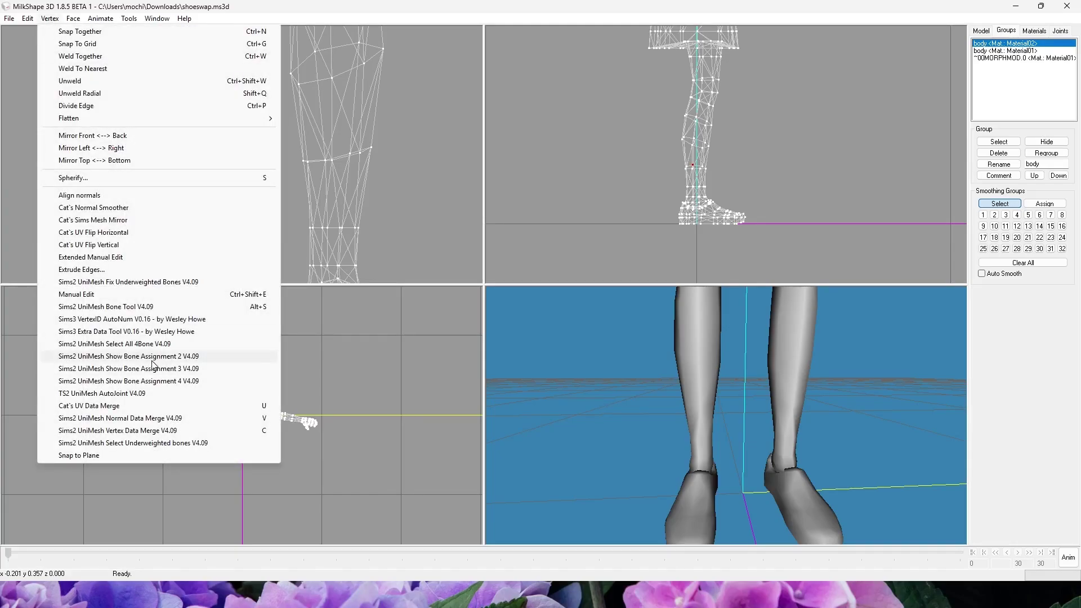
pyautogui.click(133, 432)
pyautogui.click(57, 18)
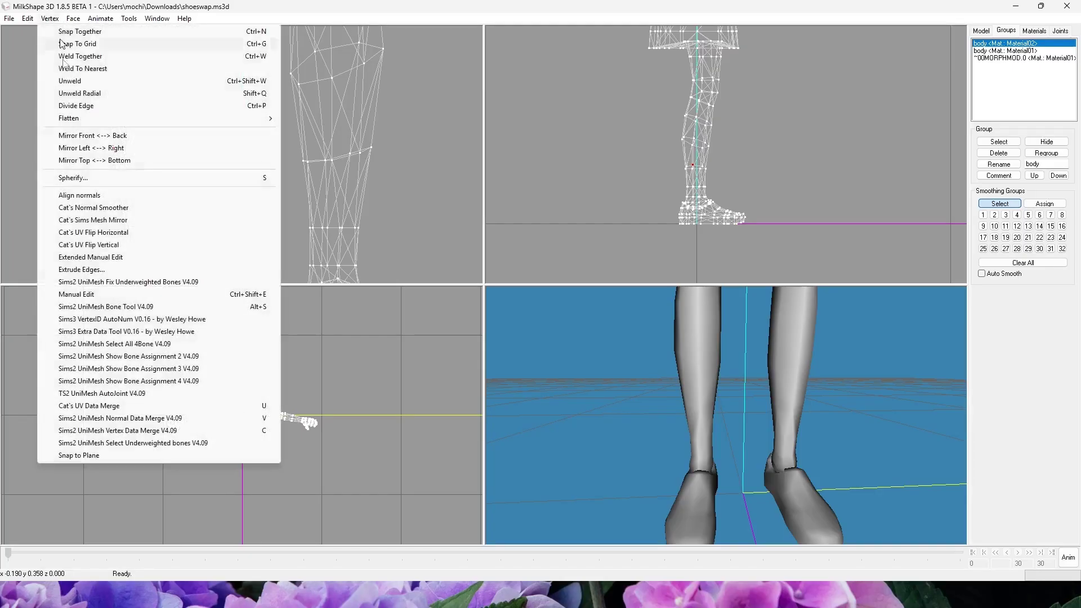
pyautogui.click(148, 420)
pyautogui.moveTo(699, 458)
pyautogui.mouseDown()
pyautogui.moveTo(769, 463)
pyautogui.moveTo(775, 424)
pyautogui.moveTo(766, 445)
pyautogui.moveTo(758, 434)
pyautogui.mouseUp()
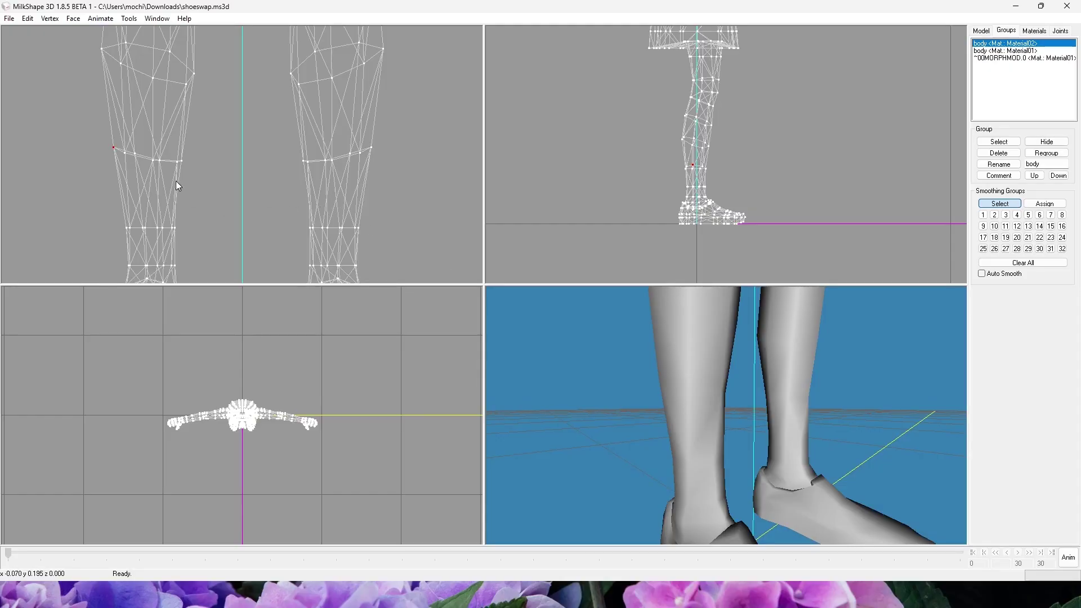
# Step: Select the remaining seam vertices around the same calf one by one and merge their vertex and normal data
pyautogui.click(50, 19)
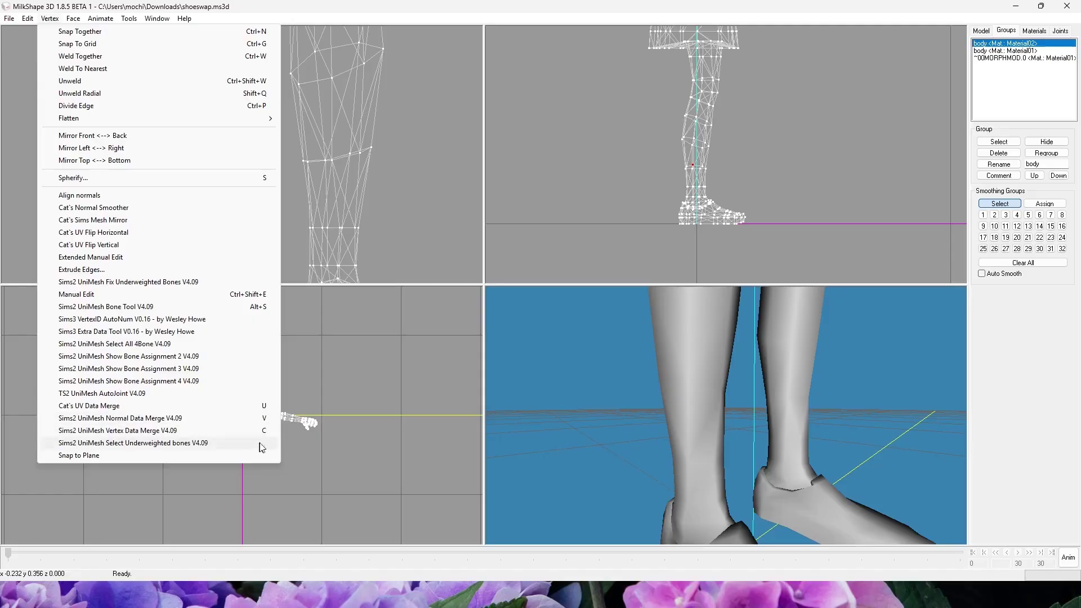
pyautogui.click(323, 2)
pyautogui.moveTo(119, 149); pyautogui.dragTo(128, 158)
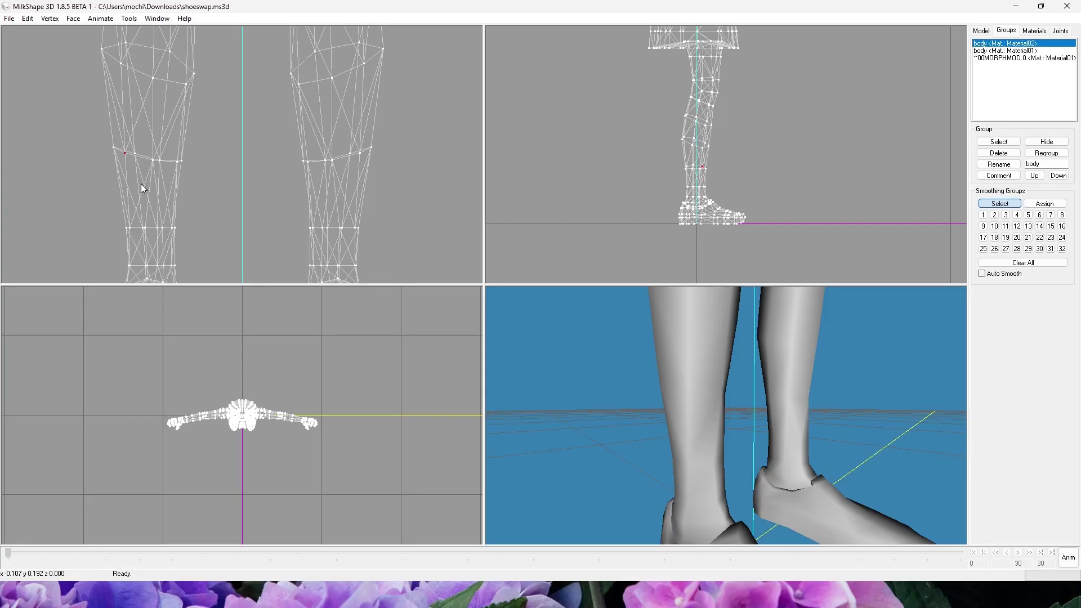
pyautogui.moveTo(131, 145); pyautogui.dragTo(153, 167)
pyautogui.moveTo(175, 164); pyautogui.dragTo(189, 173)
# Step: Inspect the shading of the merged calf seams in the enlarged 3D view and return to the four-view layout
pyautogui.click(13, 19)
pyautogui.click(724, 360)
pyautogui.press('Return')
pyautogui.moveTo(744, 384); pyautogui.dragTo(666, 379)
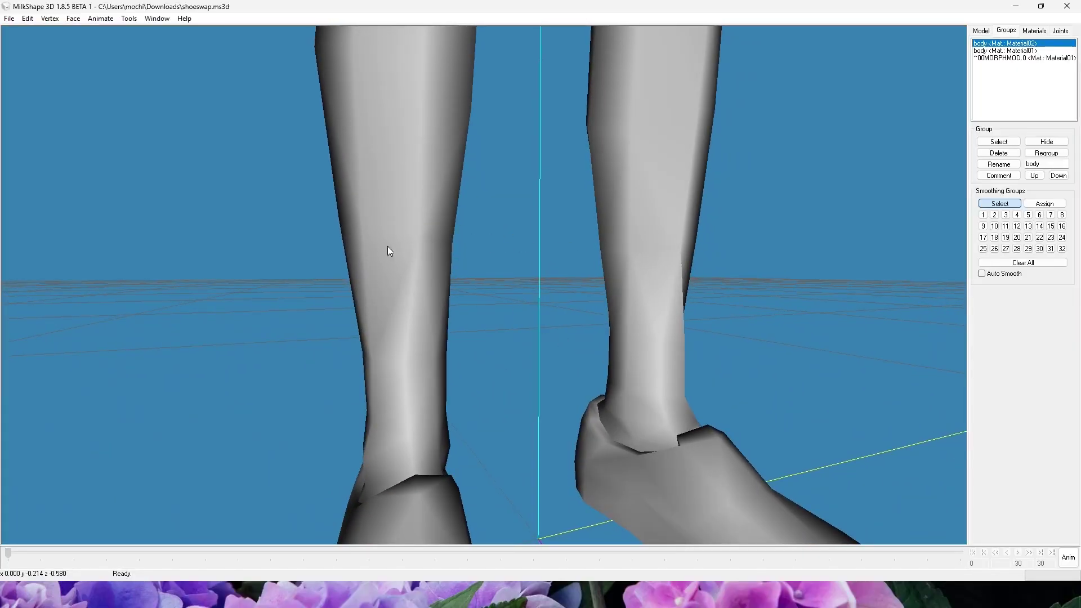
pyautogui.moveTo(597, 287); pyautogui.dragTo(548, 285)
pyautogui.press('Return')
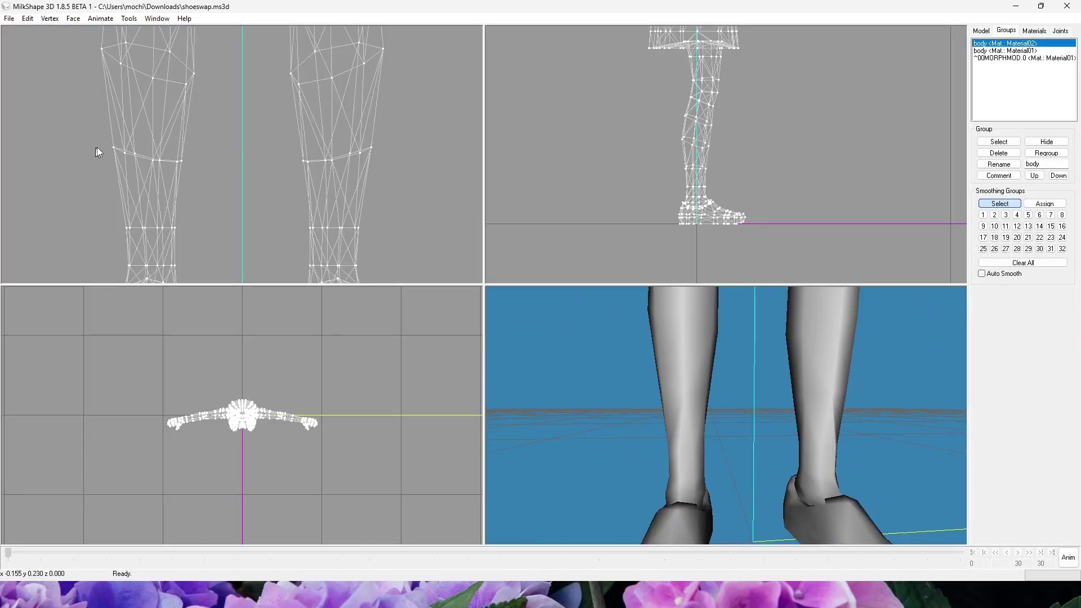
# Step: Examine the outer calf seam vertex's coordinates and normals for all groups in Extended Manual Edit, then close without accepting
pyautogui.click(50, 18)
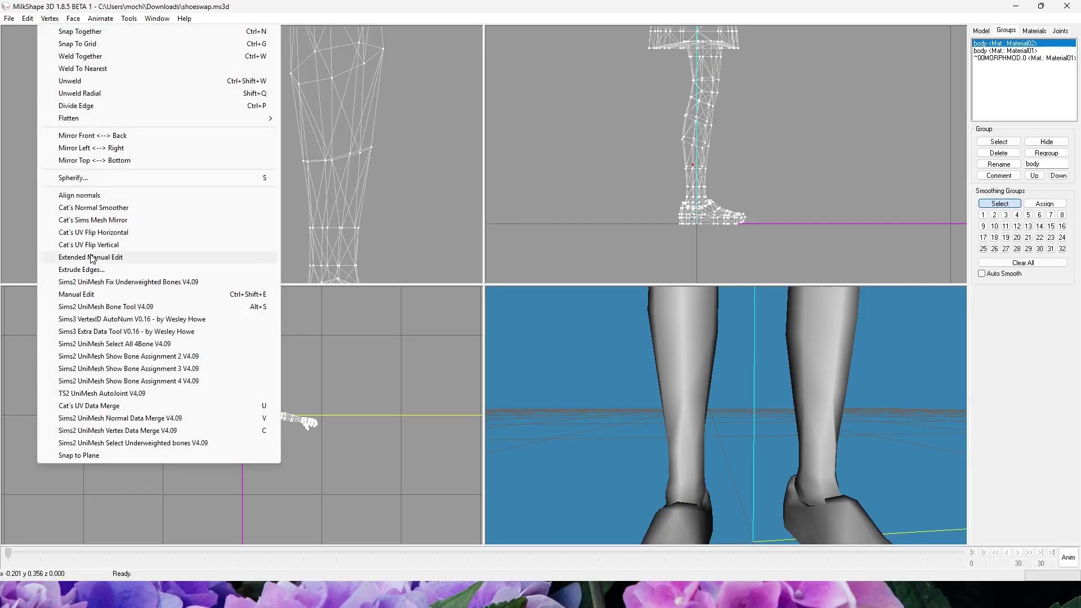
pyautogui.click(246, 259)
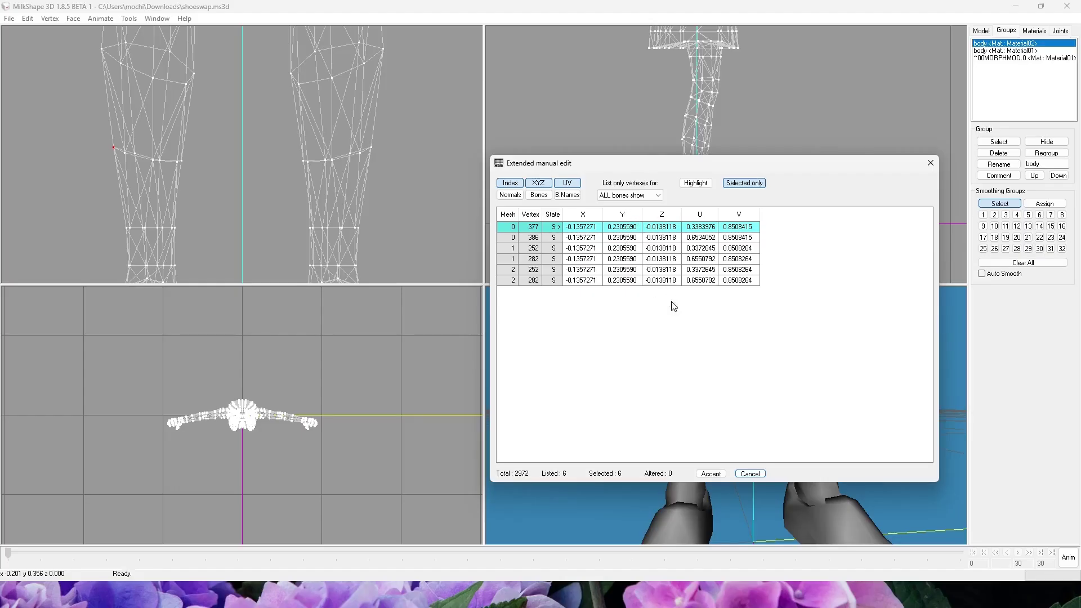
pyautogui.click(567, 183)
pyautogui.click(510, 195)
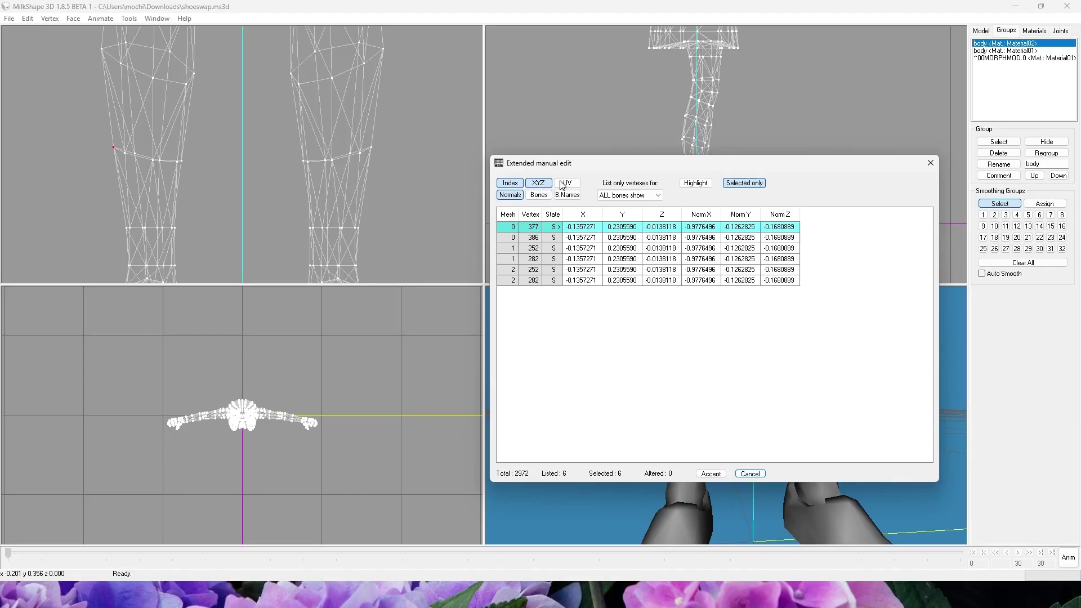
pyautogui.click(930, 163)
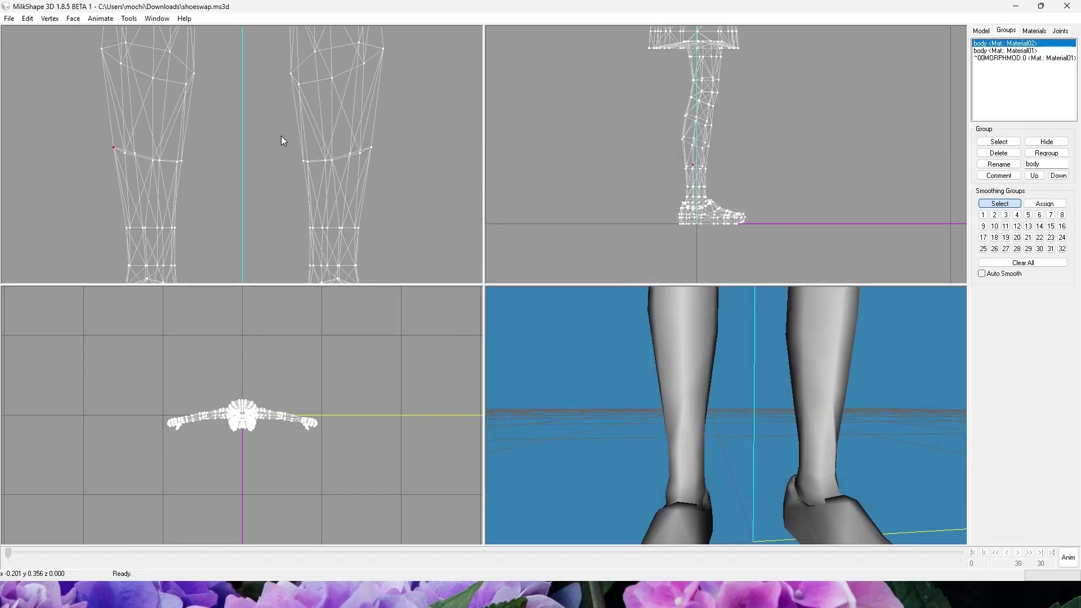
# Step: Move the Material02 body group to the end of the group list and toggle the morph group's visibility
pyautogui.click(325, 160)
pyautogui.click(351, 153)
pyautogui.doubleClick(1066, 176)
pyautogui.click(1051, 145)
pyautogui.click(1052, 145)
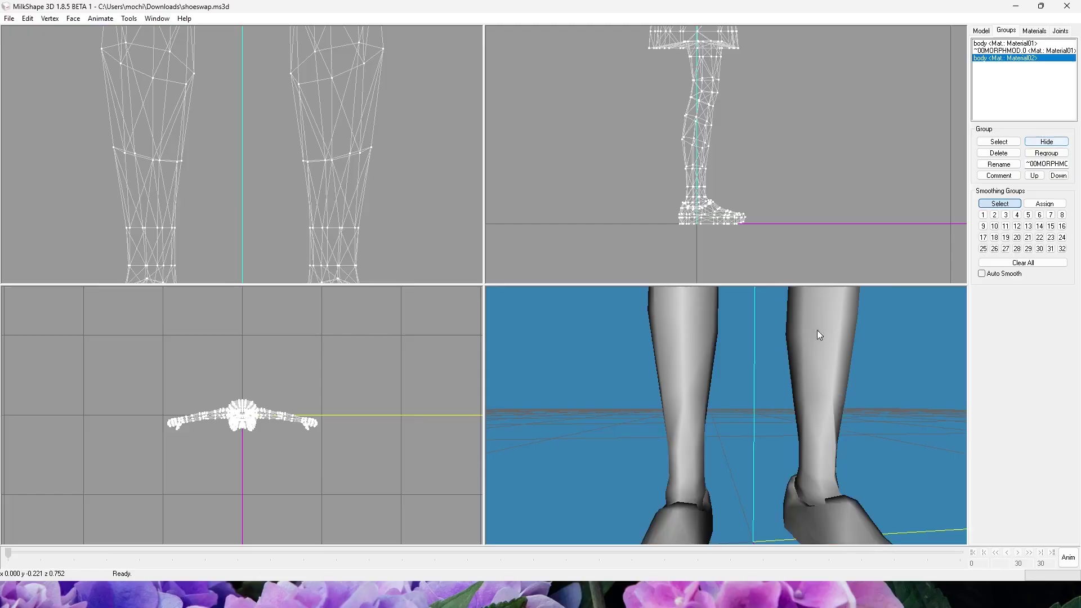
# Step: Maximize the 3D view, switch it to Textured display and frame the dress with the sneakers
pyautogui.moveTo(817, 330); pyautogui.dragTo(772, 311)
pyautogui.doubleClick(767, 311)
pyautogui.scroll(-5, 684, 120)
pyautogui.rightClick(621, 174)
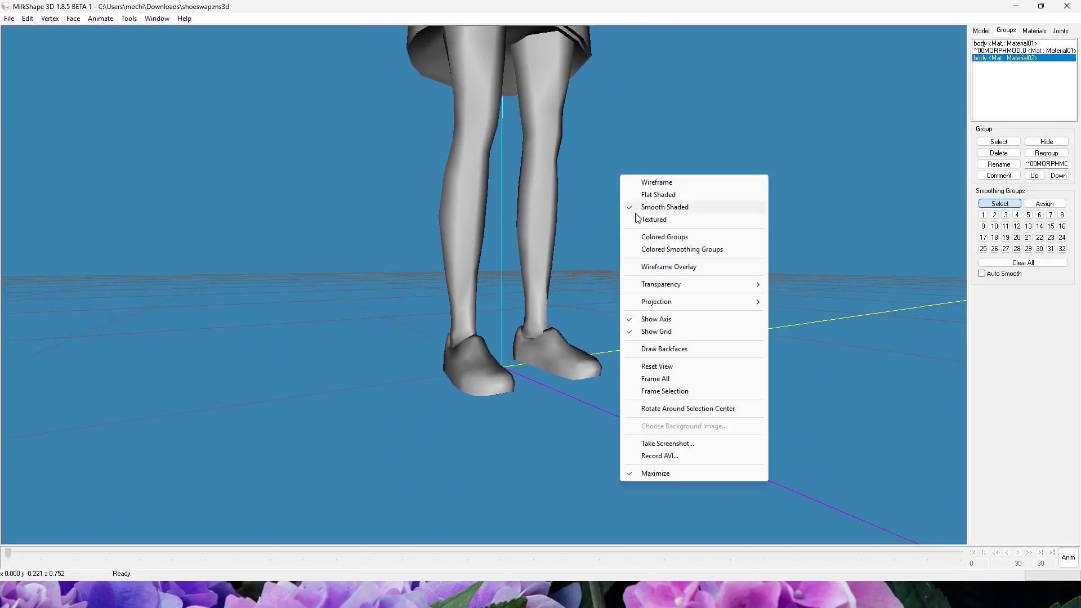
pyautogui.click(667, 220)
pyautogui.moveTo(664, 304); pyautogui.dragTo(676, 370)
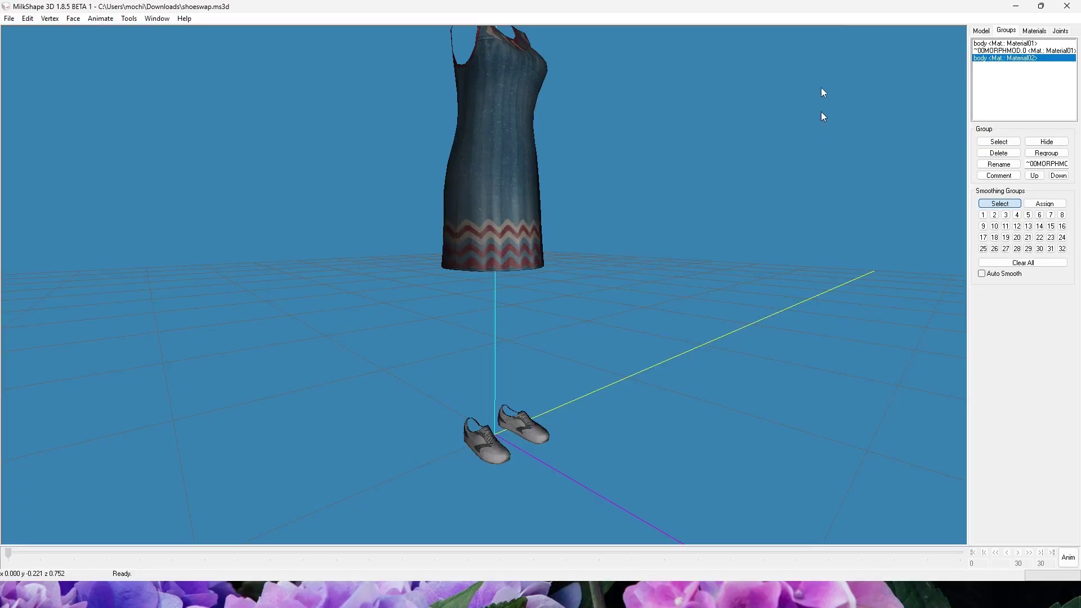
# Step: Compare the dress and sneaker groups with the two texture files in the Downloads folder and view the textured model from below
pyautogui.click(995, 44)
pyautogui.click(993, 58)
pyautogui.moveTo(818, 160); pyautogui.dragTo(614, 294)
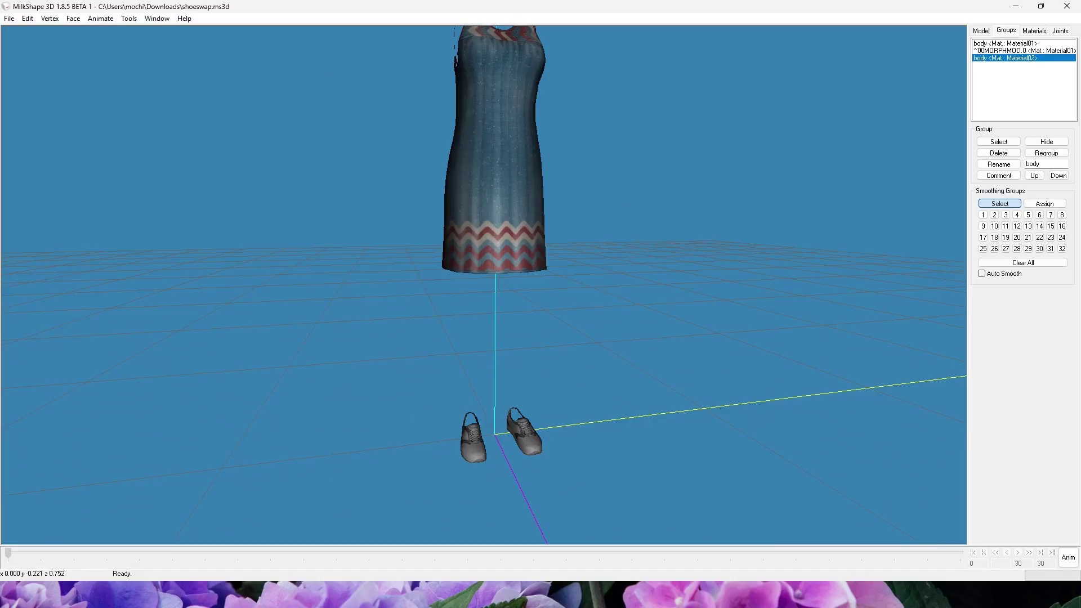
pyautogui.hotkey('alt', 'Tab')
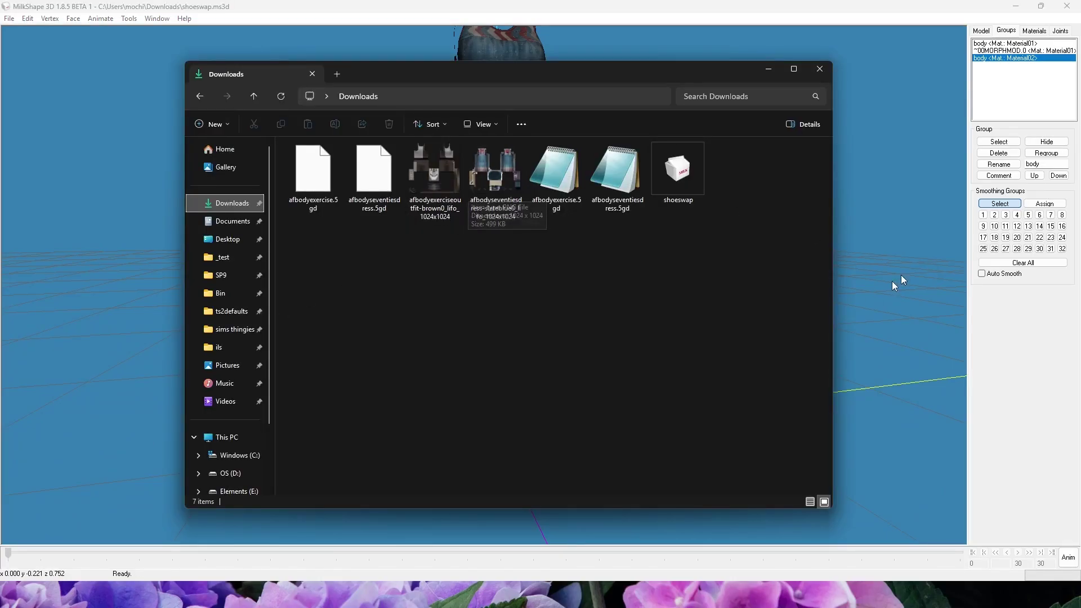
pyautogui.click(870, 308)
pyautogui.moveTo(762, 410); pyautogui.dragTo(671, 278)
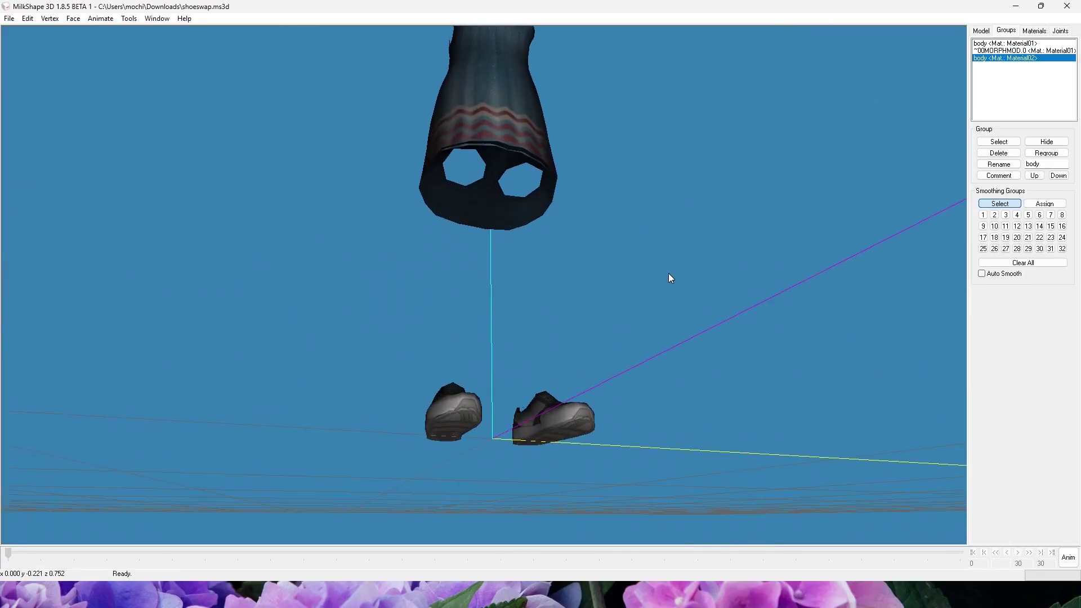
# Step: Try assigning Material02 to the whole mesh and examine how the exercise outfit texture maps onto it
pyautogui.click(1023, 32)
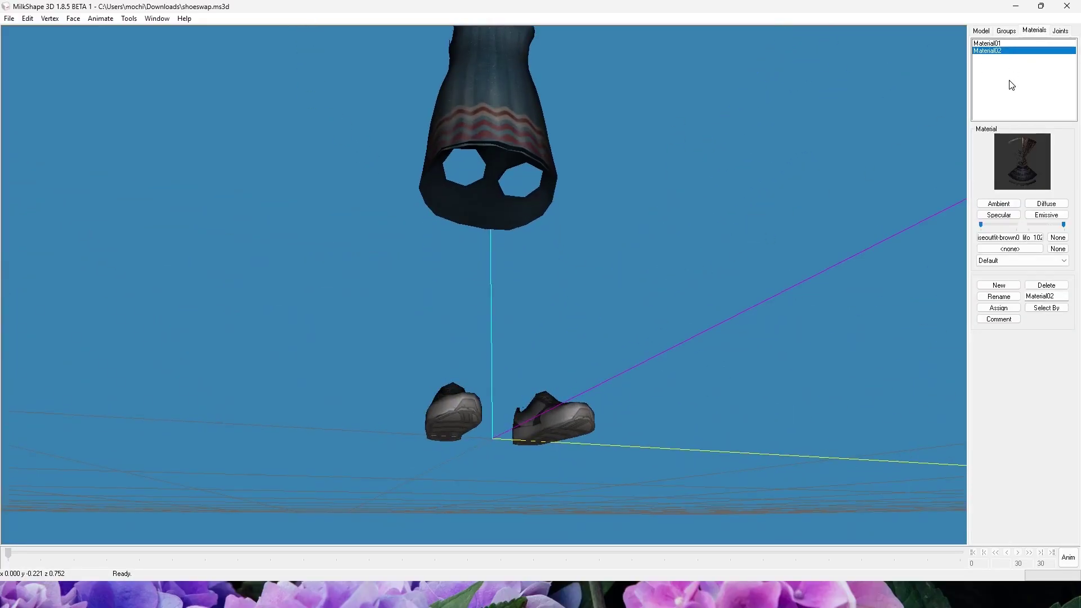
pyautogui.click(1001, 239)
pyautogui.moveTo(636, 237); pyautogui.dragTo(620, 215)
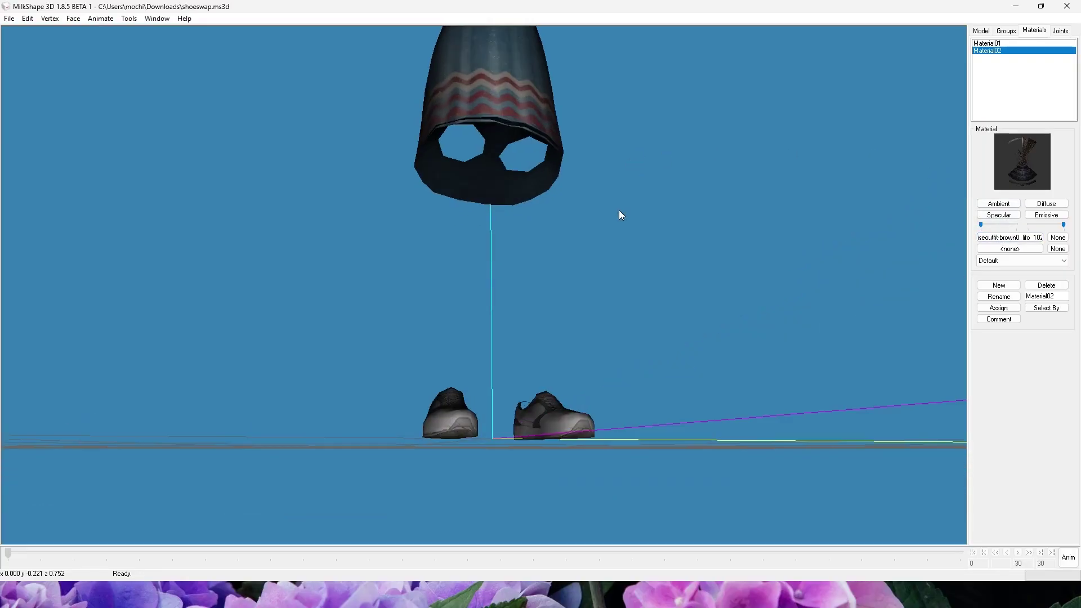
pyautogui.click(1005, 309)
pyautogui.moveTo(564, 304); pyautogui.dragTo(489, 200)
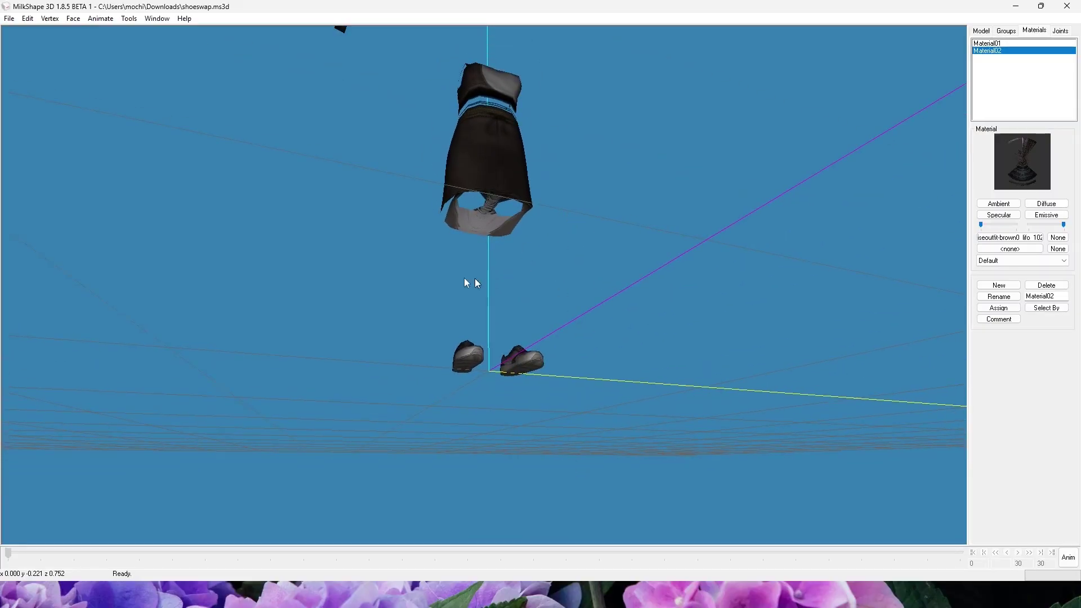
pyautogui.moveTo(546, 225); pyautogui.dragTo(363, 64)
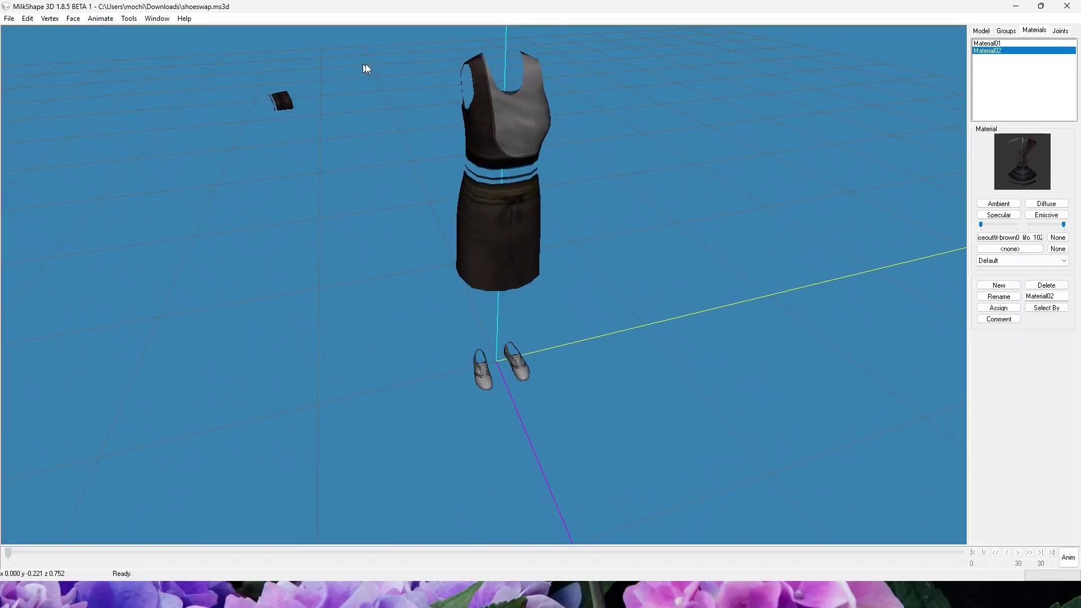
pyautogui.moveTo(386, 136); pyautogui.dragTo(524, 183)
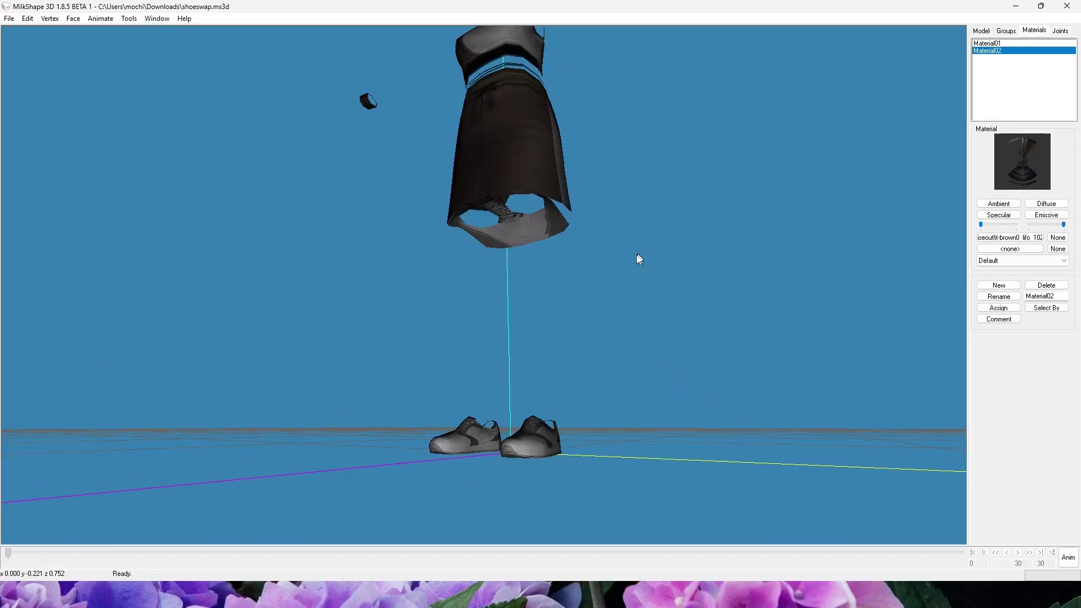
pyautogui.moveTo(637, 256); pyautogui.dragTo(975, 218)
# Step: Try assigning Material01 to the whole mesh, including the sneakers, and view the dress texture on it
pyautogui.click(994, 45)
pyautogui.moveTo(735, 247); pyautogui.dragTo(781, 279)
pyautogui.click(998, 308)
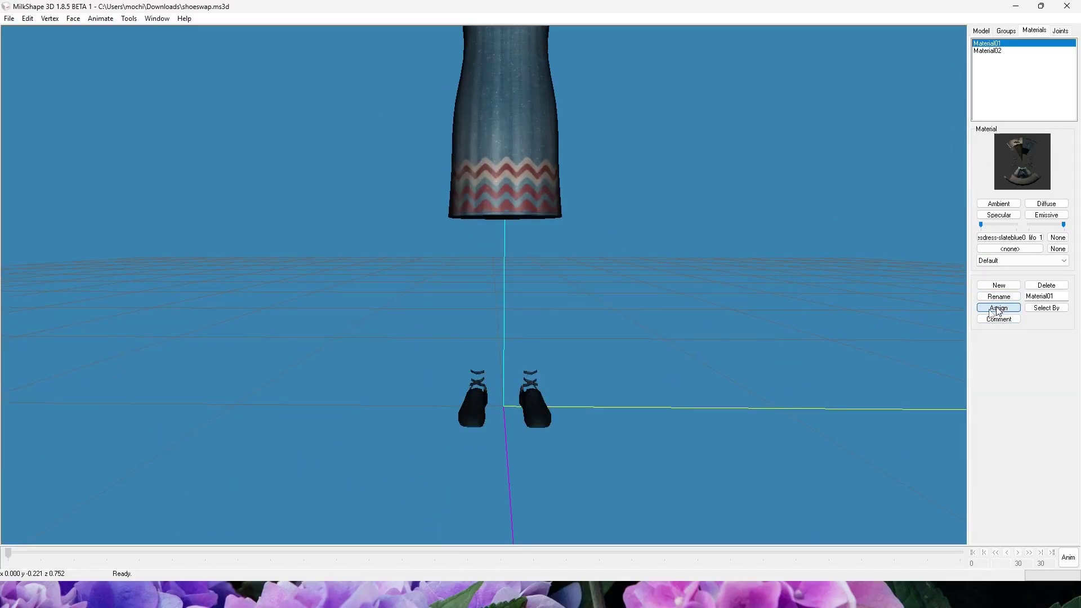
pyautogui.moveTo(670, 394); pyautogui.dragTo(644, 306)
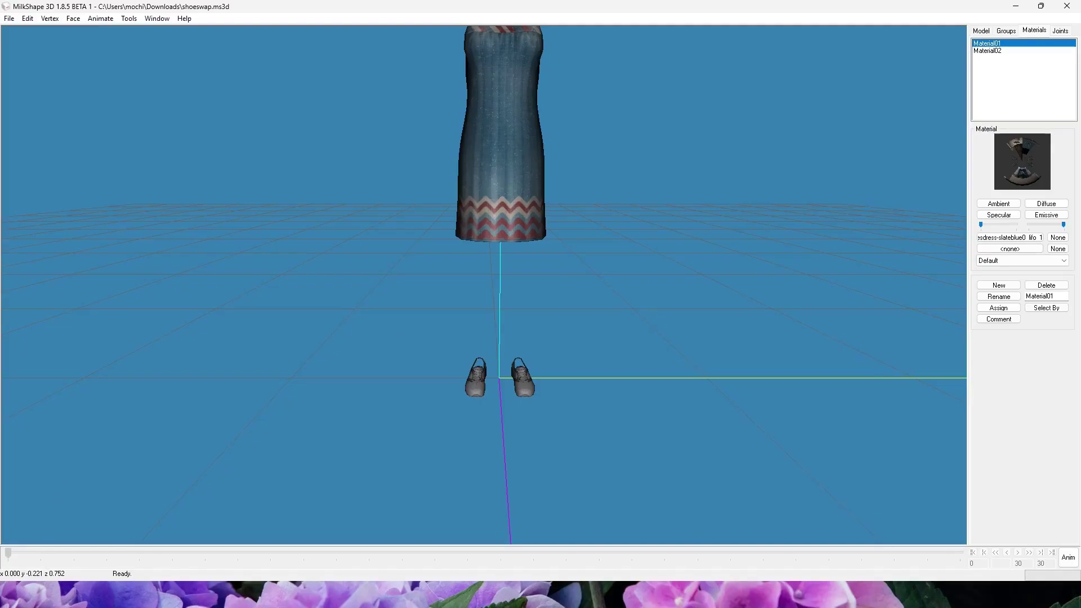
# Step: Launch GIMP and open afbodyseventiesdress-slateblue0_lifo_1024x1024 from the Downloads folder in it
pyautogui.press('super+e')
pyautogui.press('super')
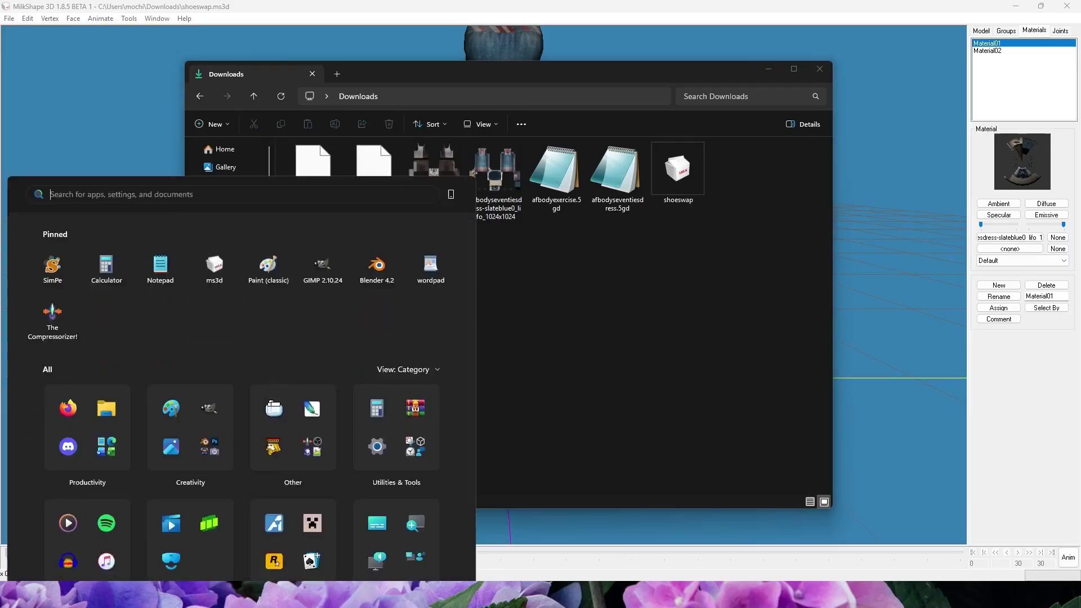
pyautogui.write('gimp')
pyautogui.press('Return')
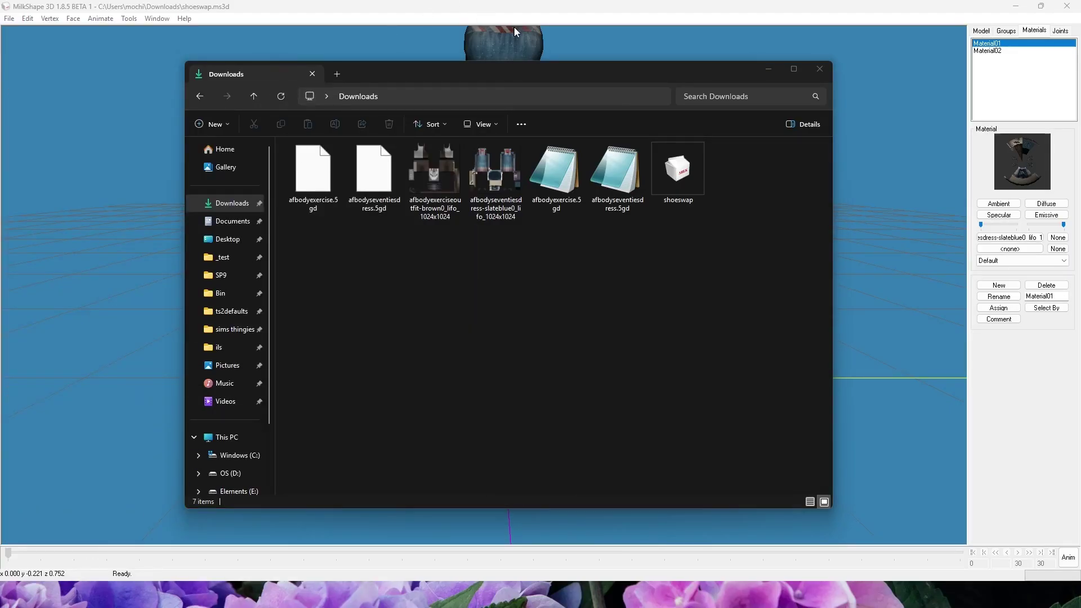
pyautogui.moveTo(505, 74); pyautogui.dragTo(1080, 101)
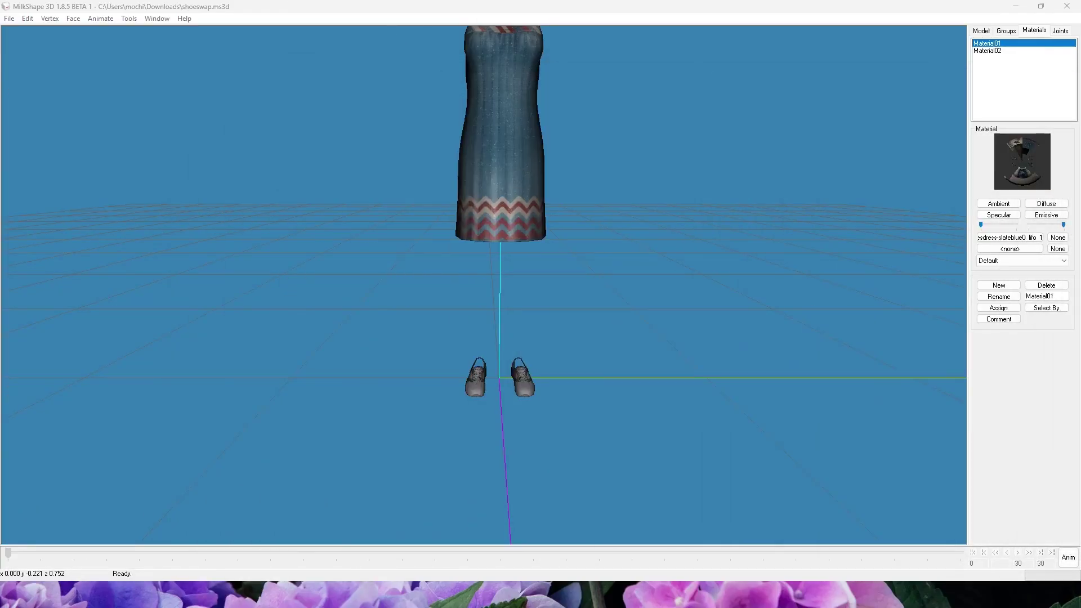
pyautogui.click(524, 200)
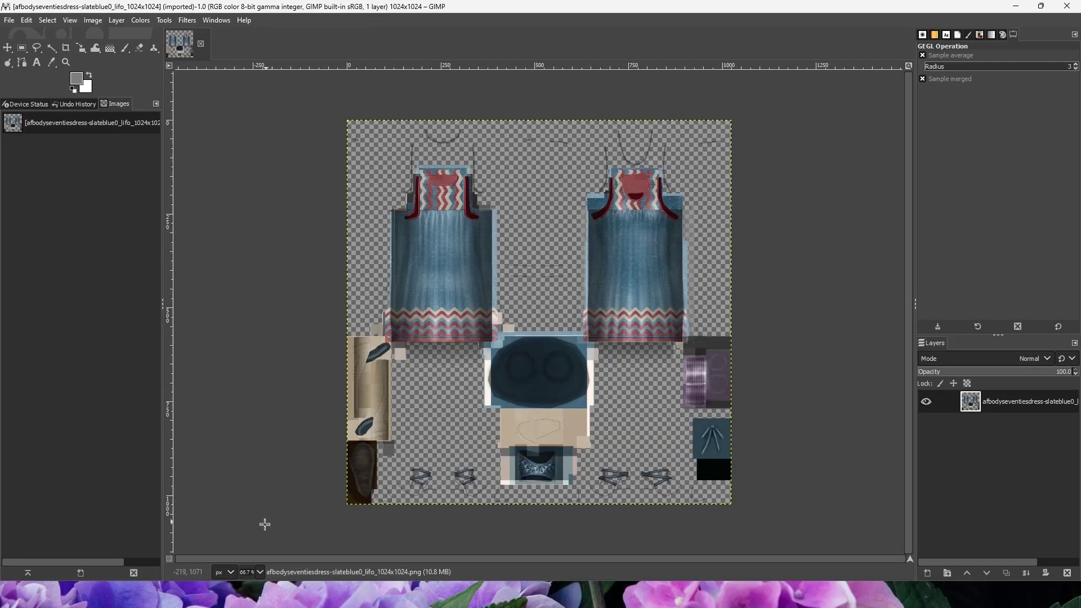
# Step: Return to MilkShape 3D and examine the dress body group over its texture in the Texture Coordinate Editor
pyautogui.hotkey('alt', 'Tab')
pyautogui.moveTo(509, 359); pyautogui.dragTo(569, 384)
pyautogui.click(157, 18)
pyautogui.click(192, 60)
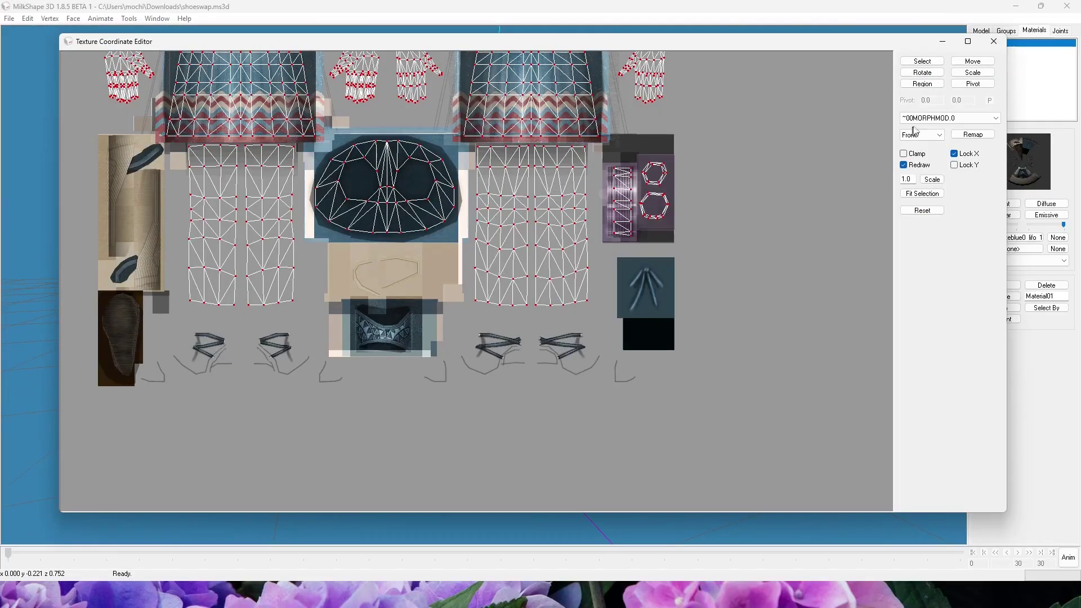
pyautogui.click(929, 119)
pyautogui.click(924, 129)
pyautogui.keyDown('ctrl'); pyautogui.moveTo(712, 170); pyautogui.dragTo(795, 274); pyautogui.keyUp('ctrl')
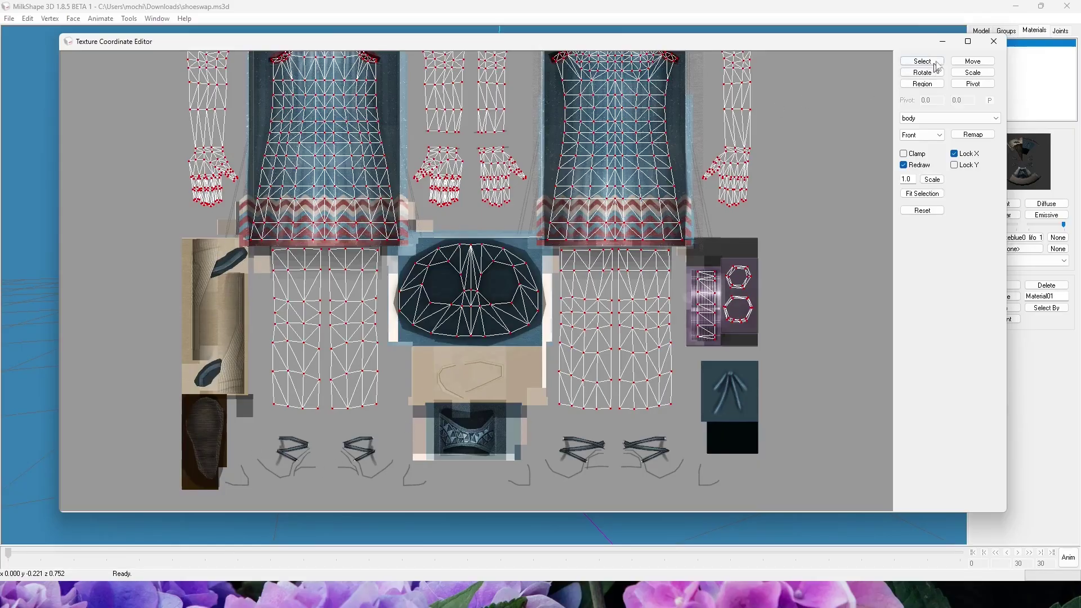
pyautogui.click(949, 44)
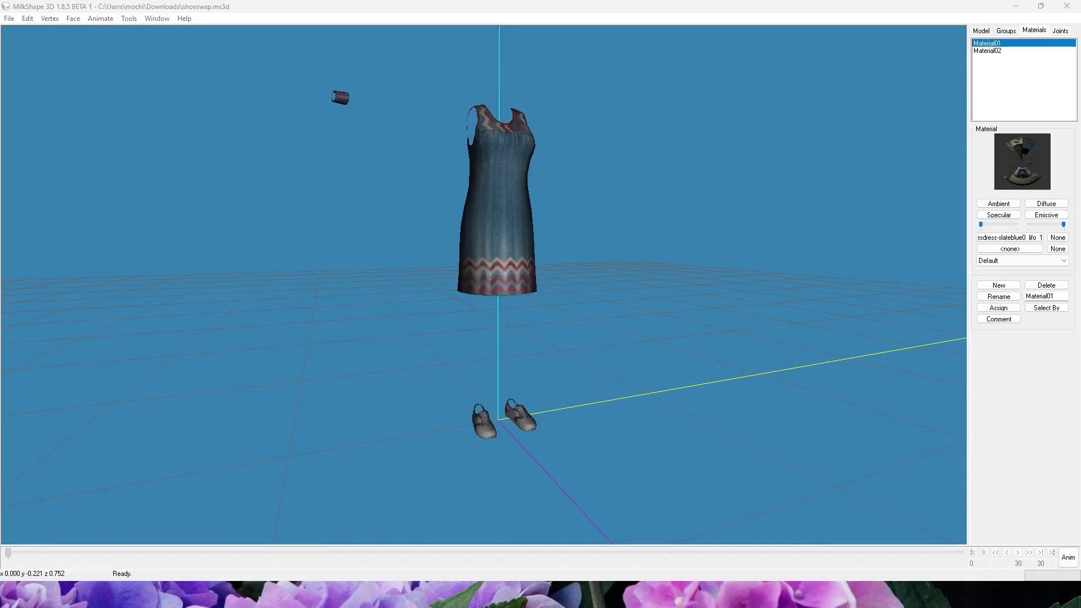
# Step: Switch to GIMP and erase the sandal pieces along the dress texture's lower-left edge, using a rectangular selection without fixed proportions
pyautogui.hotkey('alt', 'Tab')
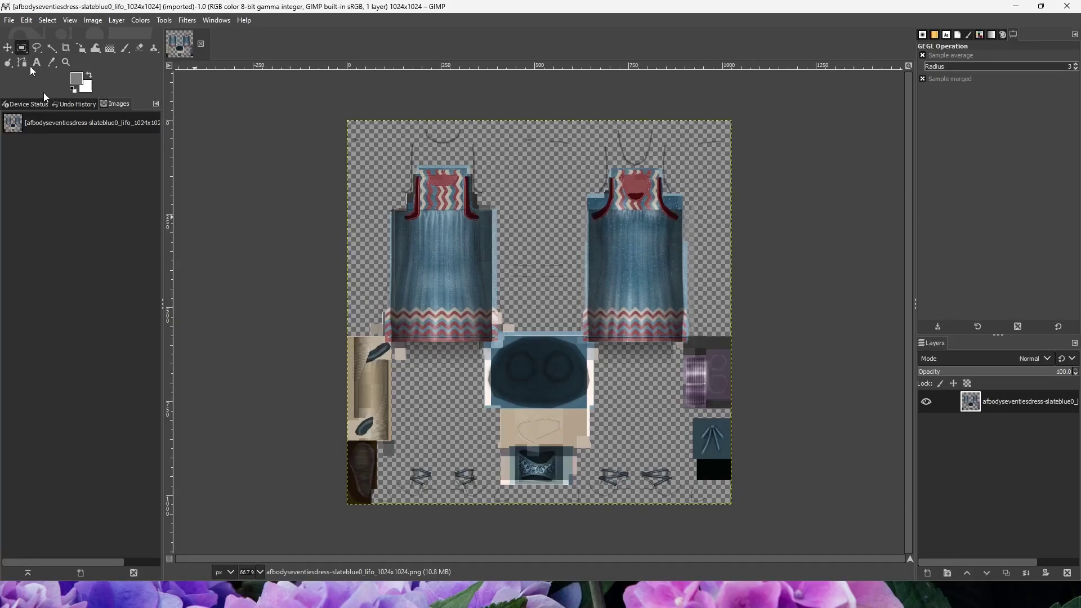
pyautogui.click(22, 48)
pyautogui.moveTo(295, 321); pyautogui.dragTo(406, 506)
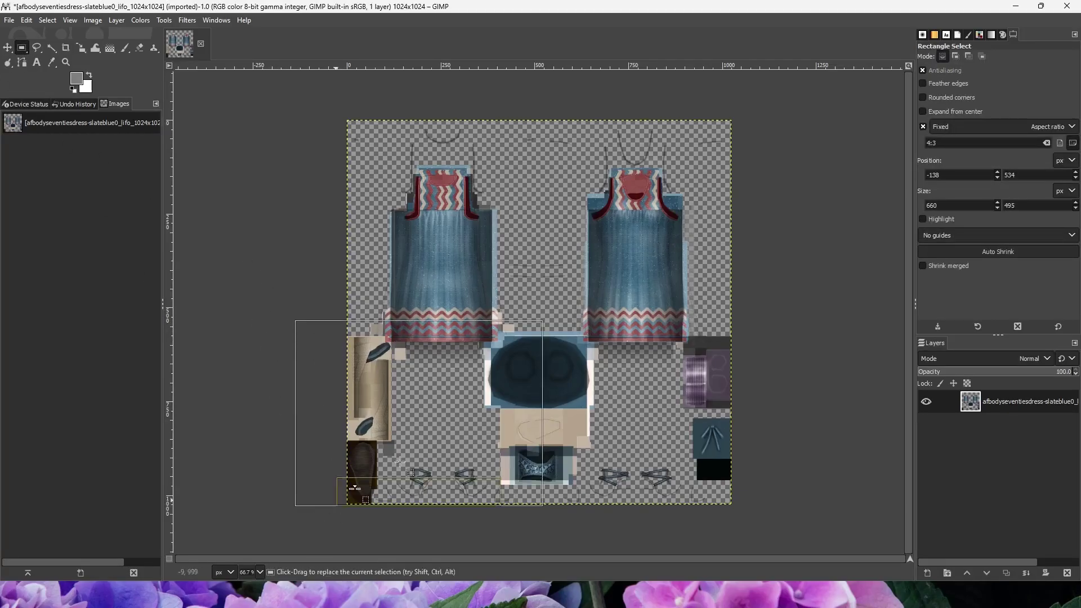
pyautogui.click(923, 127)
pyautogui.moveTo(536, 488); pyautogui.dragTo(380, 515)
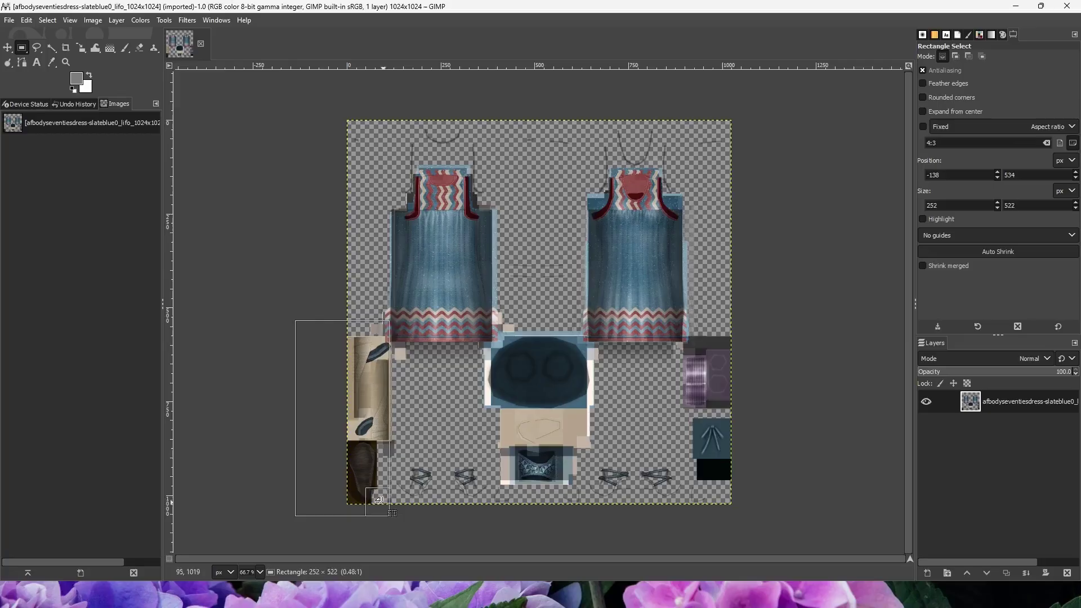
pyautogui.keyDown('ctrl'); pyautogui.scroll(3, 363, 367); pyautogui.keyUp('ctrl')
pyautogui.moveTo(429, 358); pyautogui.dragTo(462, 378)
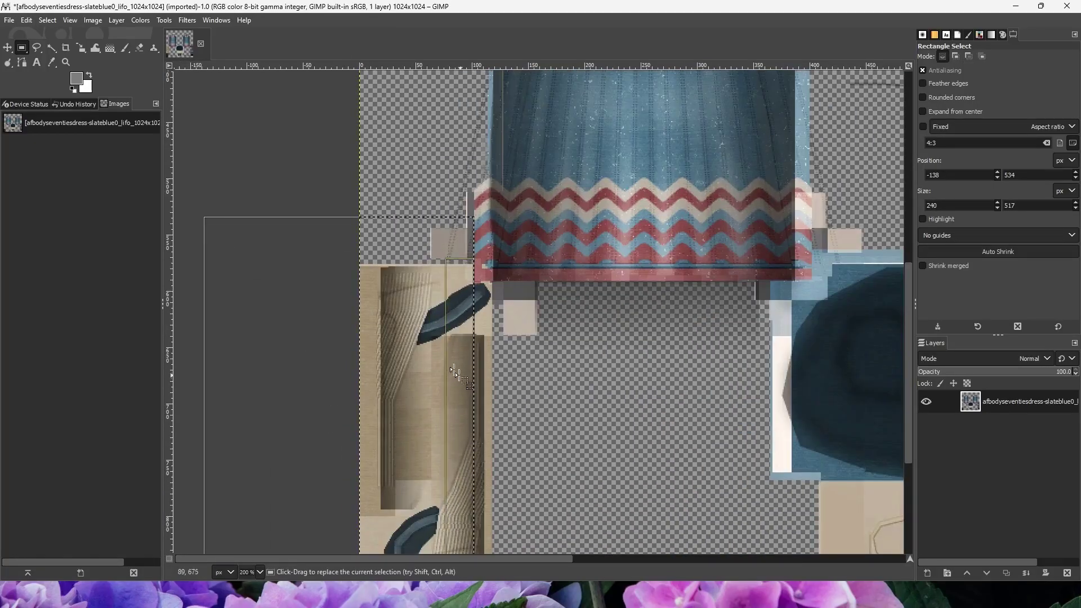
pyautogui.moveTo(383, 229); pyautogui.dragTo(384, 275)
pyautogui.press('Delete')
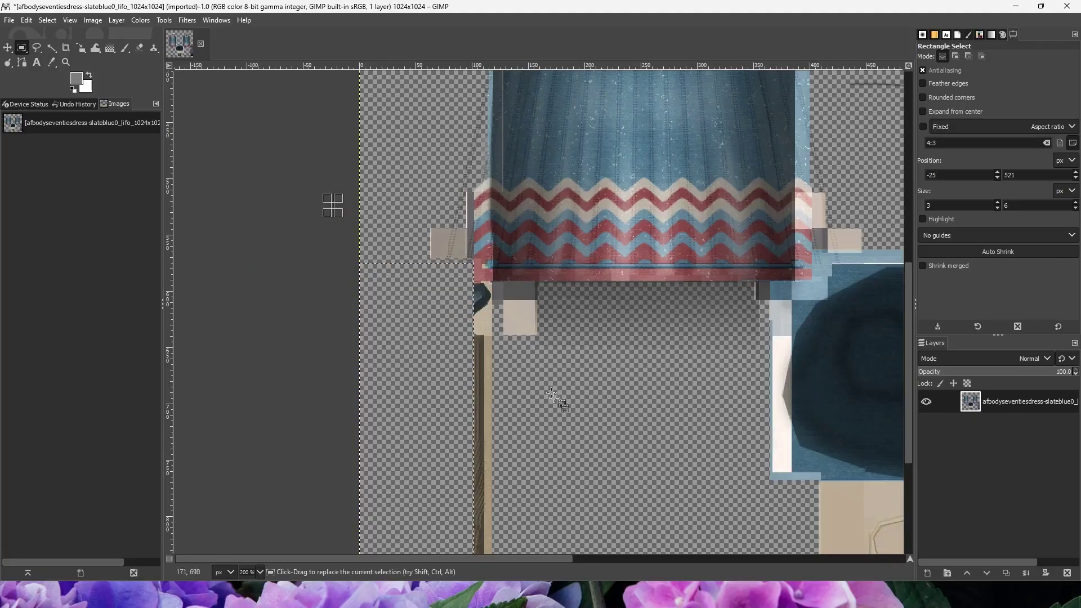
# Step: Erase the leftover sandal strip below the left dress panel's hem and the sandal straps near the image's bottom
pyautogui.click(334, 248)
pyautogui.keyDown('ctrl'); pyautogui.scroll(2, 519, 349); pyautogui.keyUp('ctrl')
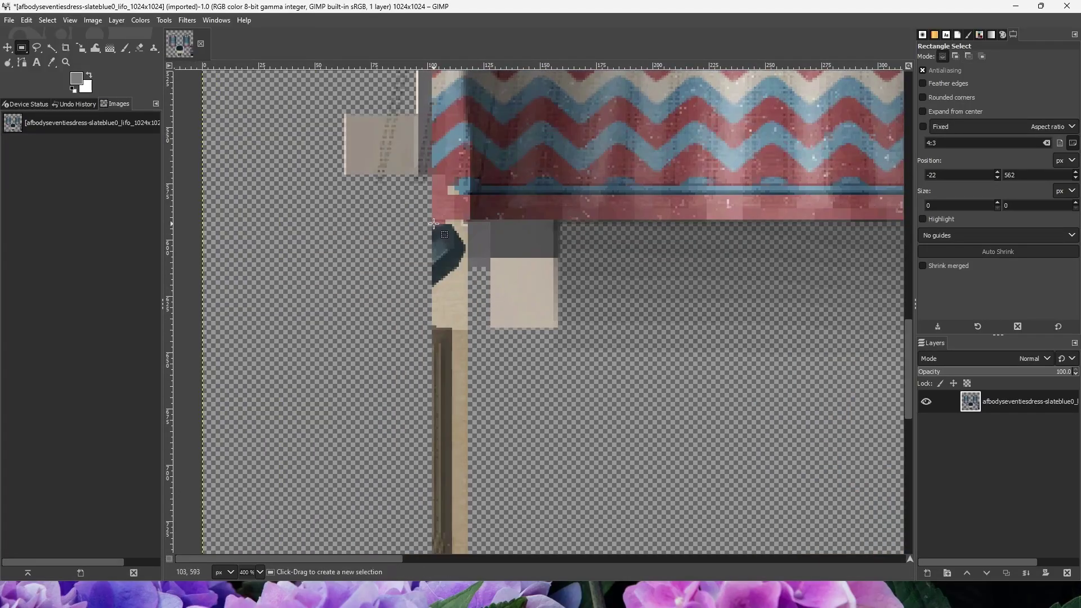
pyautogui.moveTo(433, 222); pyautogui.dragTo(559, 392)
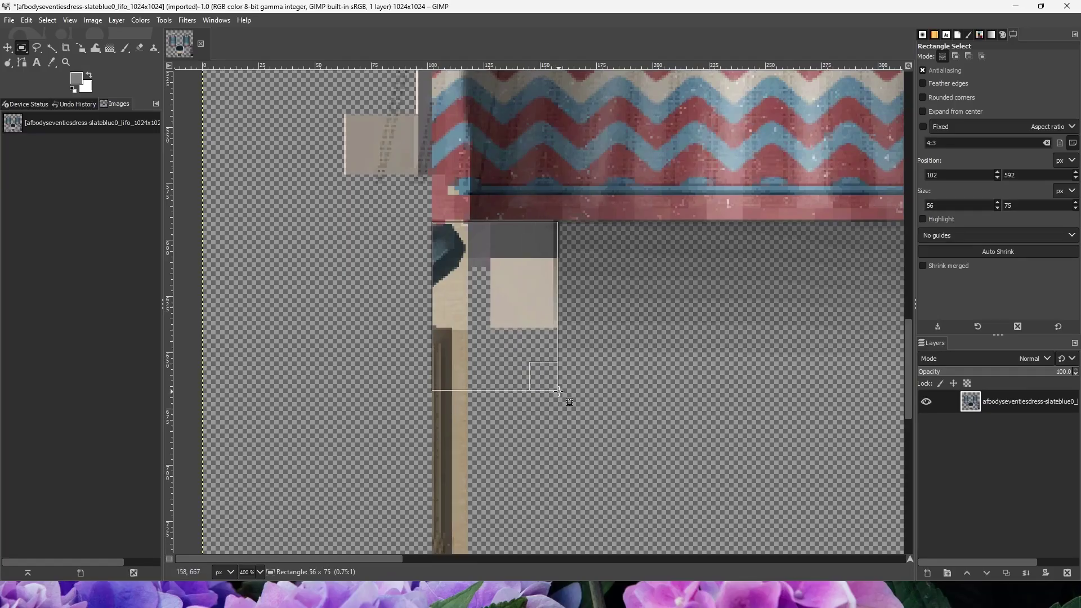
pyautogui.keyDown('ctrl'); pyautogui.scroll(-3, 560, 395); pyautogui.keyUp('ctrl')
pyautogui.moveTo(541, 251); pyautogui.dragTo(552, 579)
pyautogui.moveTo(503, 435); pyautogui.dragTo(782, 584)
pyautogui.press('Delete')
# Step: Erase the remaining sandal parts below the central dark panel, using a 683 × 279 px selection starting at 356, 769
pyautogui.moveTo(485, 562); pyautogui.dragTo(566, 566)
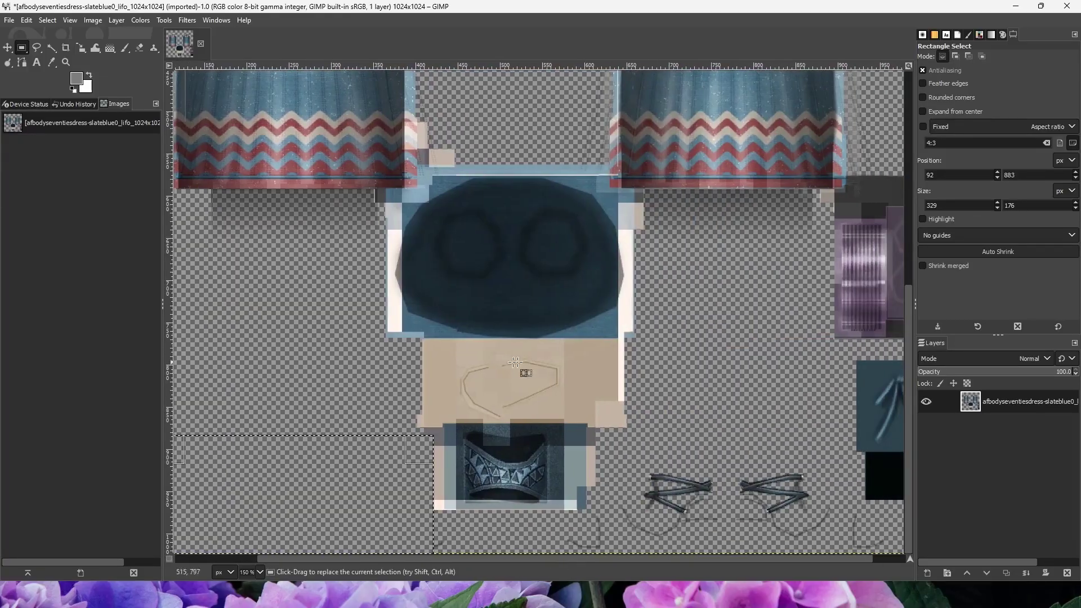
pyautogui.click(688, 488)
pyautogui.moveTo(379, 547); pyautogui.dragTo(671, 355)
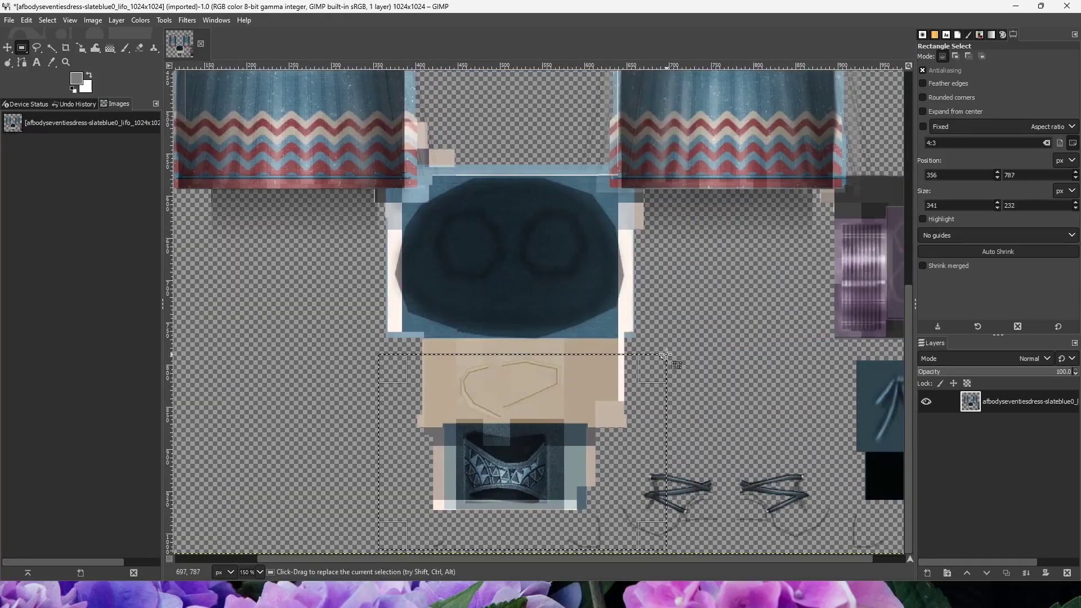
pyautogui.keyDown('ctrl'); pyautogui.scroll(4, 555, 352); pyautogui.keyUp('ctrl')
pyautogui.moveTo(471, 399); pyautogui.dragTo(473, 331)
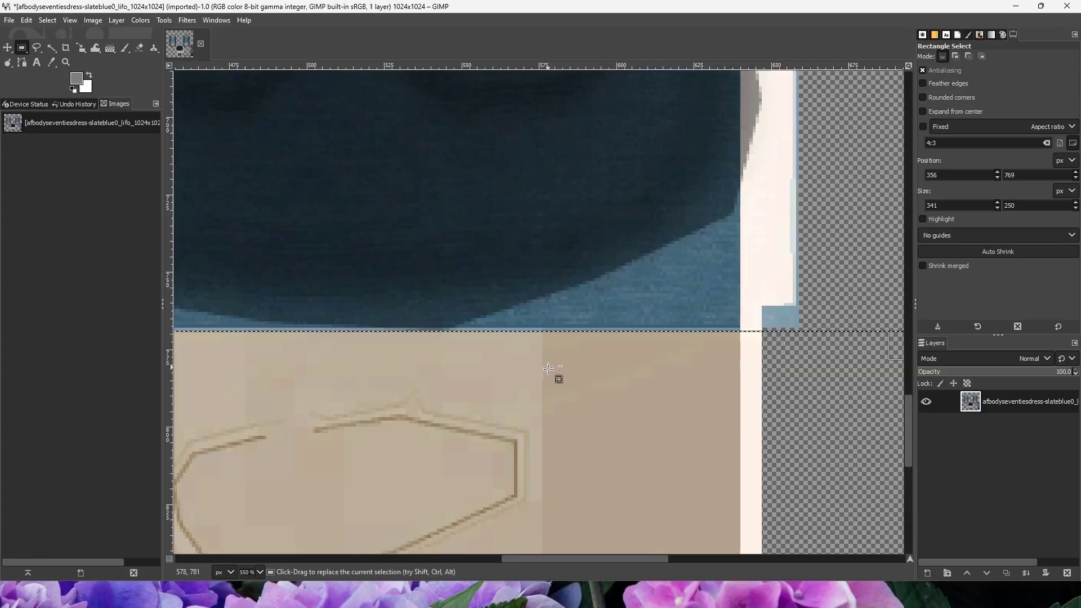
pyautogui.keyDown('ctrl'); pyautogui.scroll(-4, 555, 374); pyautogui.keyUp('ctrl')
pyautogui.scroll(-1, 620, 545)
pyautogui.moveTo(620, 545); pyautogui.dragTo(884, 544)
pyautogui.keyDown('ctrl'); pyautogui.scroll(-1, 884, 543); pyautogui.keyUp('ctrl')
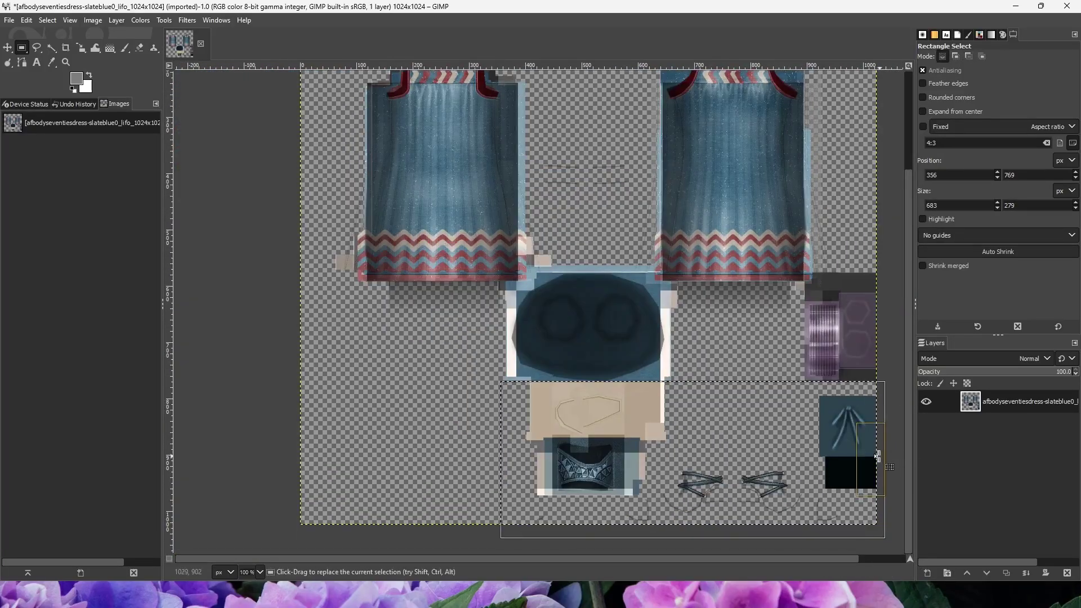
pyautogui.hotkey('ctrl', 'shift', 'a')
# Step: Overwrite the dress PNG with the edited texture and reload it as Material01's texture in MilkShape 3D
pyautogui.scroll(3, 783, 419)
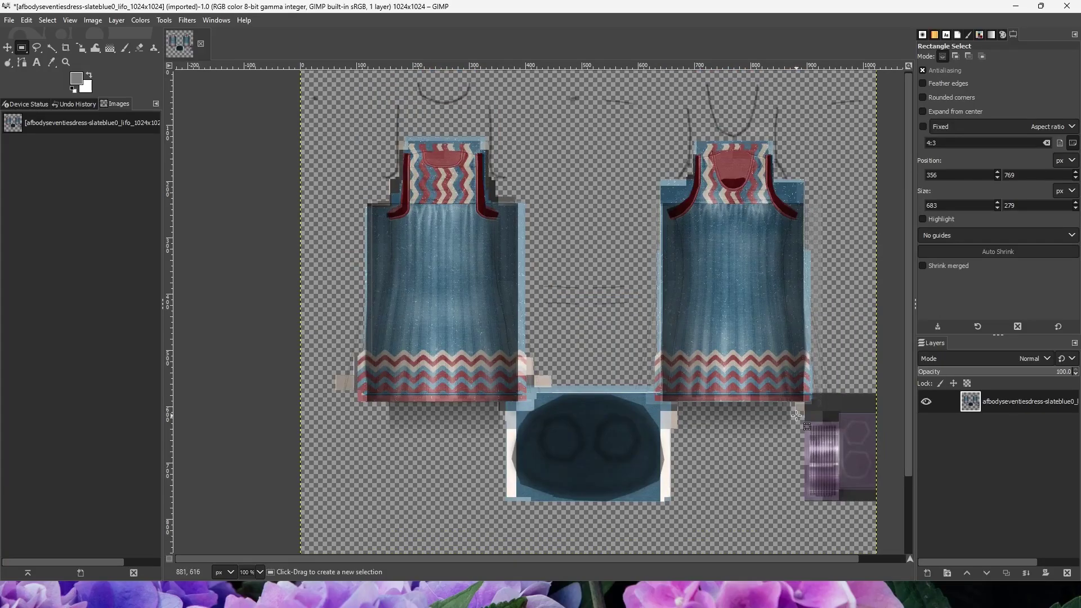
pyautogui.keyDown('ctrl'); pyautogui.scroll(-2, 781, 419); pyautogui.keyUp('ctrl')
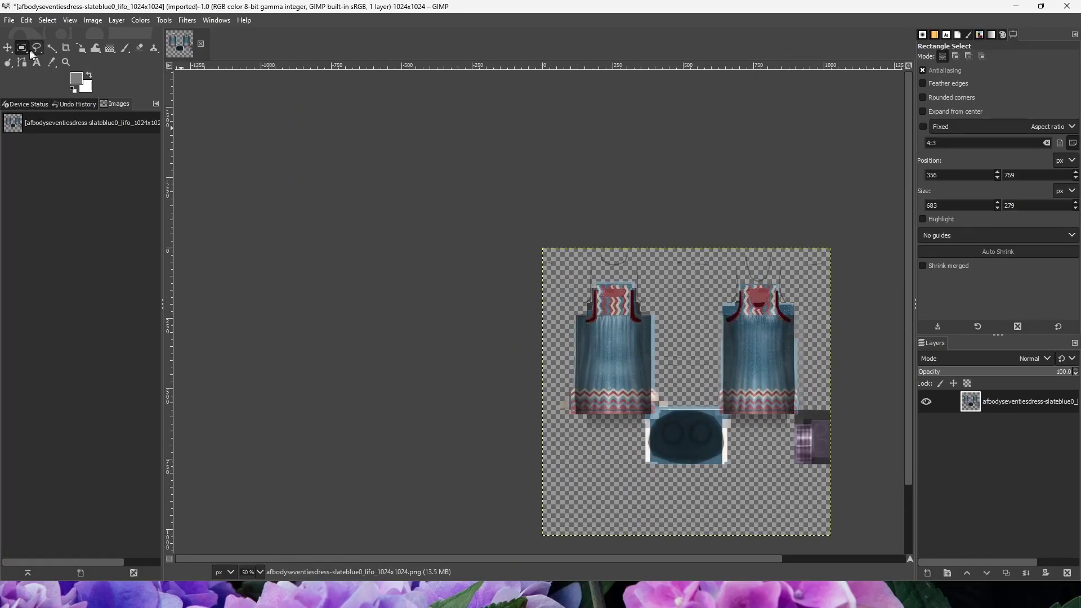
pyautogui.click(9, 20)
pyautogui.click(84, 184)
pyautogui.click(172, 543)
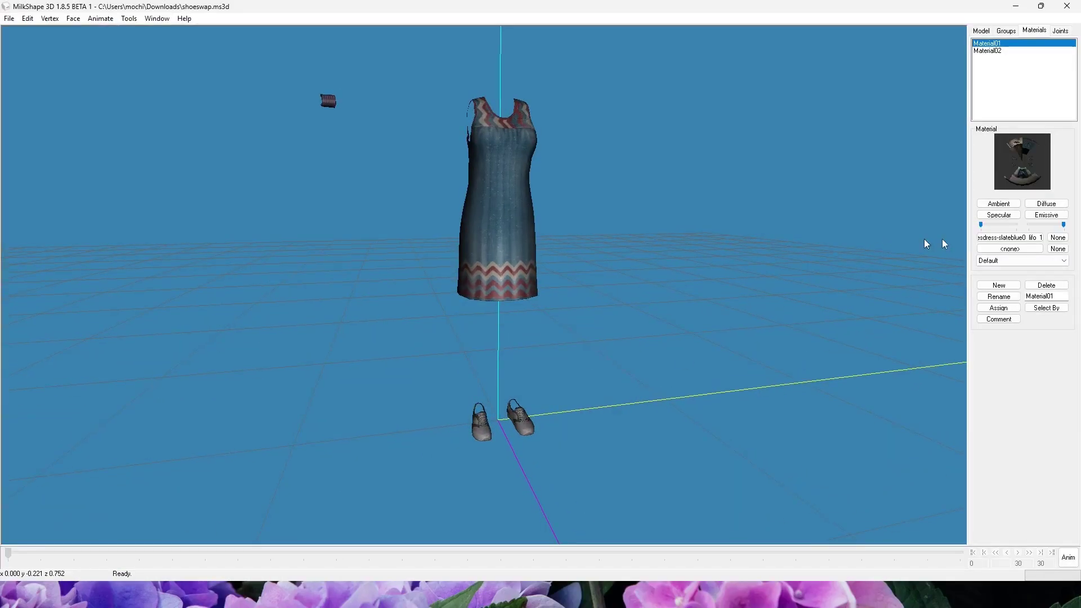
pyautogui.click(1010, 237)
pyautogui.doubleClick(265, 166)
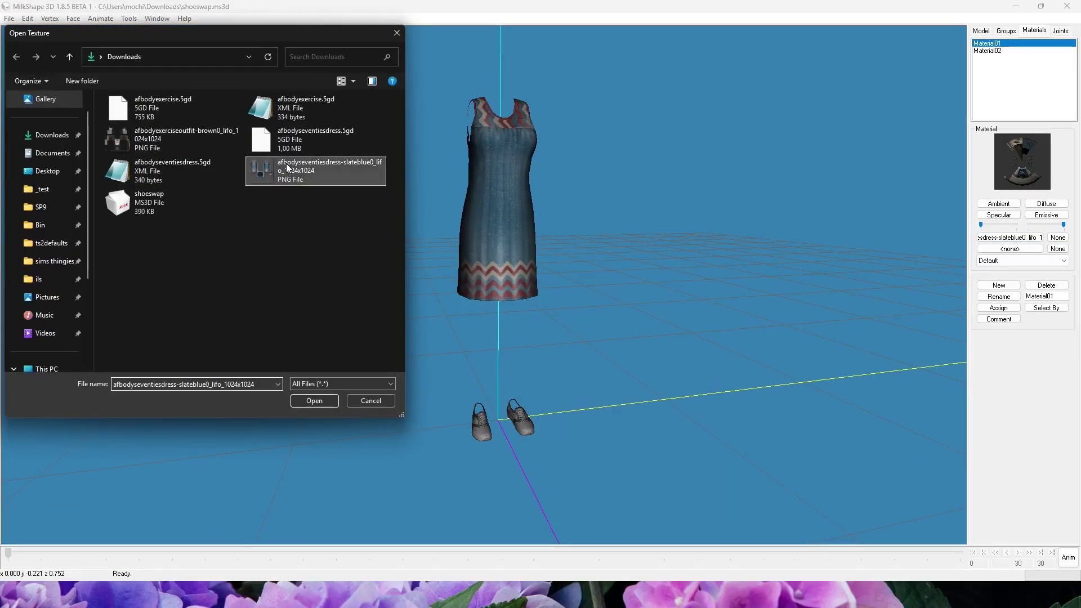
# Step: Examine how the body group's texture coordinates lie on the cleaned dress texture and which areas are free
pyautogui.moveTo(216, 600)
pyautogui.click(277, 549)
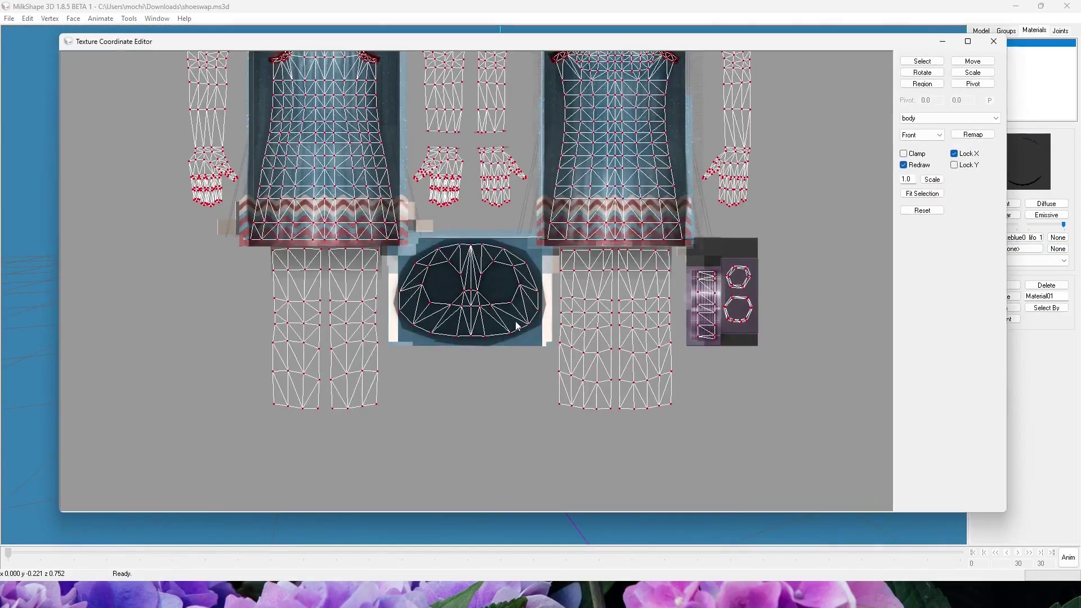
pyautogui.moveTo(503, 418); pyautogui.dragTo(564, 490, button='middle')
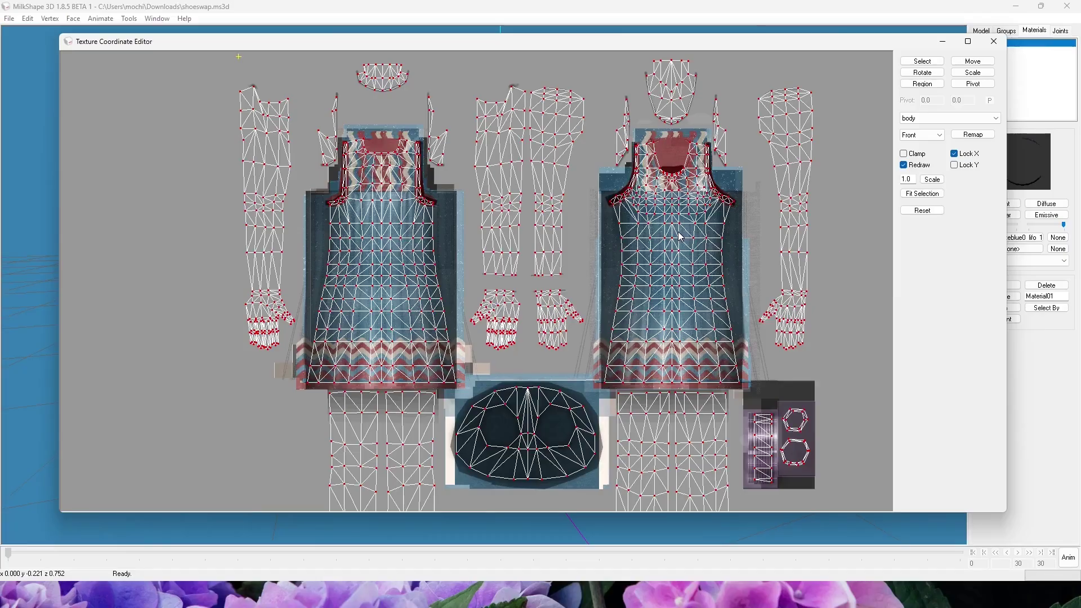
pyautogui.scroll(-4, 706, 334)
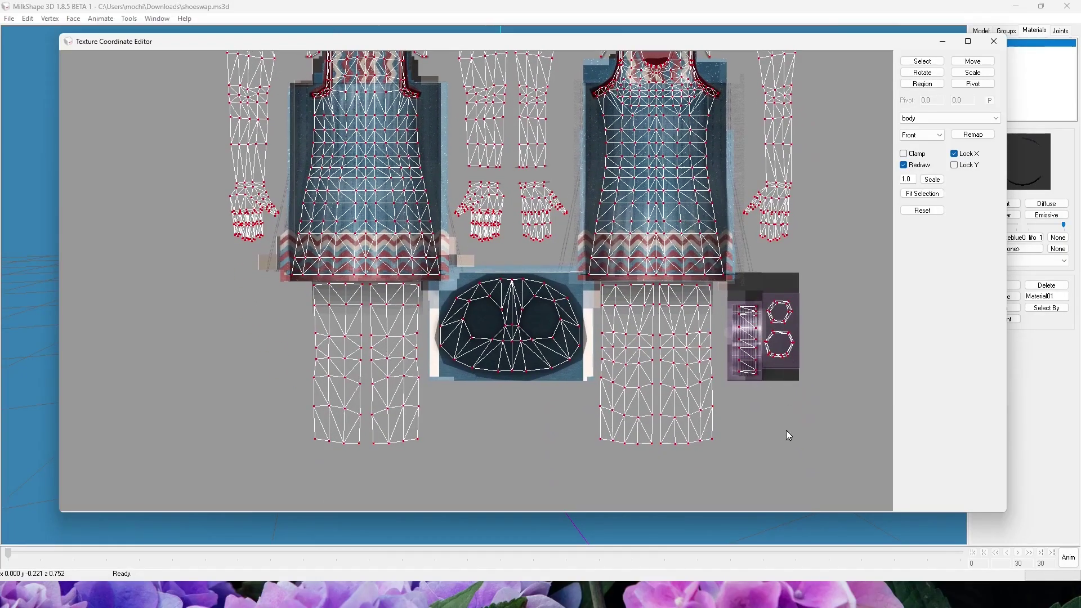
pyautogui.scroll(-4, 735, 322)
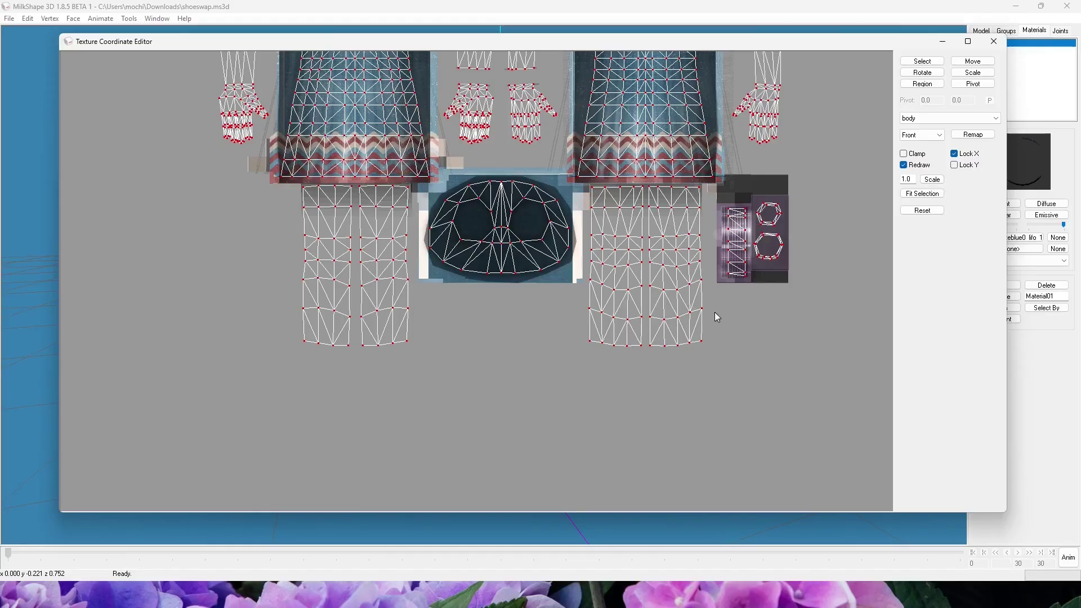
pyautogui.scroll(3, 723, 317)
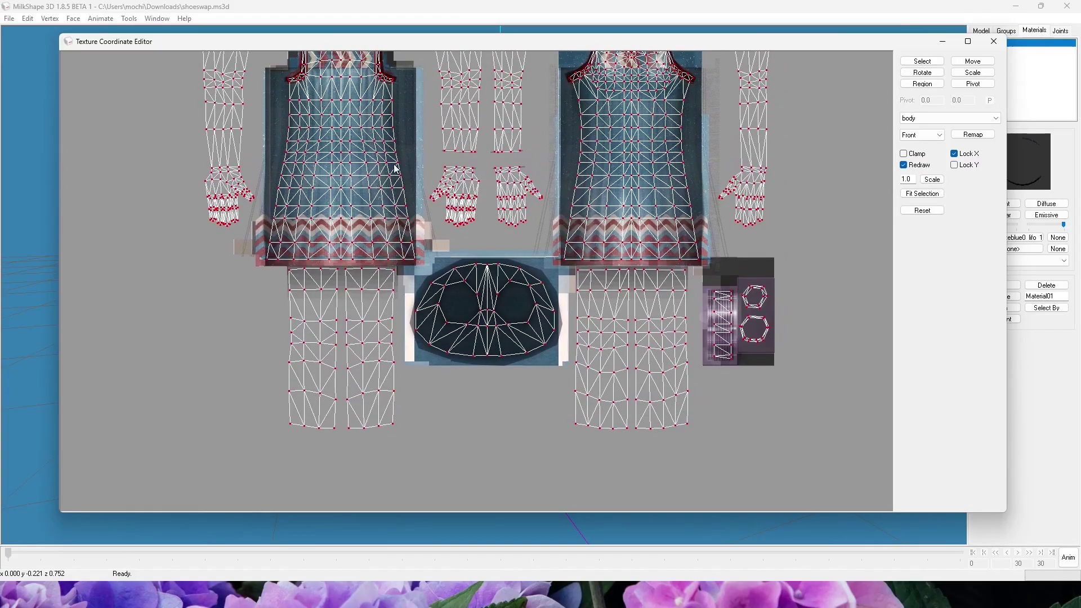
pyautogui.moveTo(537, 305); pyautogui.dragTo(537, 397, button='middle')
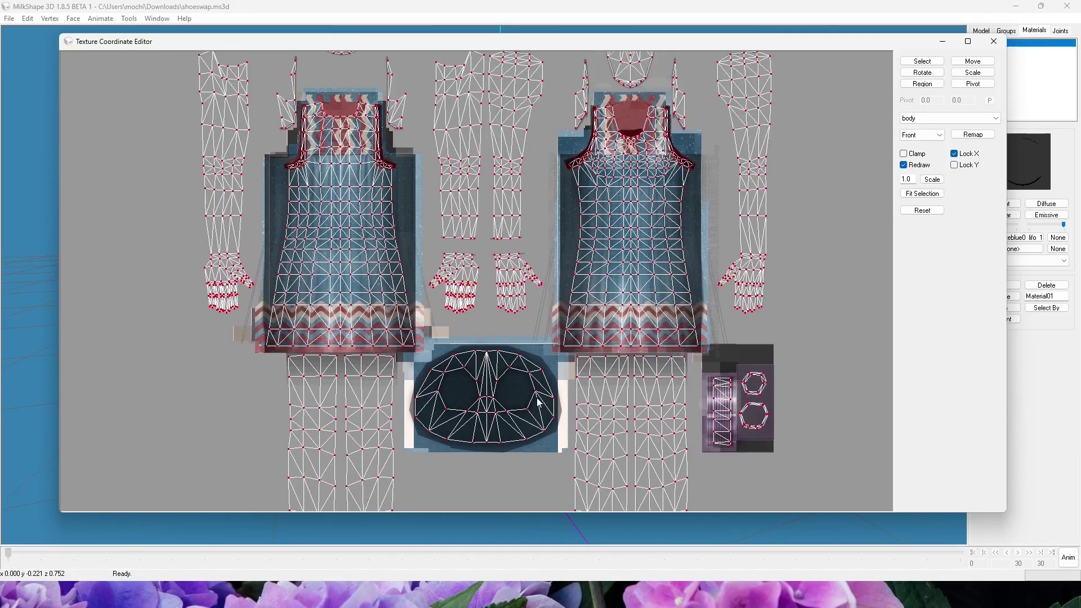
pyautogui.click(994, 42)
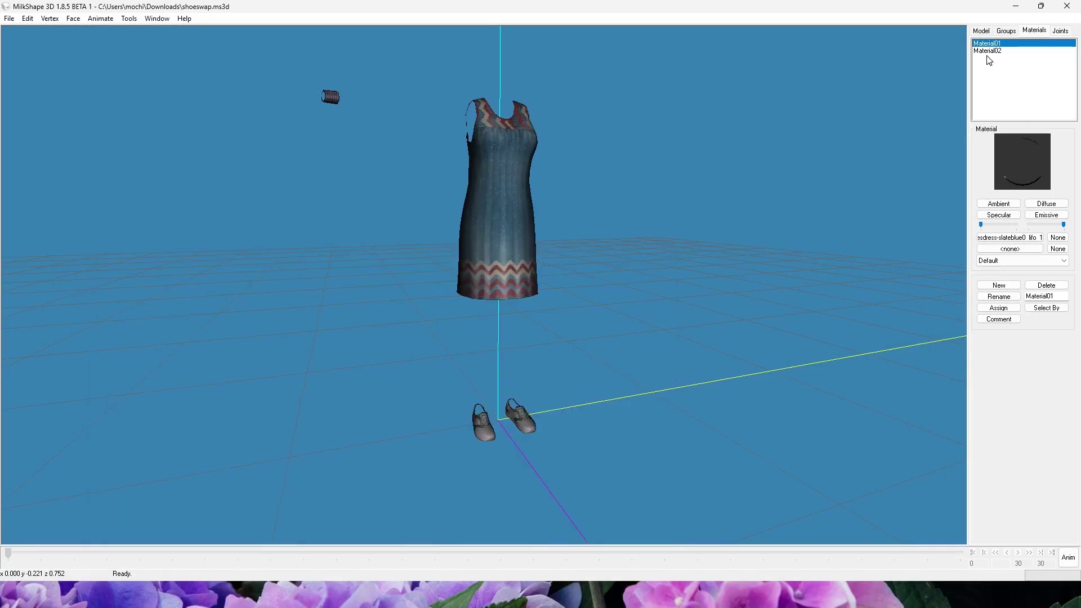
# Step: Show the Material02 body group in the Texture Coordinate Editor and examine the sneaker and leg mapping on the exercise outfit texture
pyautogui.click(1007, 31)
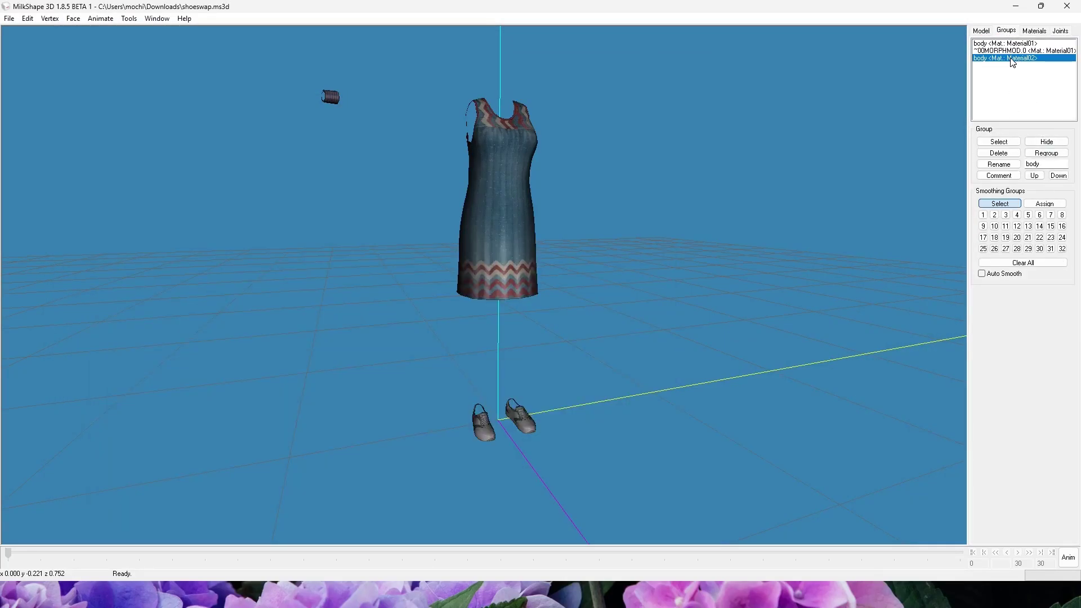
pyautogui.click(265, 560)
pyautogui.click(935, 118)
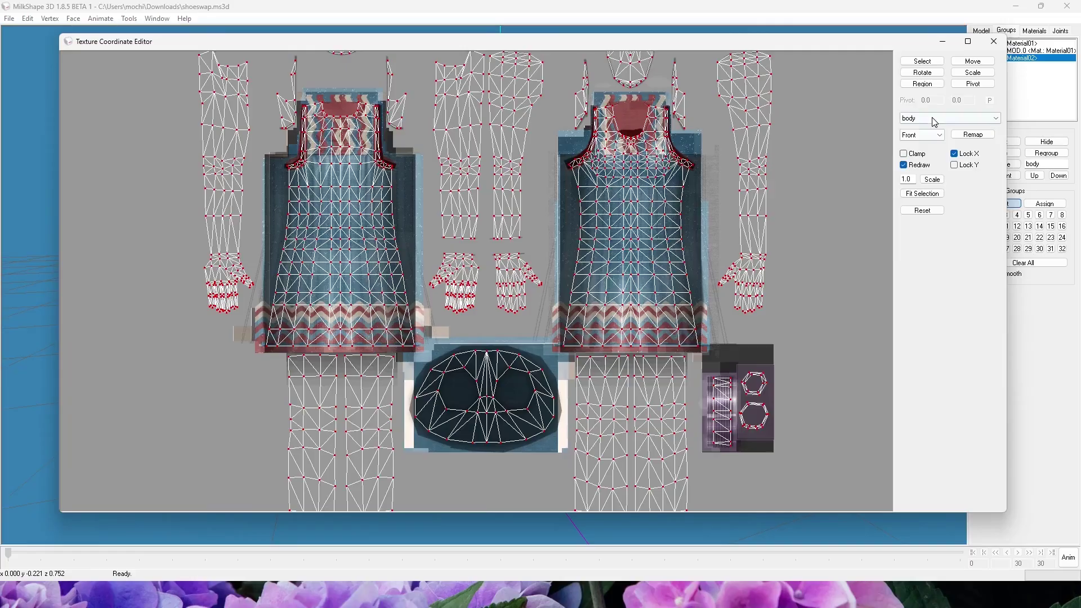
pyautogui.click(921, 144)
pyautogui.moveTo(678, 404); pyautogui.dragTo(677, 260, button='middle')
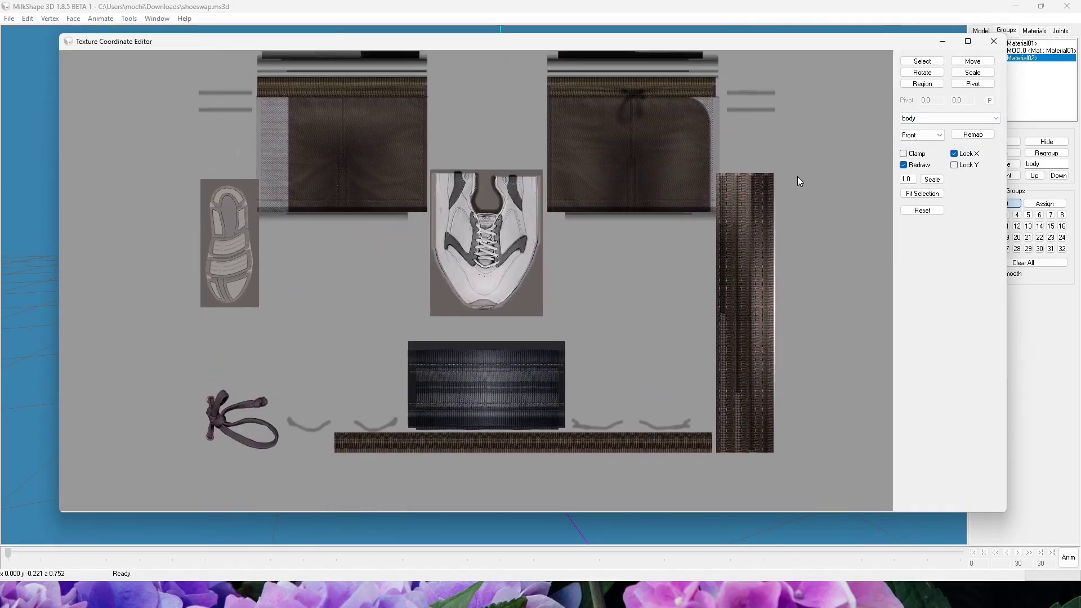
pyautogui.click(947, 40)
pyautogui.moveTo(671, 269); pyautogui.dragTo(667, 274)
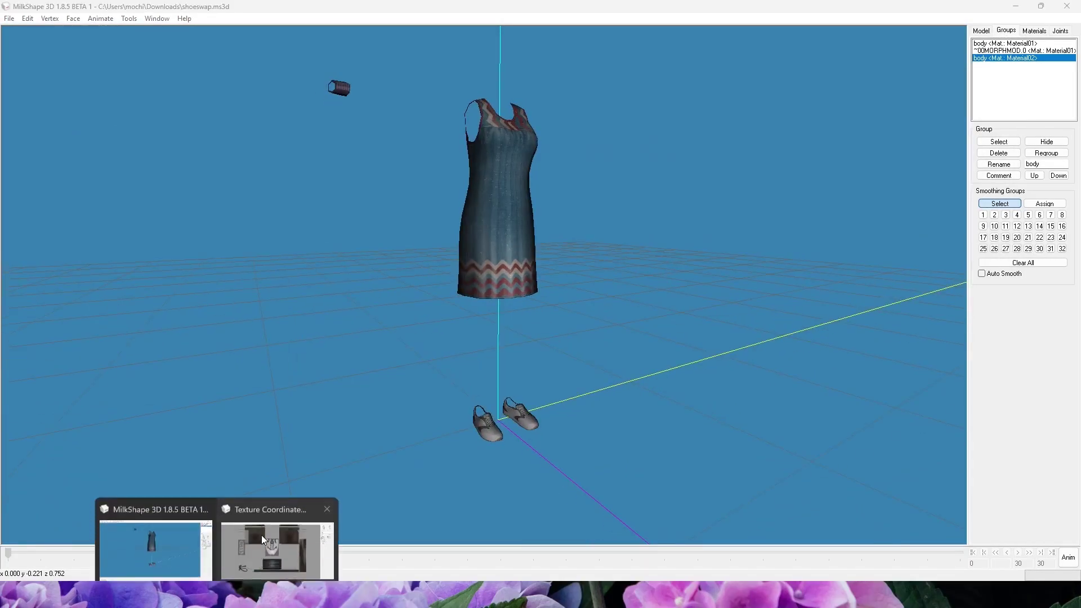
pyautogui.click(264, 561)
pyautogui.moveTo(566, 302); pyautogui.dragTo(549, 340, button='middle')
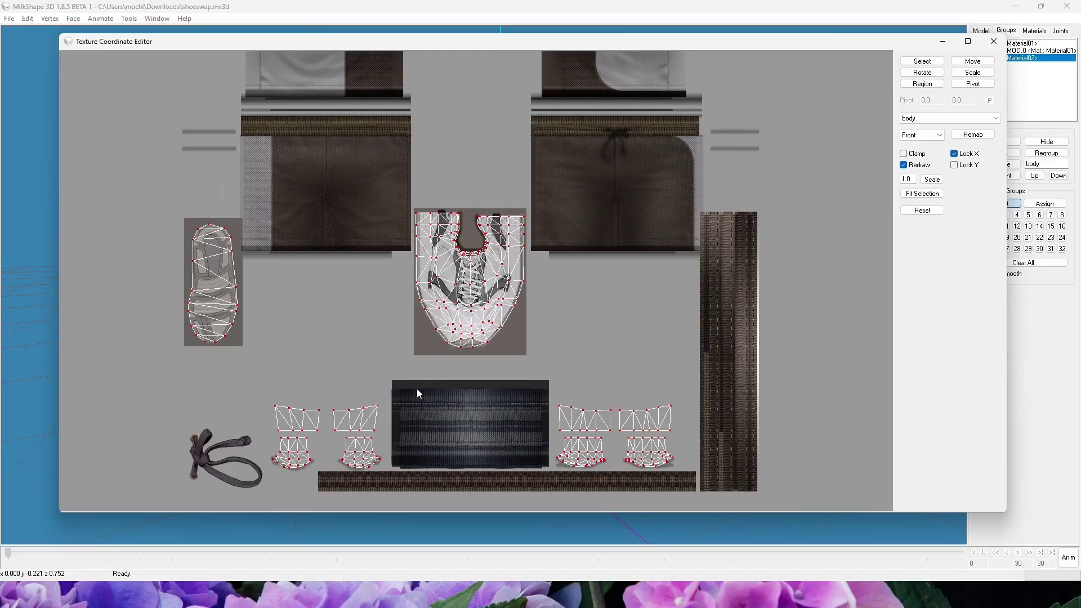
pyautogui.keyDown('ctrl'); pyautogui.moveTo(701, 273); pyautogui.dragTo(721, 389); pyautogui.keyUp('ctrl')
pyautogui.keyDown('ctrl'); pyautogui.moveTo(336, 264); pyautogui.dragTo(316, 112); pyautogui.keyUp('ctrl')
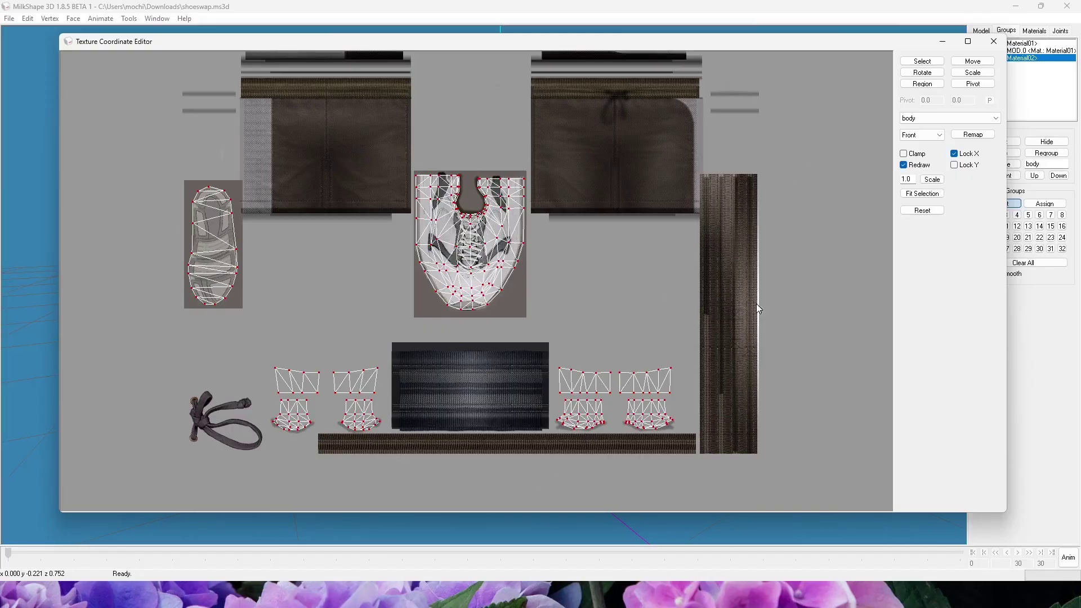
pyautogui.click(942, 41)
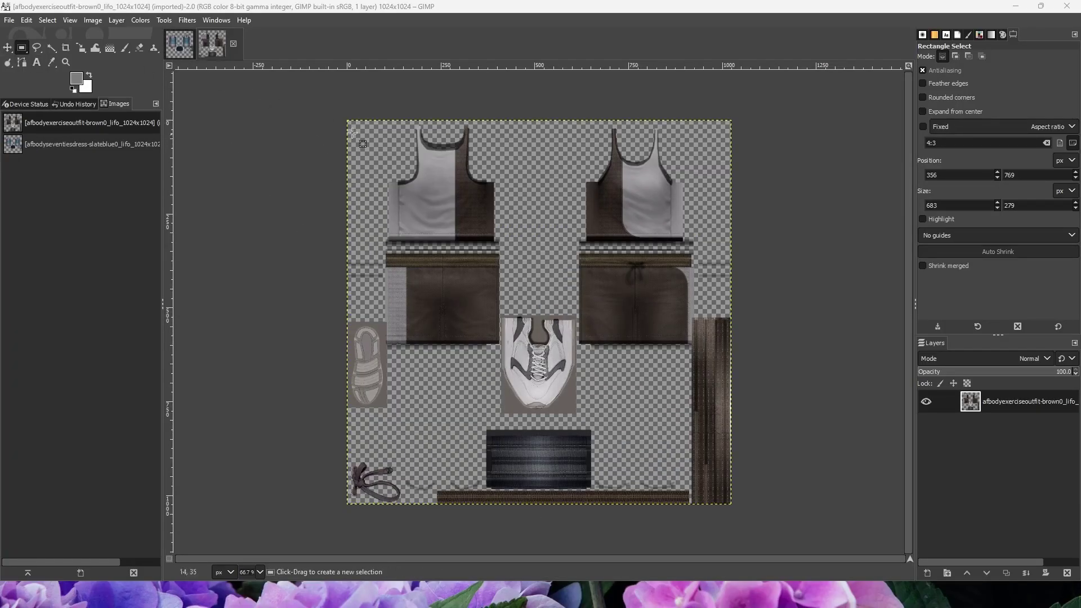
# Step: In GIMP, select the full-width upper part of the exercise outfit texture, down to just above the sneaker
pyautogui.moveTo(306, 98); pyautogui.dragTo(751, 299)
pyautogui.keyDown('ctrl'); pyautogui.scroll(2, 581, 296); pyautogui.keyUp('ctrl')
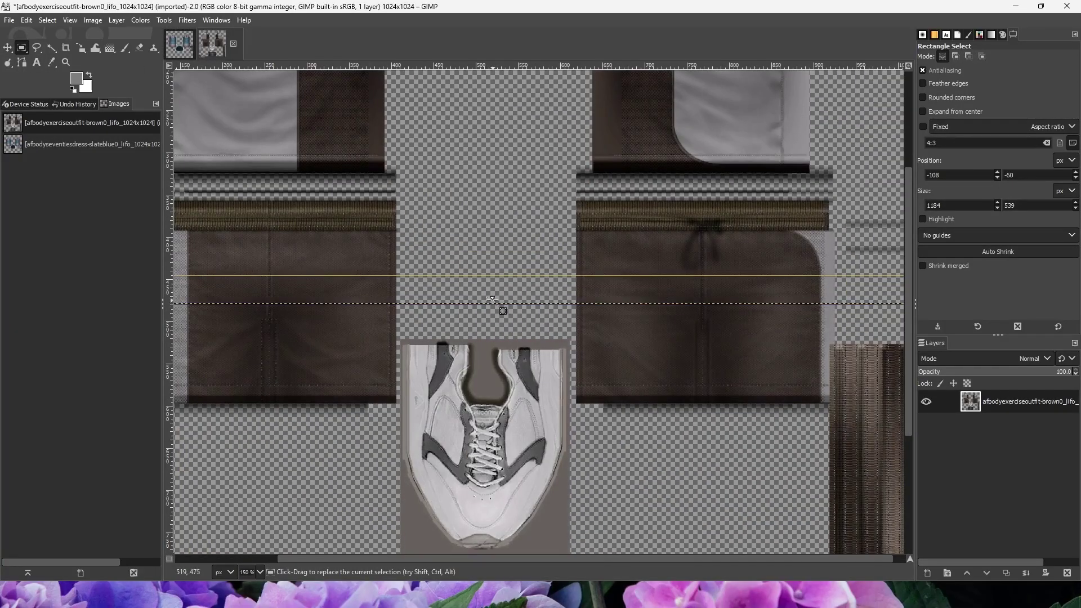
pyautogui.moveTo(491, 296); pyautogui.dragTo(499, 330)
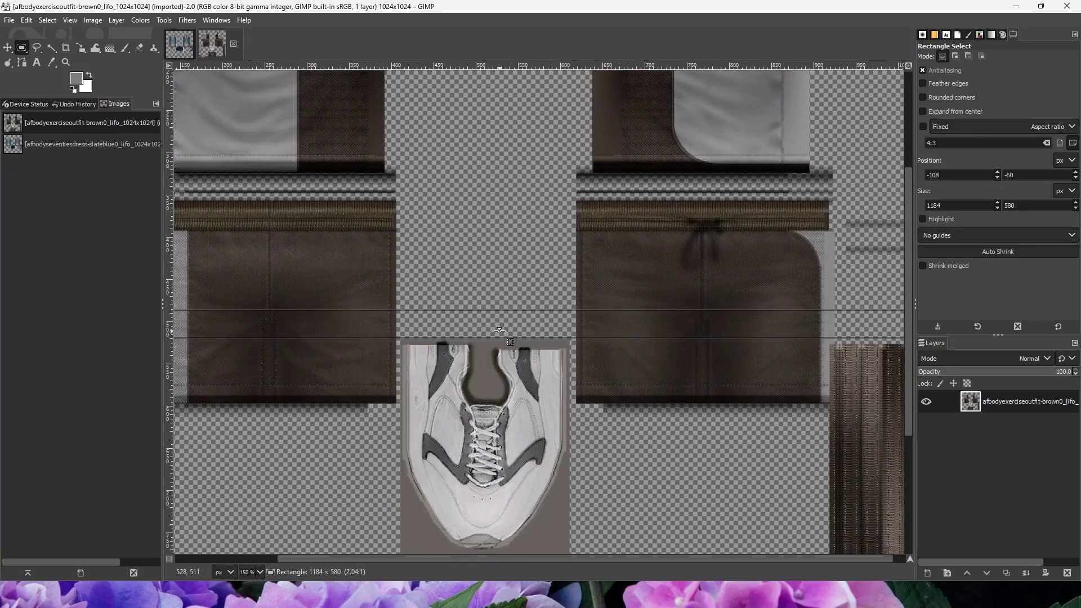
# Step: Erase the selected upper half of the exercise outfit texture, plus the drawstring knot in the image's lower-left corner
pyautogui.press('Delete')
pyautogui.keyDown('ctrl'); pyautogui.scroll(-2, 376, 369); pyautogui.keyUp('ctrl')
pyautogui.scroll(-1, 377, 369)
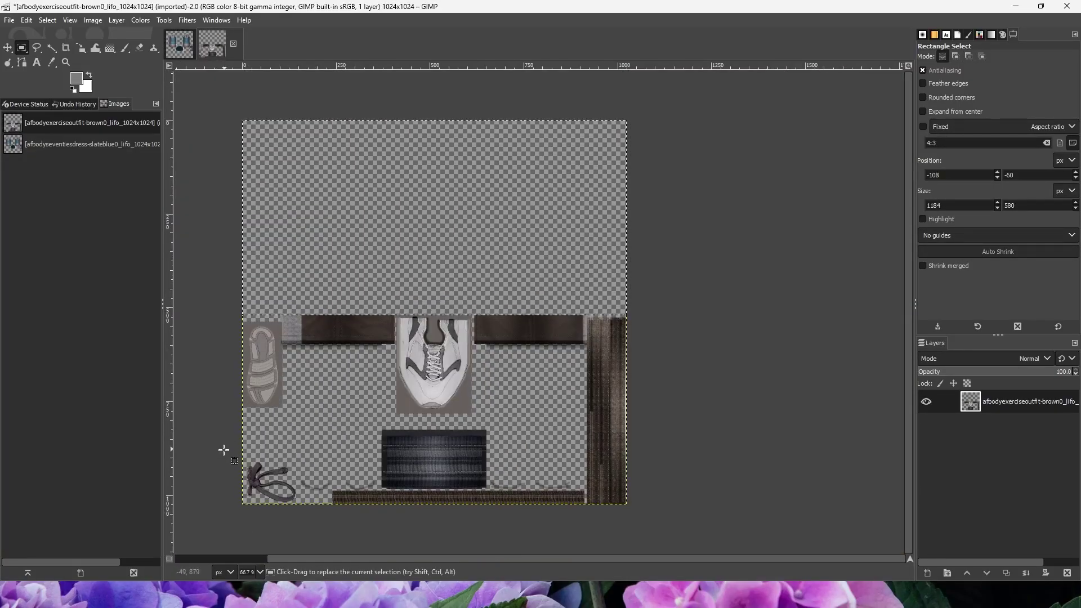
pyautogui.moveTo(224, 450); pyautogui.dragTo(293, 530)
pyautogui.keyDown('ctrl'); pyautogui.scroll(2, 293, 530); pyautogui.keyUp('ctrl')
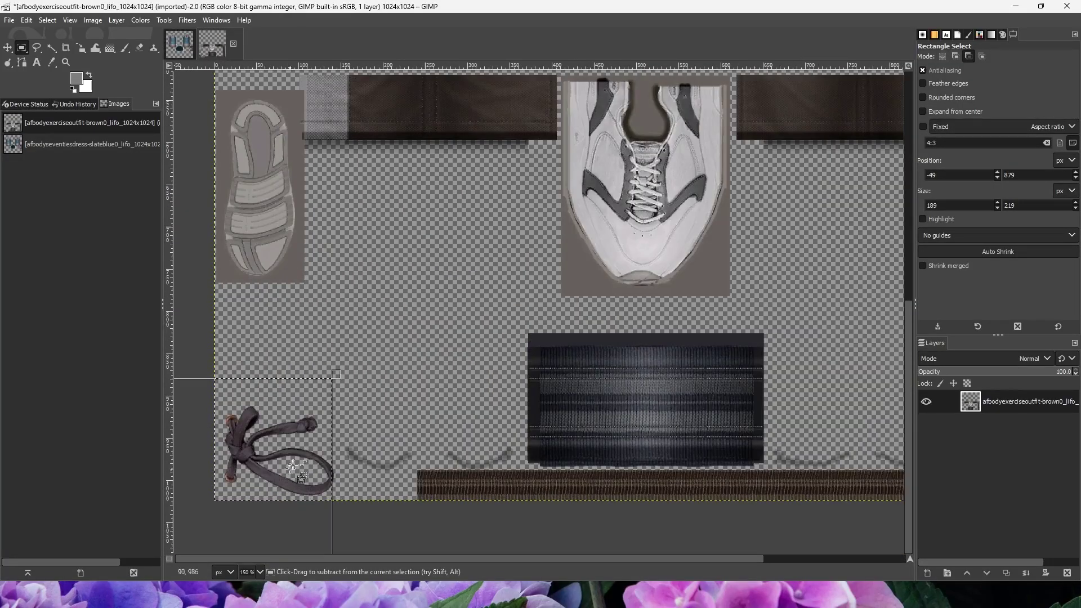
pyautogui.click(325, 471)
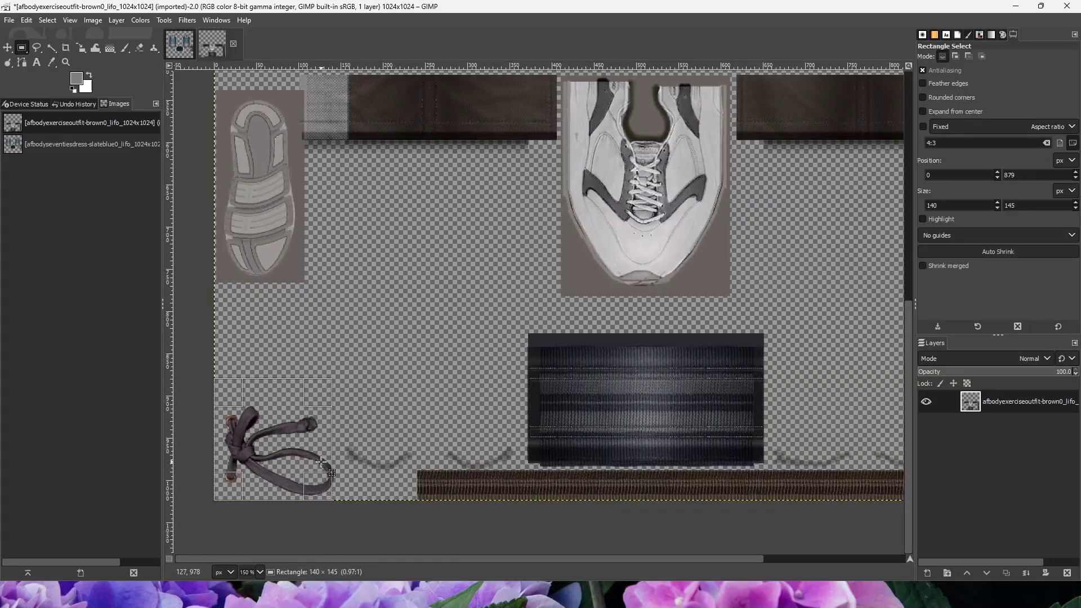
pyautogui.press('Delete')
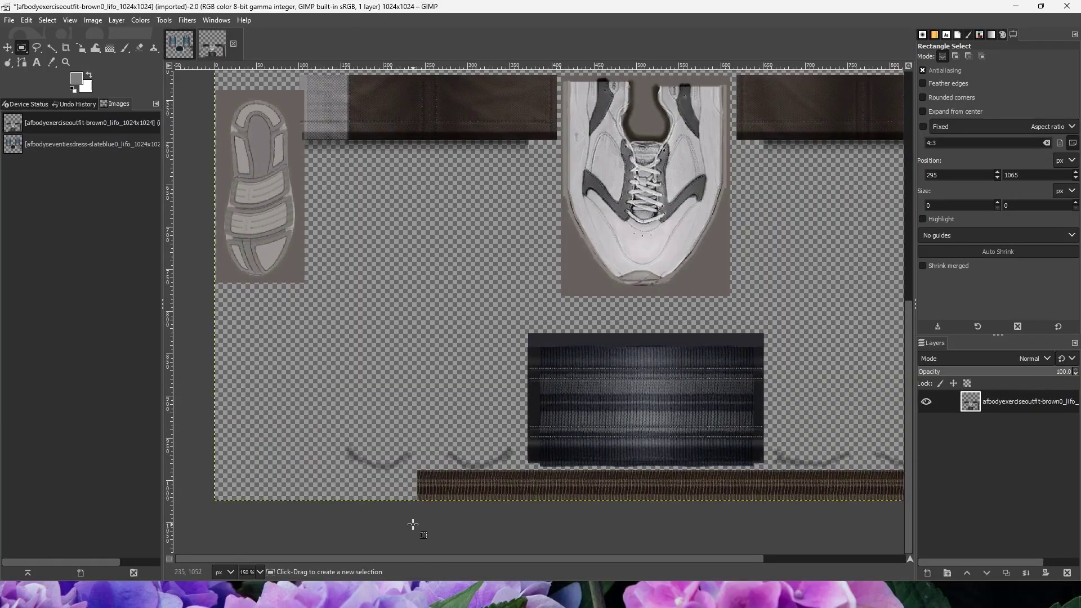
# Step: Erase the brown ribbed strips along the texture's bottom edge and right edge
pyautogui.moveTo(412, 523); pyautogui.dragTo(761, 470)
pyautogui.keyDown('ctrl'); pyautogui.scroll(2, 434, 512); pyautogui.keyUp('ctrl')
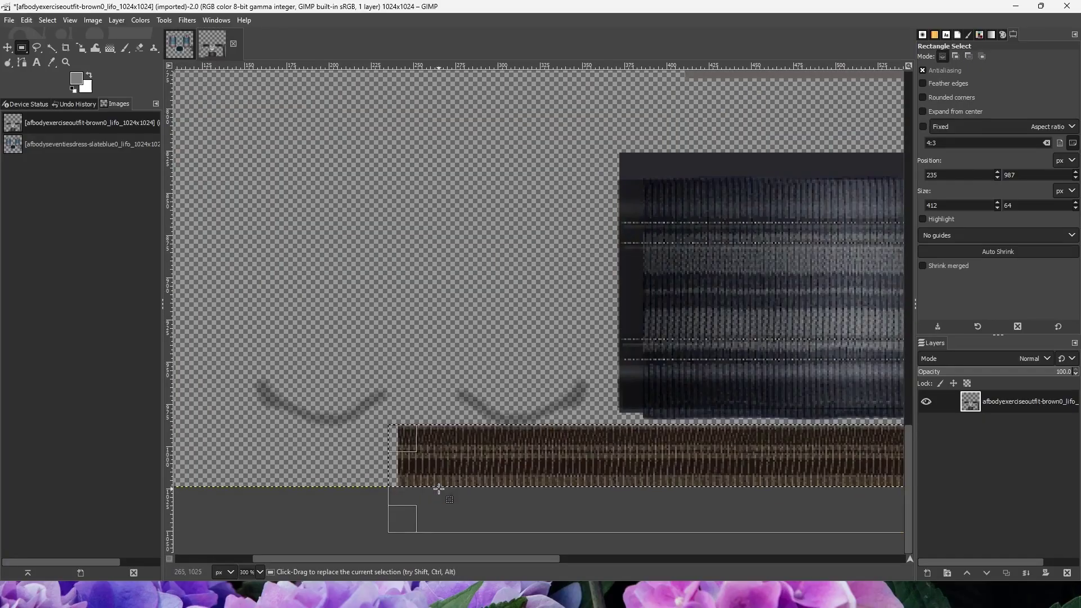
pyautogui.moveTo(506, 437); pyautogui.dragTo(506, 438)
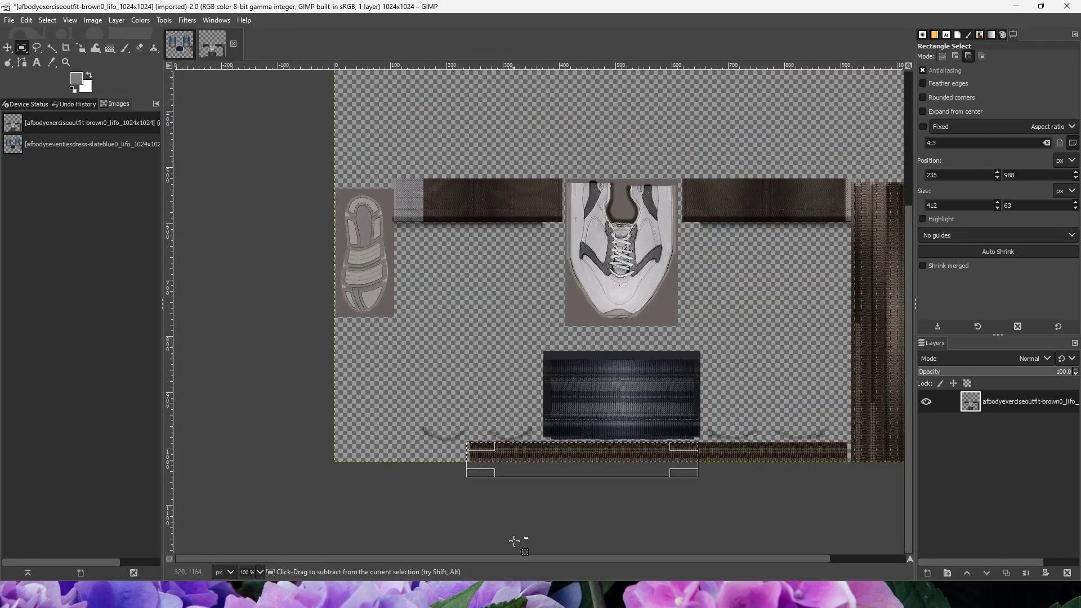
pyautogui.keyDown('ctrl'); pyautogui.scroll(-3, 514, 535); pyautogui.keyUp('ctrl')
pyautogui.hscroll(3, 515, 561)
pyautogui.moveTo(615, 465); pyautogui.dragTo(861, 462)
pyautogui.moveTo(853, 173); pyautogui.dragTo(768, 500)
pyautogui.press('Delete')
# Step: Erase the remaining brown shorts pieces on both sides of the sneaker
pyautogui.moveTo(800, 129); pyautogui.dragTo(598, 245)
pyautogui.press('Delete')
pyautogui.moveTo(327, 167); pyautogui.dragTo(481, 232)
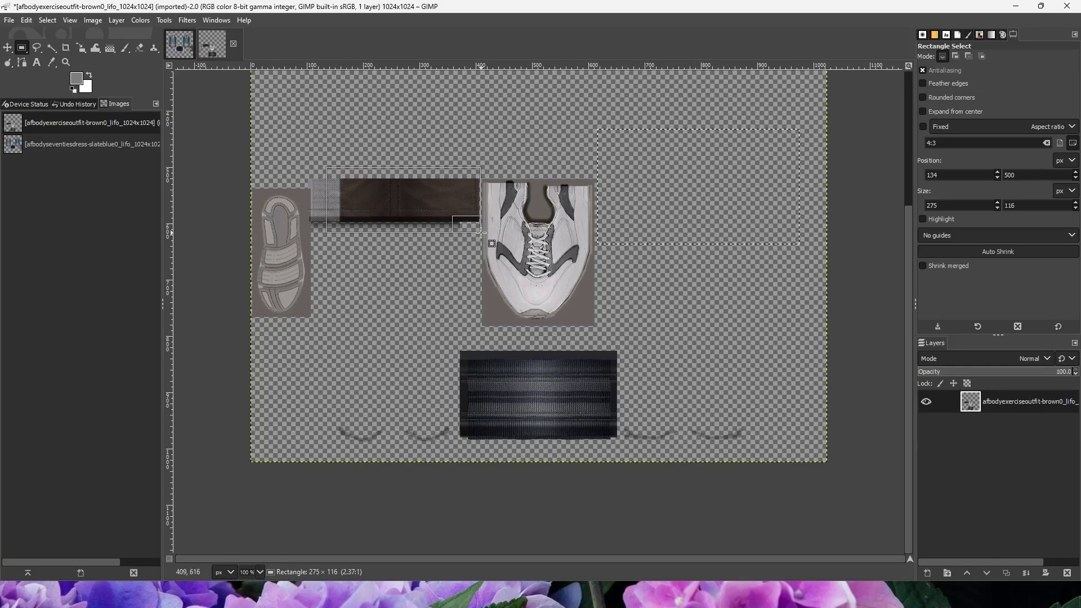
pyautogui.press('Delete')
# Step: Erase the mesh fabric scraps left beside and above the shoe sole, and clear the selection
pyautogui.click(435, 124)
pyautogui.moveTo(402, 145); pyautogui.dragTo(313, 246)
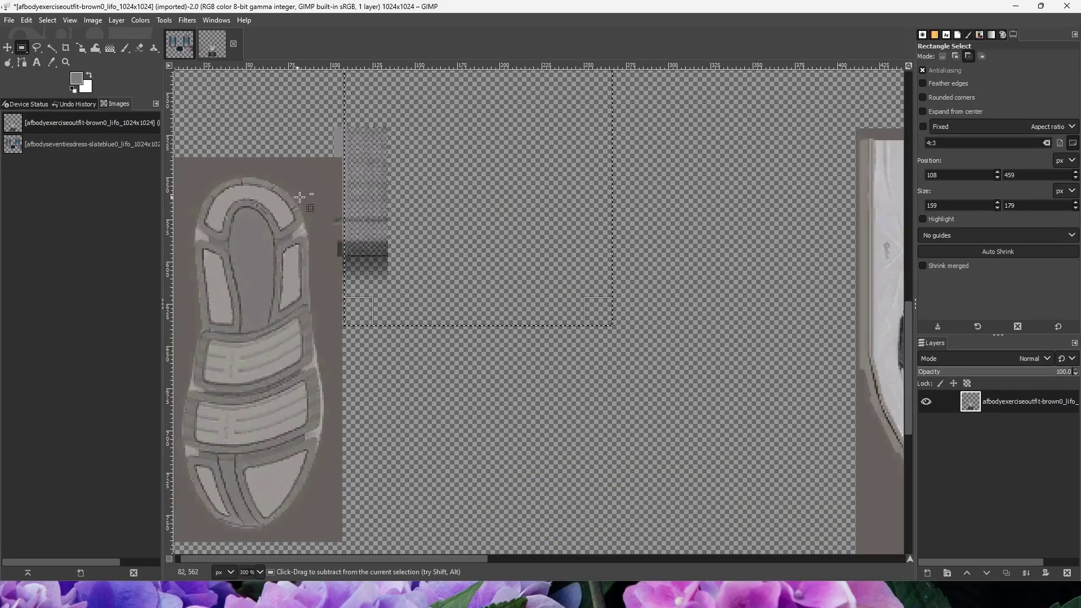
pyautogui.keyDown('ctrl'); pyautogui.scroll(3, 296, 206); pyautogui.keyUp('ctrl')
pyautogui.press('Delete')
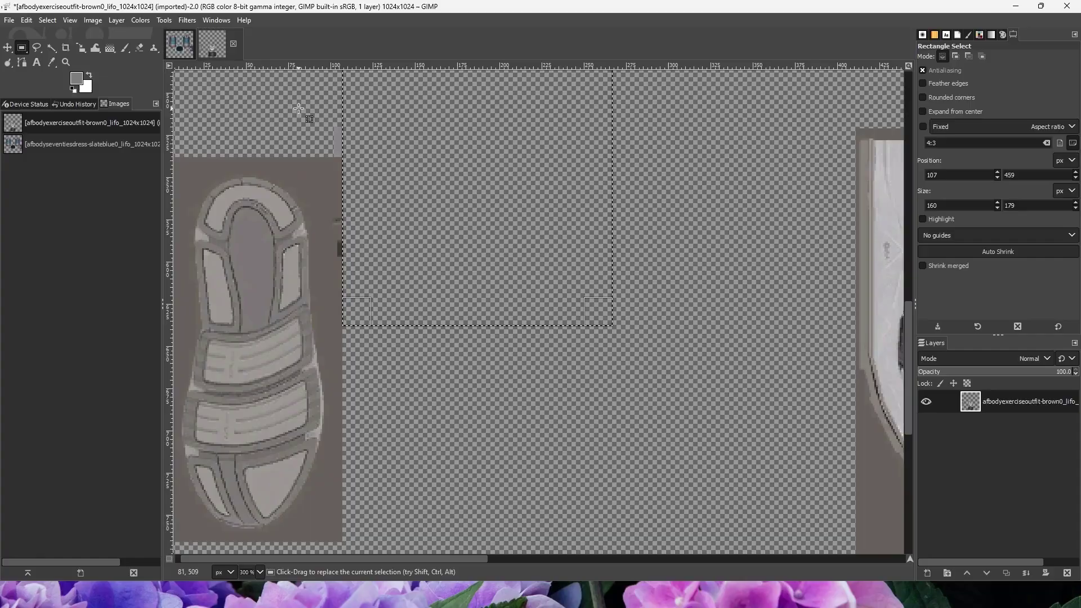
pyautogui.moveTo(298, 102); pyautogui.dragTo(380, 157)
pyautogui.press('Delete')
pyautogui.click(693, 250)
# Step: Erase the dark blue ribbed block below the sneaker and clear the selection
pyautogui.scroll(-9, 652, 436)
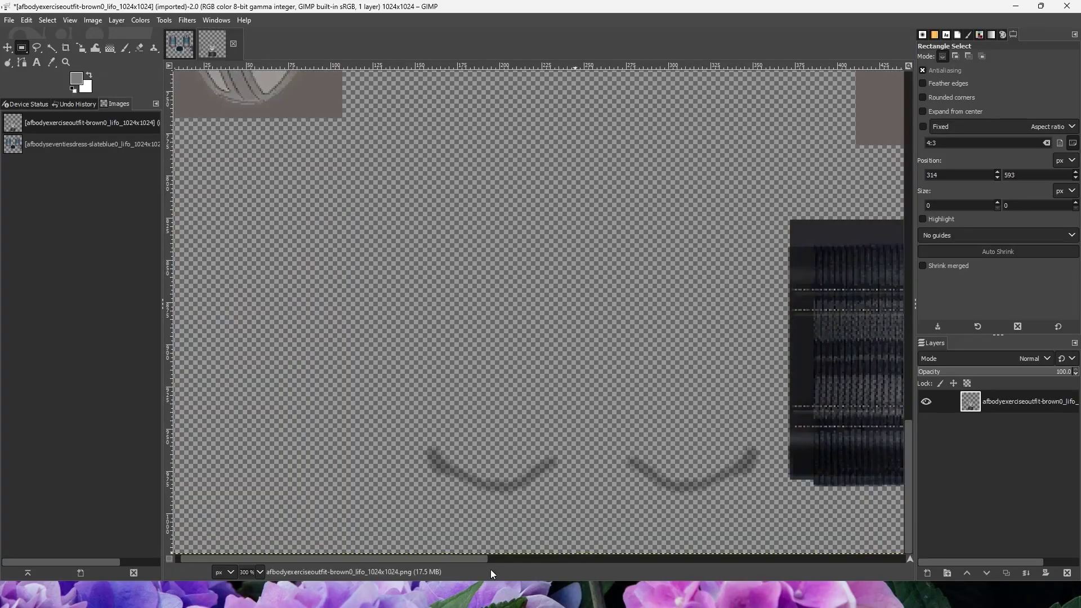
pyautogui.moveTo(477, 561); pyautogui.dragTo(665, 566)
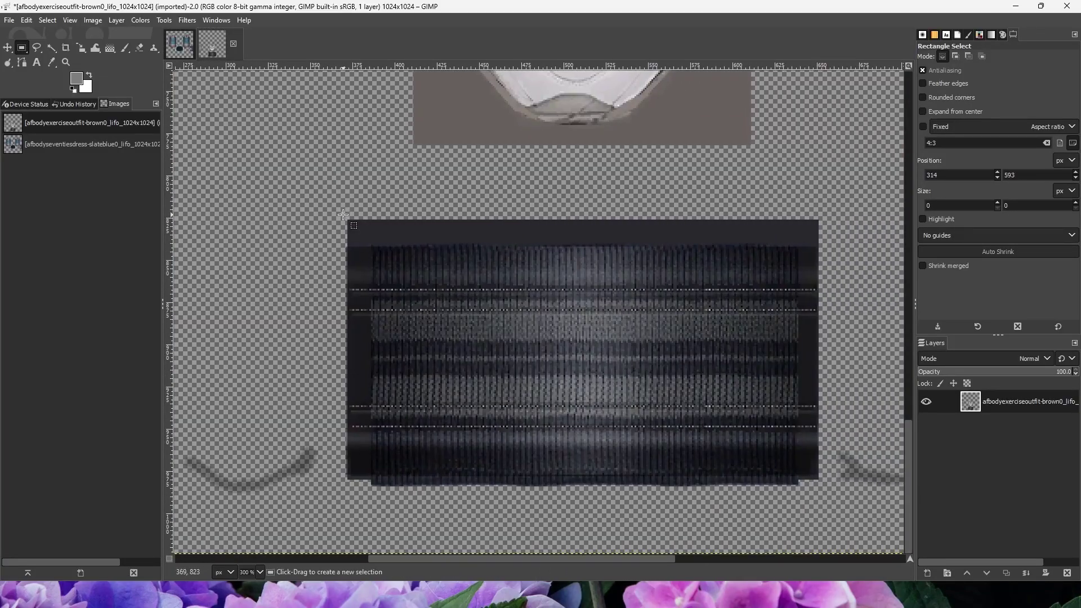
pyautogui.moveTo(343, 214); pyautogui.dragTo(820, 498)
pyautogui.press('Delete')
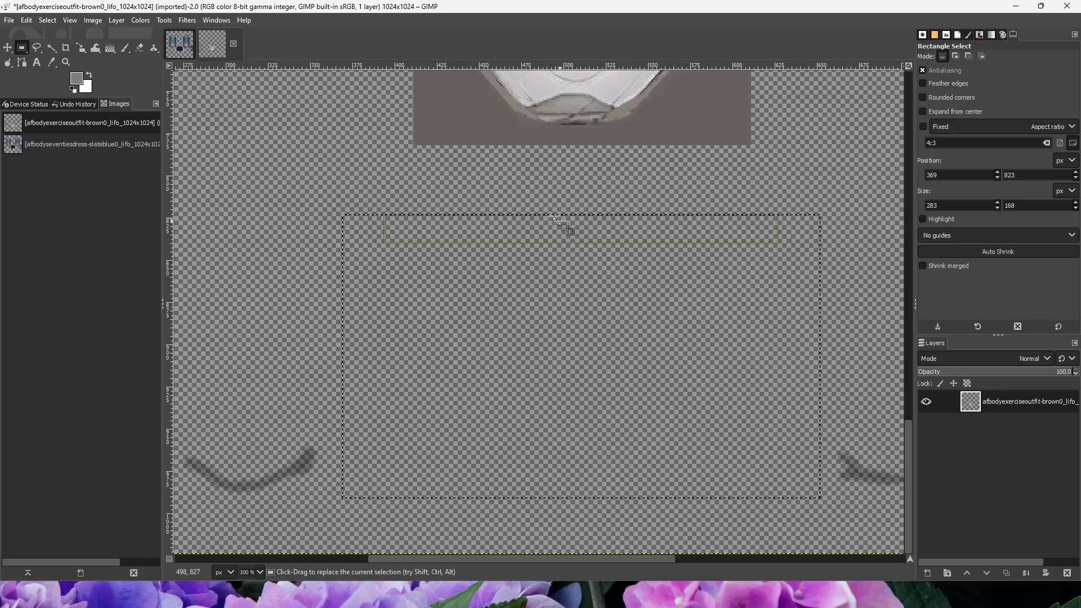
pyautogui.click(534, 163)
pyautogui.keyDown('ctrl'); pyautogui.scroll(-5, 533, 163); pyautogui.keyUp('ctrl')
# Step: Overwrite afbodyexerciseoutfit-brown0_lifo_1024x1024.png with the shoe-only texture and close that image
pyautogui.click(9, 19)
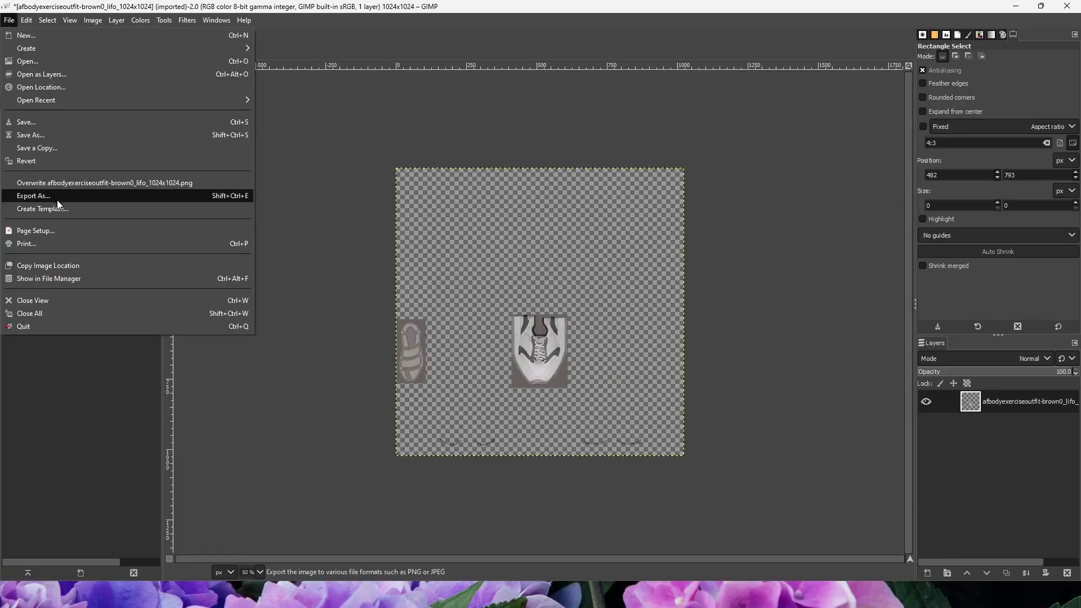
pyautogui.click(58, 182)
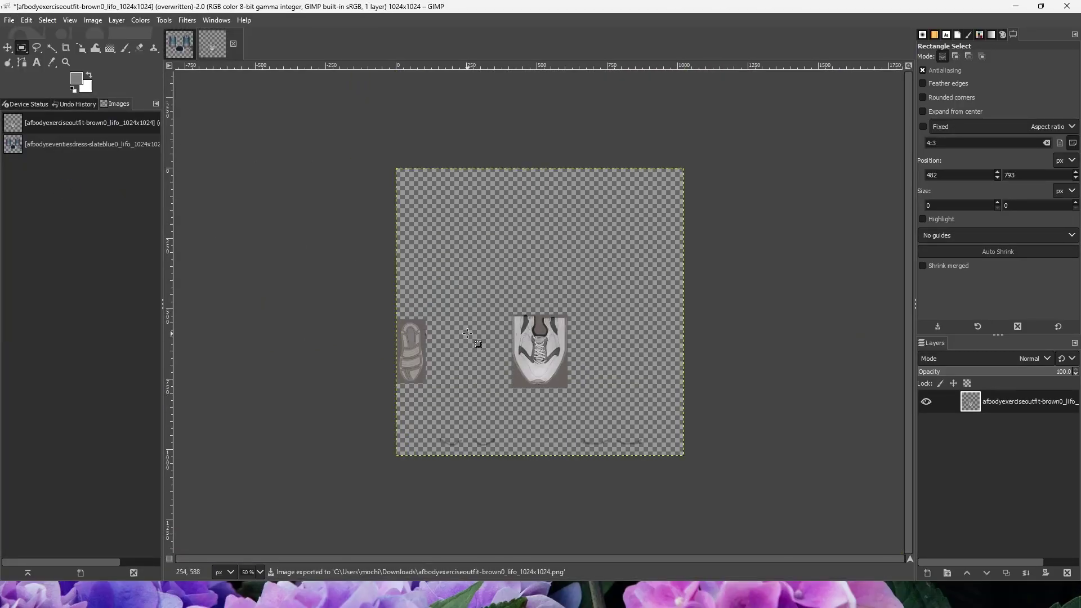
pyautogui.hotkey('ctrl', 'w')
pyautogui.hotkey('ctrl', 'd')
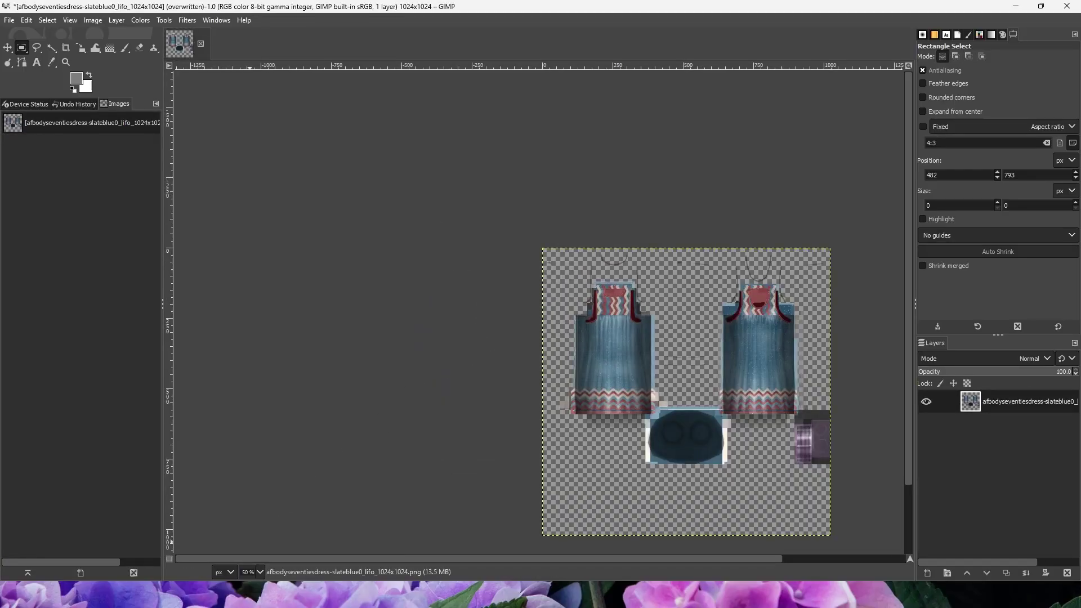
# Step: Switch to MilkShape 3D and reload the edited afbodyexerciseoutfit-brown0 texture for Material02
pyautogui.click(217, 595)
pyautogui.click(155, 535)
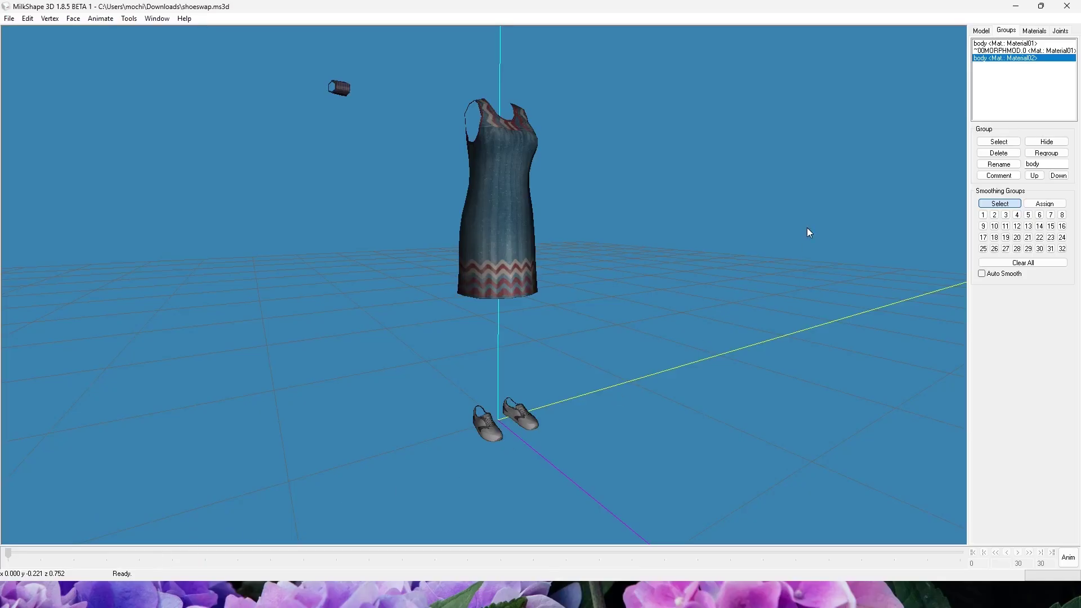
pyautogui.click(1034, 30)
pyautogui.click(996, 50)
pyautogui.click(997, 241)
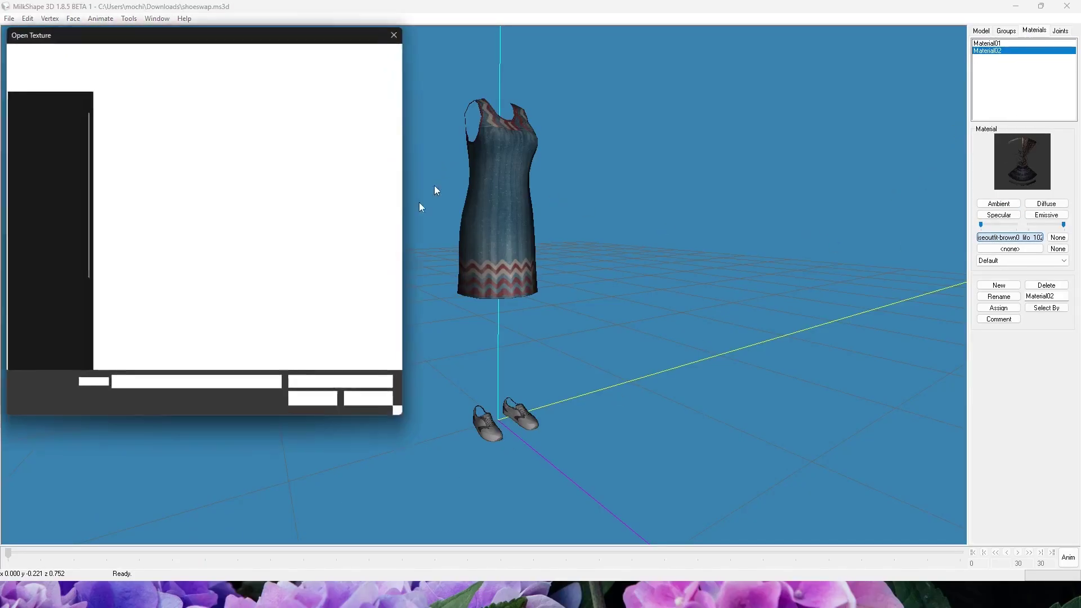
pyautogui.doubleClick(169, 140)
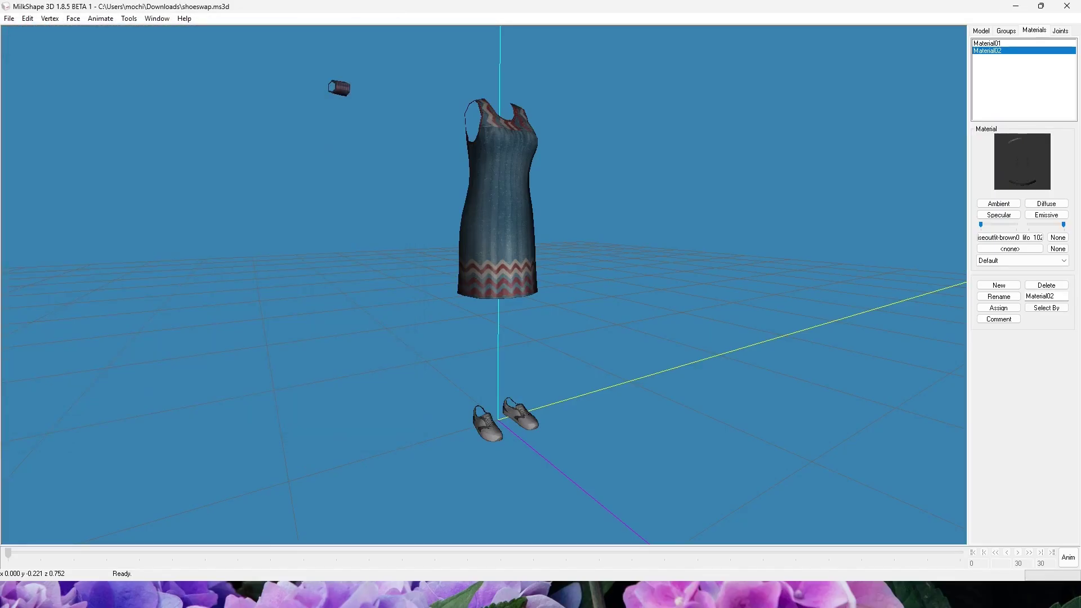
# Step: Check the shoe group's UV layout against the edited texture in the Texture Coordinate Editor, and close it
pyautogui.hotkey('ctrl', 't')
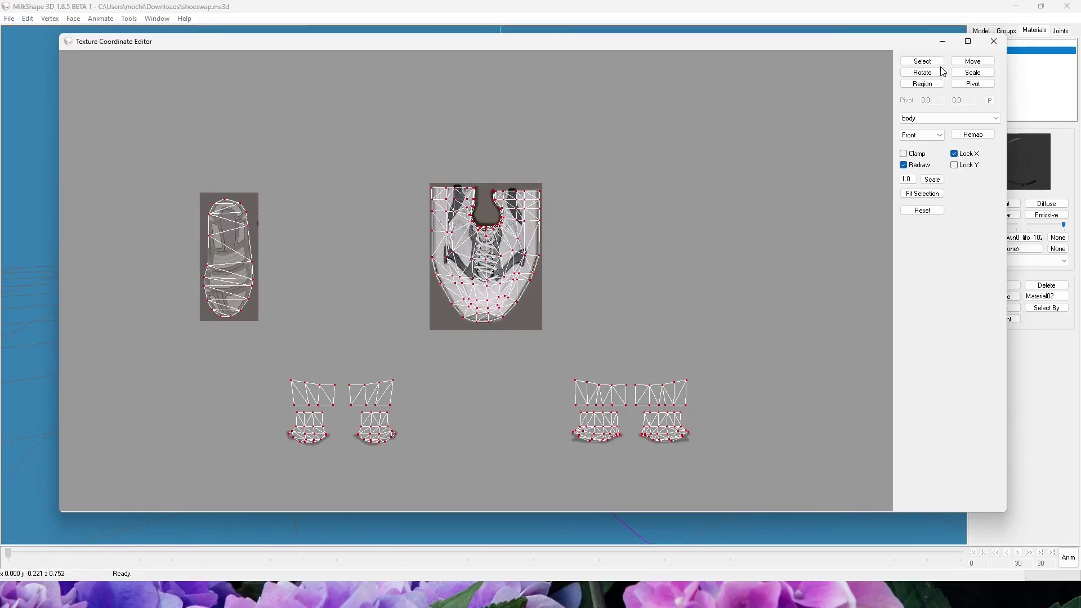
pyautogui.click(995, 41)
pyautogui.moveTo(682, 274); pyautogui.dragTo(614, 288)
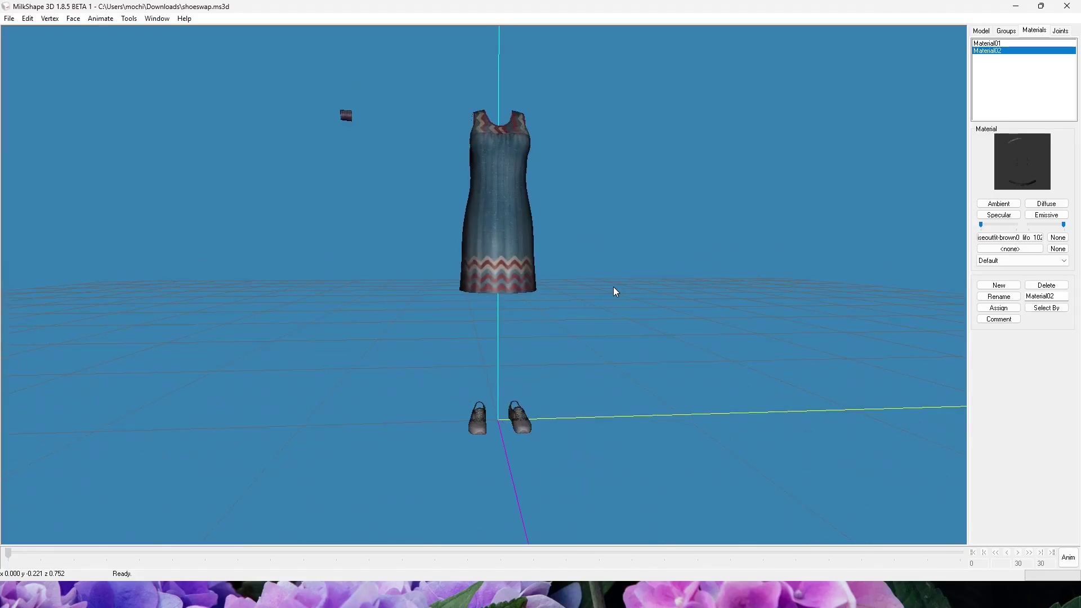
# Step: Switch to GIMP and add afbodyexerciseoutfit-brown0_lifo_1024x1024.png as a layer above the seventies dress texture
pyautogui.click(273, 595)
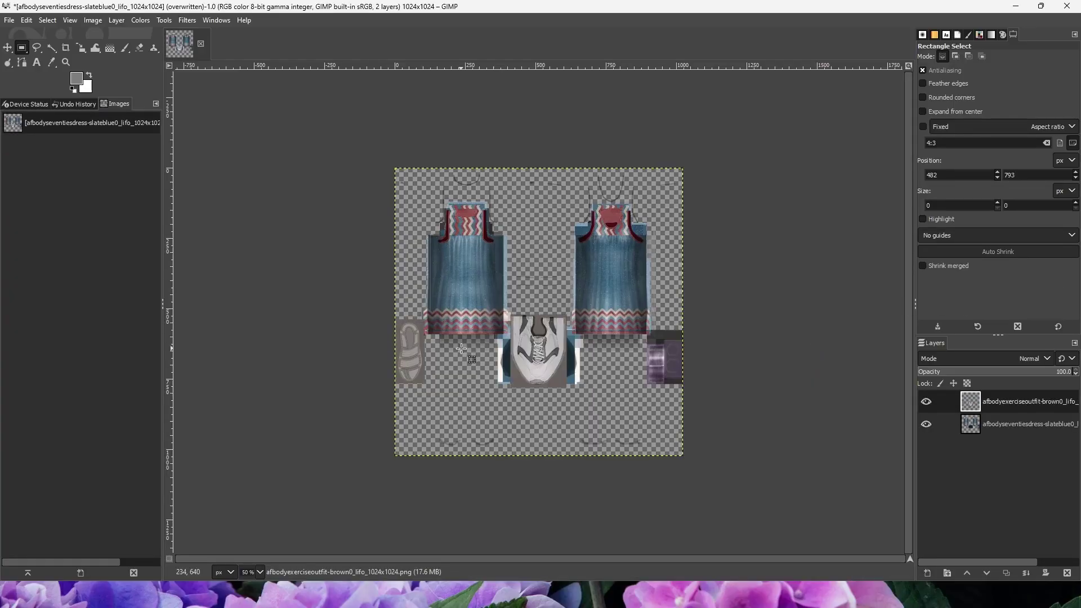
pyautogui.keyDown('ctrl'); pyautogui.scroll(1, 607, 439); pyautogui.keyUp('ctrl')
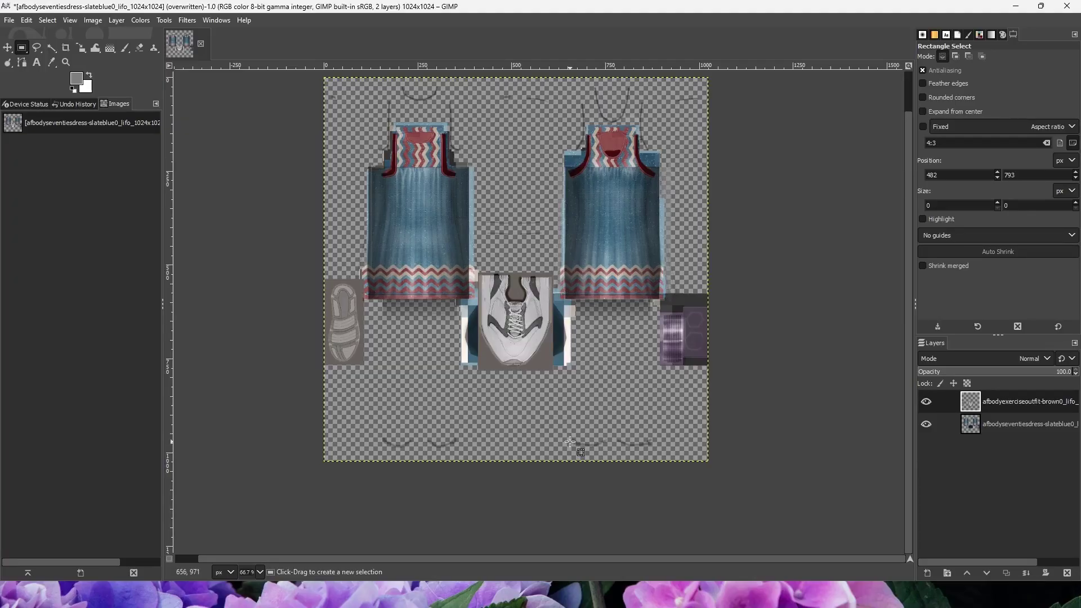
pyautogui.press('m')
pyautogui.moveTo(519, 325); pyautogui.dragTo(519, 407)
pyautogui.hotkey('ctrl', 'z')
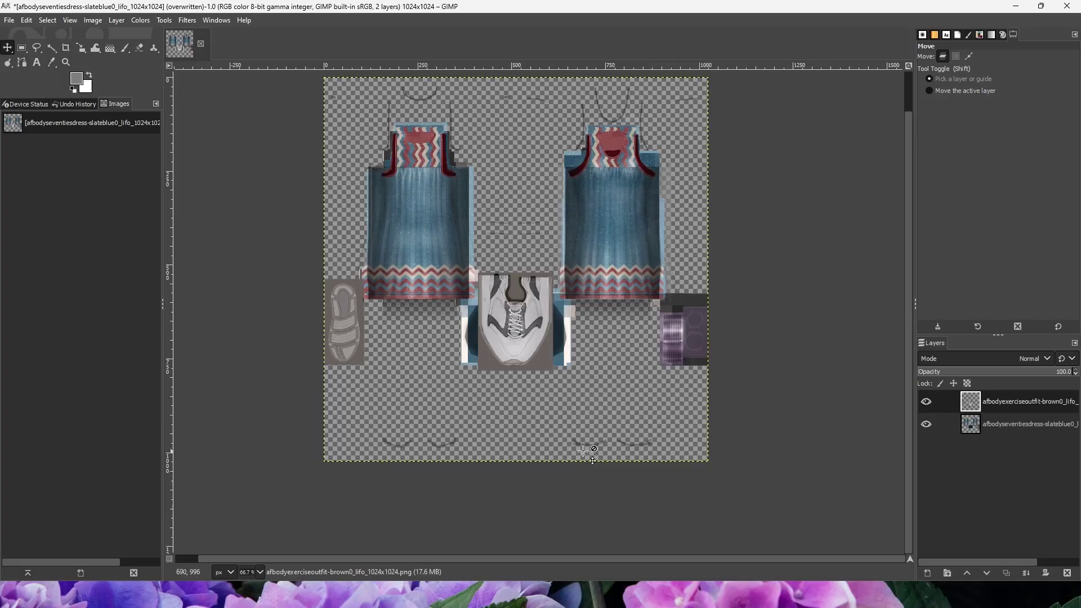
# Step: Cut the shoe sole and sneaker upper from the exercise outfit layer and paste them as a new layer
pyautogui.press('r')
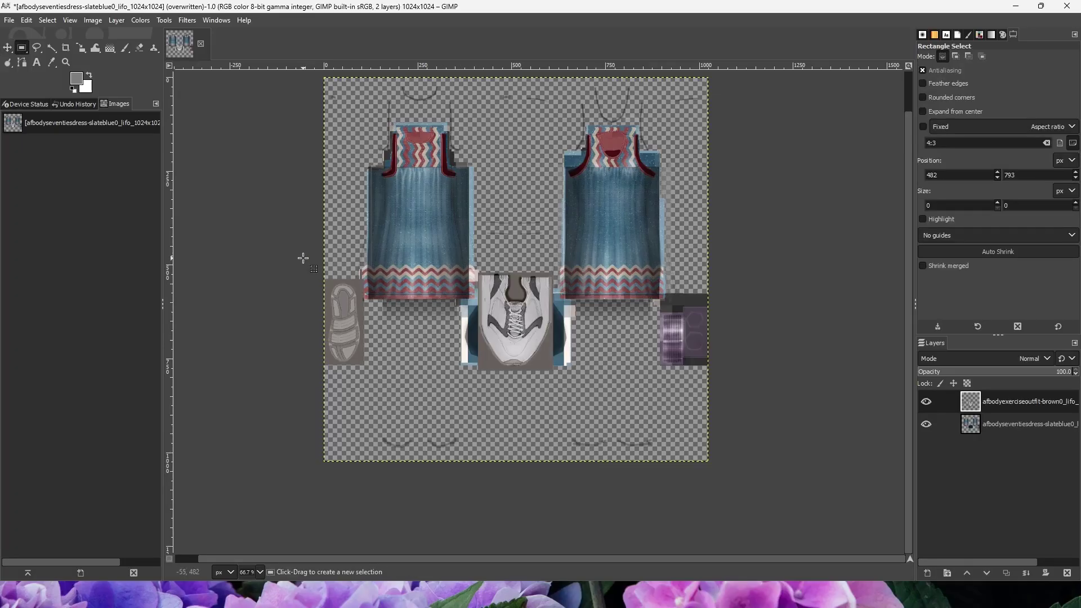
pyautogui.moveTo(303, 259); pyautogui.dragTo(564, 382)
pyautogui.hotkey('ctrl', 'x')
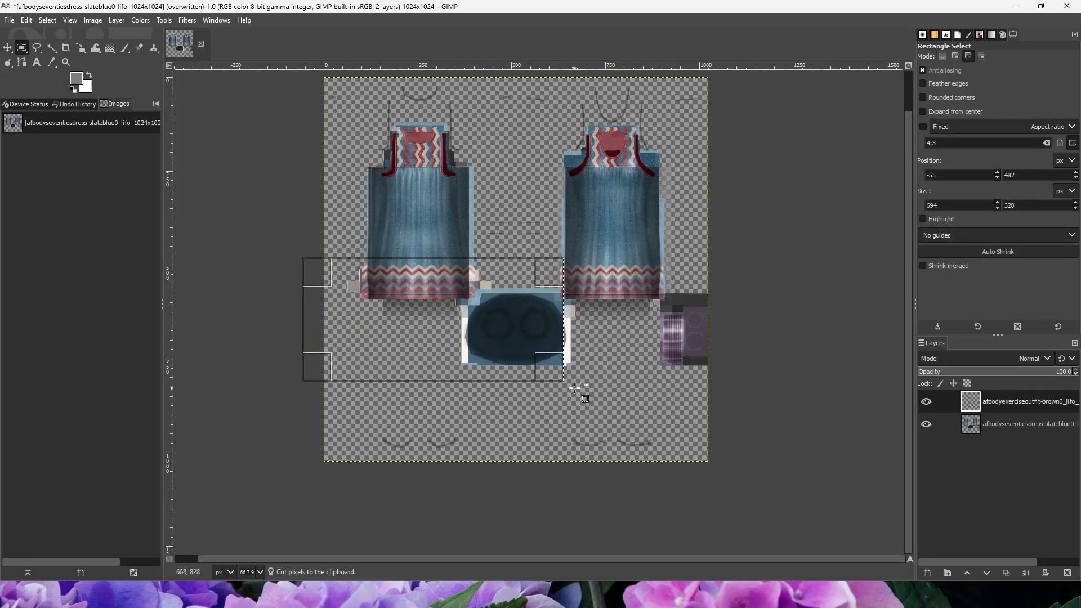
pyautogui.hotkey('ctrl', 'v')
pyautogui.click(928, 573)
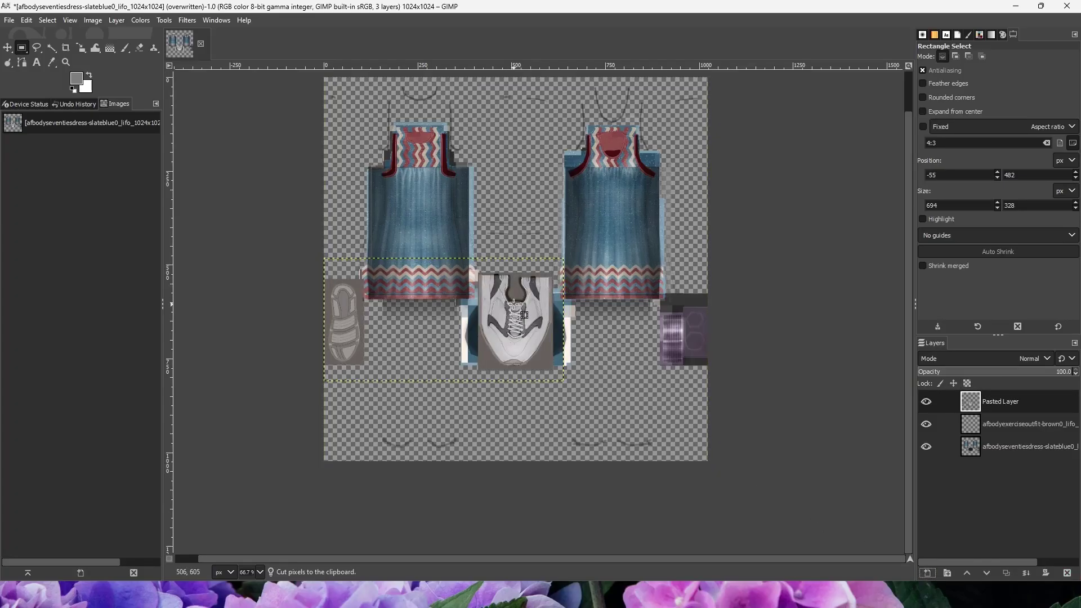
# Step: Move the pasted shoe layer straight down by 247 px, into the empty area near the image's bottom edge
pyautogui.keyDown('ctrl'); pyautogui.scroll(1, 468, 403); pyautogui.keyUp('ctrl')
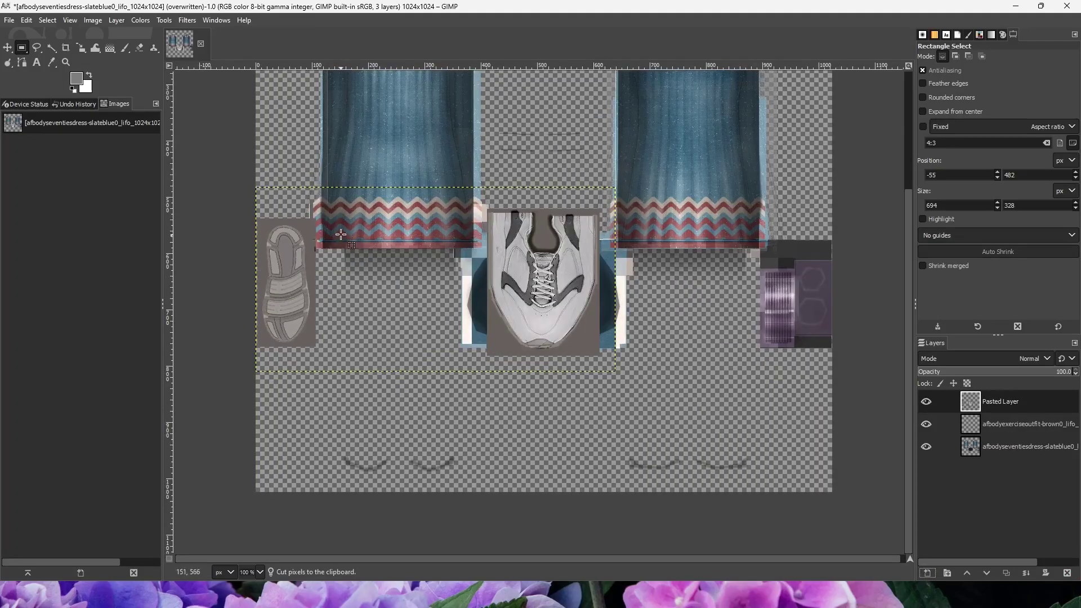
pyautogui.press('m')
pyautogui.moveTo(555, 305); pyautogui.dragTo(555, 445)
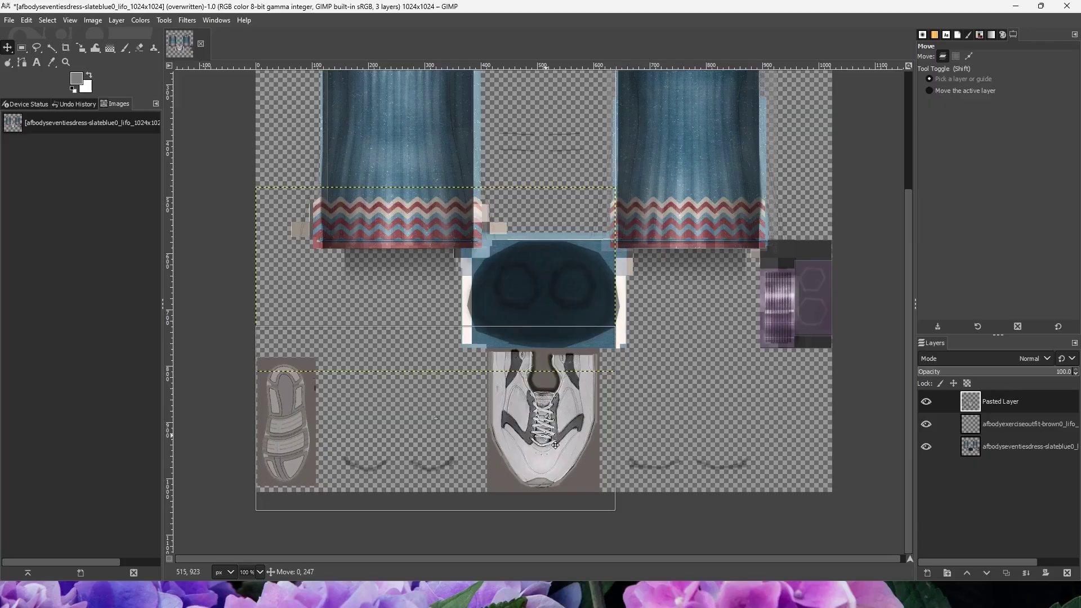
pyautogui.moveTo(555, 445); pyautogui.dragTo(555, 445)
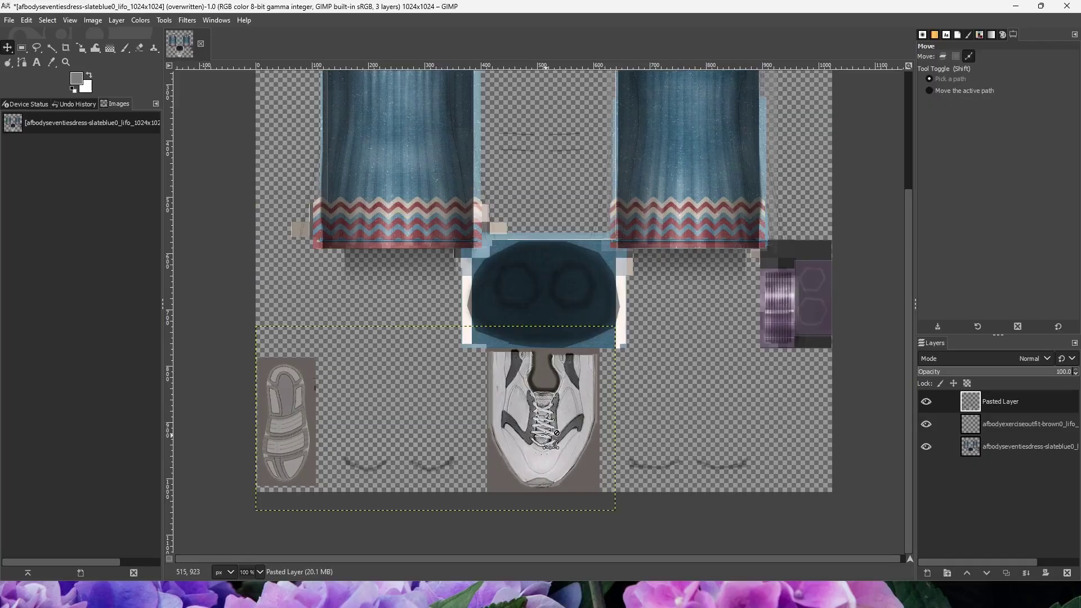
# Step: Overwrite afbodyseventiesdress-slateblue0_lifo_1024x1024.png with the combined dress and shoe texture
pyautogui.keyDown('ctrl'); pyautogui.scroll(-1, 684, 379); pyautogui.keyUp('ctrl')
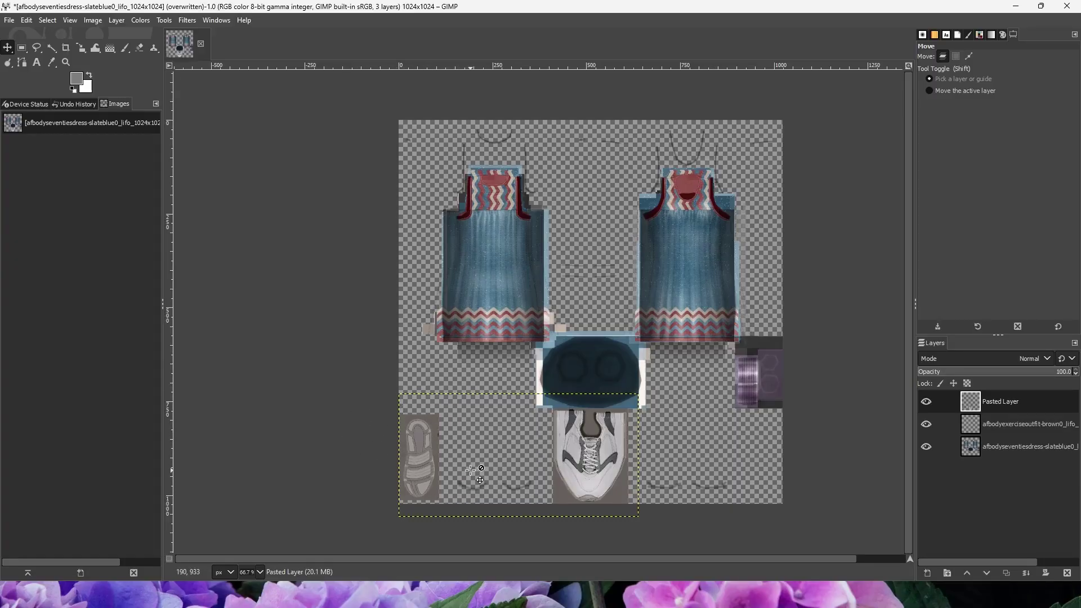
pyautogui.click(9, 20)
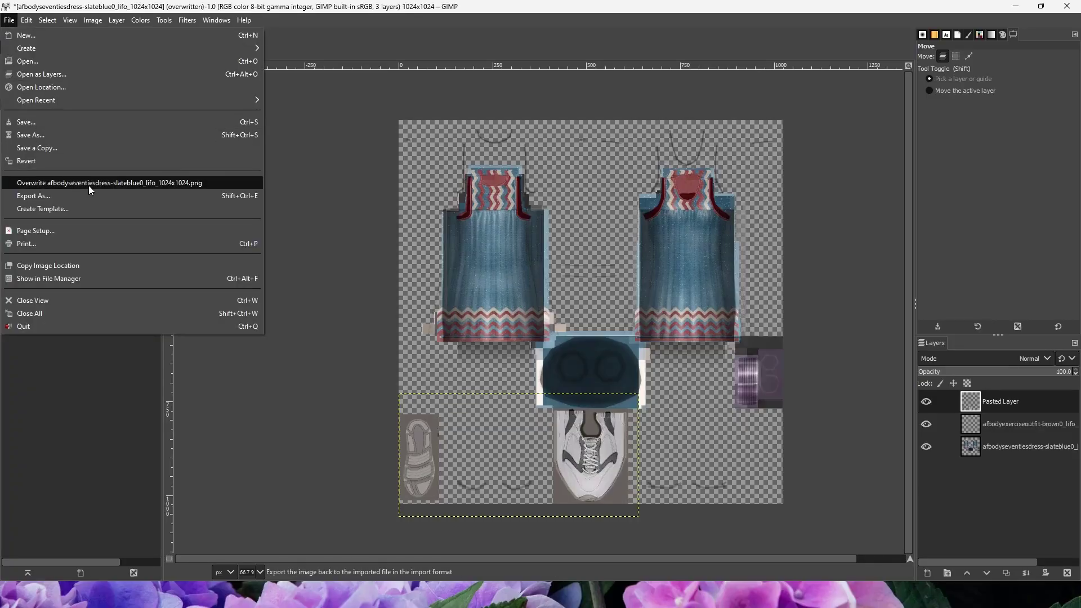
pyautogui.click(89, 185)
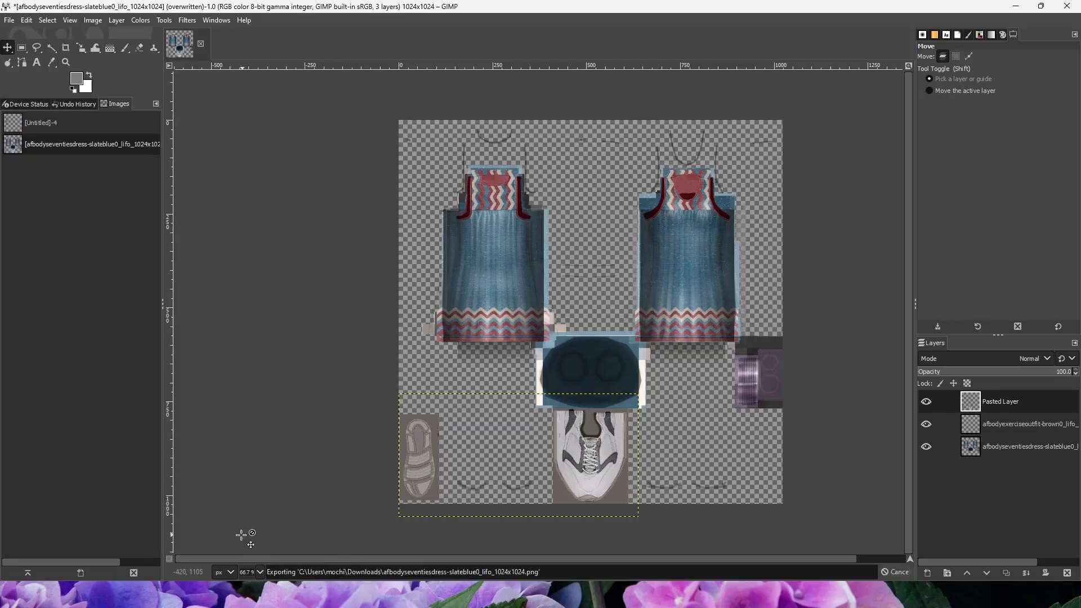
# Step: Switch to MilkShape 3D and create a new material alongside Material01 and Material02
pyautogui.click(151, 532)
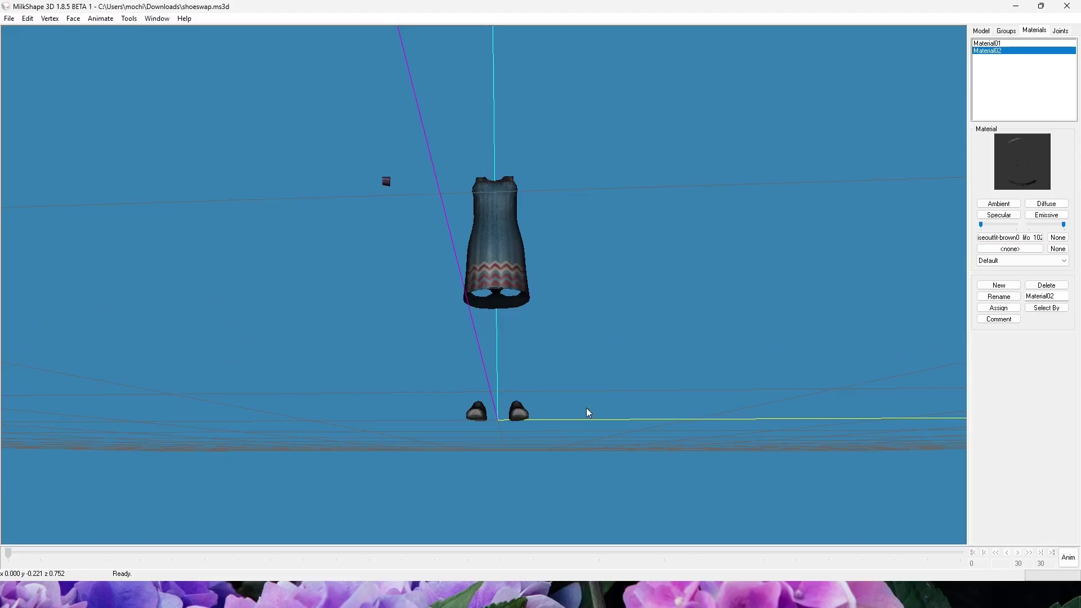
pyautogui.moveTo(673, 242); pyautogui.dragTo(694, 318)
pyautogui.click(1001, 236)
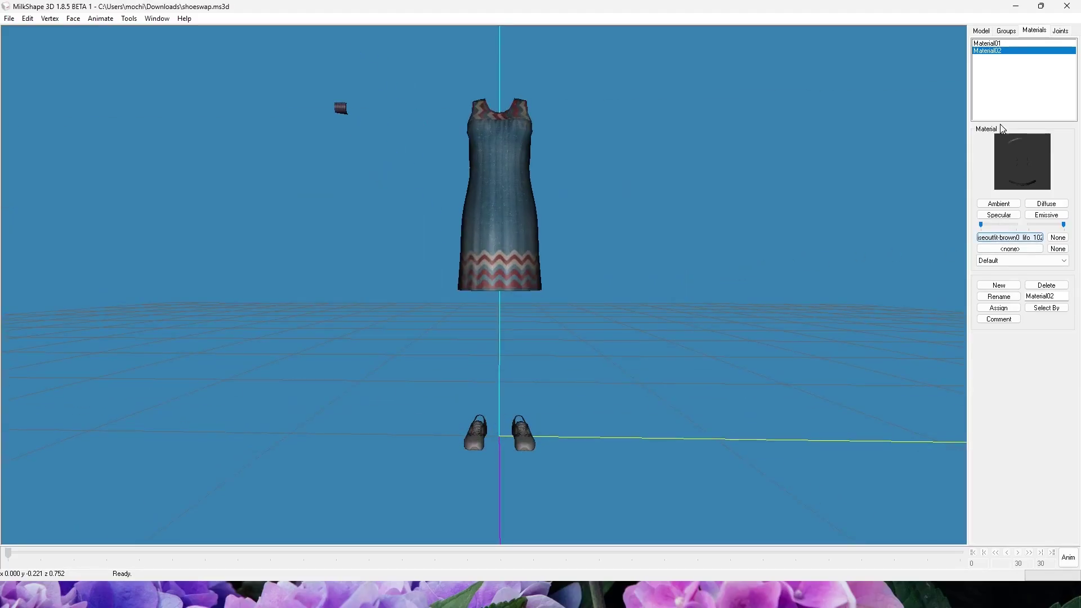
pyautogui.click(1001, 50)
pyautogui.click(1000, 285)
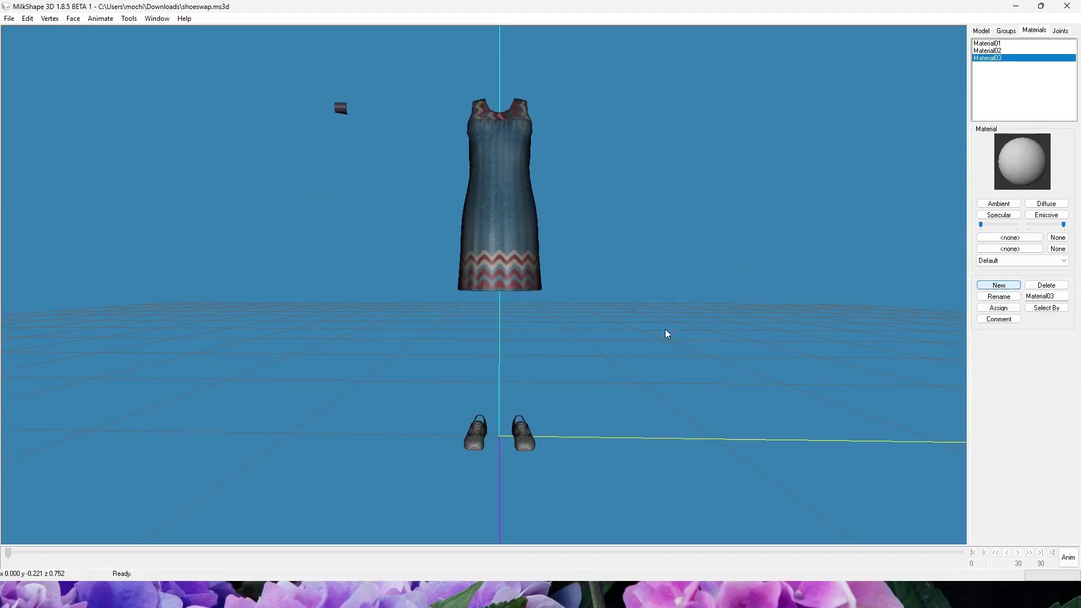
# Step: Assign Material03 to the model and load afbodyseventiesdress-slateblue0_lifo_1024x1024.png as its texture
pyautogui.moveTo(666, 333); pyautogui.dragTo(474, 322)
pyautogui.click(999, 308)
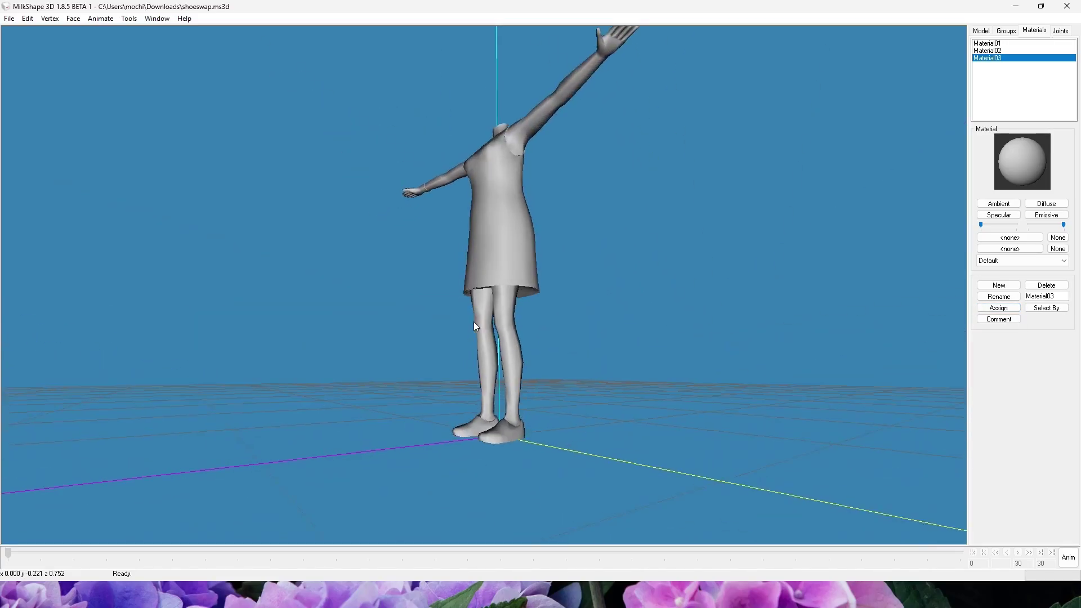
pyautogui.click(1010, 238)
pyautogui.doubleClick(260, 171)
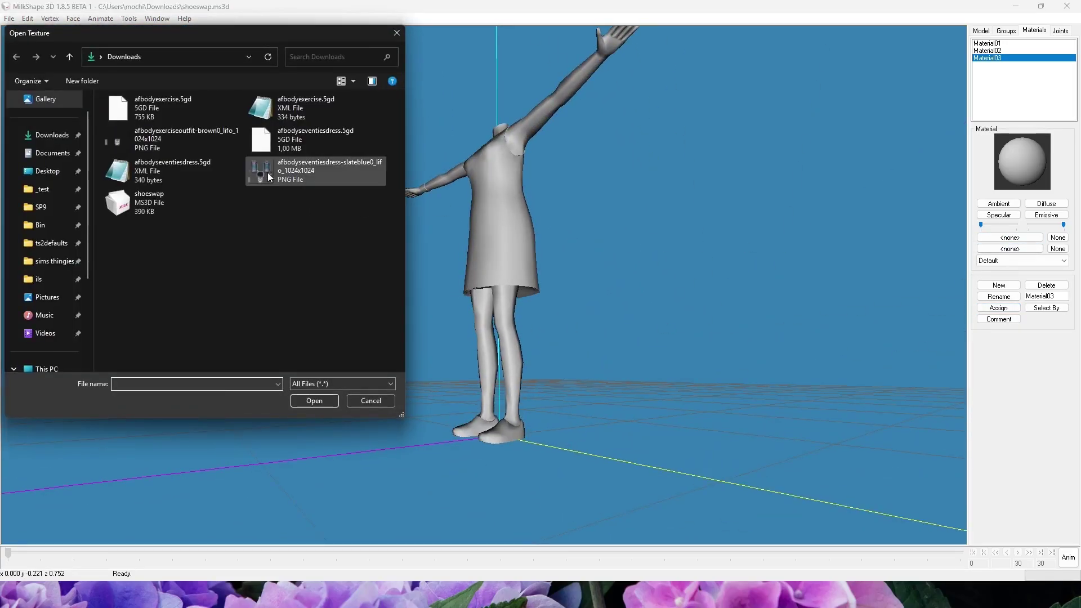
pyautogui.moveTo(428, 236); pyautogui.dragTo(272, 137)
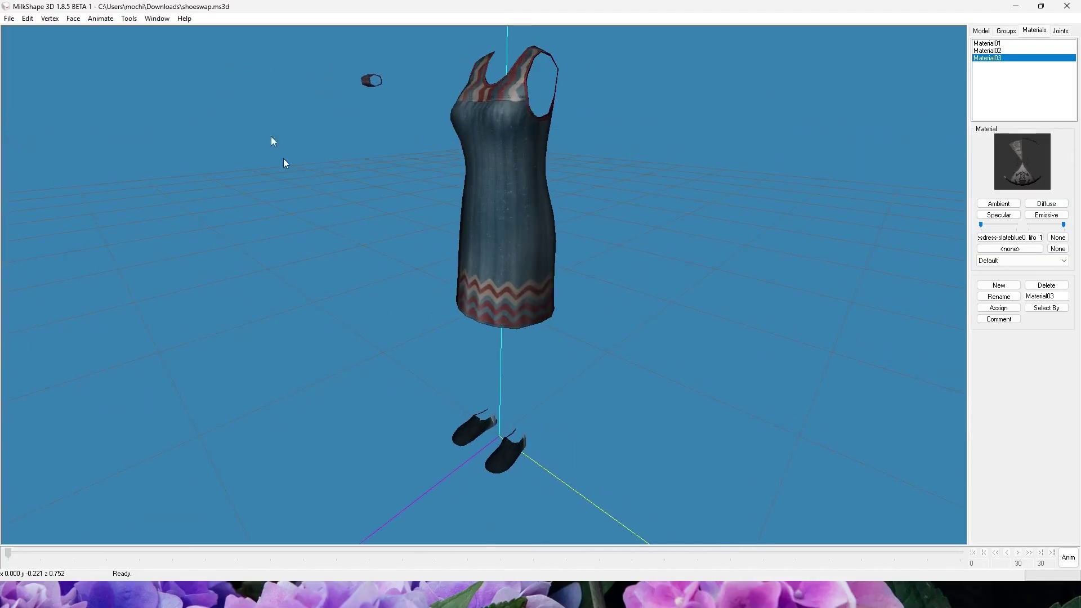
# Step: Show the body group in the Texture Coordinate Editor and select the UVs of the shoe sole and shoe upper
pyautogui.click(157, 20)
pyautogui.click(195, 60)
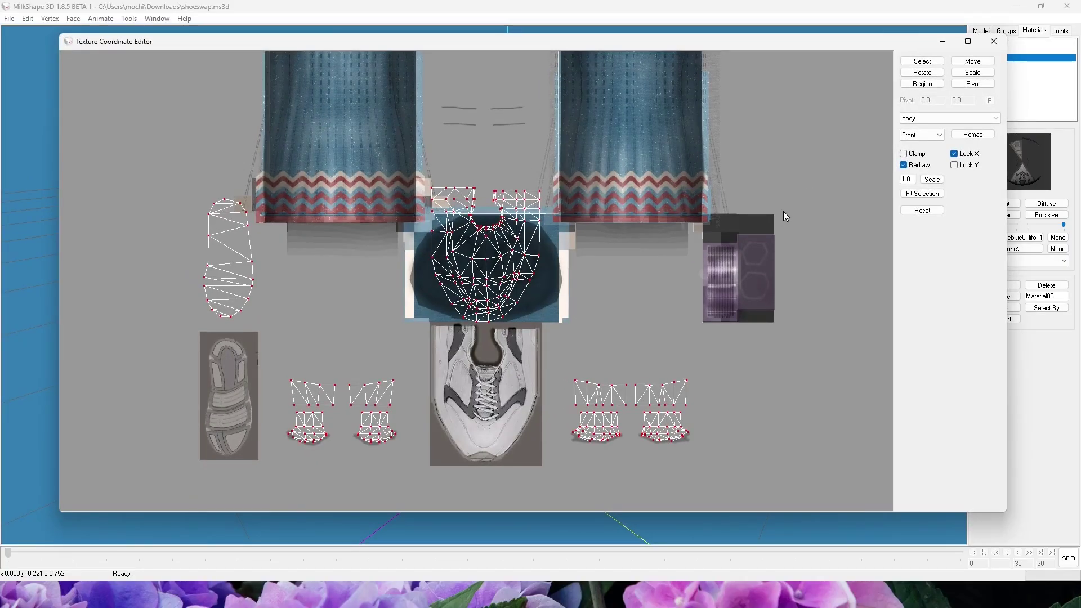
pyautogui.click(922, 61)
pyautogui.moveTo(157, 174); pyautogui.dragTo(583, 327)
# Step: Try to move the selected shoe UVs freehand onto the sneaker and sole texture, first unlocked and again with X locked
pyautogui.click(973, 61)
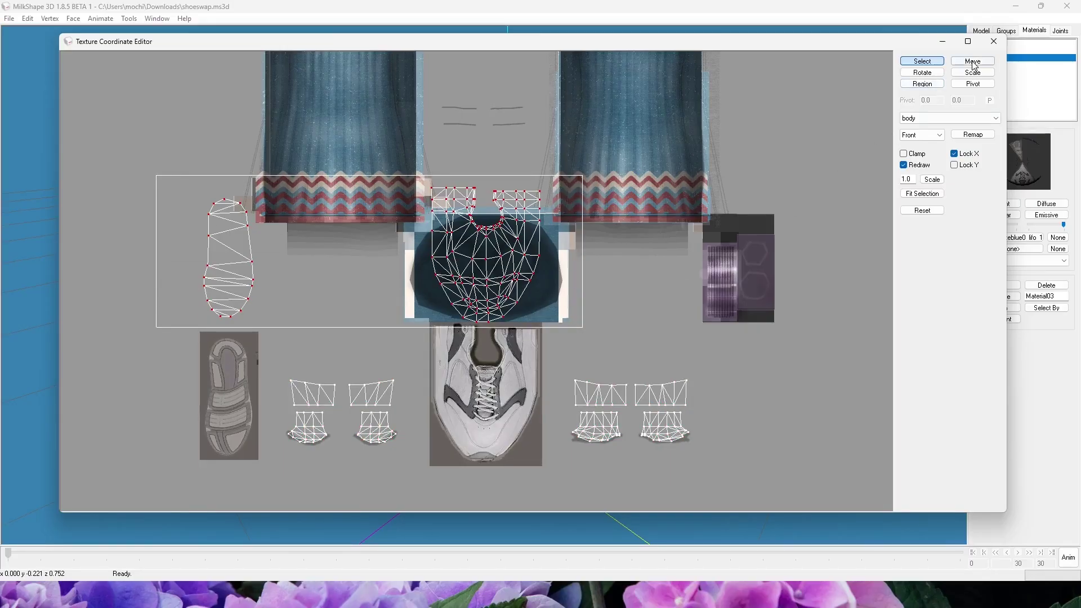
pyautogui.click(955, 154)
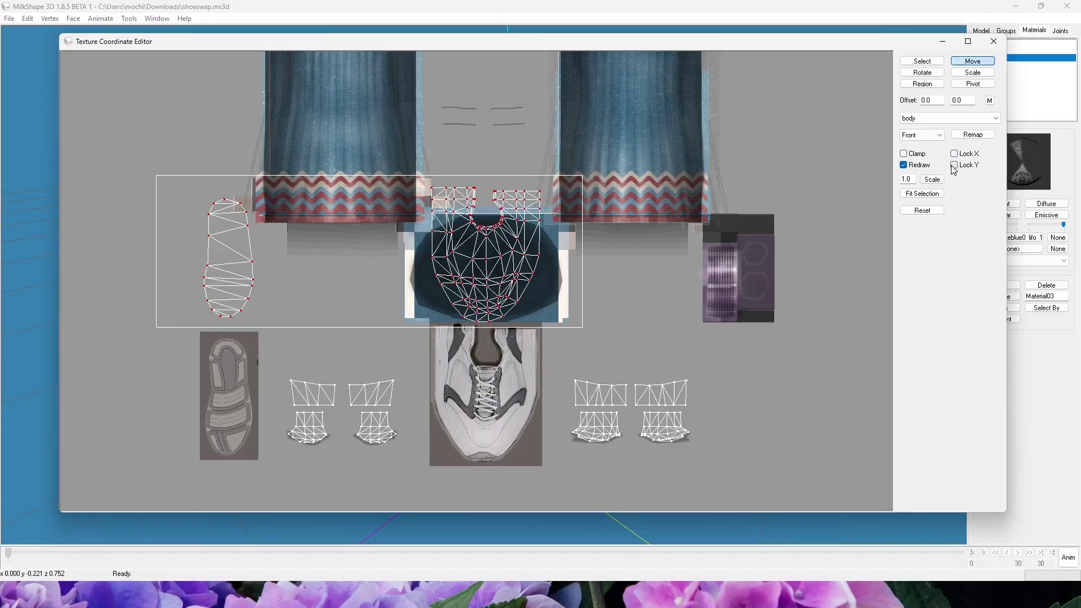
pyautogui.moveTo(412, 268)
pyautogui.mouseDown()
pyautogui.moveTo(468, 265)
pyautogui.moveTo(387, 265)
pyautogui.moveTo(428, 268)
pyautogui.mouseUp()
pyautogui.hotkey('ctrl', 'z')
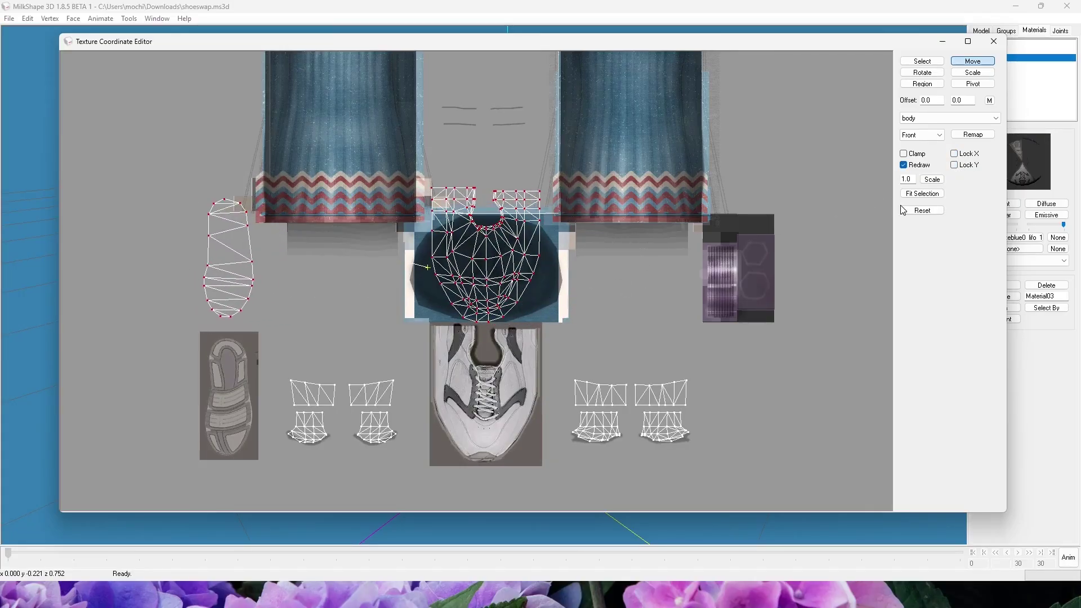
pyautogui.click(956, 154)
pyautogui.moveTo(496, 284); pyautogui.dragTo(497, 426)
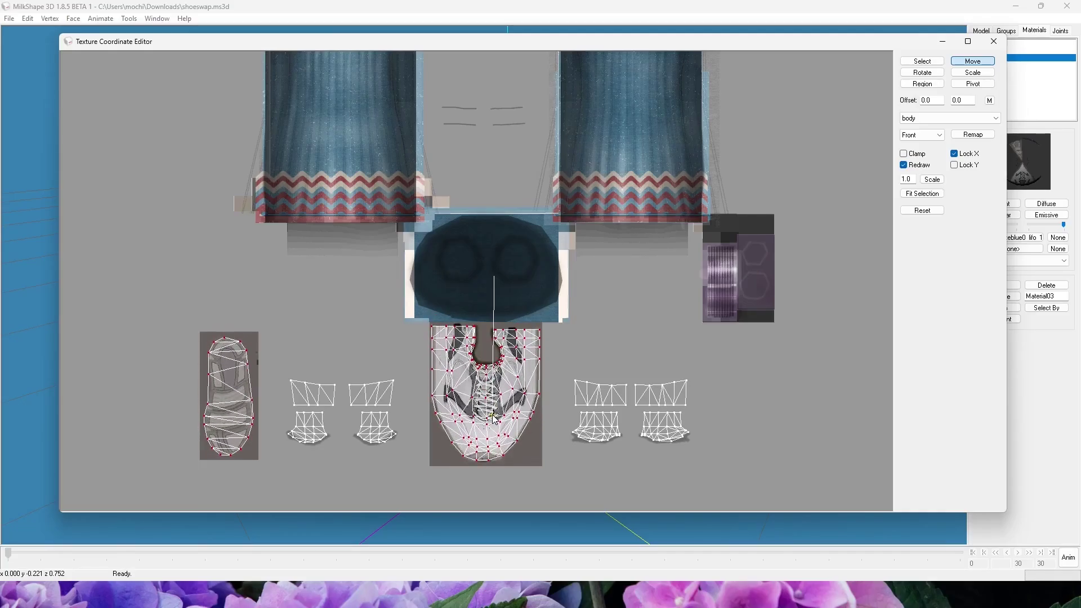
pyautogui.hotkey('ctrl', 'z')
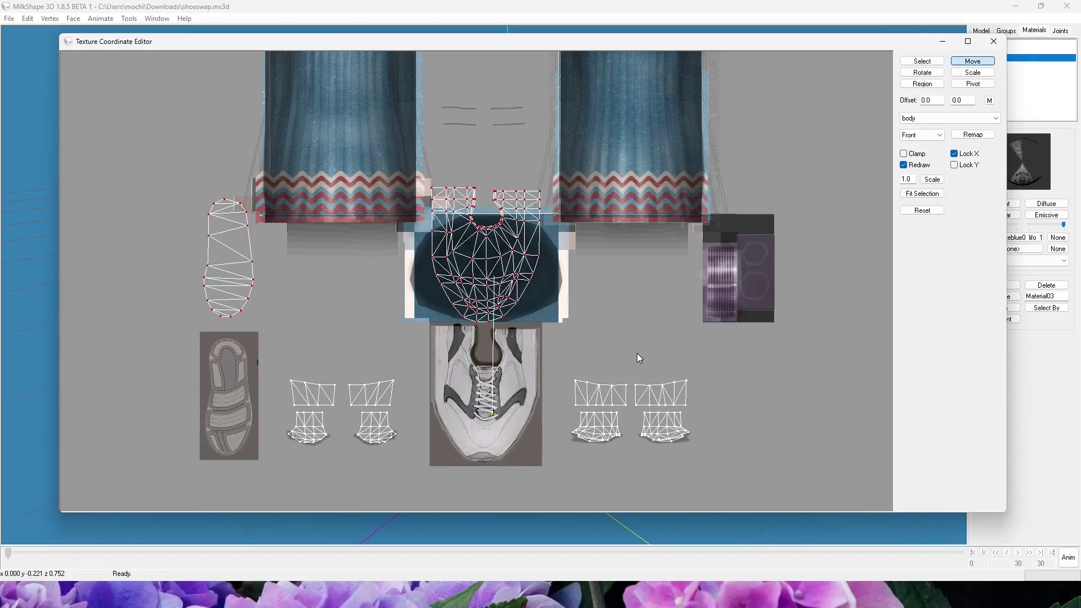
pyautogui.click(923, 61)
pyautogui.click(994, 41)
# Step: Open Calculator and divide 247 by 1024 to get the vertical UV offset
pyautogui.moveTo(616, 451); pyautogui.dragTo(629, 413)
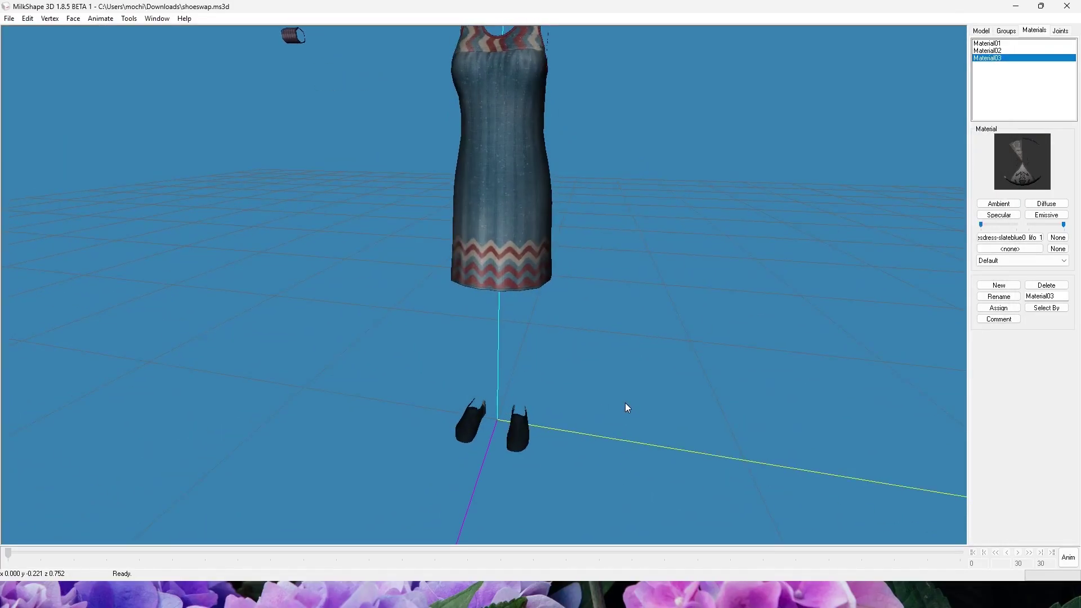
pyautogui.press('super')
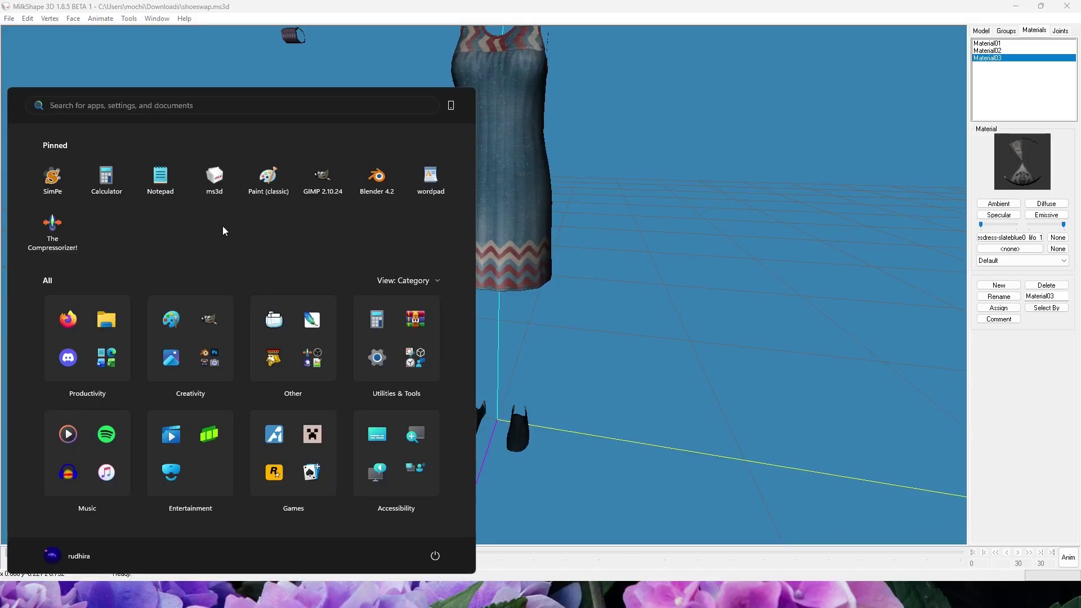
pyautogui.click(377, 319)
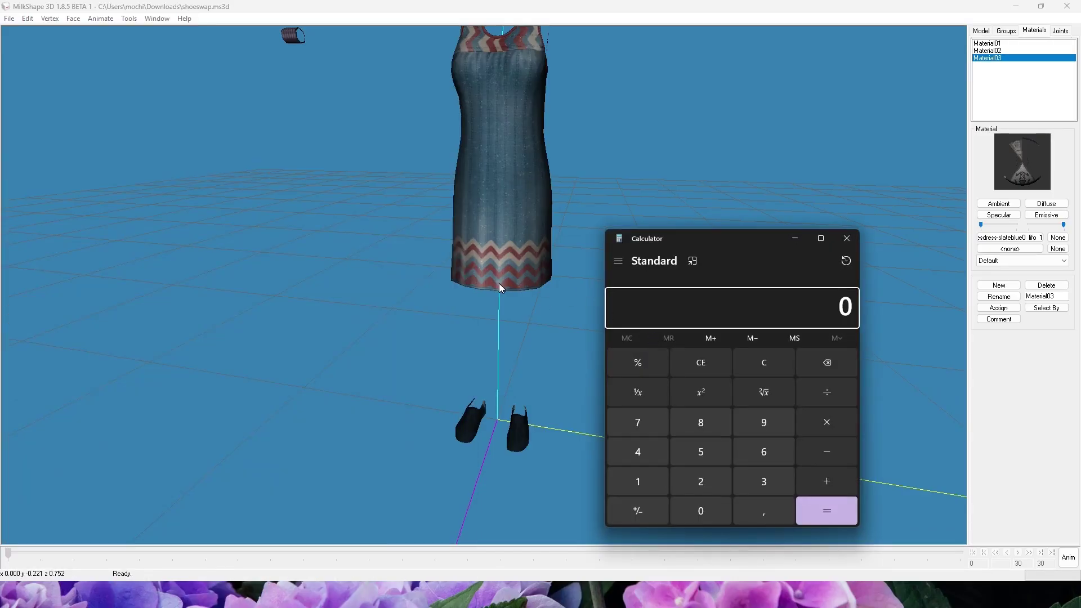
pyautogui.write('247')
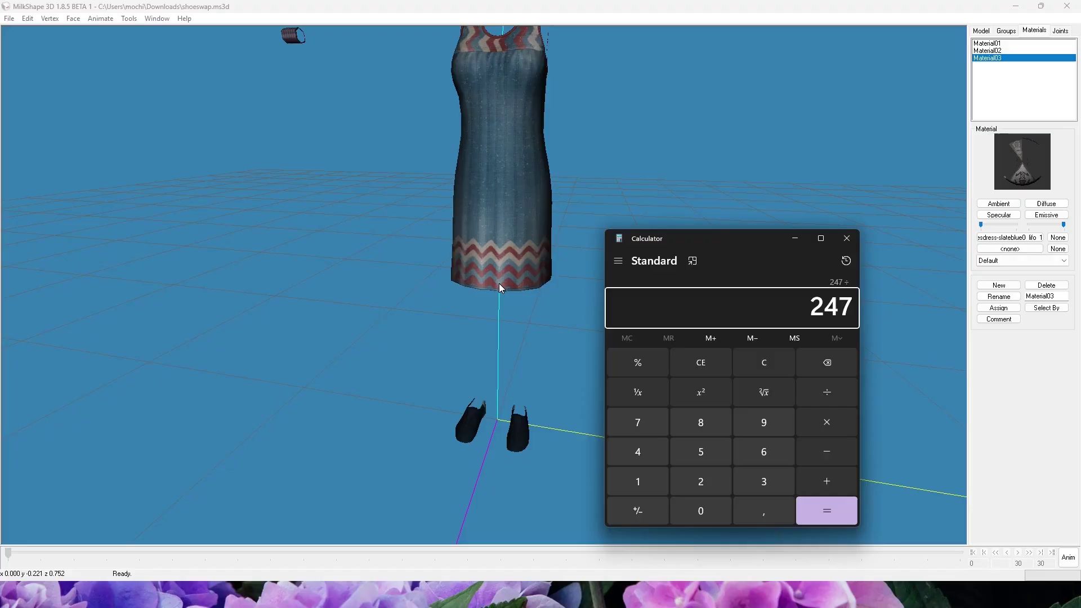
pyautogui.write('1024')
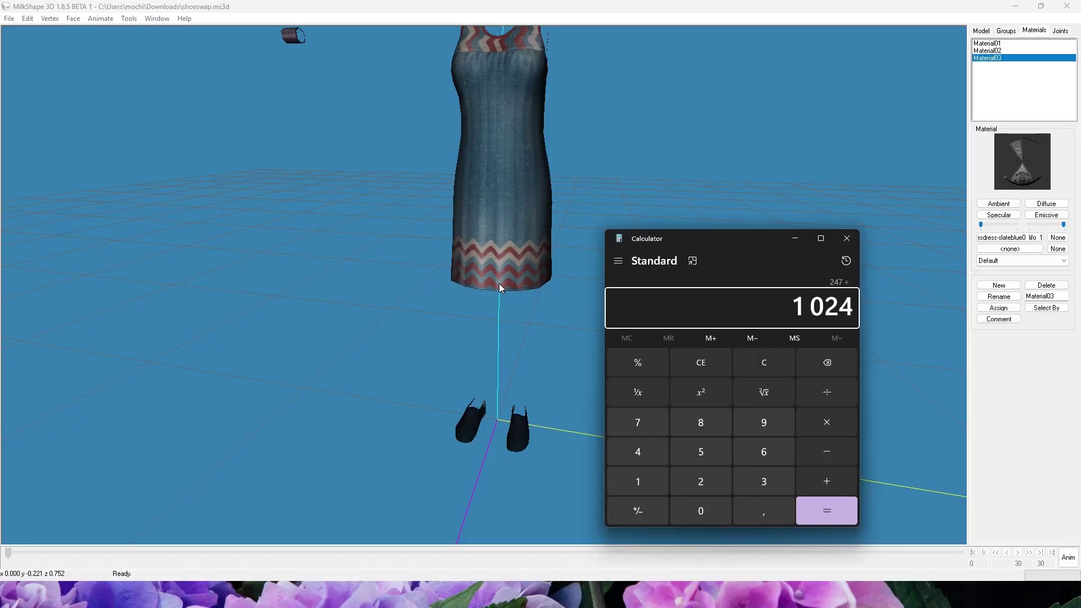
pyautogui.press('Return')
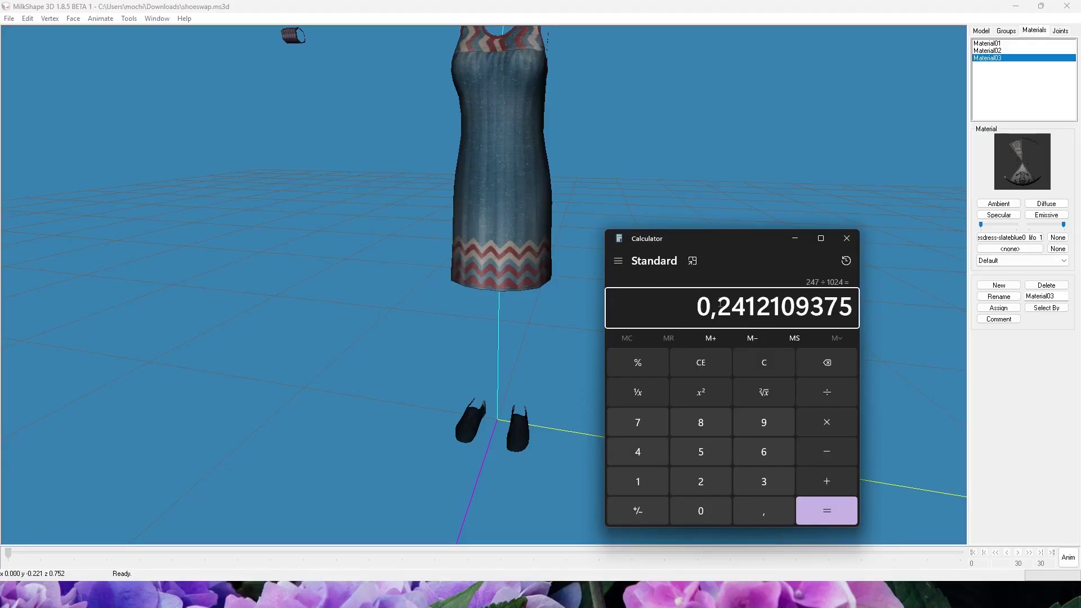
pyautogui.moveTo(719, 304); pyautogui.dragTo(849, 307)
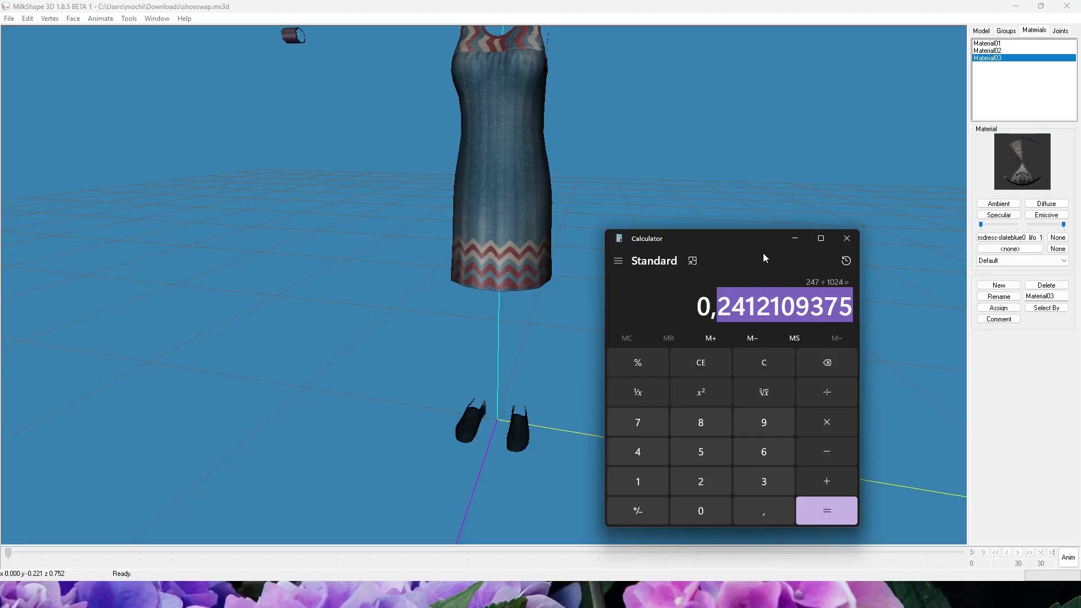
# Step: Return to the Texture Coordinate Editor and move the selected shoe UVs by a vertical offset of 0.2412109375
pyautogui.click(796, 247)
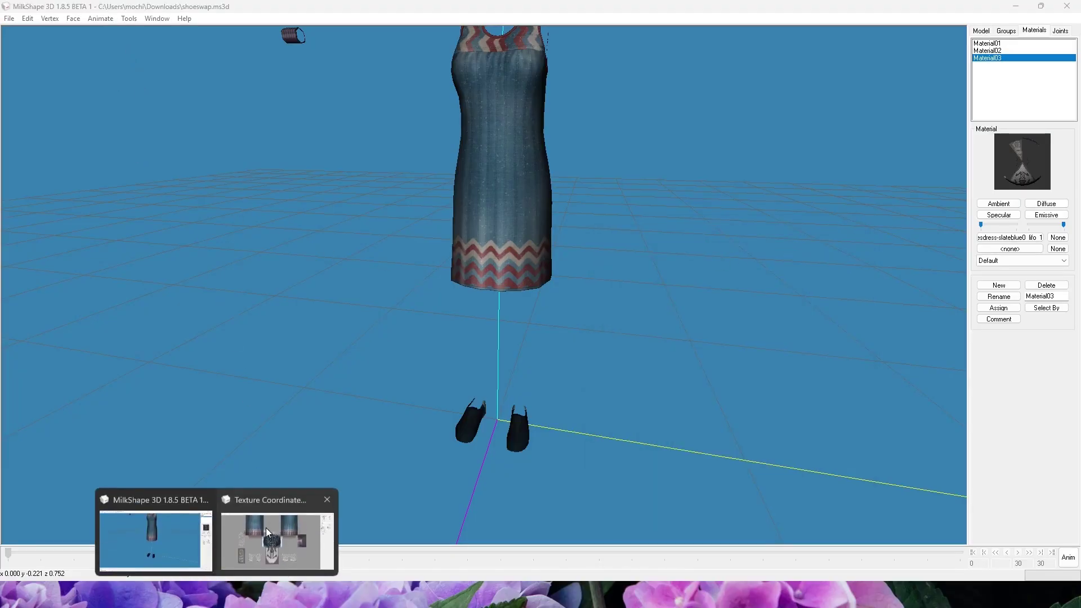
pyautogui.click(266, 528)
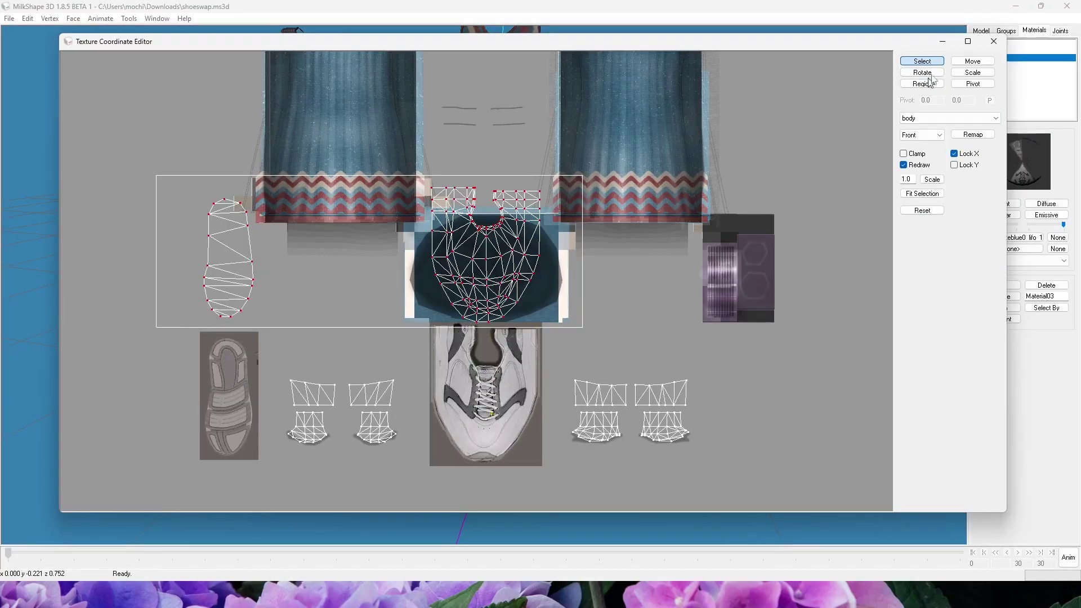
pyautogui.click(965, 62)
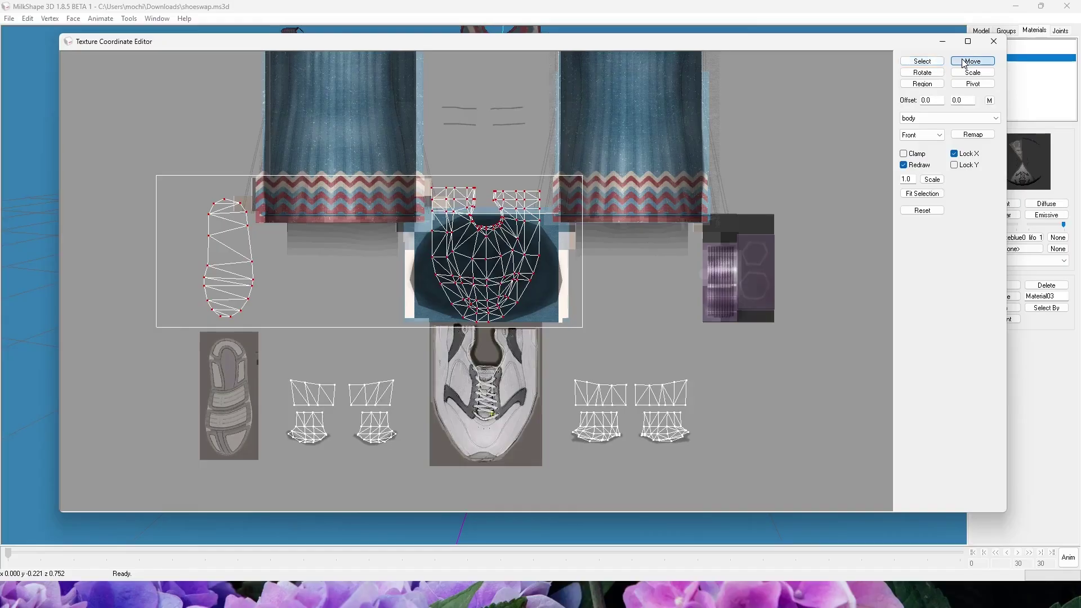
pyautogui.click(958, 100)
pyautogui.write('24121')
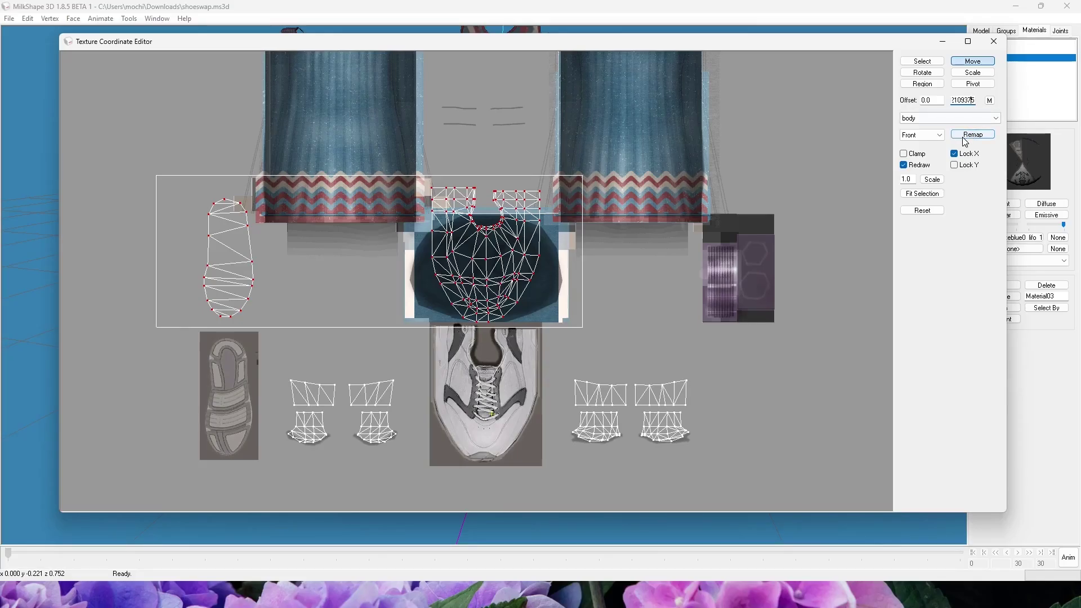
pyautogui.click(514, 594)
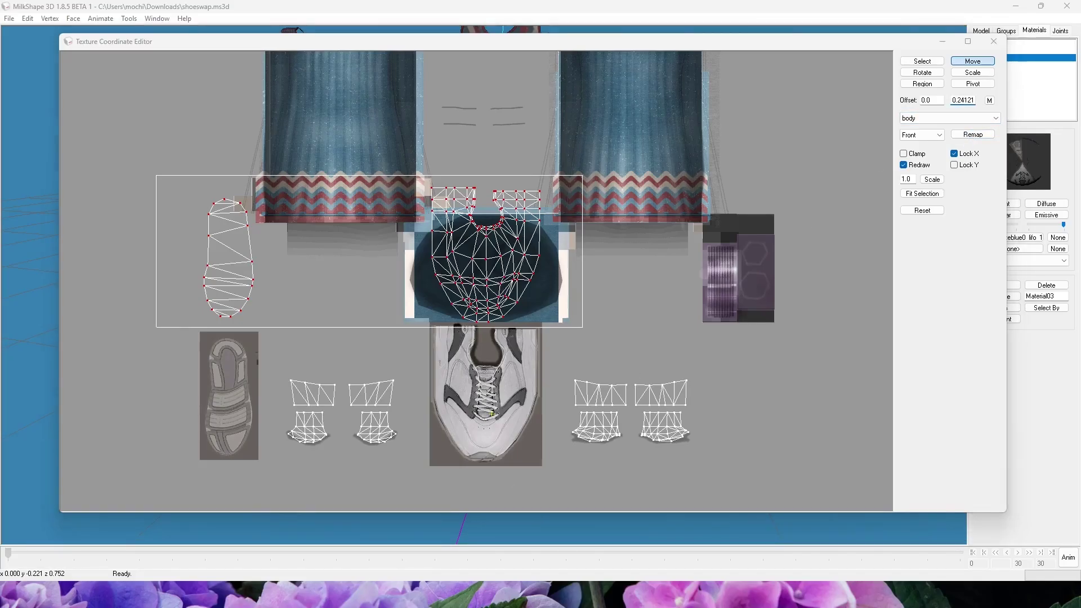
pyautogui.moveTo(895, 41); pyautogui.dragTo(523, 81)
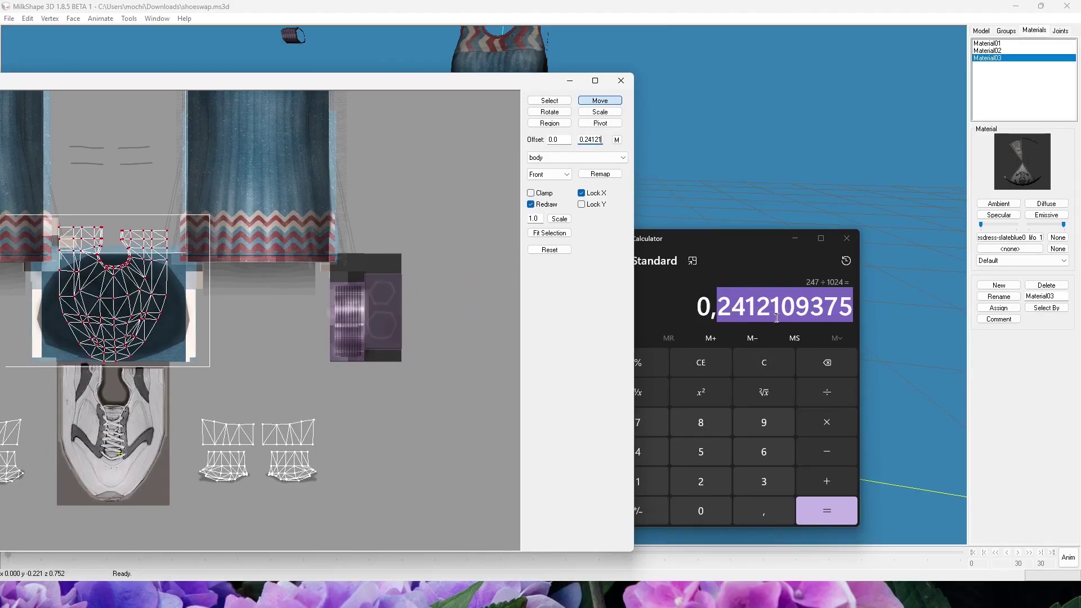
pyautogui.write('109375')
pyautogui.doubleClick(494, 80)
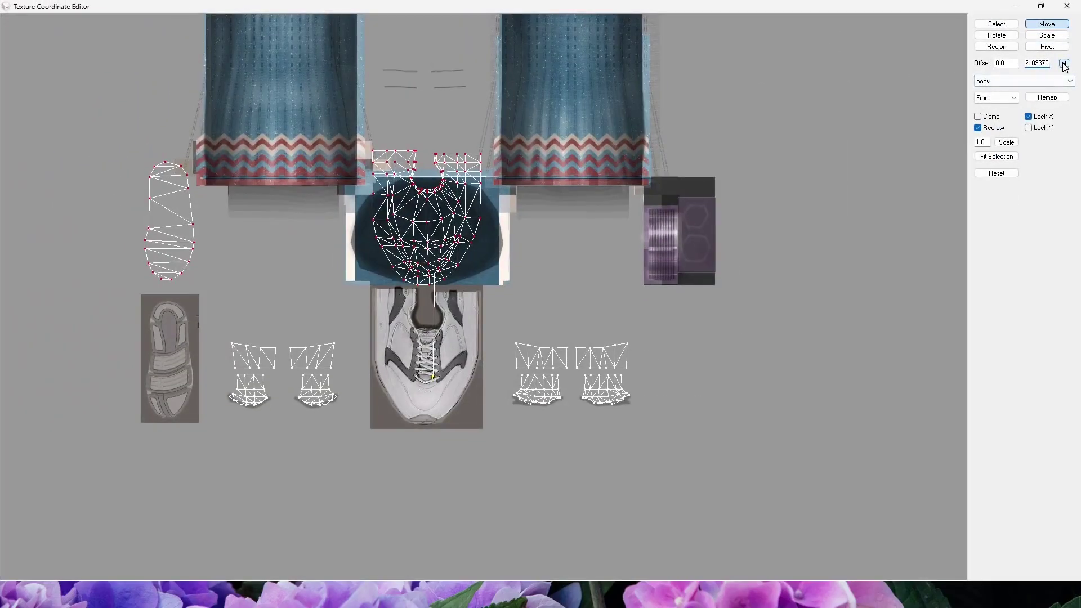
pyautogui.click(1064, 64)
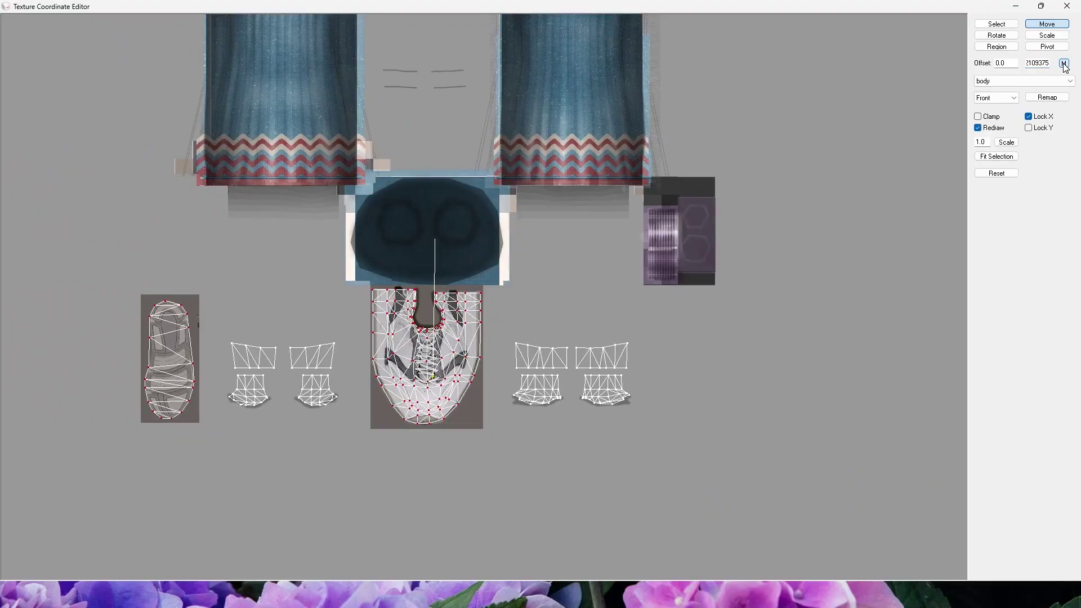
pyautogui.click(998, 25)
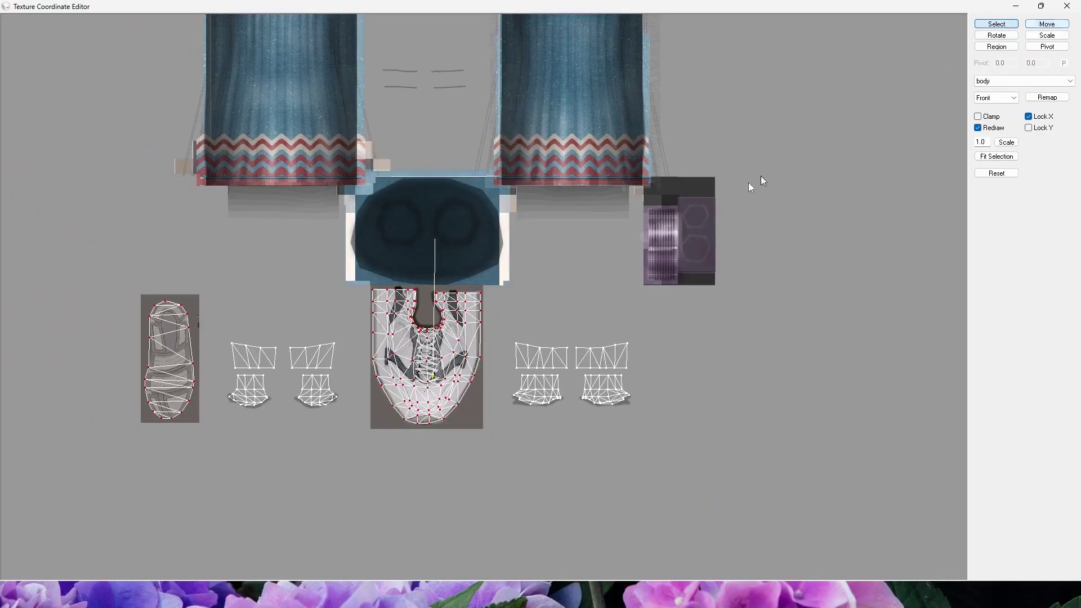
# Step: Examine the sneaker texture on the shoes in the 3D view and their UV placement in the Texture Coordinate Editor
pyautogui.click(1016, 7)
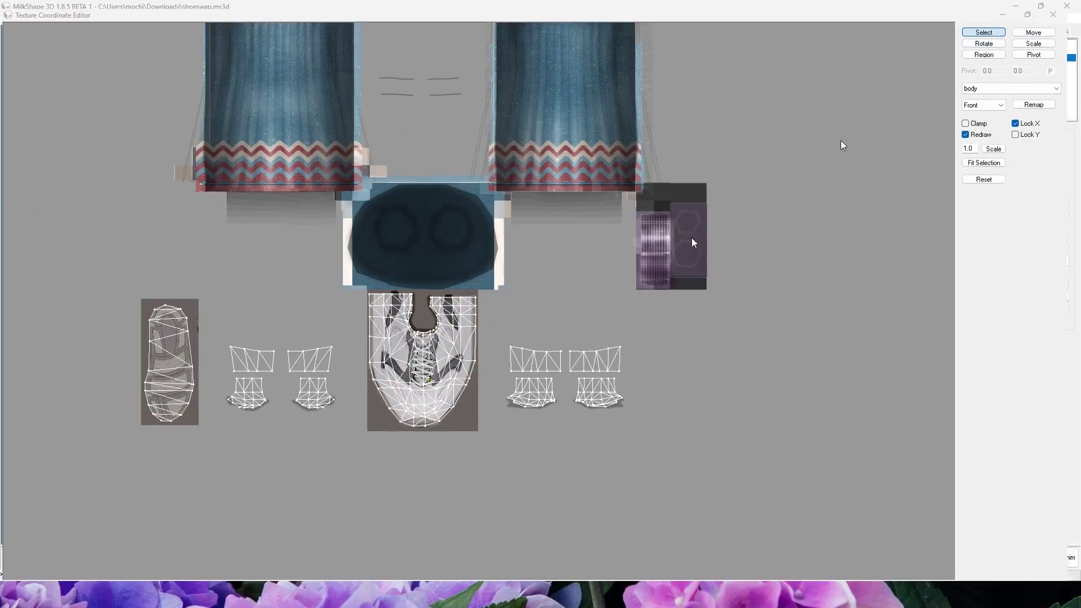
pyautogui.moveTo(341, 412); pyautogui.dragTo(516, 401)
pyautogui.moveTo(573, 383); pyautogui.dragTo(499, 441)
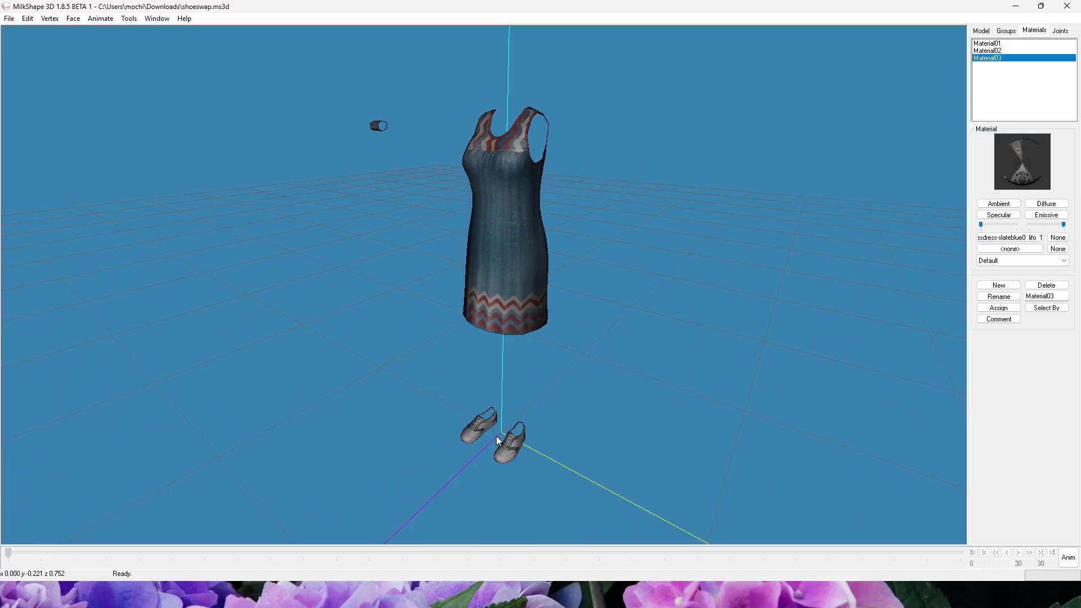
pyautogui.hotkey('ctrl', 't')
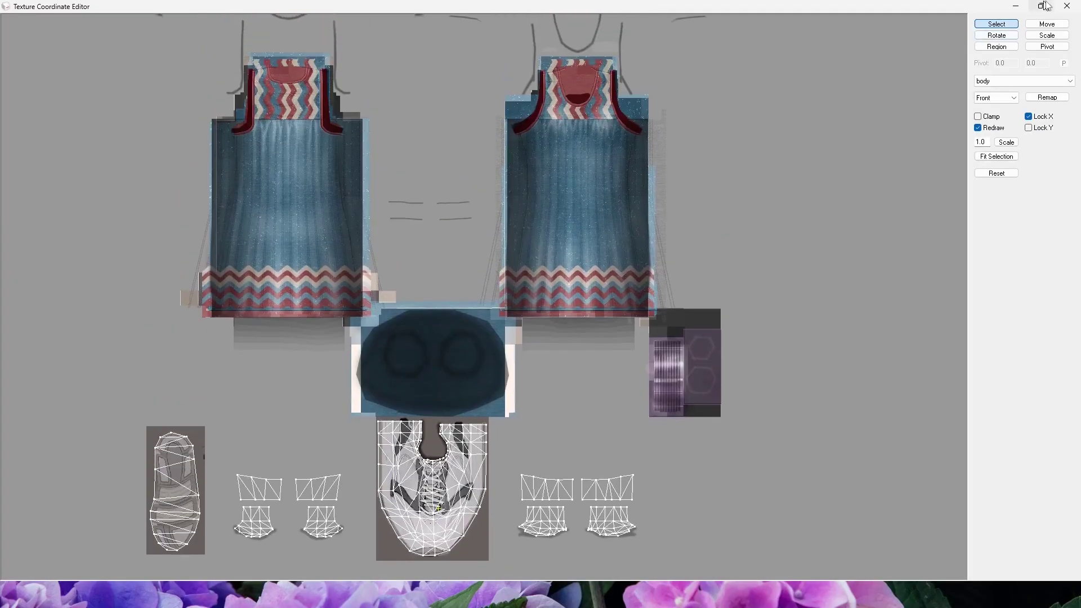
pyautogui.click(1067, 6)
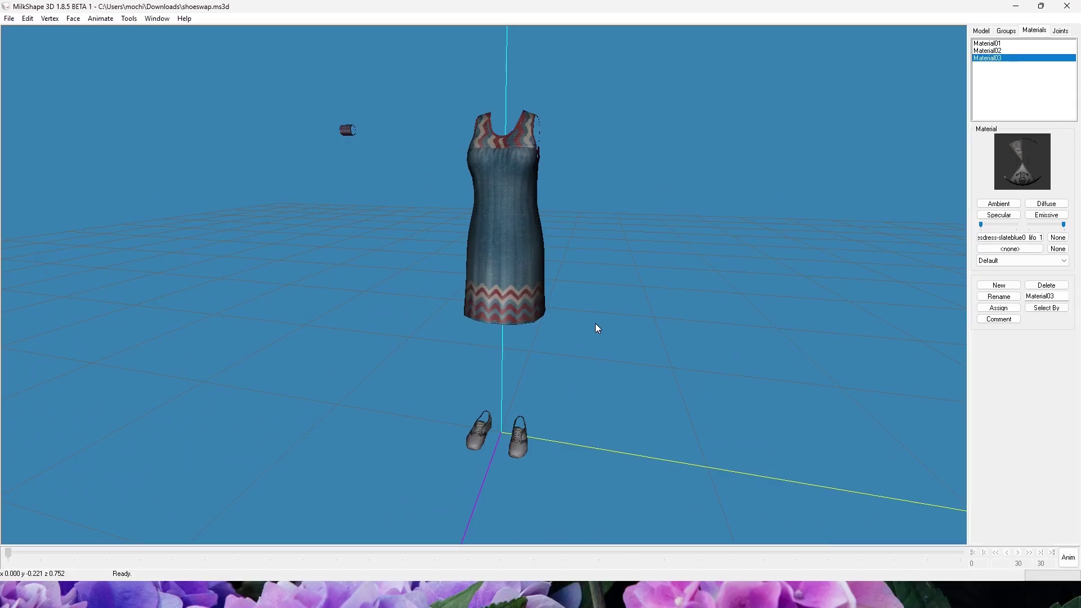
pyautogui.click(5, 19)
pyautogui.click(14, 55)
pyautogui.moveTo(325, 313); pyautogui.dragTo(340, 317)
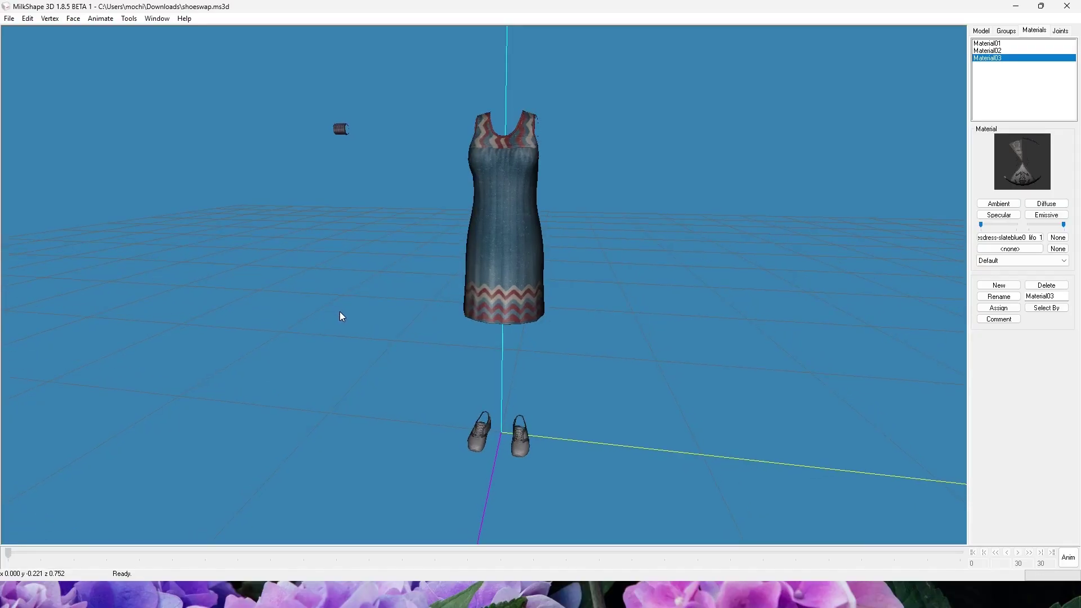
pyautogui.click(150, 20)
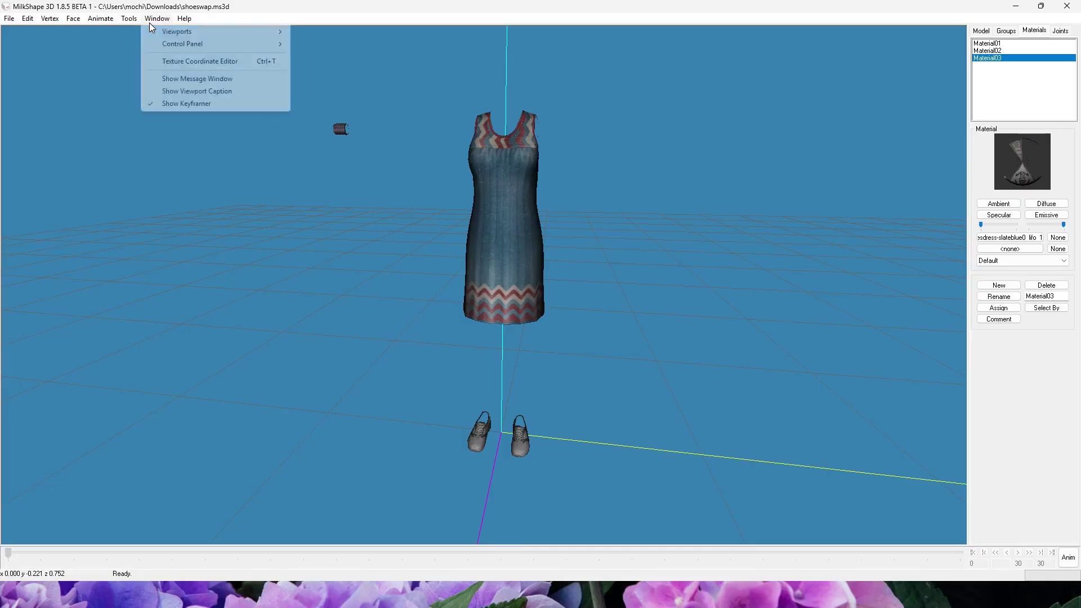
pyautogui.click(174, 62)
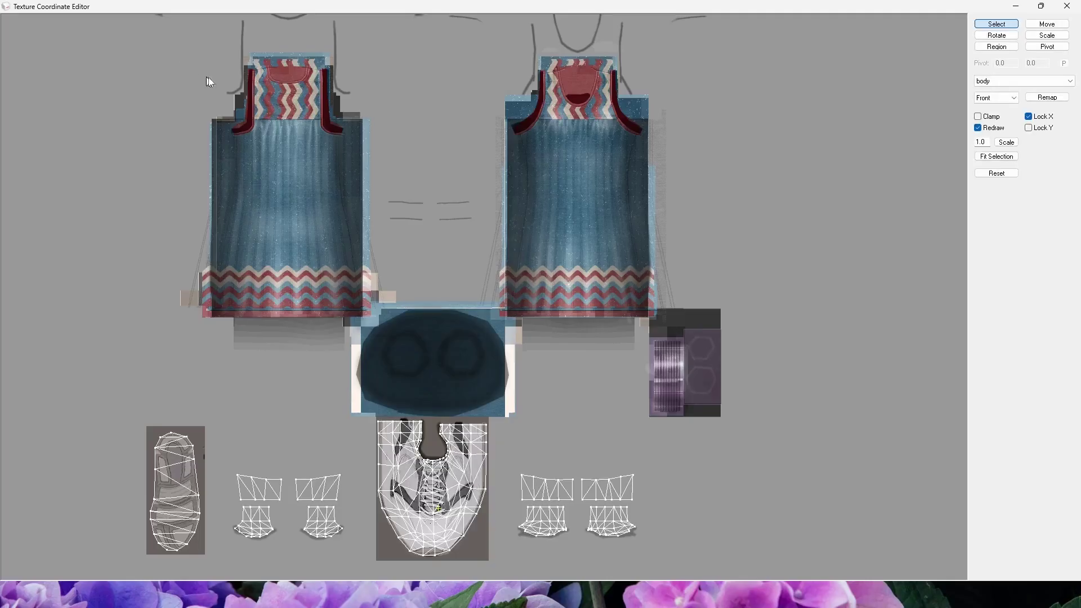
pyautogui.click(1016, 7)
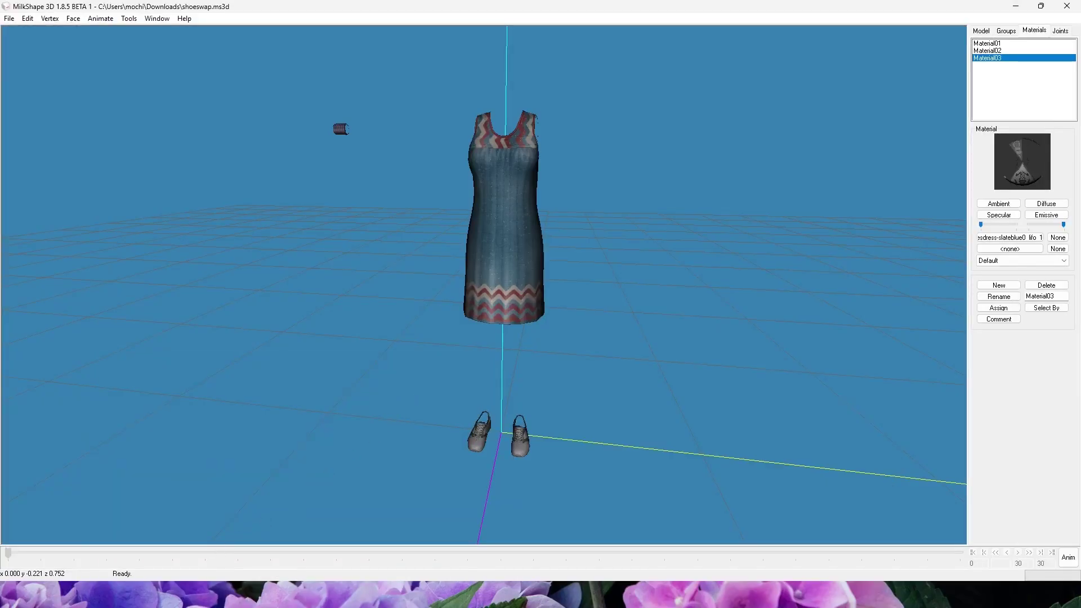
pyautogui.moveTo(217, 603)
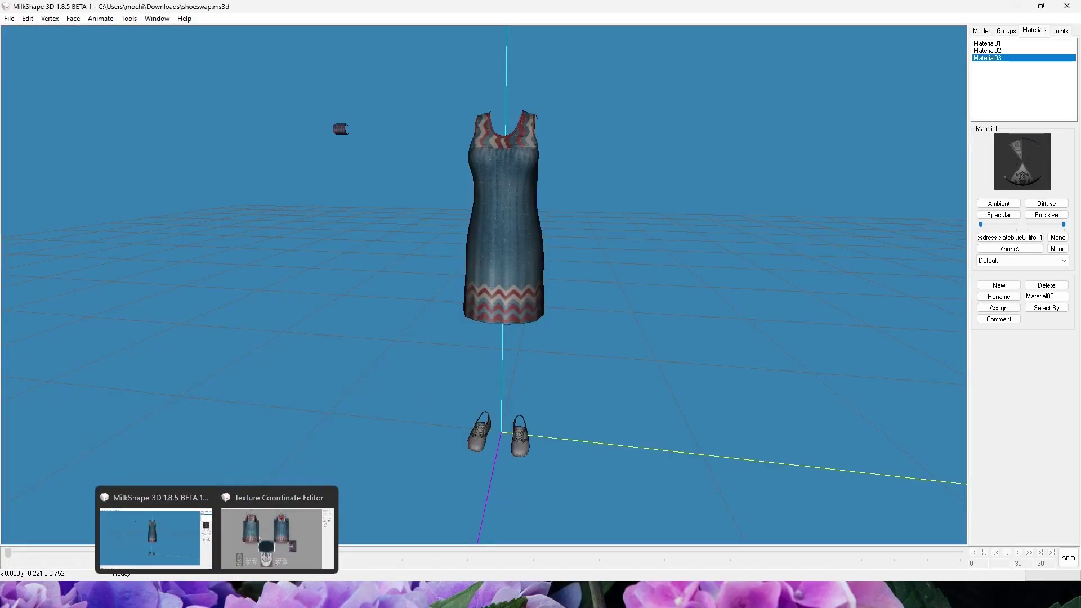
pyautogui.click(162, 18)
pyautogui.moveTo(449, 327); pyautogui.dragTo(445, 323)
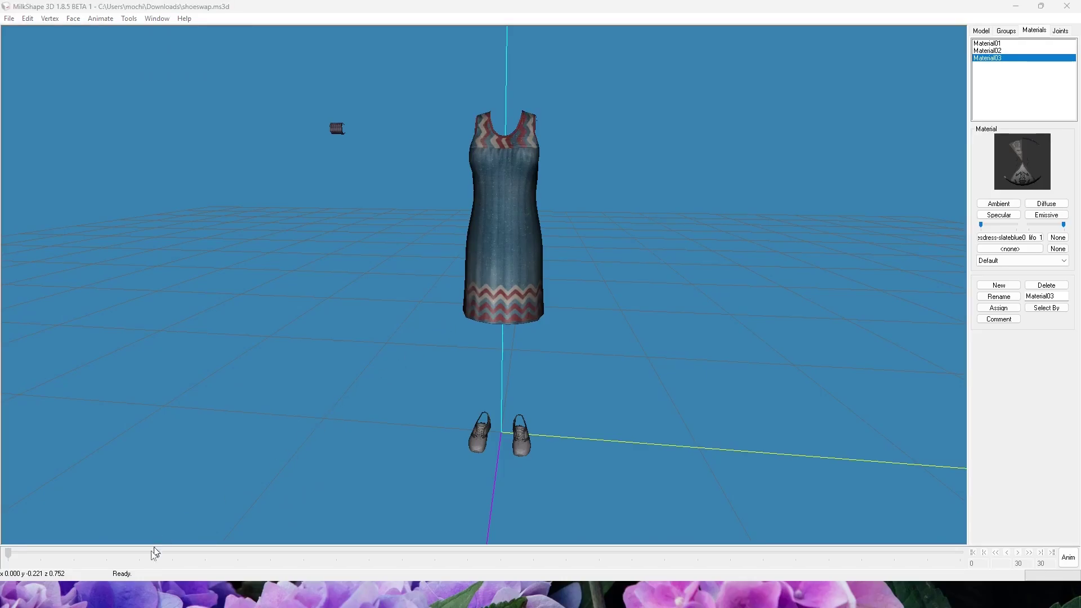
# Step: Inspect the sneaker-textured shoes from another angle in the 3D view and compare them with their UV layout
pyautogui.click(279, 519)
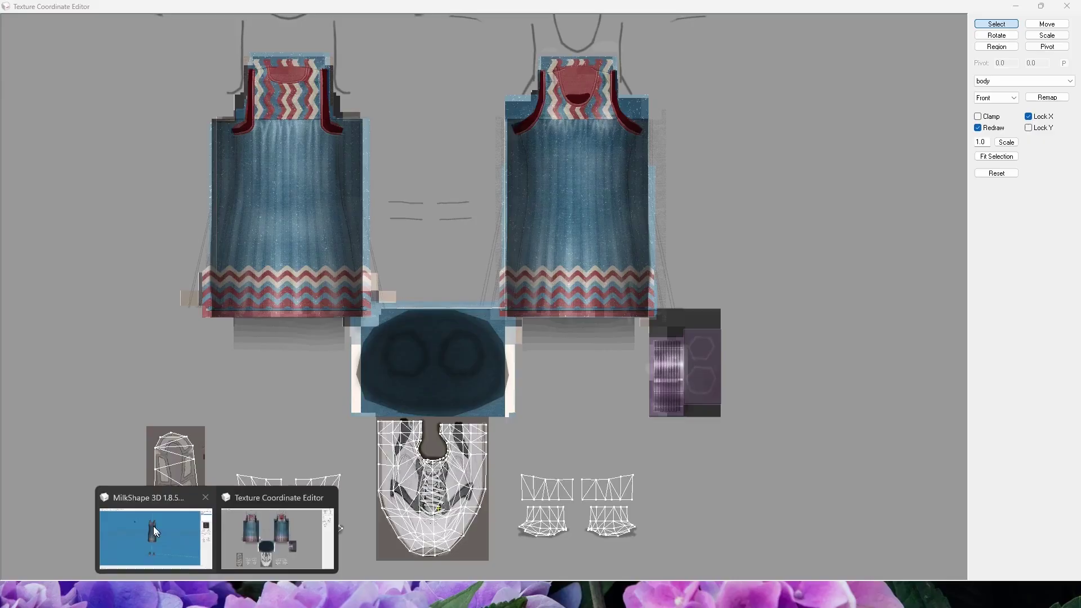
pyautogui.click(1013, 5)
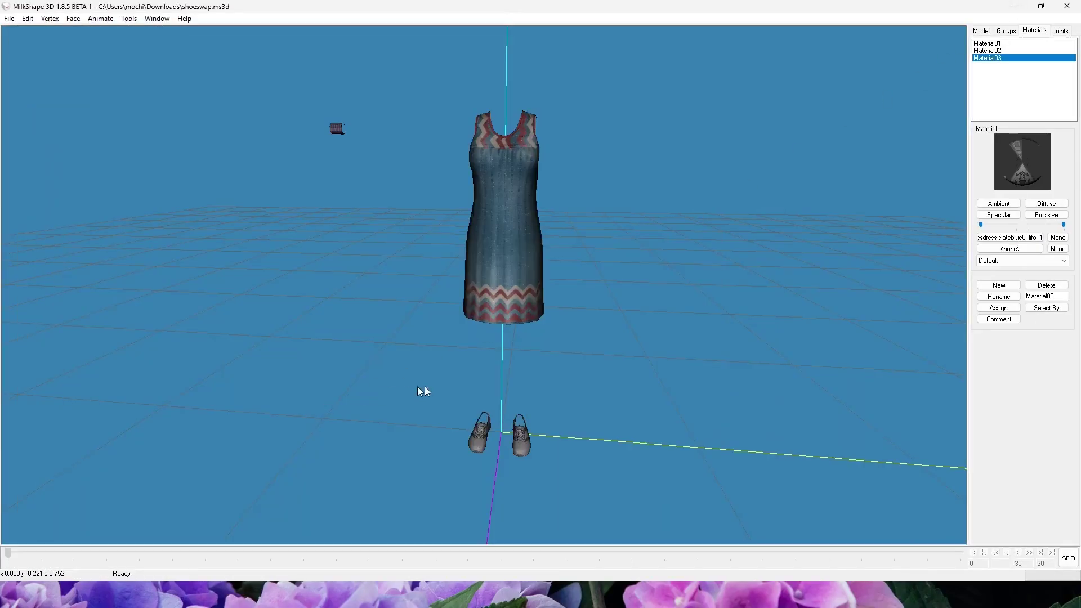
pyautogui.moveTo(424, 389); pyautogui.dragTo(503, 381)
pyautogui.click(217, 533)
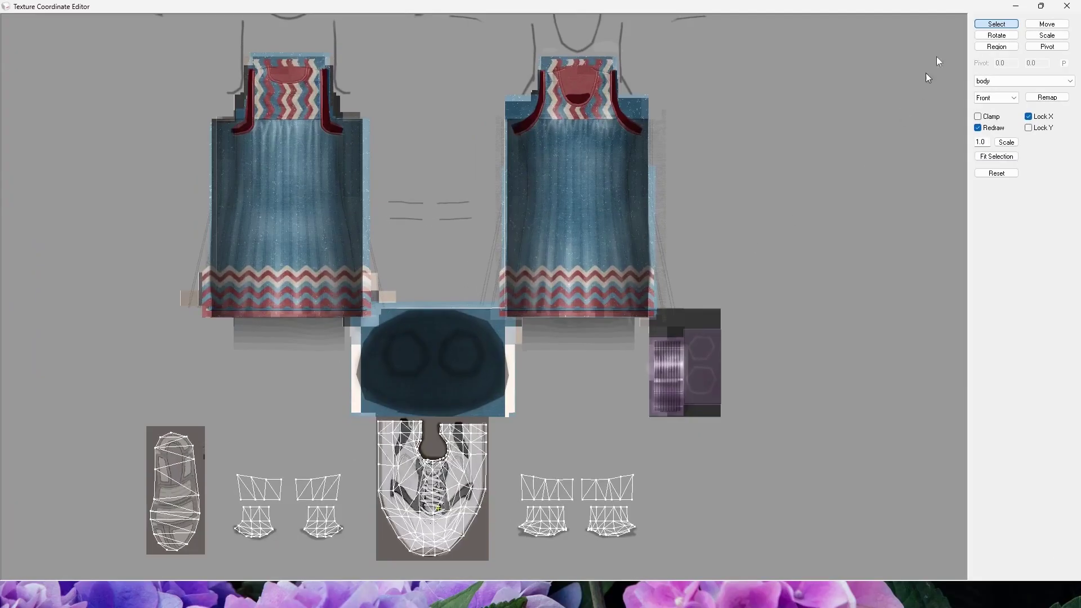
pyautogui.click(1016, 5)
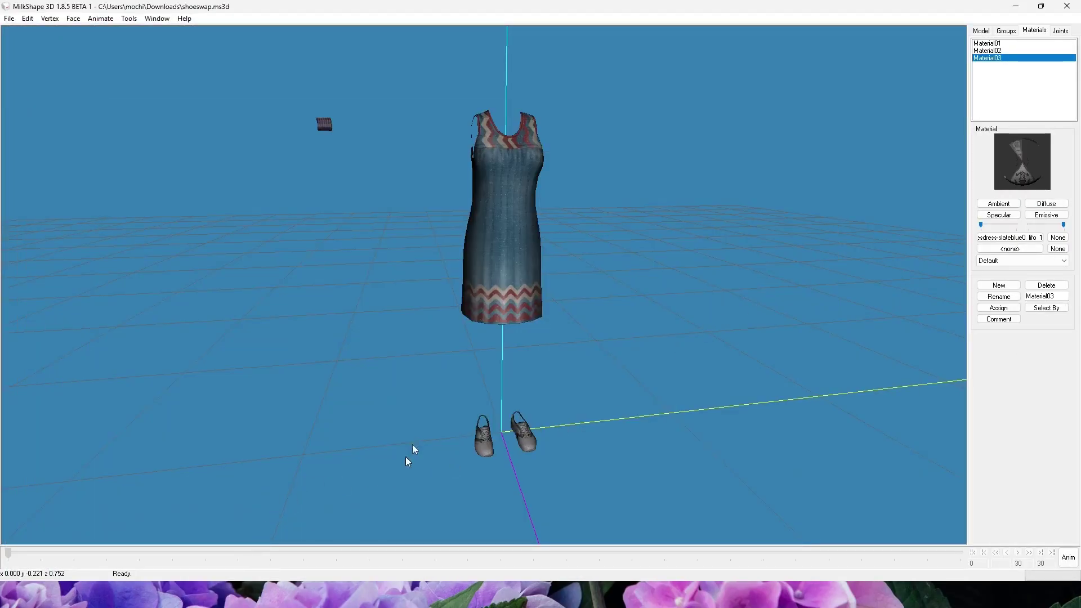
pyautogui.click(338, 594)
pyautogui.click(217, 533)
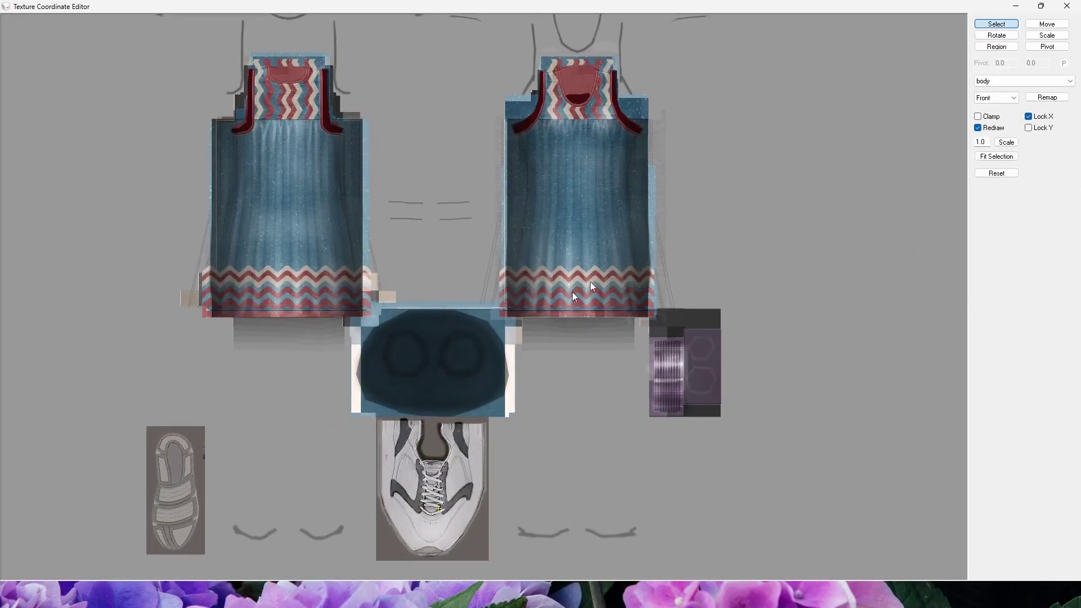
# Step: Show the wireframe overlay in the 3D view, select the whole model and view its UVs in the Texture Coordinate Editor
pyautogui.click(999, 81)
pyautogui.click(993, 96)
pyautogui.click(1016, 6)
pyautogui.rightClick(723, 155)
pyautogui.click(766, 243)
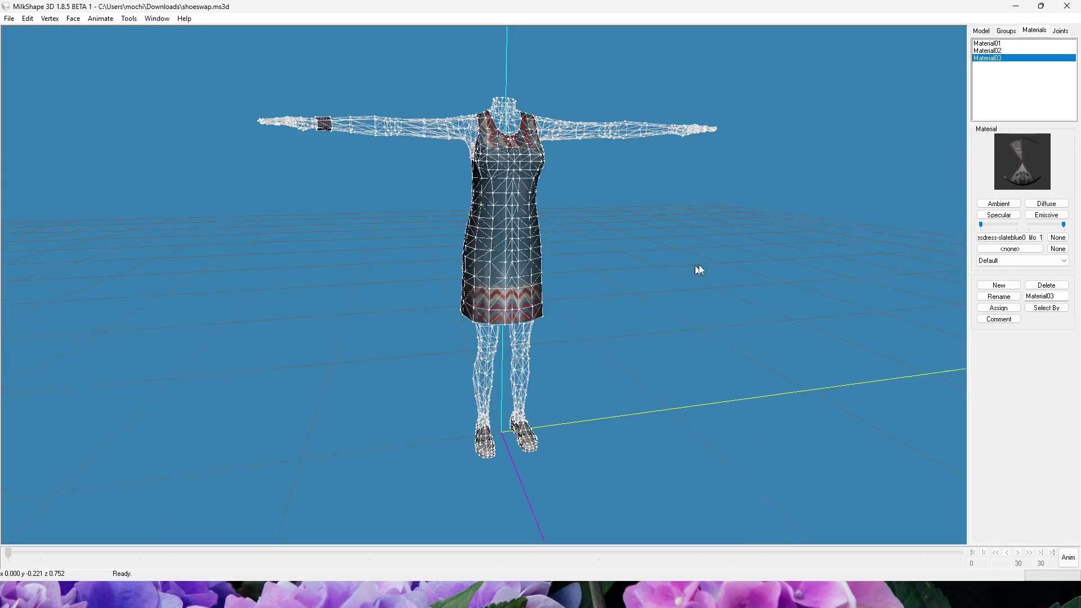
pyautogui.hotkey('ctrl', 'a')
pyautogui.moveTo(213, 603)
pyautogui.click(272, 549)
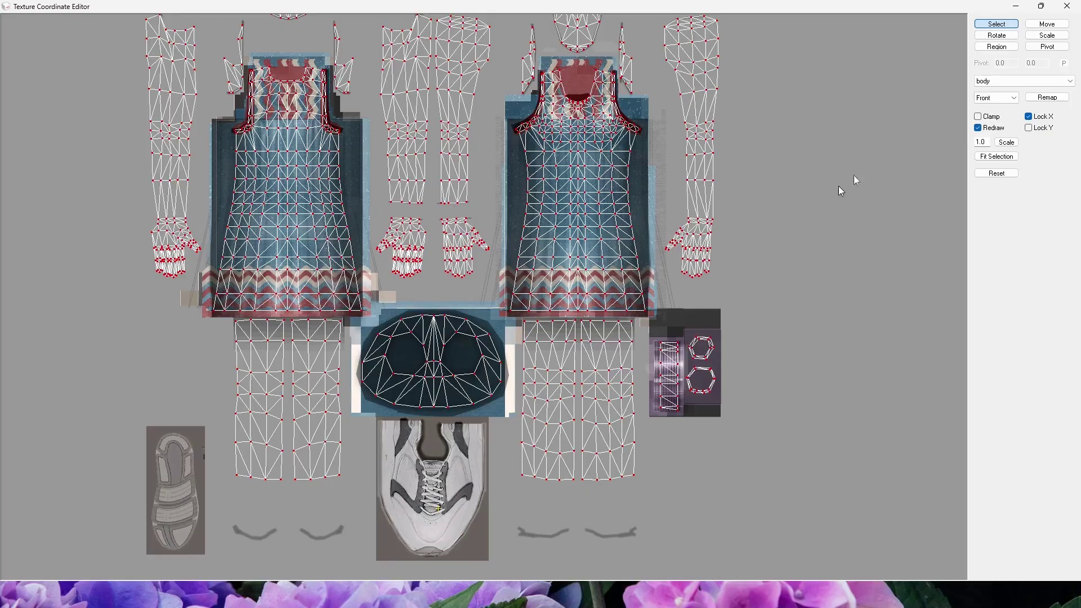
# Step: Select only the faces of the hand and forearm around the bracelet and examine their UVs in the Texture Coordinate Editor
pyautogui.click(1016, 6)
pyautogui.click(663, 212)
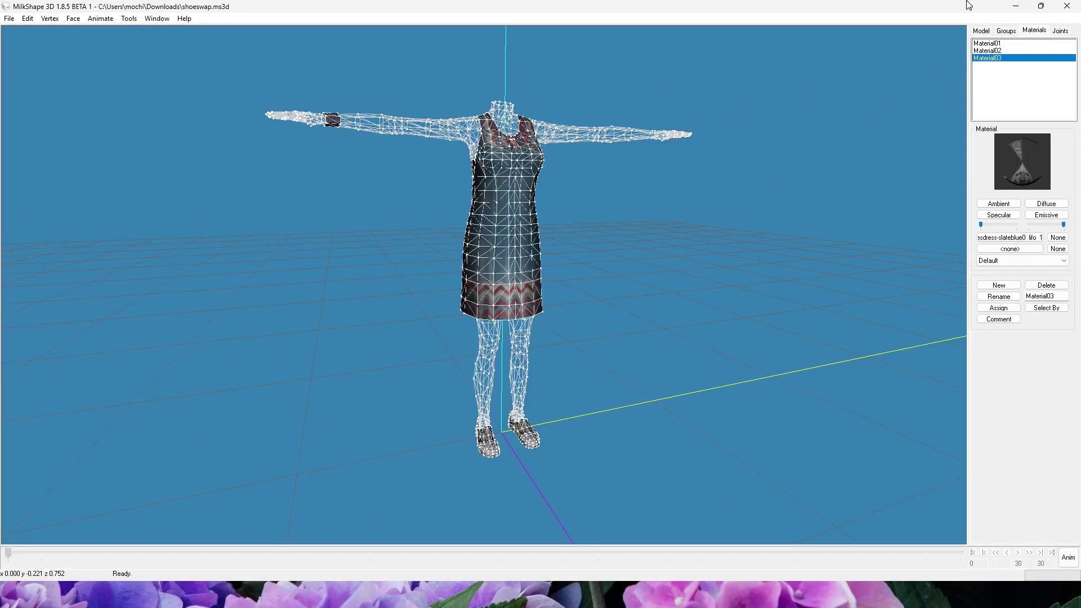
pyautogui.click(982, 29)
pyautogui.click(1012, 196)
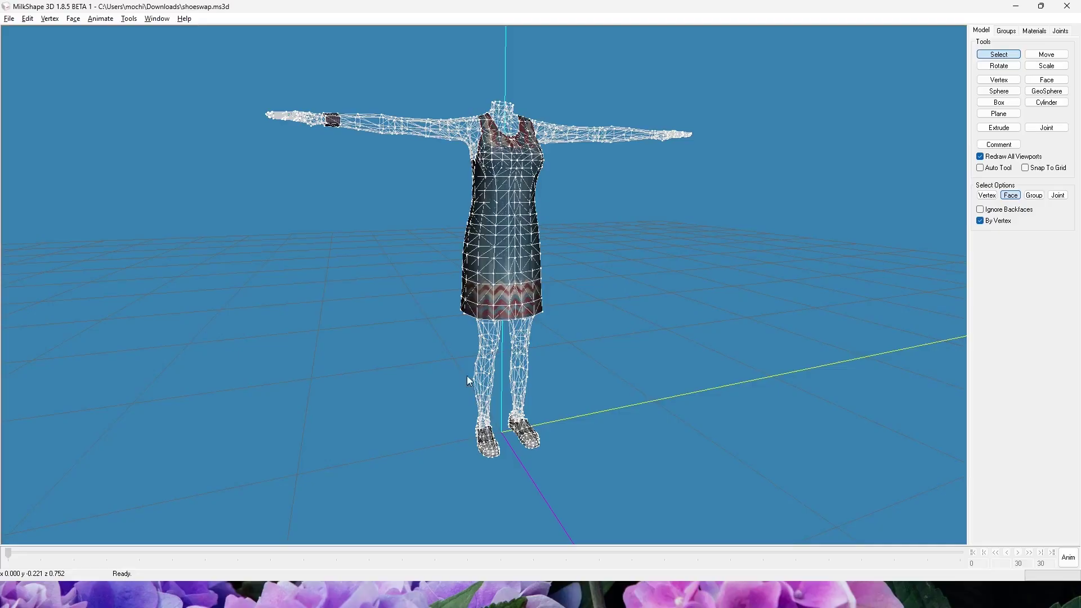
pyautogui.moveTo(360, 154); pyautogui.dragTo(261, 107)
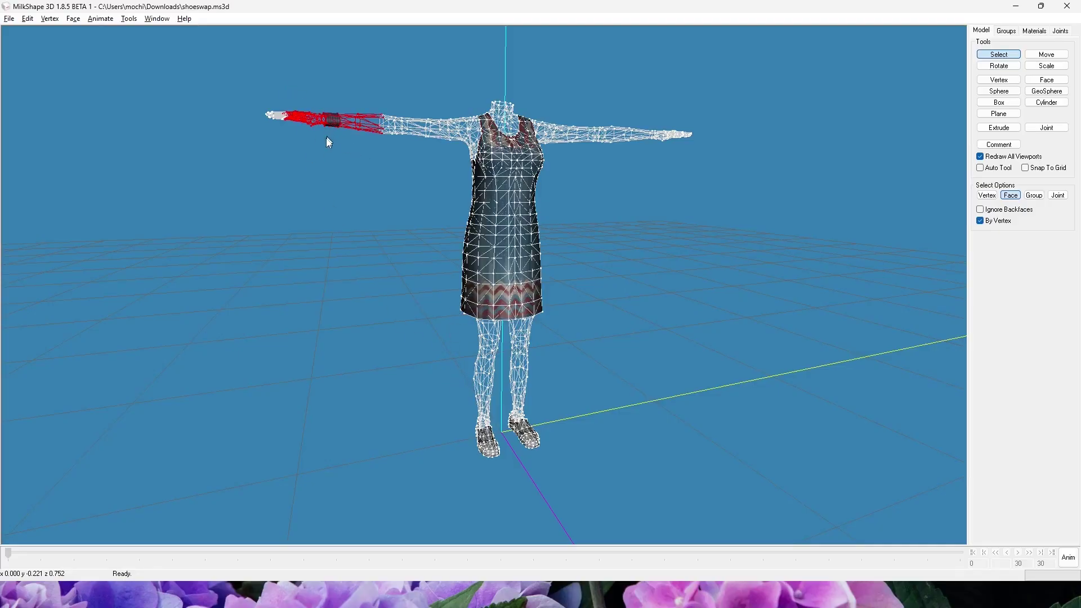
pyautogui.click(270, 535)
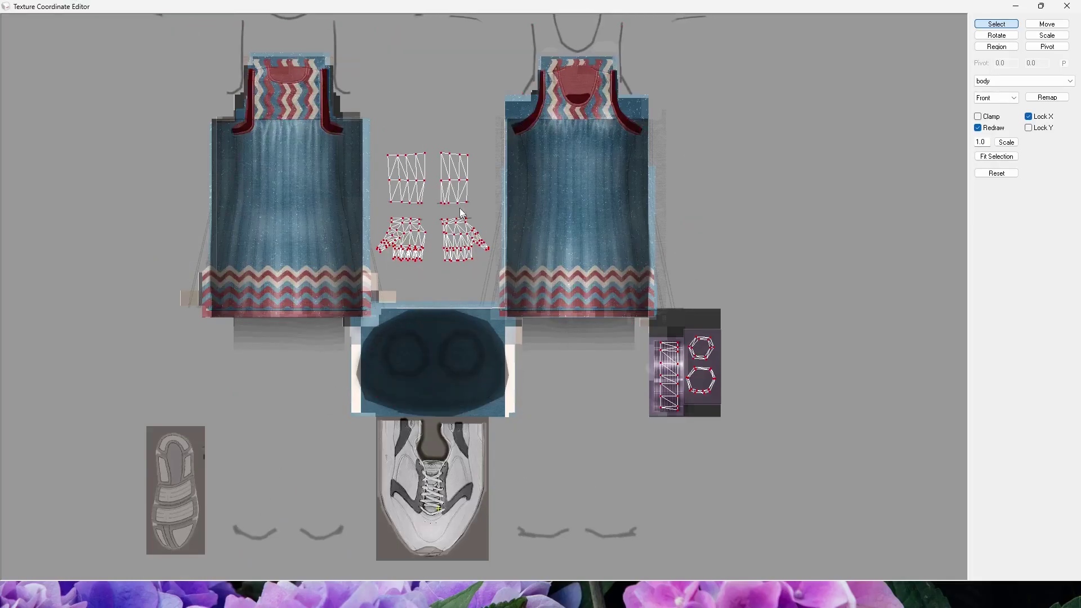
pyautogui.moveTo(541, 241); pyautogui.dragTo(546, 296, button='right')
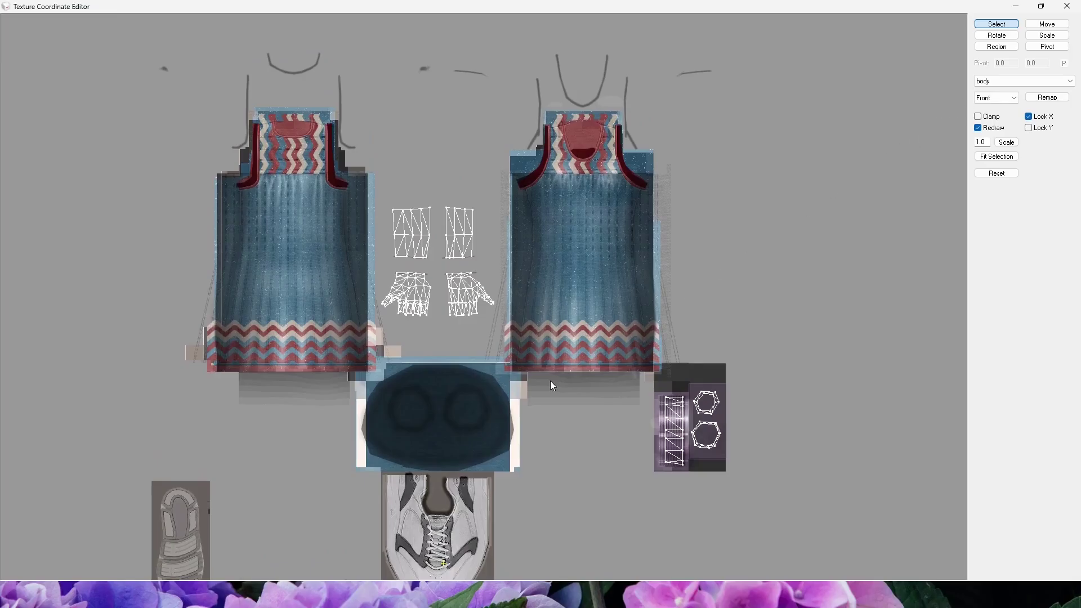
pyautogui.moveTo(550, 382); pyautogui.dragTo(553, 352, button='right')
pyautogui.moveTo(723, 319); pyautogui.dragTo(695, 290, button='middle')
pyautogui.click(1017, 8)
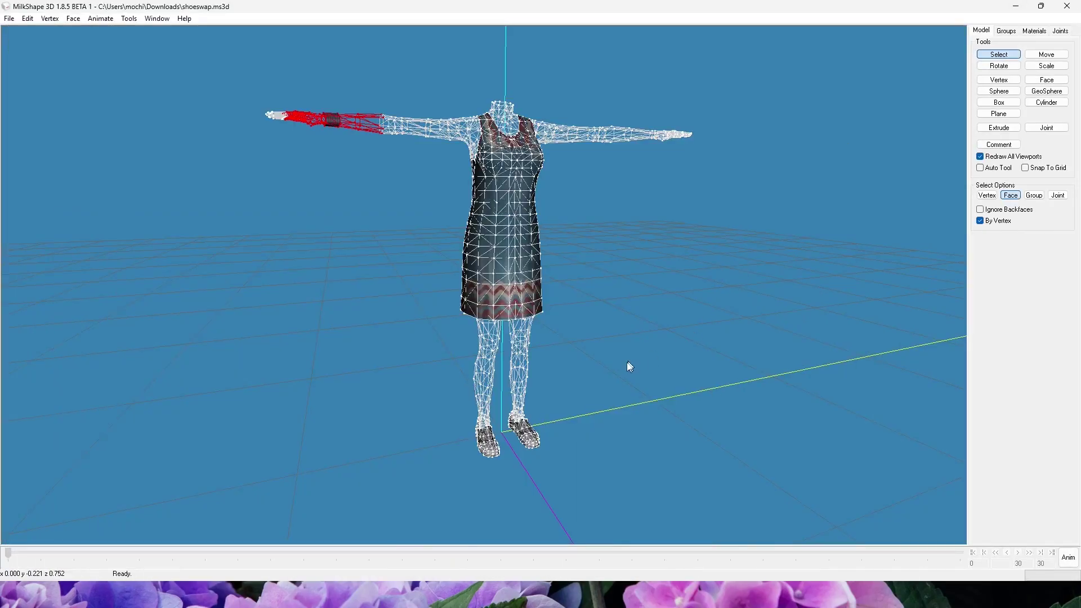
# Step: Select the body group containing the feet and shoes and examine it alongside the other groups of the model
pyautogui.moveTo(675, 323); pyautogui.dragTo(620, 306)
pyautogui.click(1006, 30)
pyautogui.moveTo(676, 214); pyautogui.dragTo(700, 289)
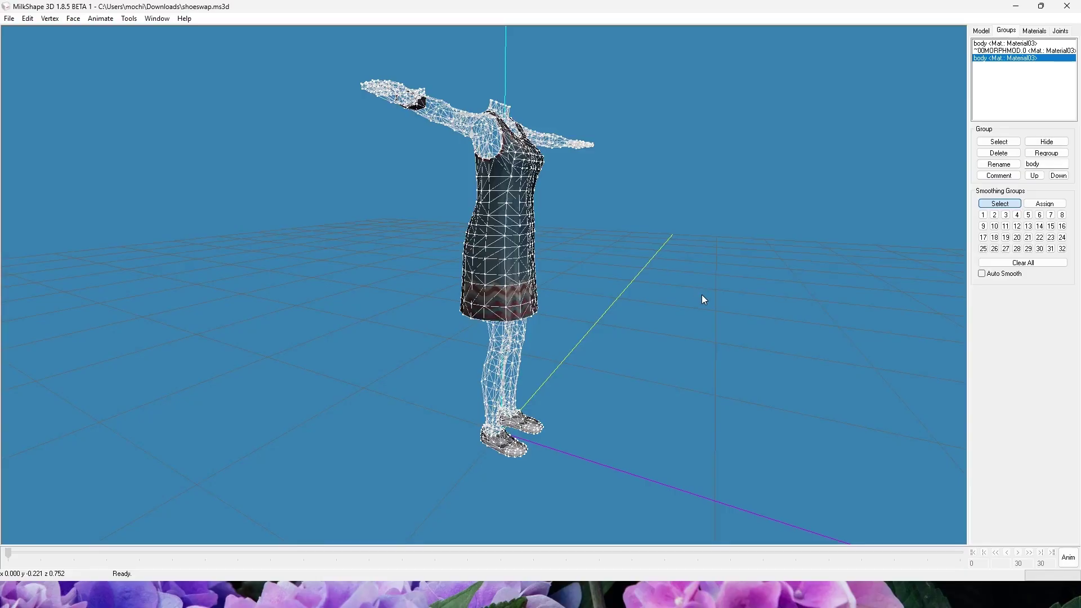
pyautogui.moveTo(730, 263); pyautogui.dragTo(749, 259)
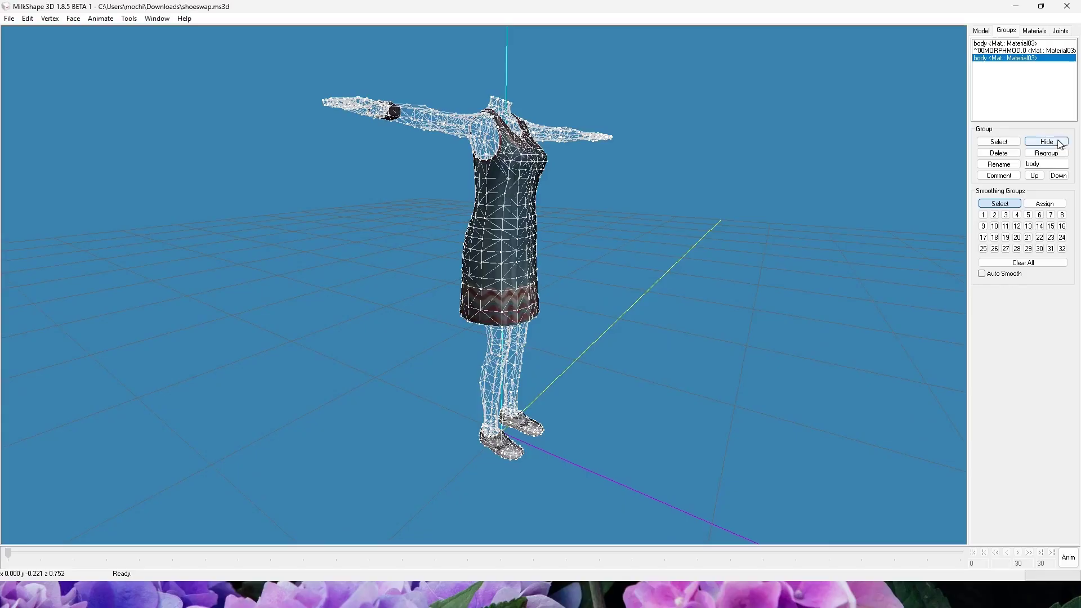
pyautogui.doubleClick(1002, 59)
pyautogui.moveTo(664, 231)
pyautogui.mouseDown()
pyautogui.moveTo(712, 227)
pyautogui.moveTo(659, 227)
pyautogui.mouseUp()
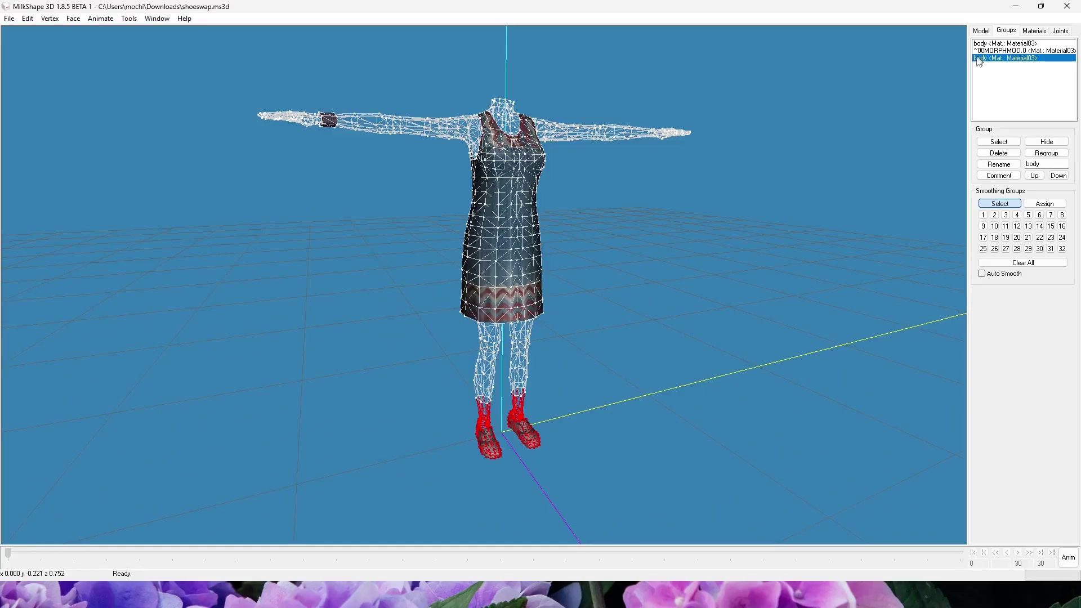
pyautogui.click(998, 43)
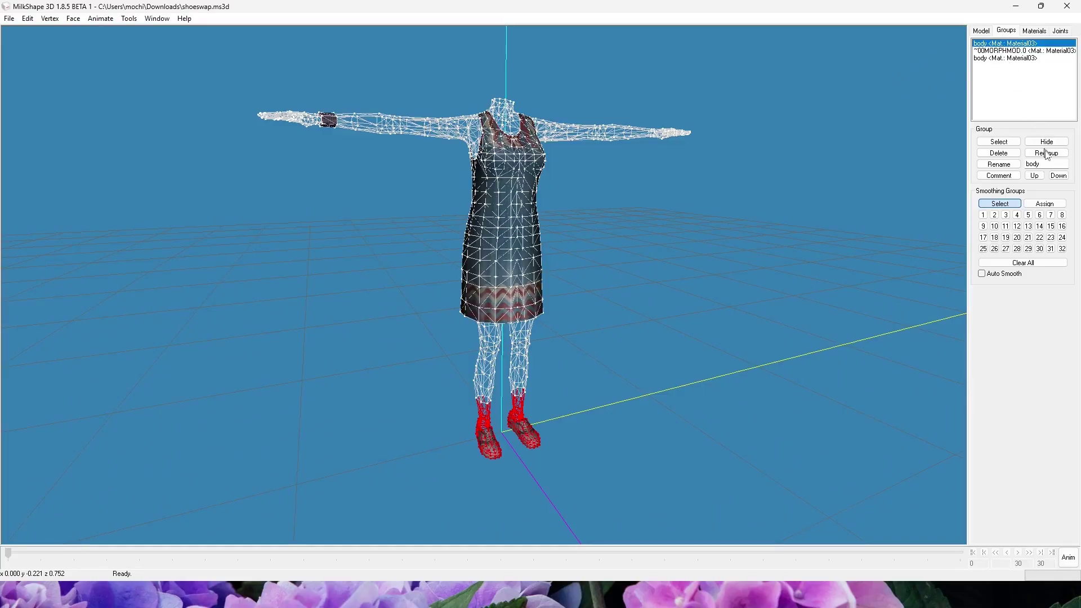
pyautogui.click(998, 59)
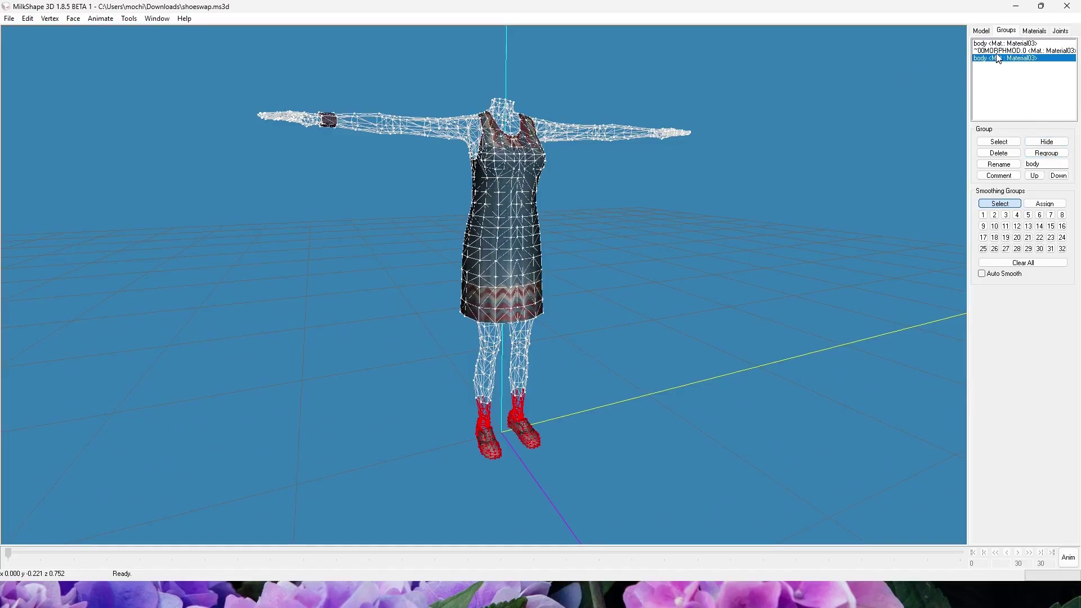
pyautogui.click(999, 51)
pyautogui.moveTo(615, 233); pyautogui.dragTo(651, 243)
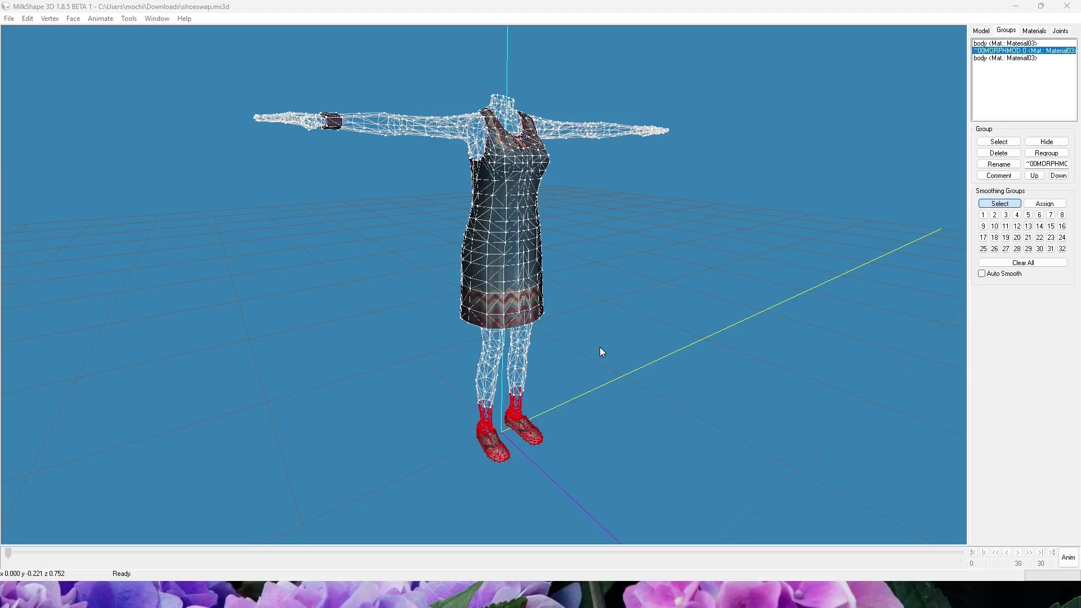
# Step: Deselect the feet and shoes, select the entire model and bring its UVs up in the Texture Coordinate Editor
pyautogui.click(644, 325)
pyautogui.moveTo(644, 326); pyautogui.dragTo(565, 362)
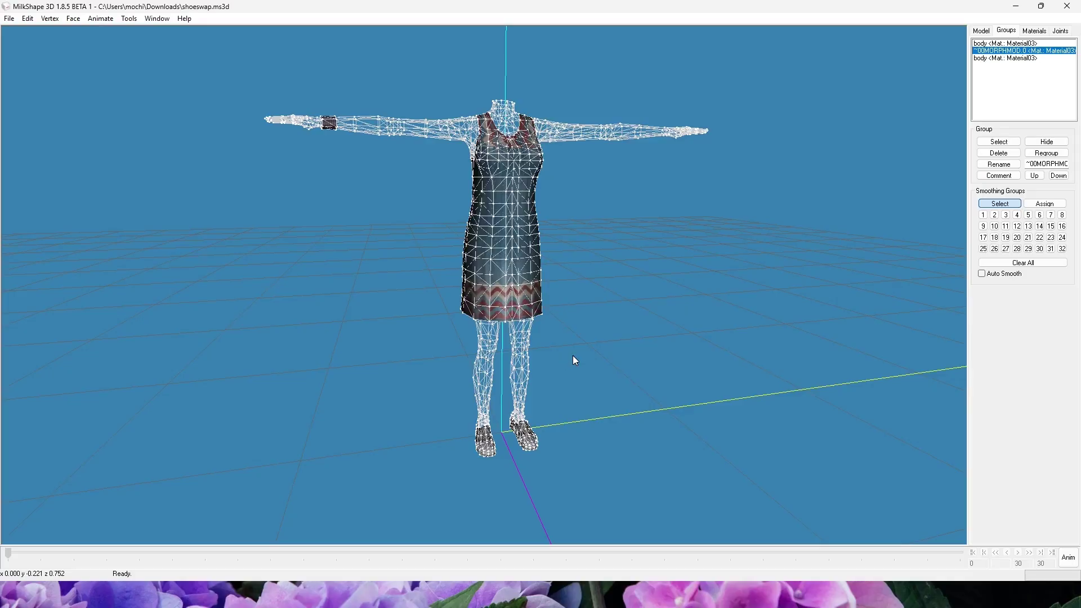
pyautogui.moveTo(572, 356); pyautogui.dragTo(545, 365)
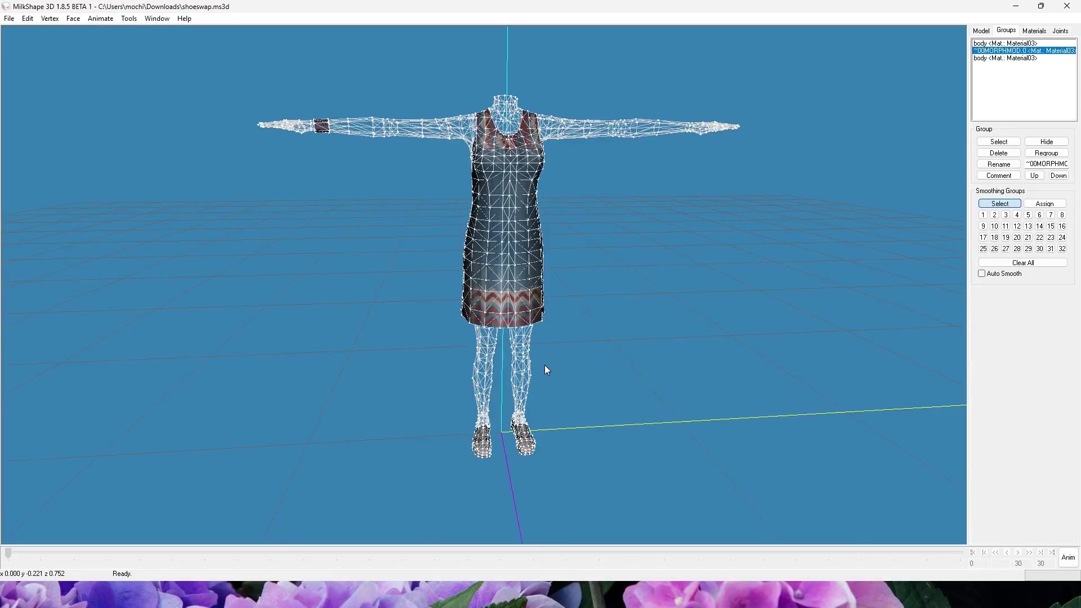
pyautogui.hotkey('ctrl', 'a')
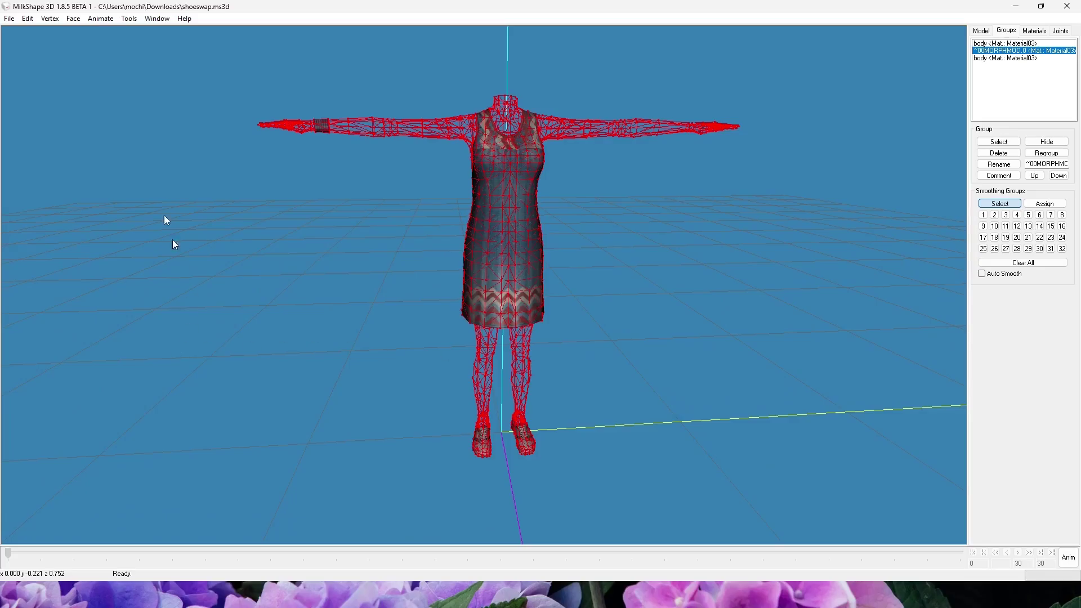
pyautogui.click(158, 19)
pyautogui.click(189, 61)
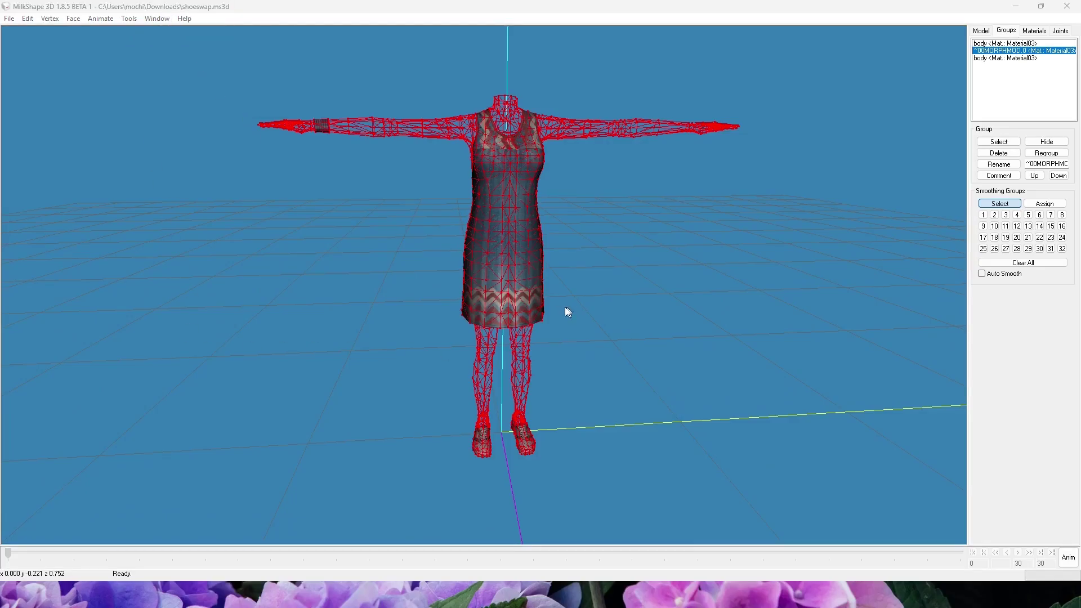
pyautogui.click(242, 595)
pyautogui.click(243, 594)
pyautogui.click(217, 595)
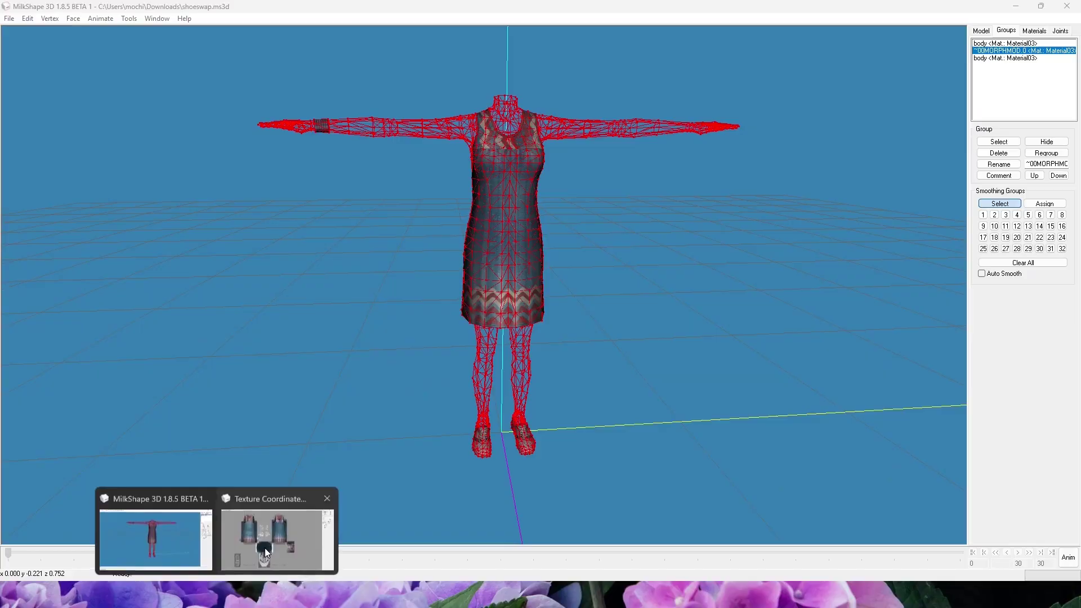
pyautogui.click(265, 549)
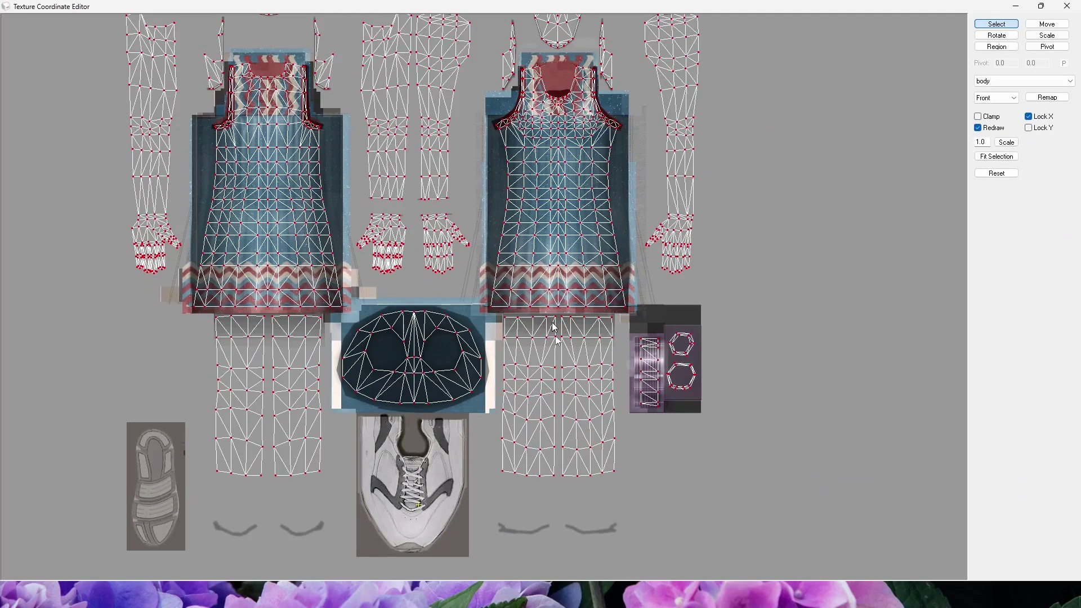
# Step: Examine the whole UV layout over the combined texture at view scale 0.5 and again with the view reset
pyautogui.doubleClick(987, 142)
pyautogui.write('5')
pyautogui.press('BackSpace')
pyautogui.write('0.5')
pyautogui.click(1008, 142)
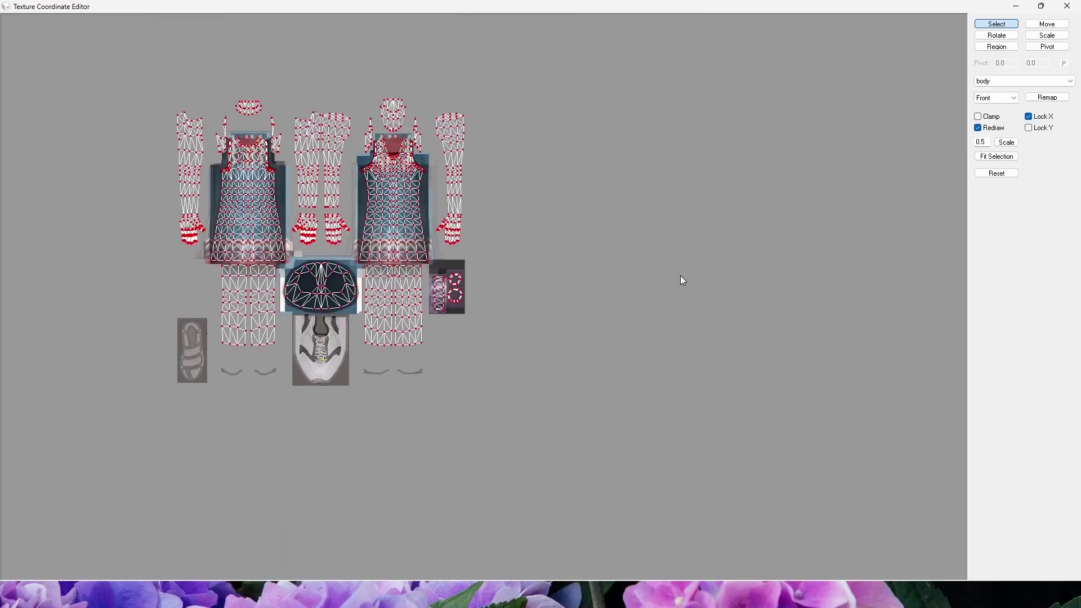
pyautogui.click(681, 280)
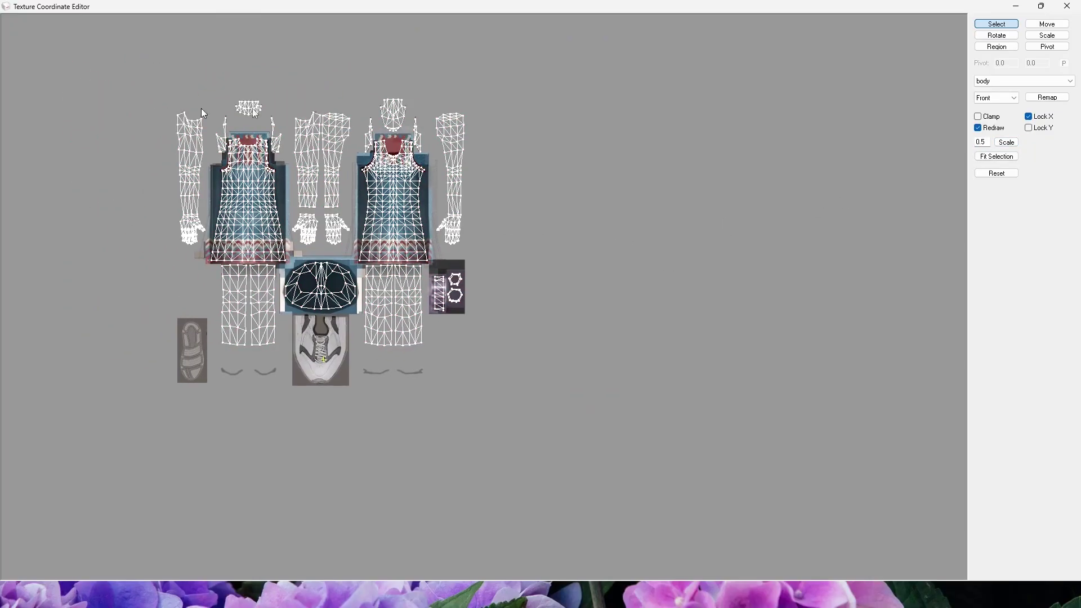
pyautogui.click(1013, 174)
pyautogui.keyDown('ctrl'); pyautogui.moveTo(612, 191); pyautogui.dragTo(742, 220); pyautogui.keyUp('ctrl')
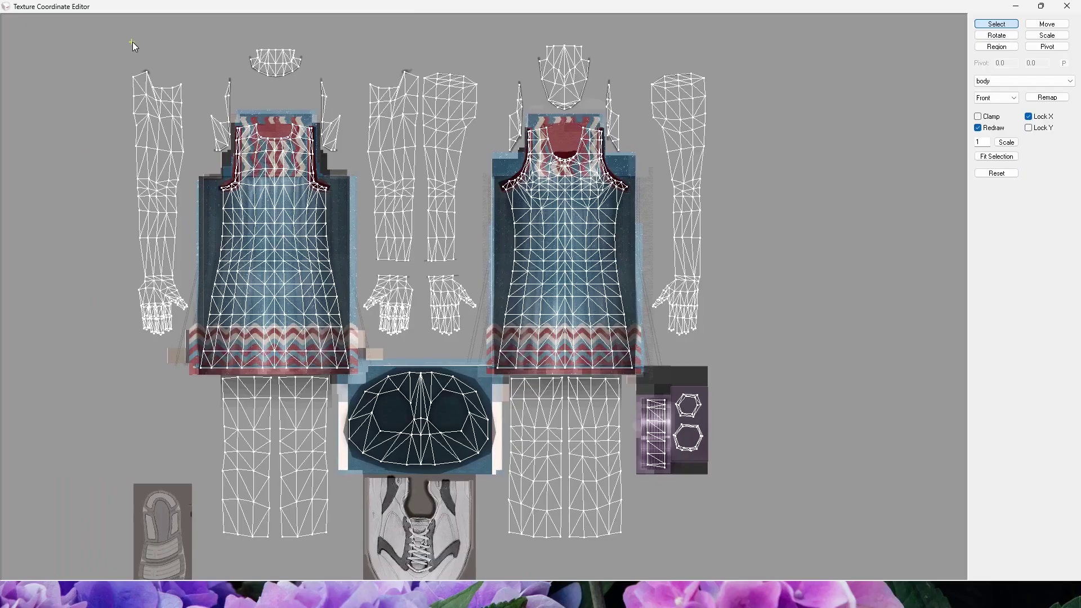
pyautogui.keyDown('ctrl'); pyautogui.moveTo(564, 495); pyautogui.dragTo(519, 402); pyautogui.keyUp('ctrl')
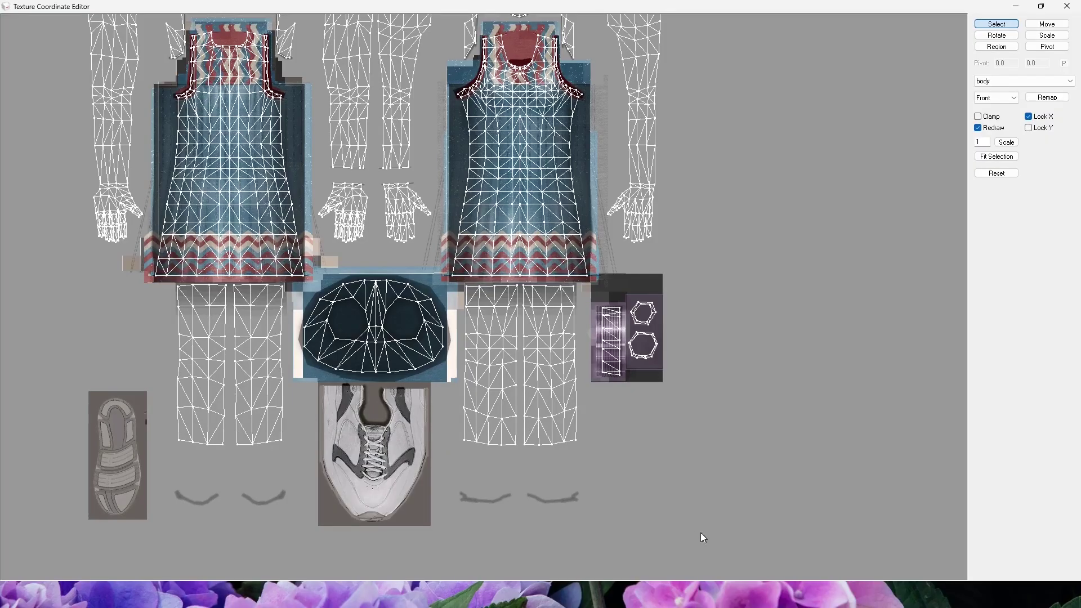
pyautogui.keyDown('ctrl'); pyautogui.moveTo(683, 480); pyautogui.dragTo(700, 500); pyautogui.keyUp('ctrl')
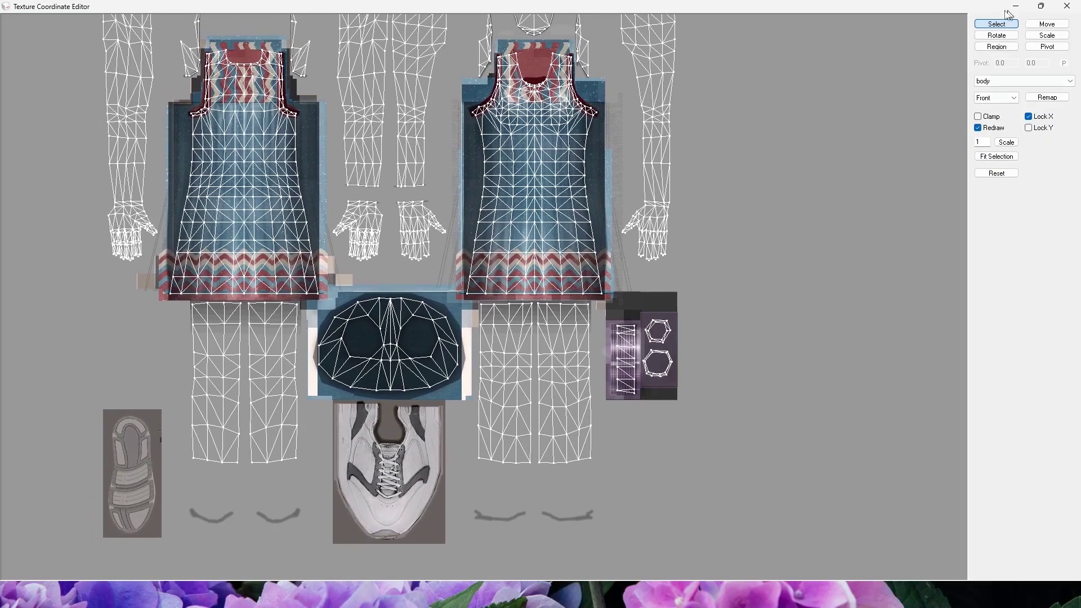
pyautogui.moveTo(763, 203); pyautogui.dragTo(781, 228, button='middle')
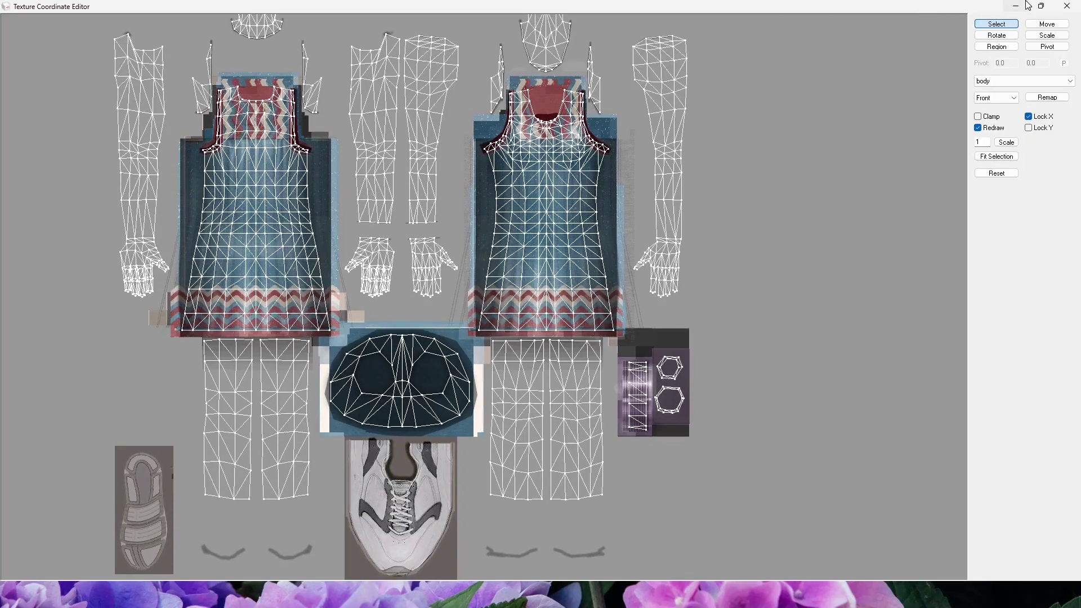
# Step: Reload the UVs as fully selected, unlock X, try moving them by a horizontal offset of 0.5, and undo the move
pyautogui.click(1067, 7)
pyautogui.moveTo(217, 573)
pyautogui.click(278, 558)
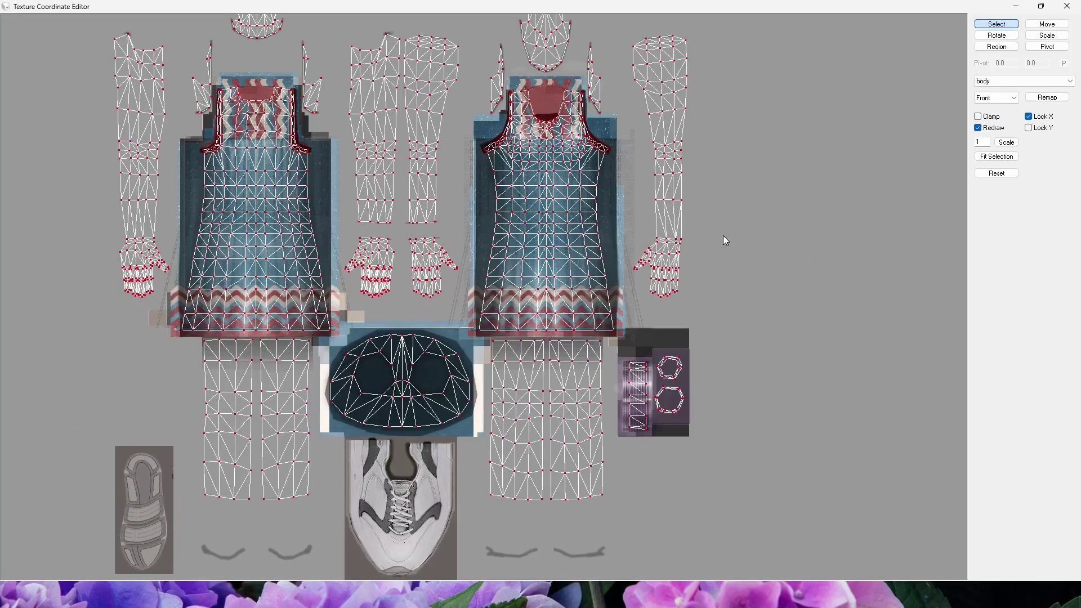
pyautogui.click(1030, 117)
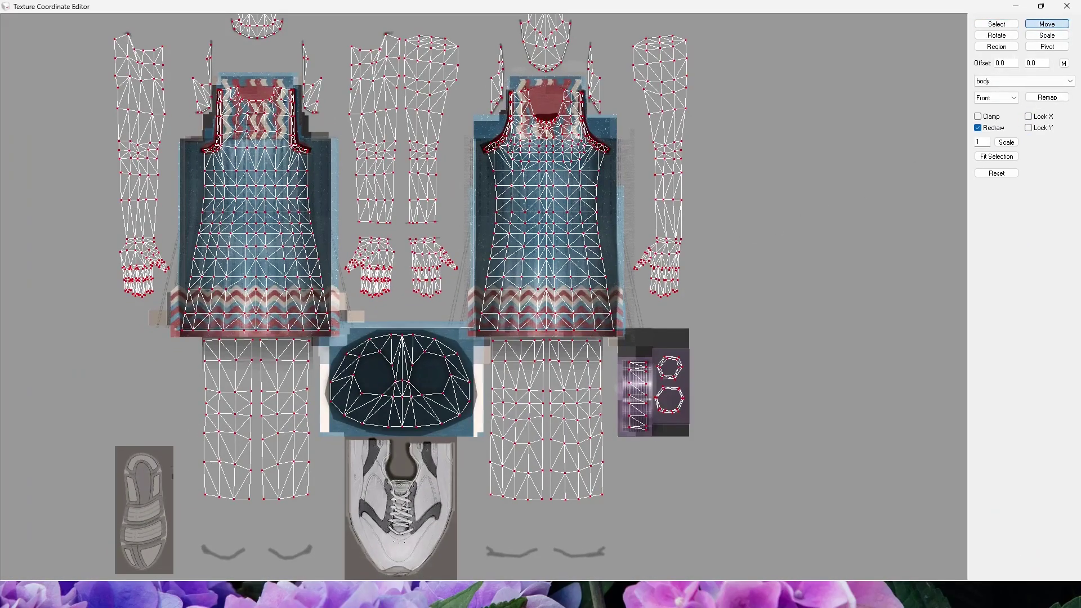
pyautogui.click(1007, 63)
pyautogui.write('.5')
pyautogui.click(1064, 63)
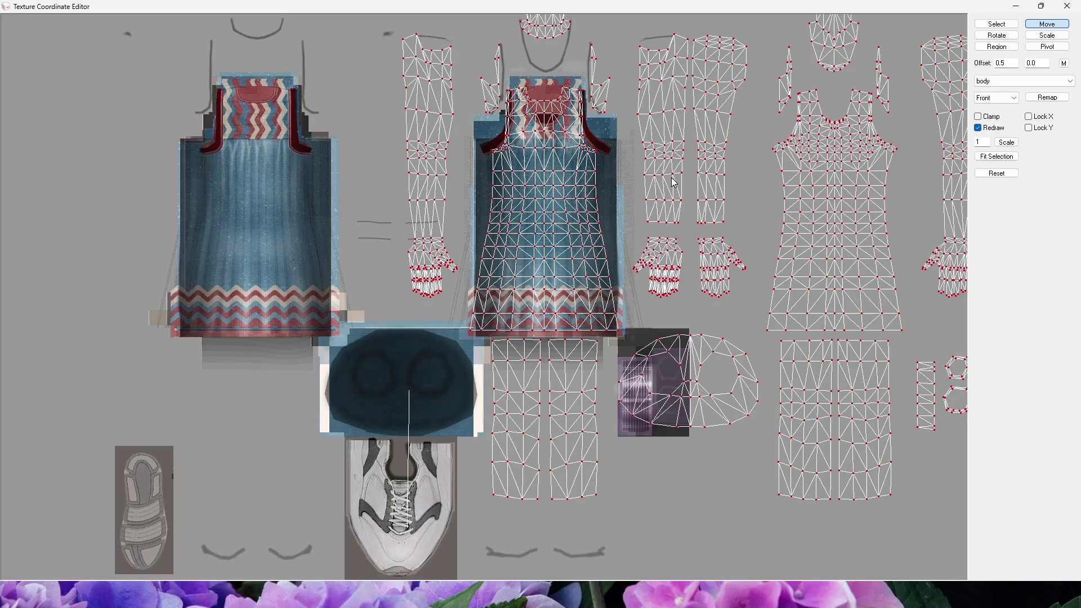
pyautogui.hotkey('ctrl', 'z')
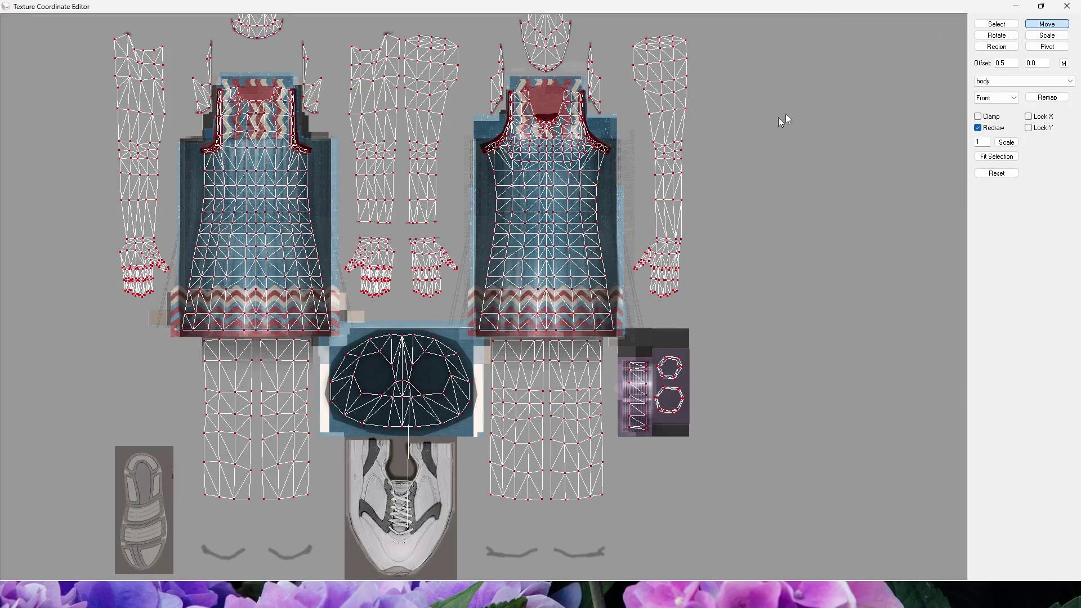
# Step: Try moving the whole UV layout by a horizontal offset of 1, and undo the move
pyautogui.doubleClick(1006, 64)
pyautogui.write('1')
pyautogui.click(1063, 64)
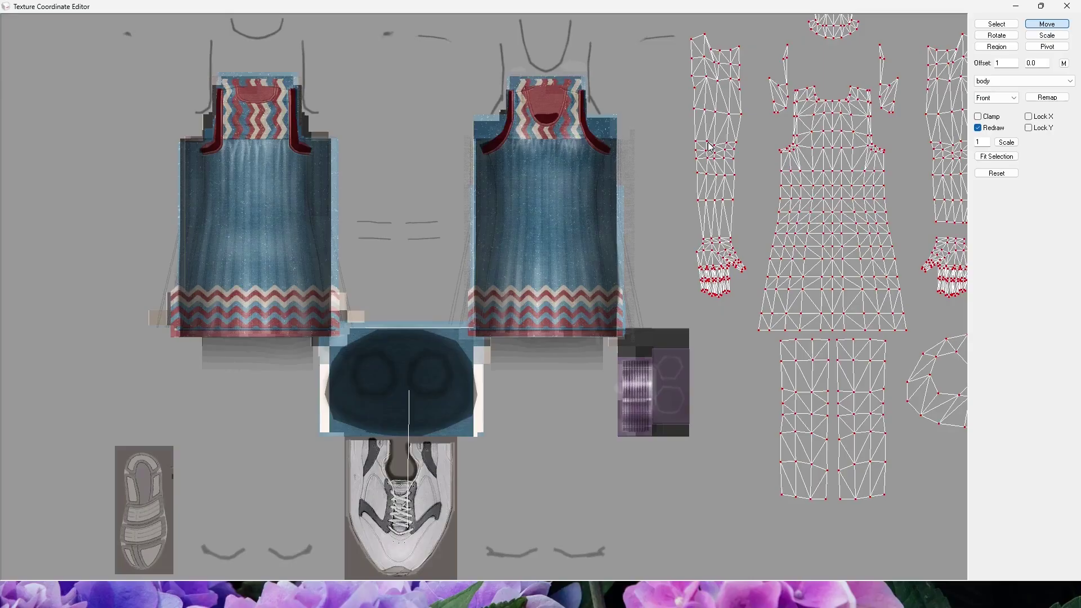
pyautogui.hotkey('ctrl', 'z')
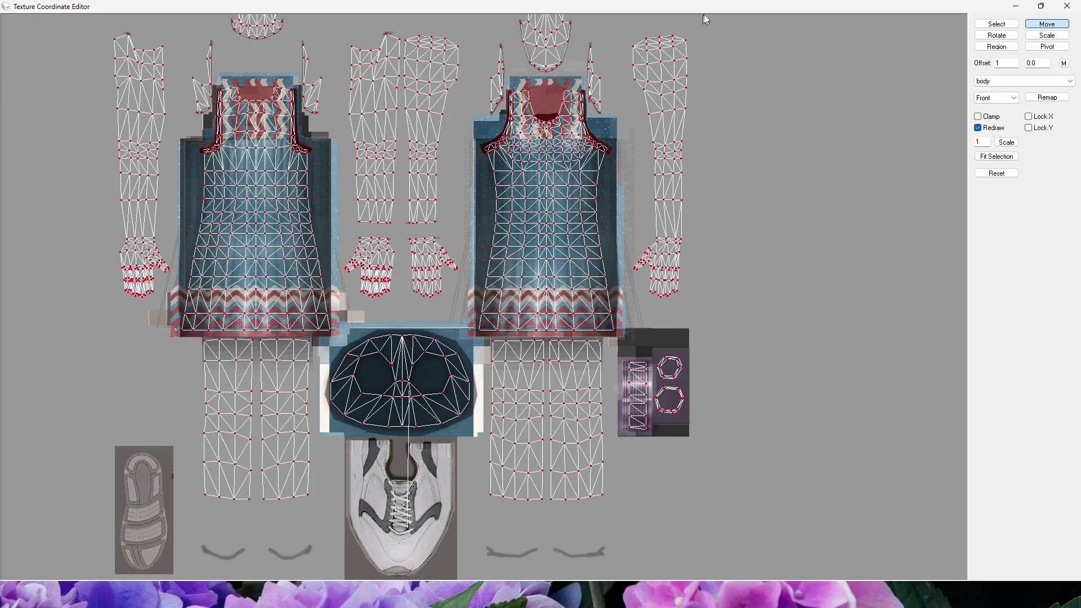
pyautogui.click(997, 24)
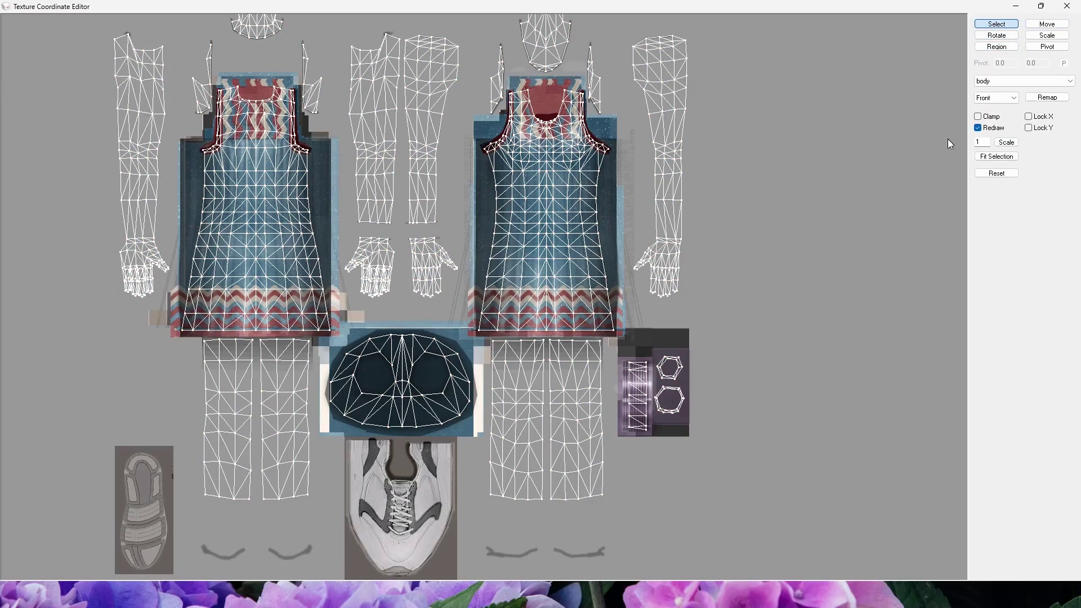
# Step: Leave the UV layout and export the shoe-swapped model to Downloads as mynewmesh with the Sims2 UniMesh exporter
pyautogui.click(1016, 6)
pyautogui.moveTo(708, 328)
pyautogui.mouseDown()
pyautogui.moveTo(410, 323)
pyautogui.moveTo(674, 336)
pyautogui.moveTo(637, 341)
pyautogui.moveTo(726, 332)
pyautogui.mouseUp()
pyautogui.moveTo(615, 345)
pyautogui.mouseDown()
pyautogui.moveTo(683, 340)
pyautogui.moveTo(631, 337)
pyautogui.mouseUp()
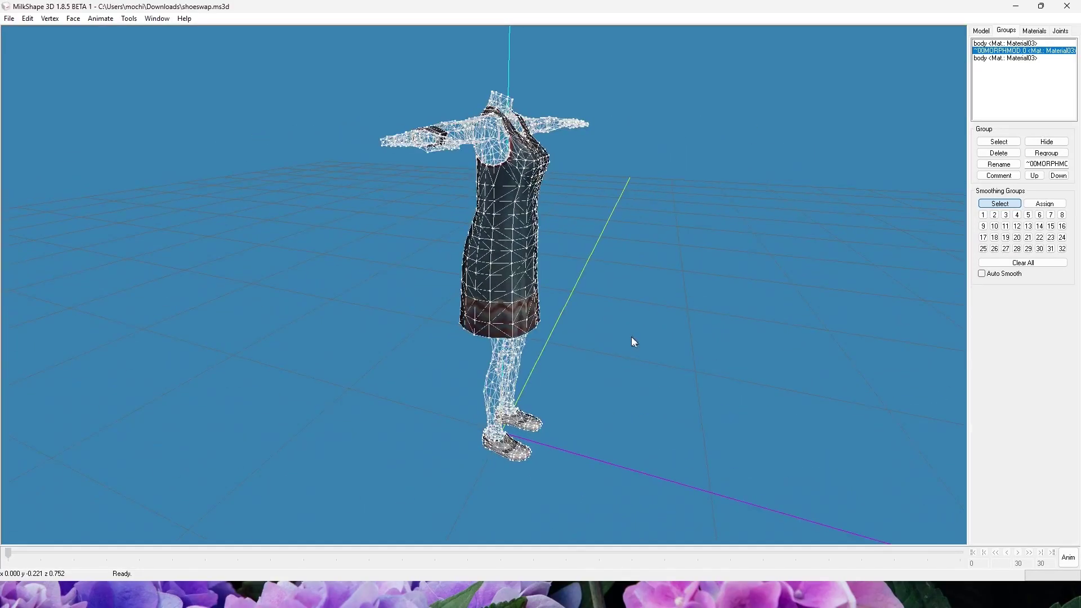
pyautogui.click(9, 19)
pyautogui.moveTo(39, 111)
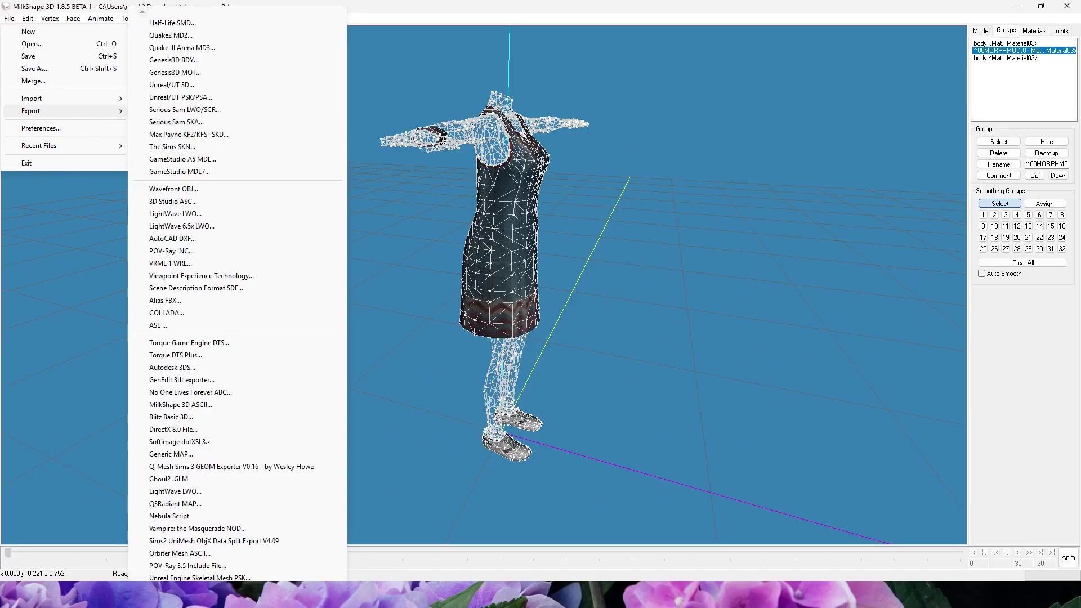
pyautogui.moveTo(236, 601)
pyautogui.click(225, 503)
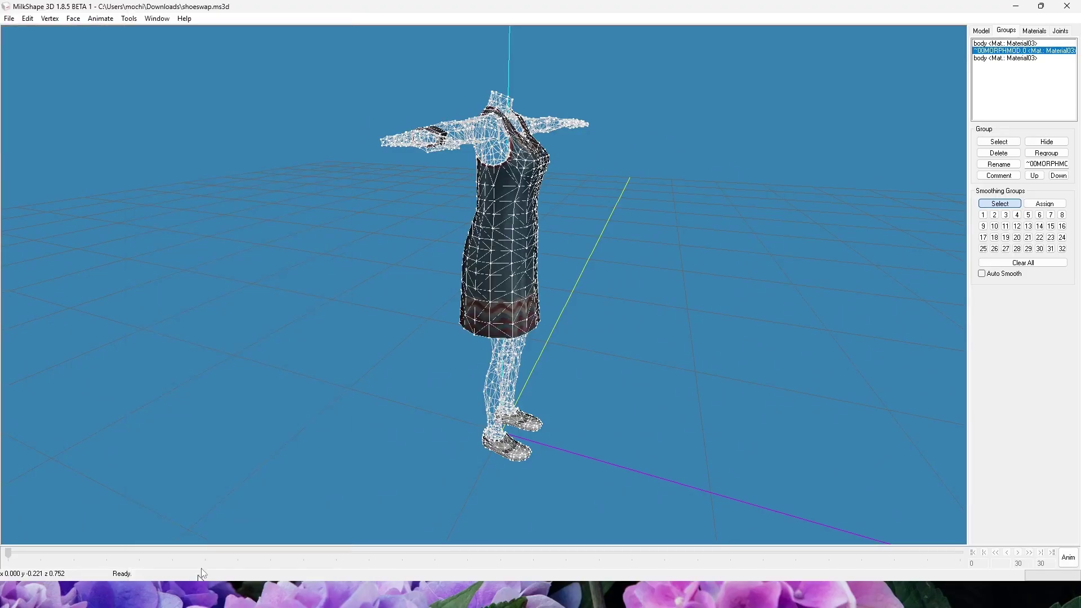
pyautogui.write('my')
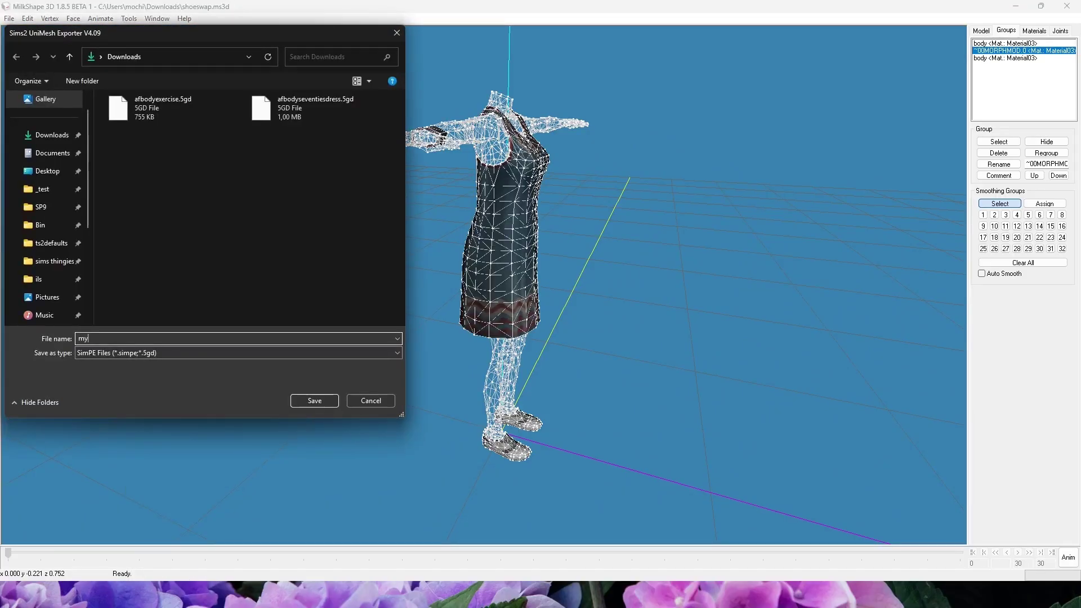
pyautogui.write('newmesh')
pyautogui.press('Return')
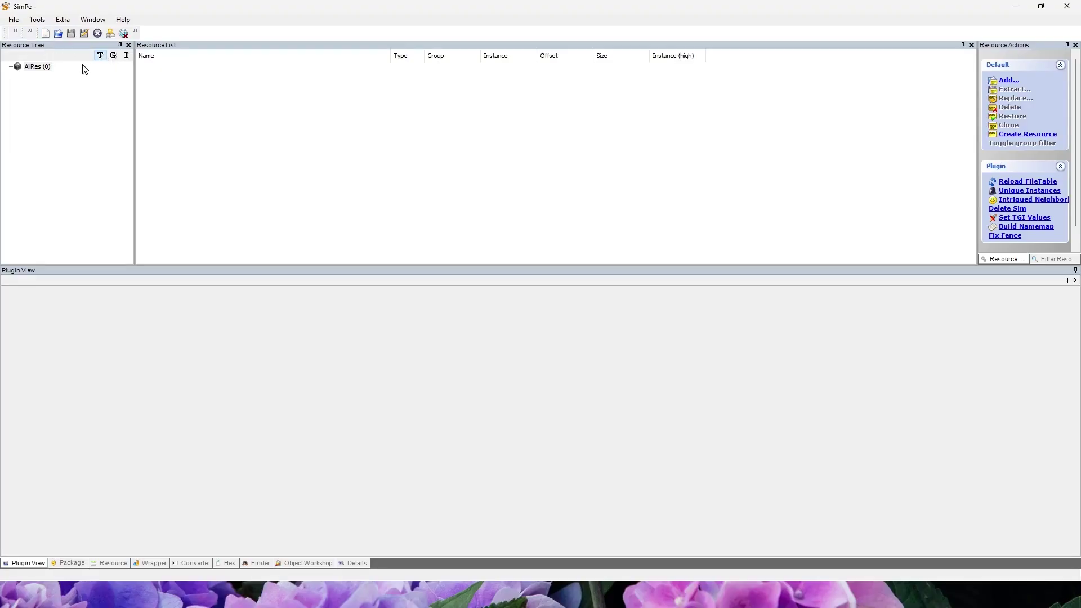
# Step: Switch to SimPe and extract the mesh resources for the base mesh afbodytracksuit with the Body Mesh Tool
pyautogui.click(34, 21)
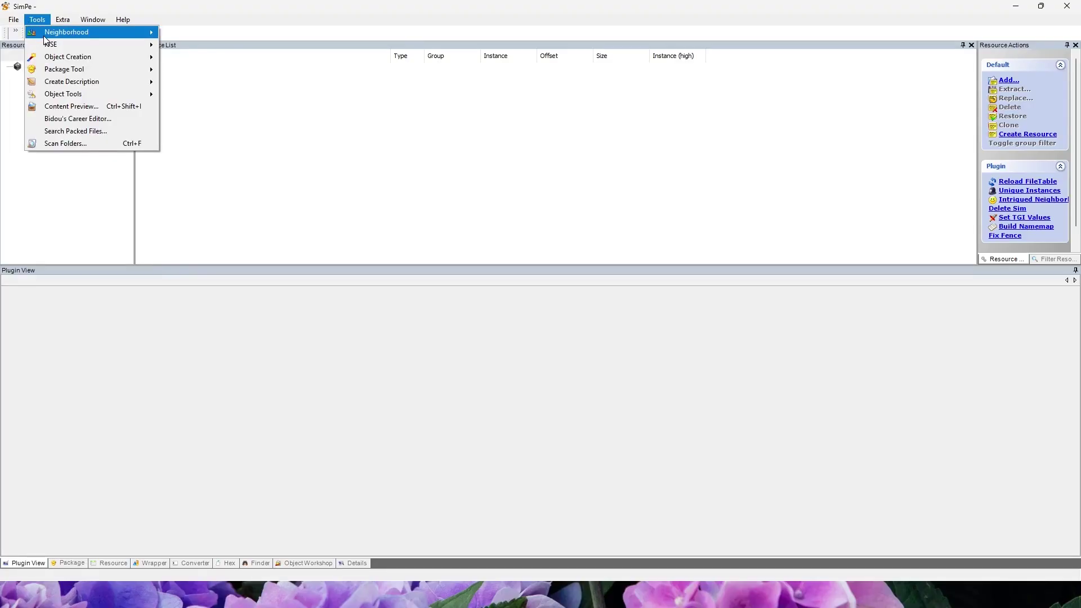
pyautogui.moveTo(58, 45)
pyautogui.moveTo(202, 45)
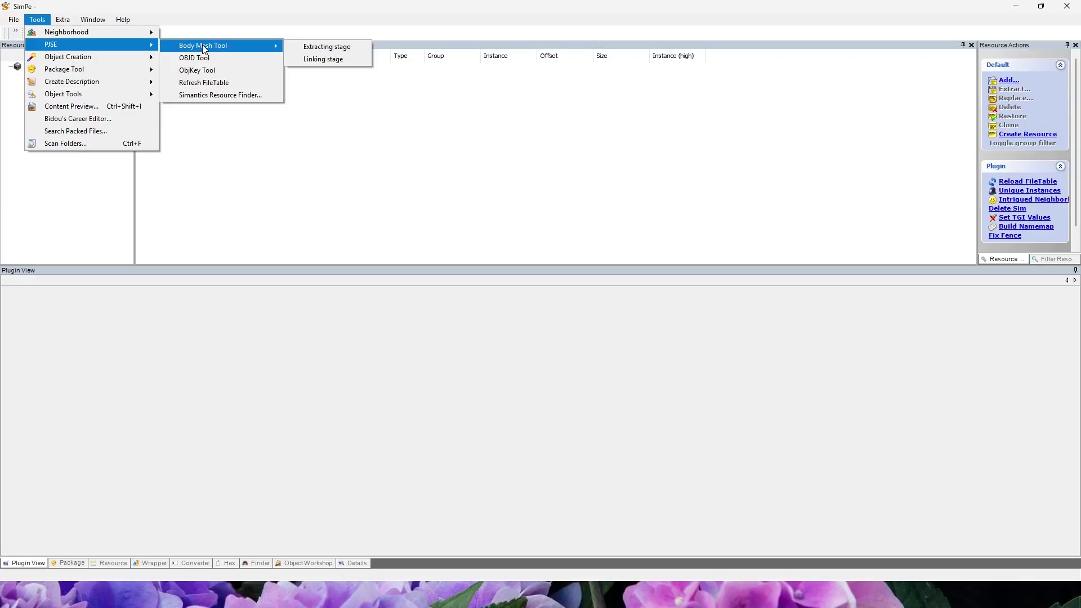
pyautogui.click(299, 47)
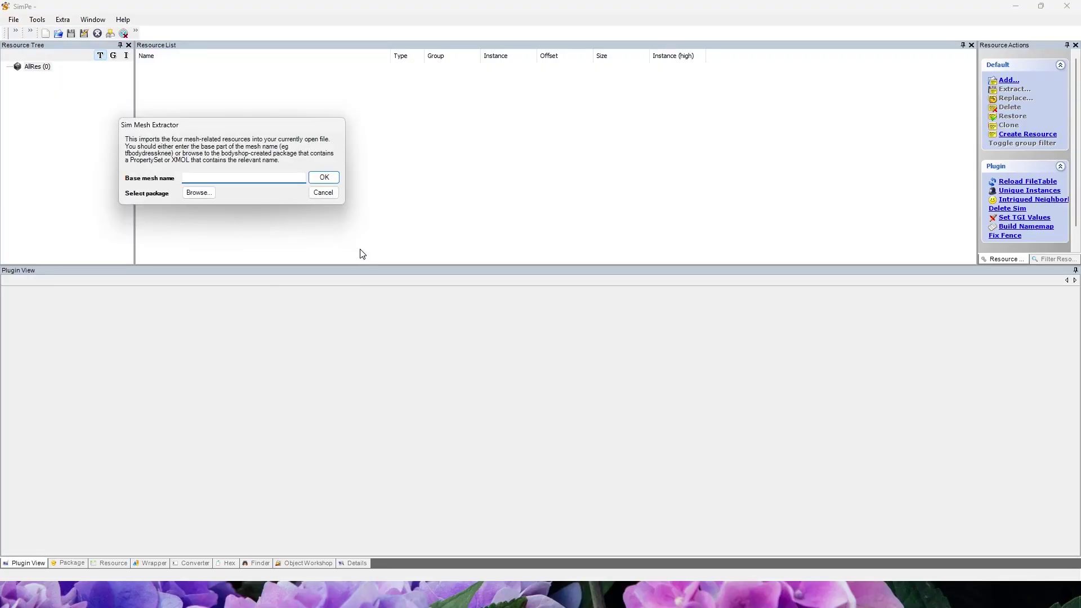
pyautogui.write('afbodytracksuit')
pyautogui.press('Return')
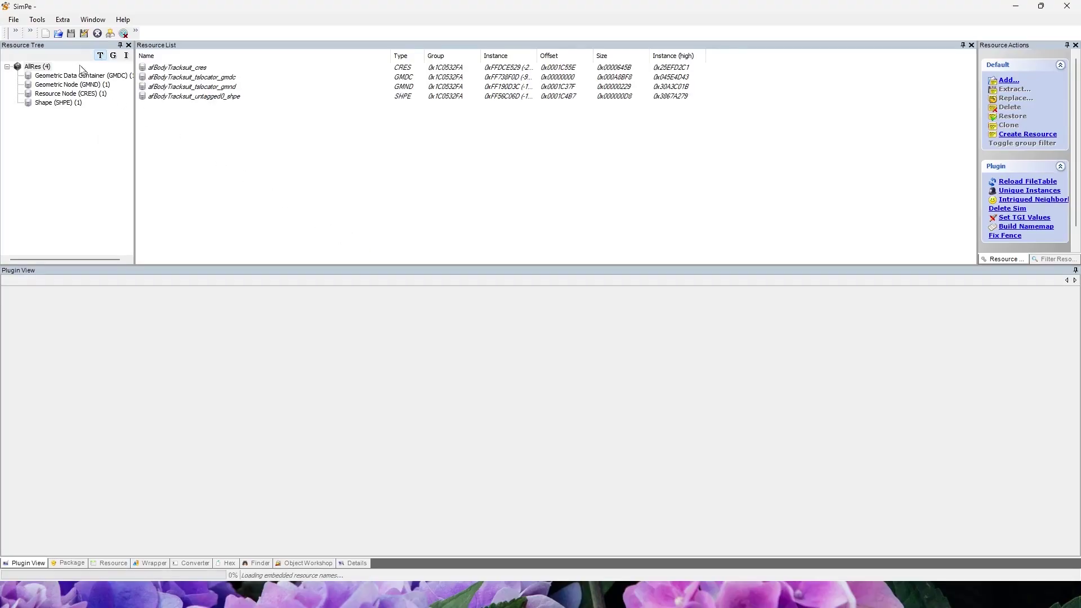
# Step: Rename the four extracted mesh resources through the Scenegraph rename Wizard with the model name rudhira-seventiesexerciseshoes-AF
pyautogui.click(38, 20)
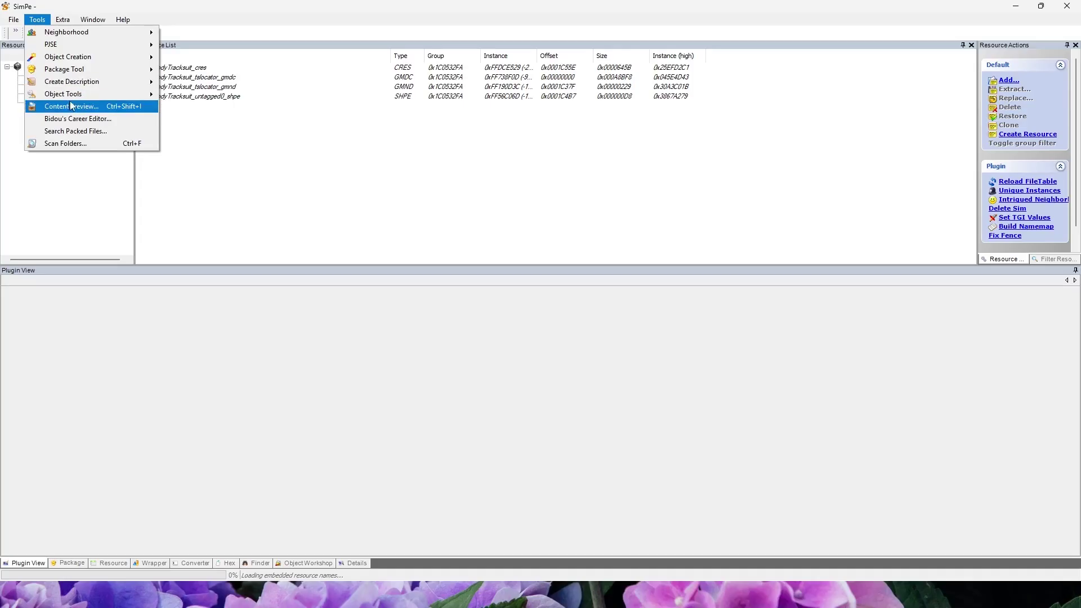
pyautogui.moveTo(79, 94)
pyautogui.click(212, 169)
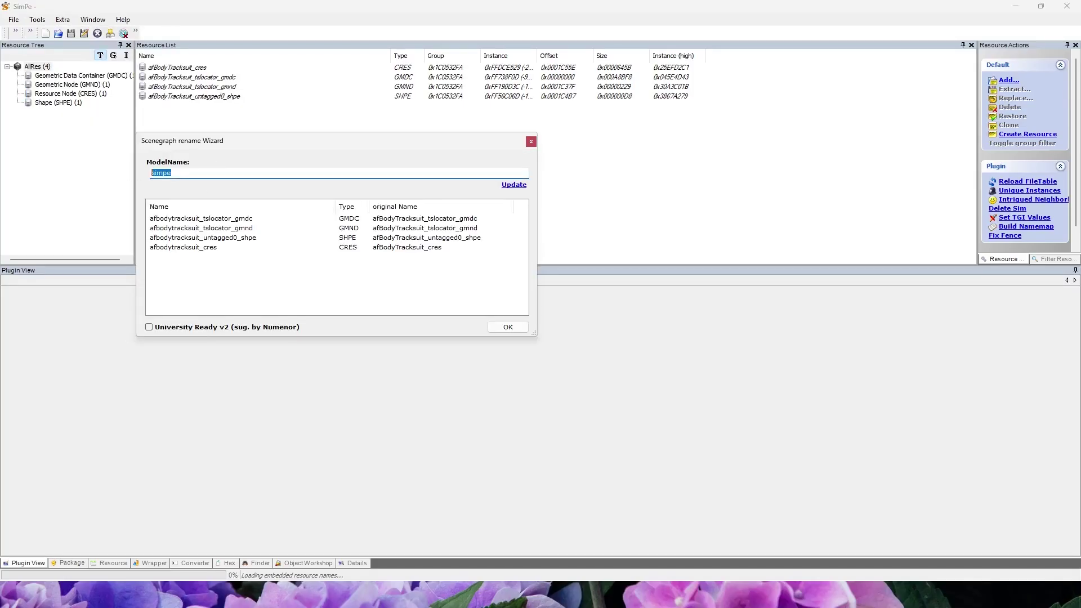
pyautogui.write('rudhira-')
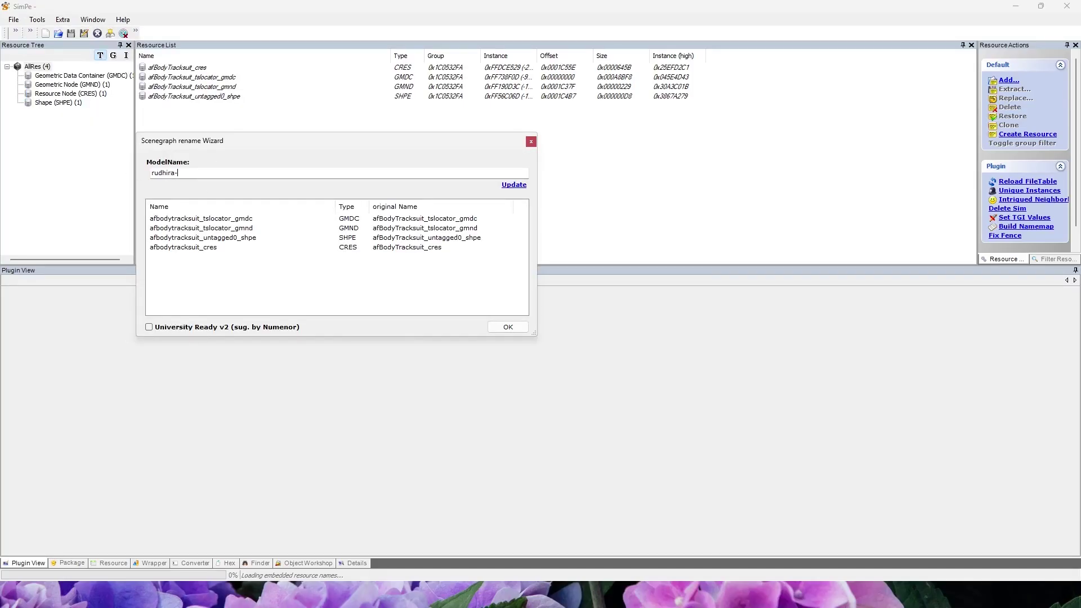
pyautogui.write('seventiesexerciseshoes-AF')
pyautogui.click(515, 186)
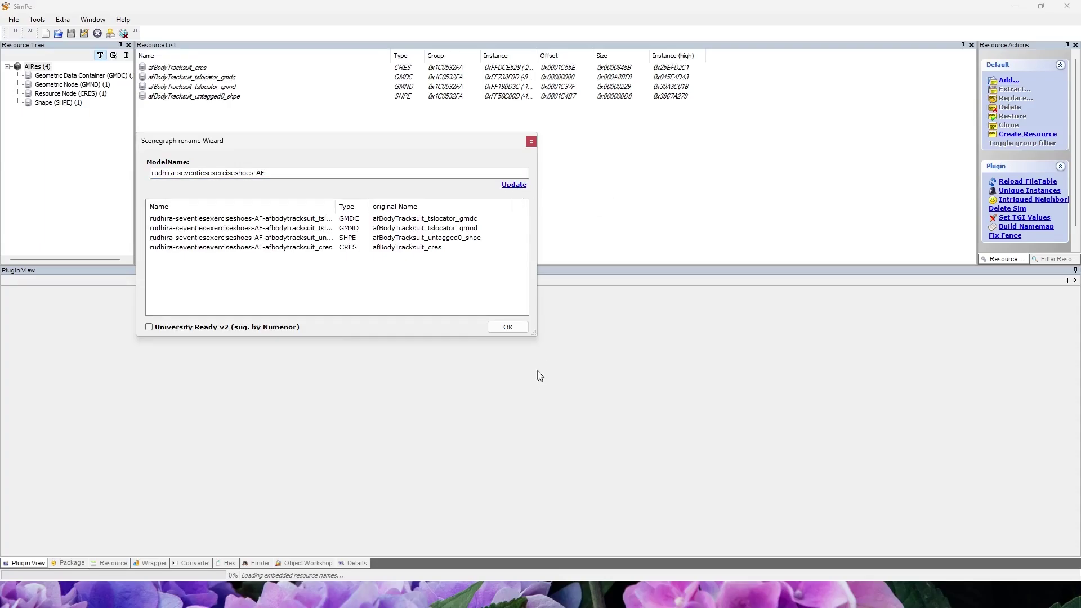
pyautogui.click(509, 327)
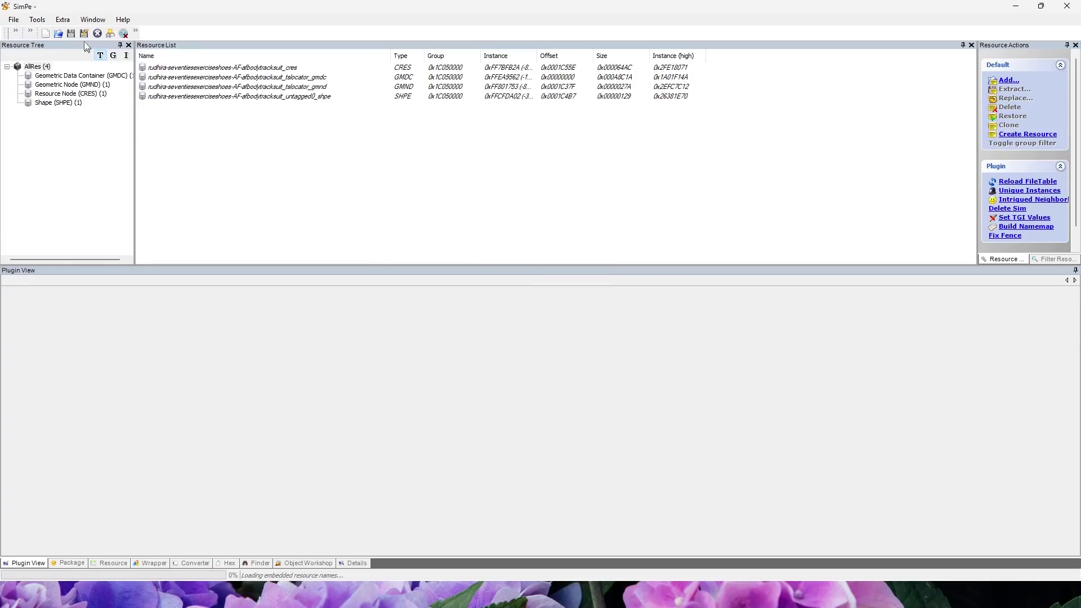
# Step: Save the package in Downloads as rudhira_mynewmesh
pyautogui.hotkey('ctrl', 's')
pyautogui.write('rudh')
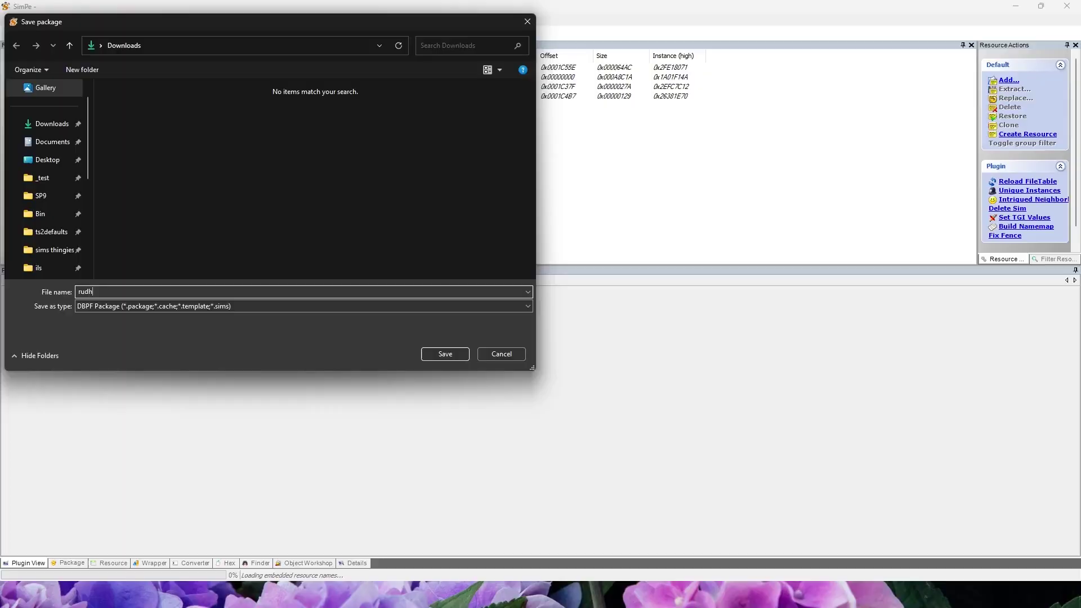
pyautogui.write('ira_mynewmesh')
pyautogui.press('Return')
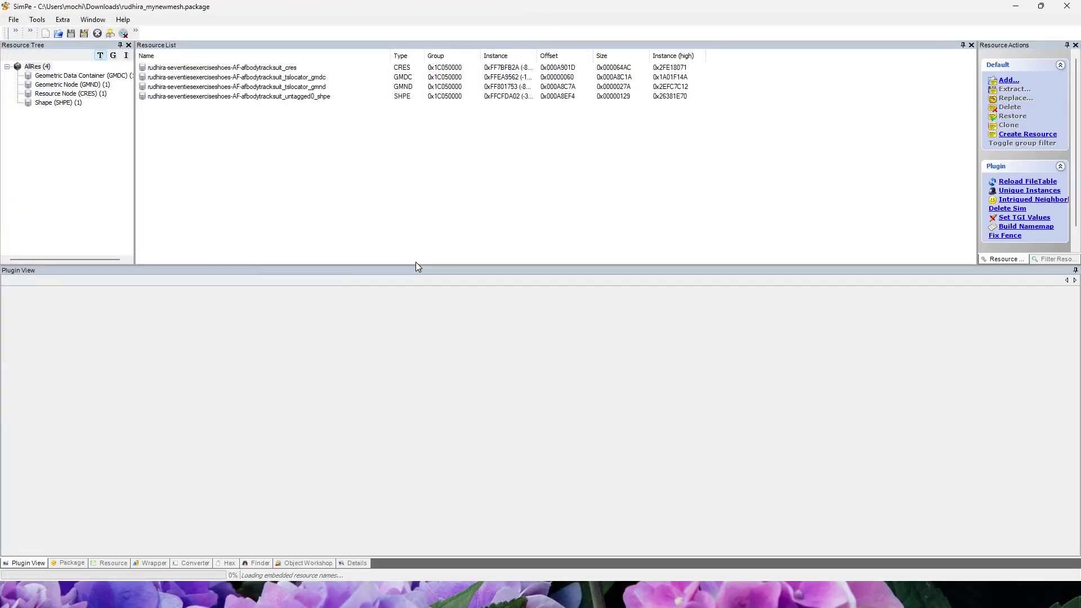
# Step: Replace the package's GMDC resource with the exported mynewmesh file
pyautogui.click(289, 77)
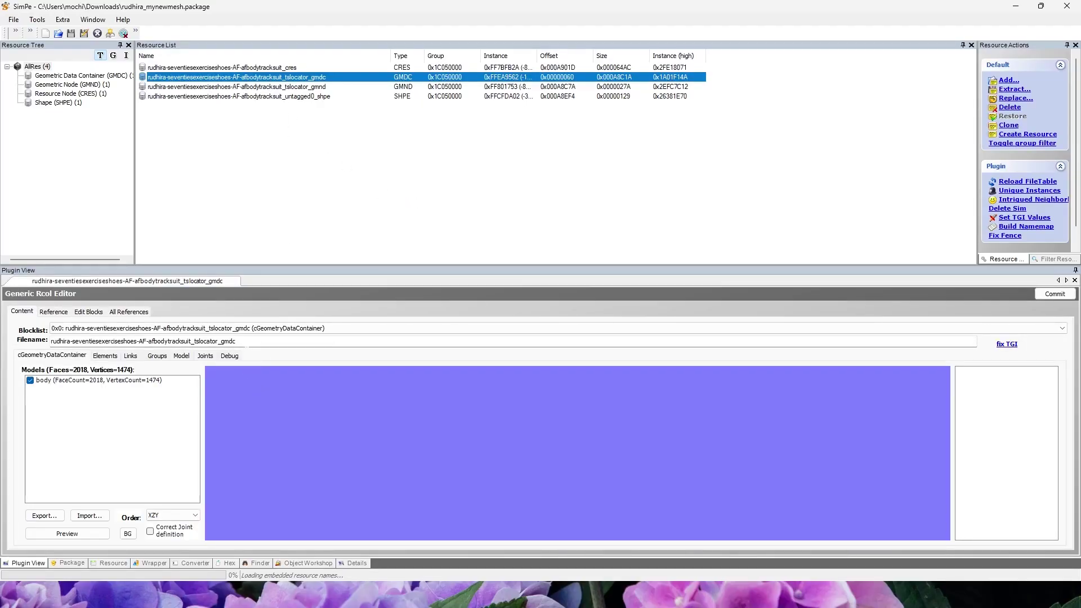
pyautogui.rightClick(265, 78)
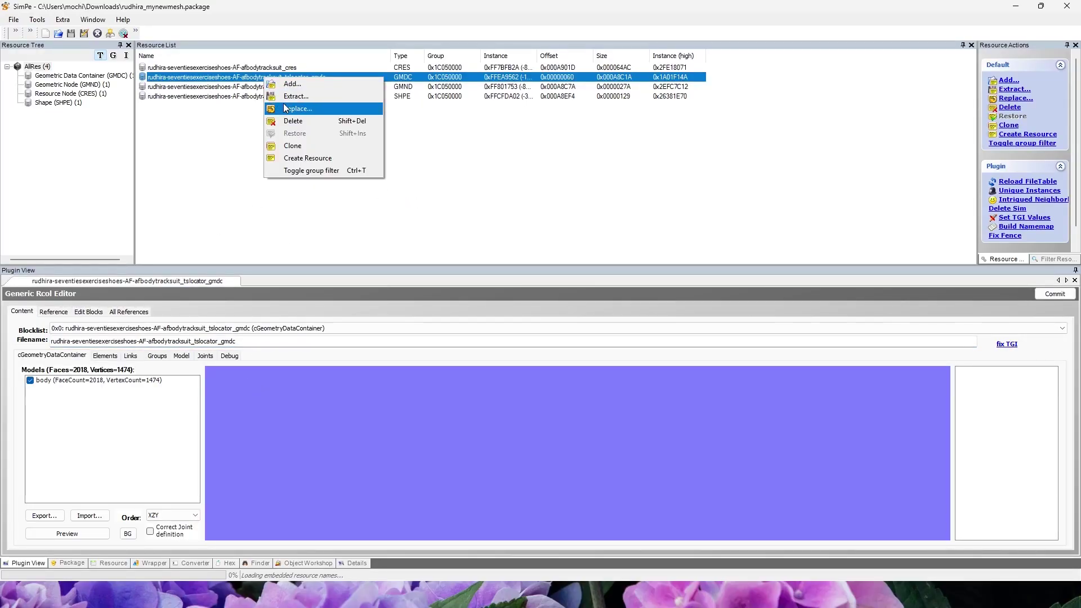
pyautogui.click(286, 108)
pyautogui.doubleClick(288, 138)
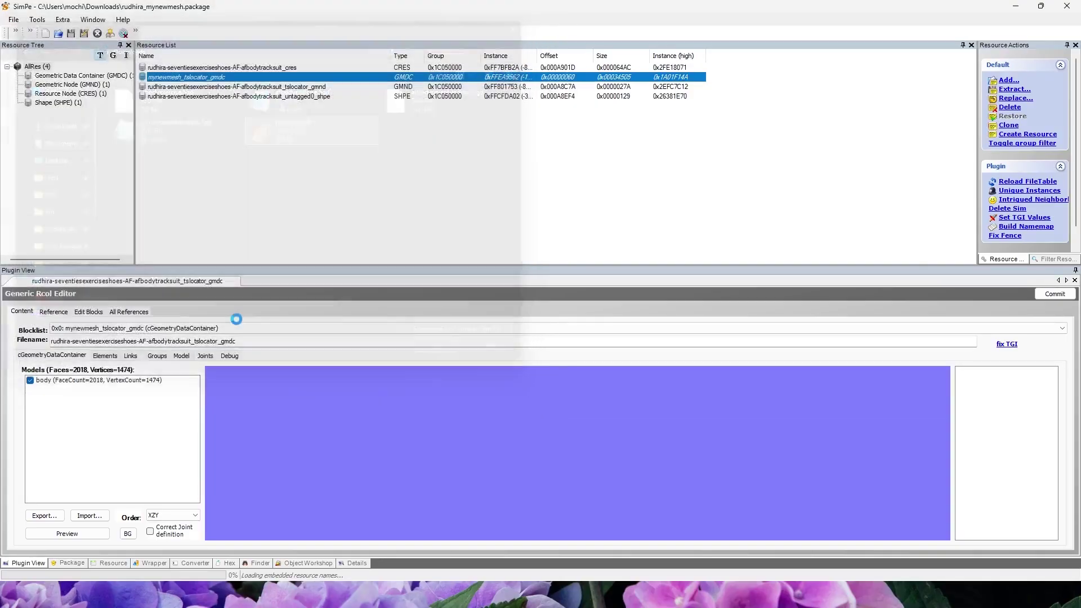
# Step: Set the replaced GMDC's filename to rudhira-seventiesexerciseshoes-AF-afbodytracksuit_tslocator_gmdc, commit it and save the package
pyautogui.moveTo(180, 341); pyautogui.dragTo(11, 343)
pyautogui.write('rudhira-seventiesexerciseshoes-AF-afbodytracksuit_tslocator_gmdc')
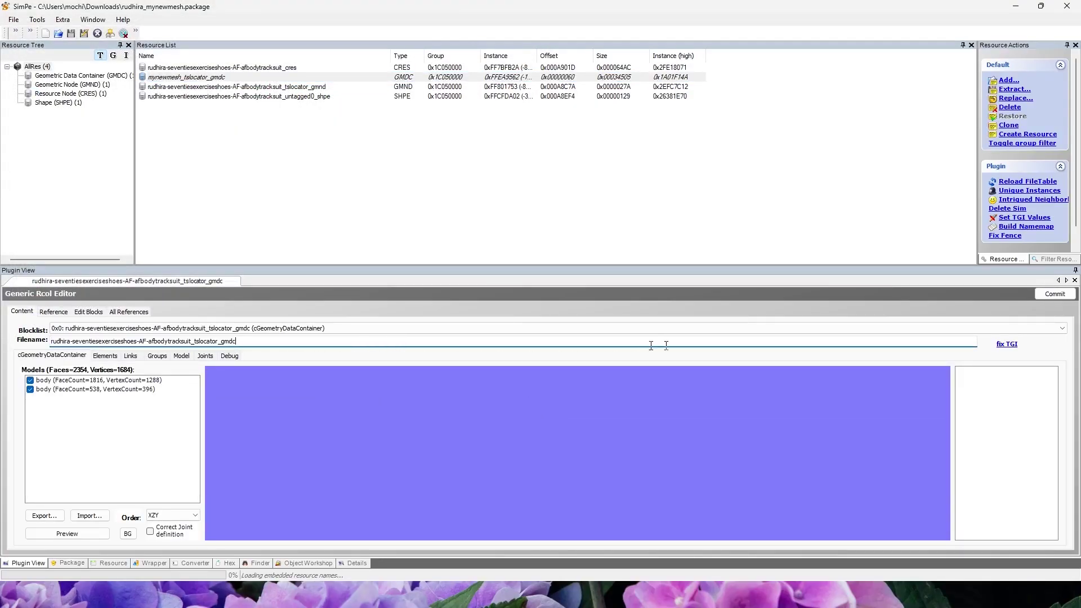
pyautogui.click(1041, 295)
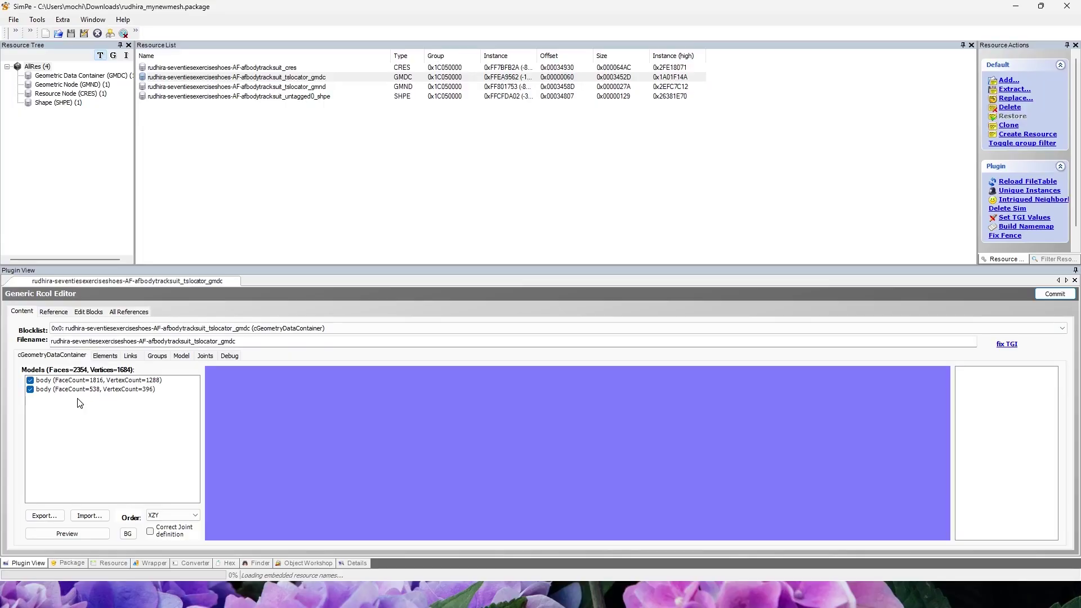
# Step: Preview the replaced mesh with both body groups and close the package
pyautogui.click(67, 534)
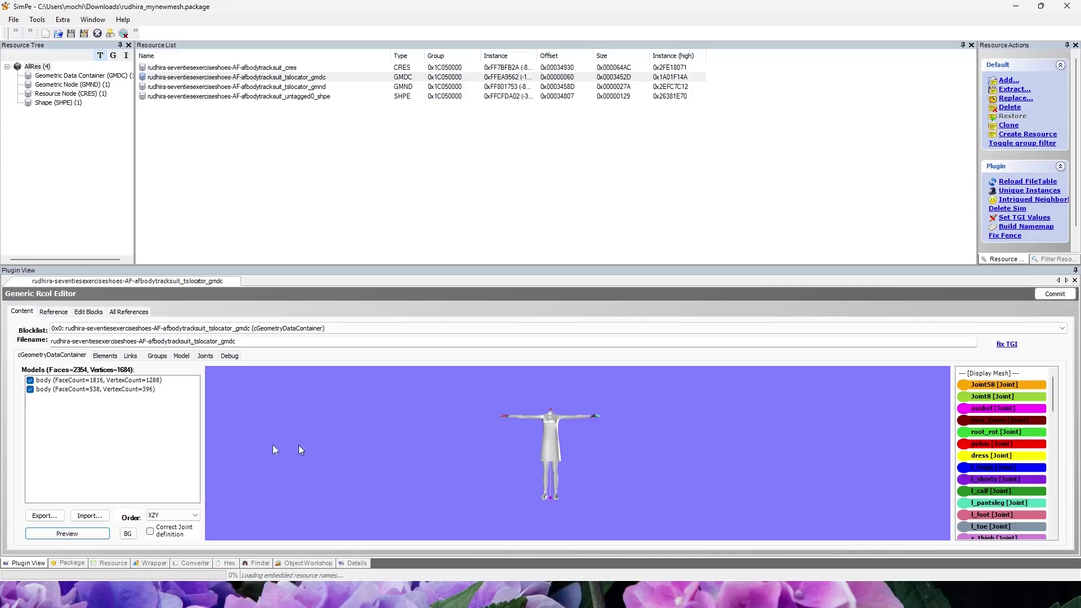
pyautogui.moveTo(299, 446); pyautogui.dragTo(522, 450)
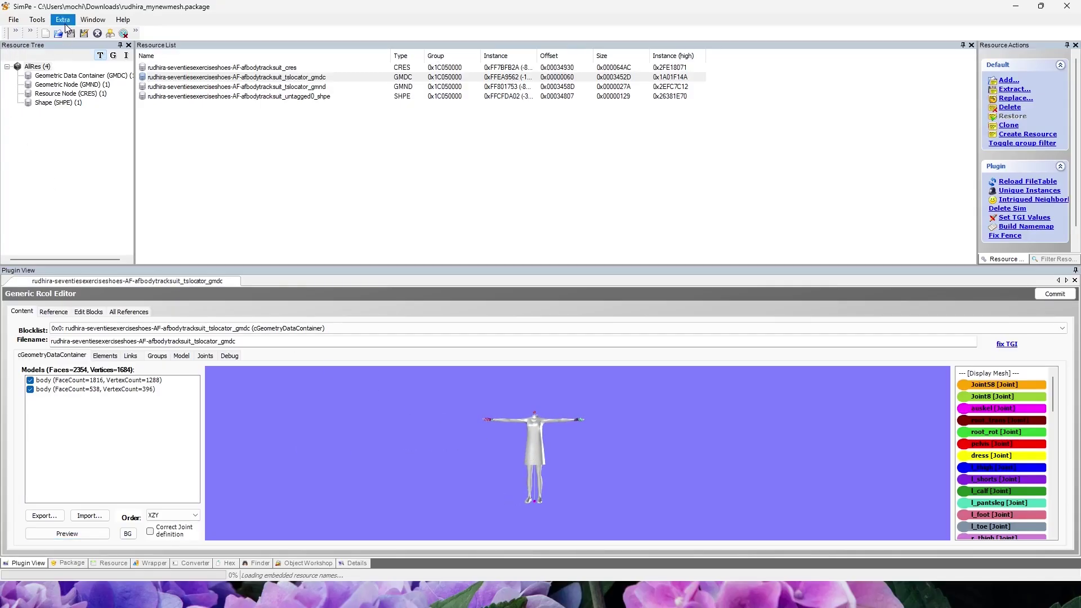
pyautogui.click(45, 33)
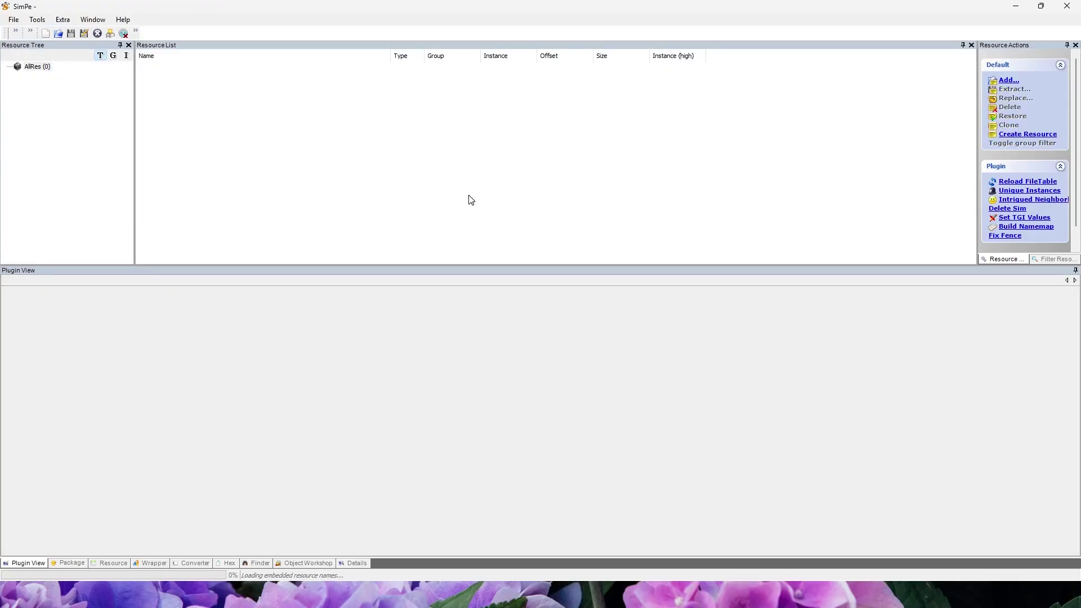
# Step: Reopen the rudhira_mynewmesh package, examine the Parts of its Shape resource, and close the package
pyautogui.click(83, 595)
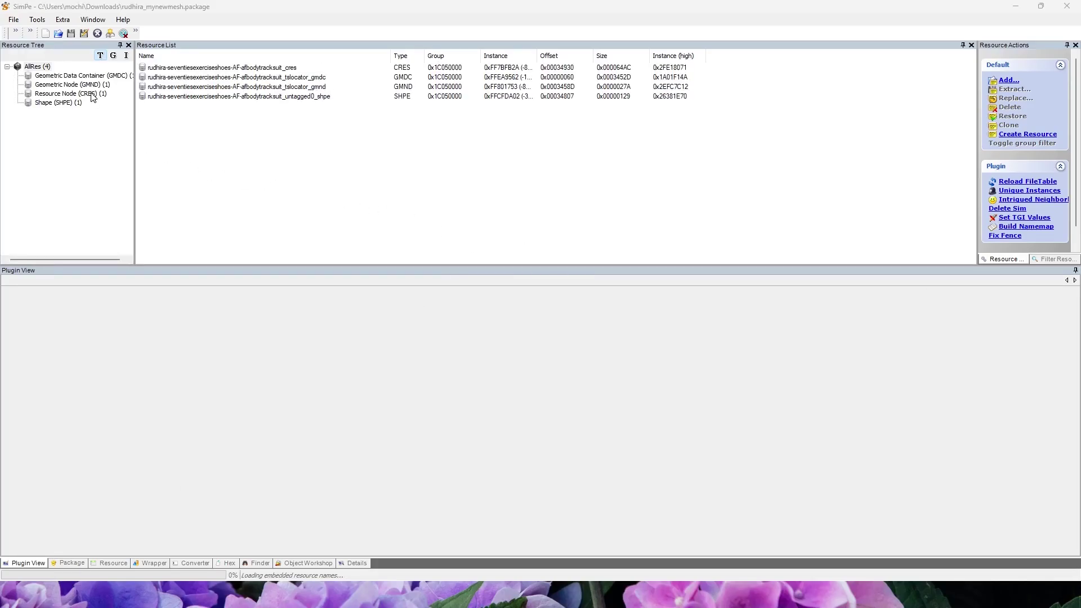
pyautogui.click(62, 103)
pyautogui.click(201, 68)
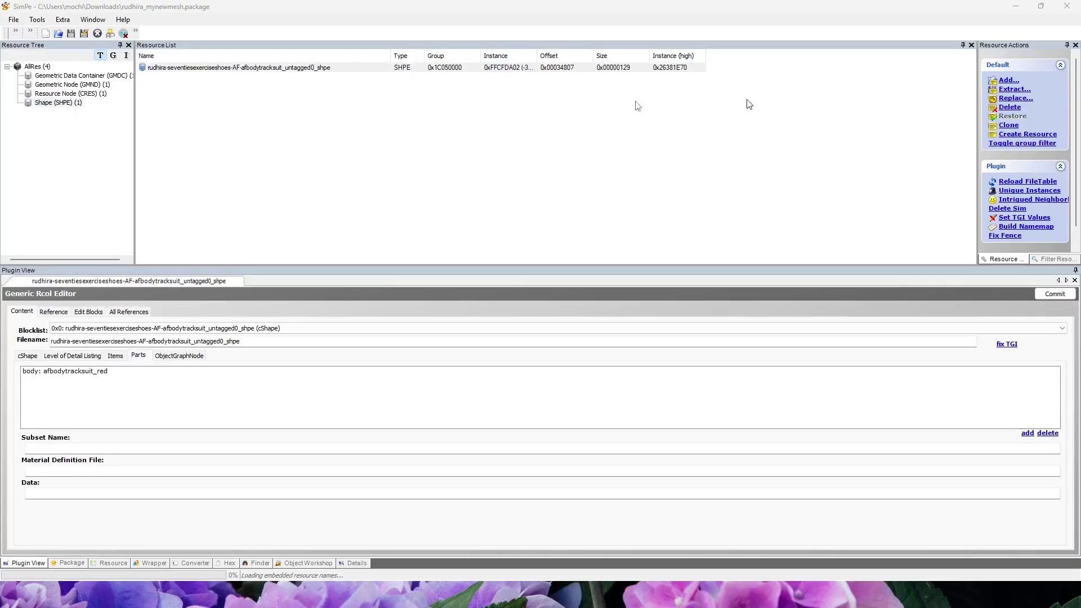
pyautogui.click(30, 69)
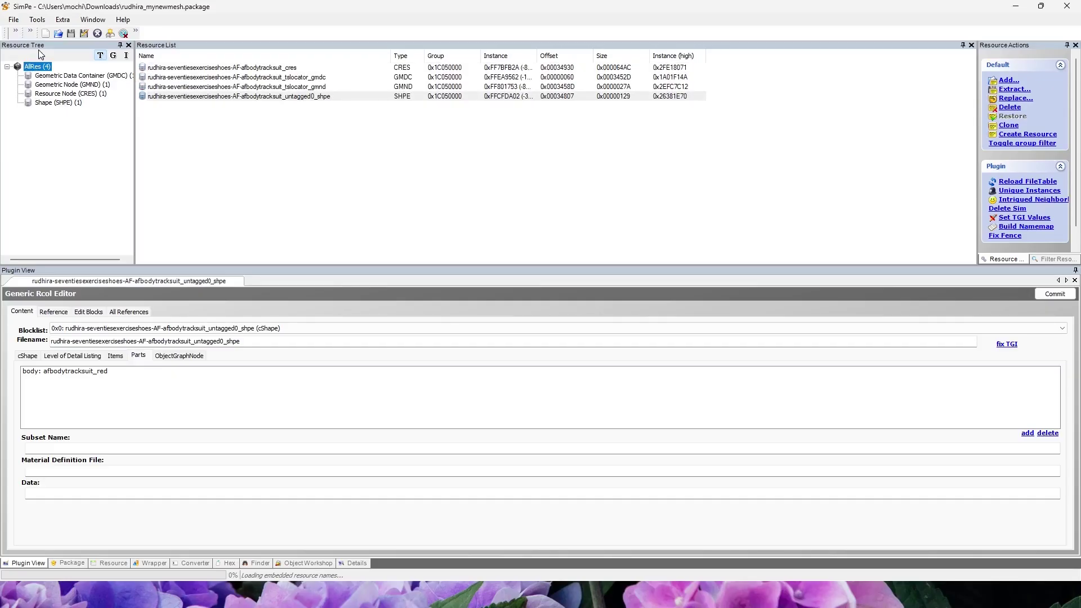
pyautogui.click(45, 34)
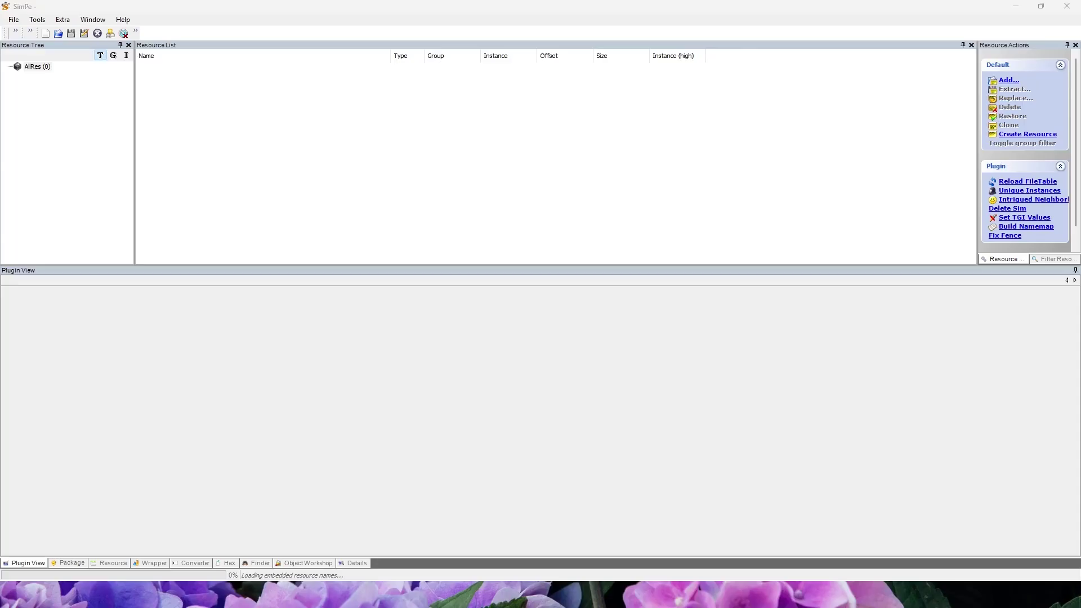
# Step: Launch The Sims 2 Body Shop from the CSBin folder and start a new clothing project showing adult female full-body outfits
pyautogui.moveTo(1080, 72); pyautogui.dragTo(542, 72)
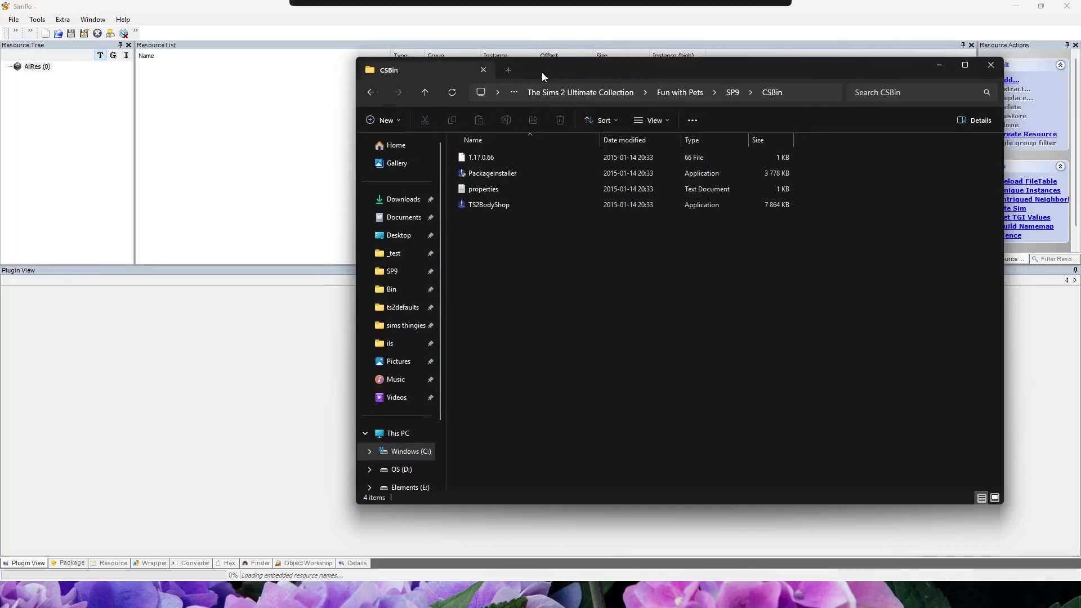
pyautogui.doubleClick(489, 204)
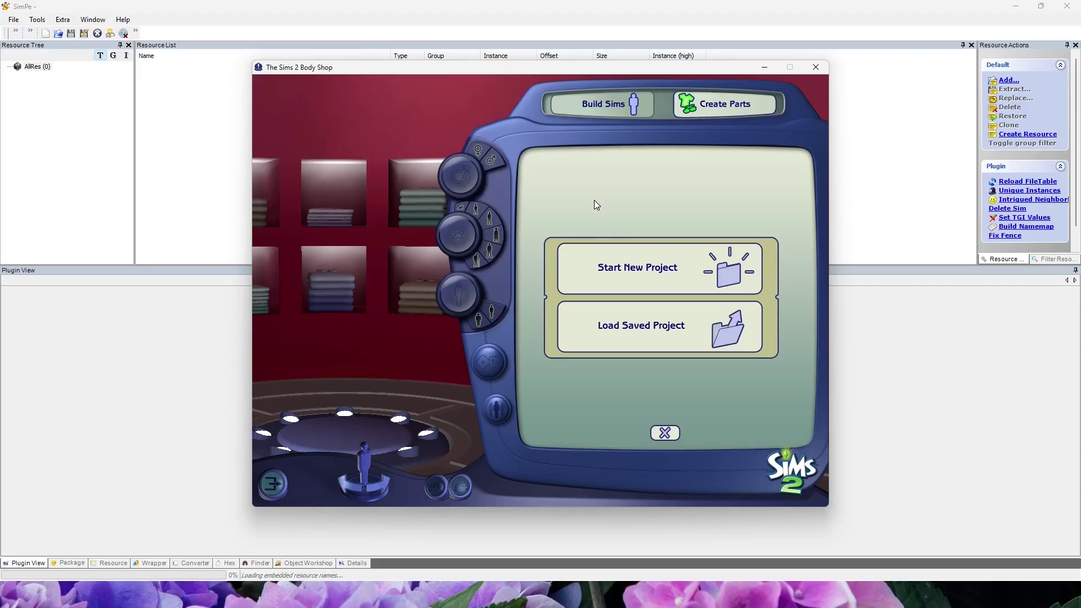
pyautogui.click(621, 259)
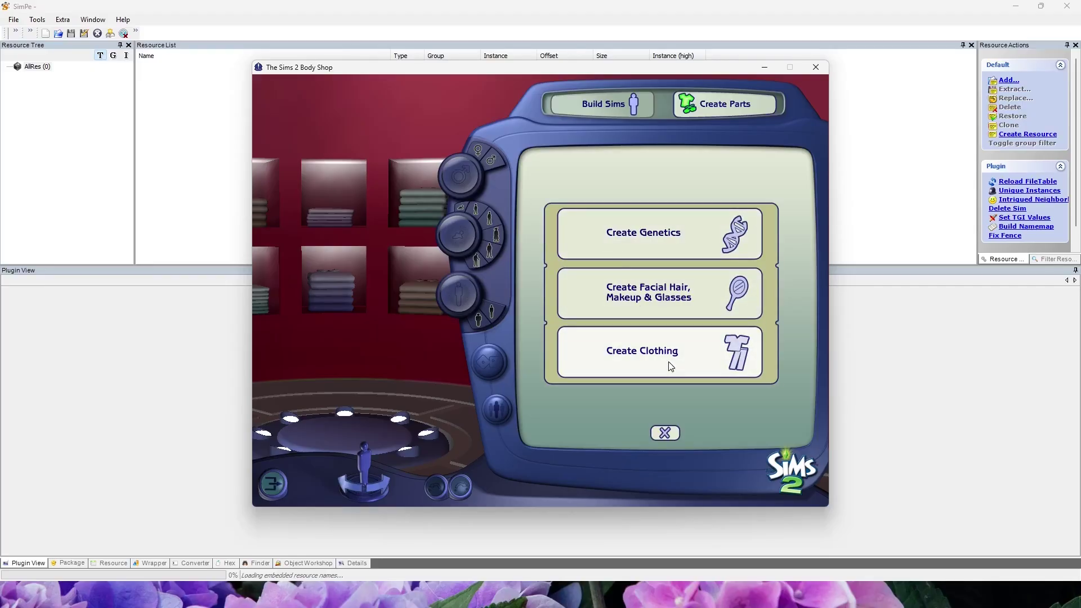
pyautogui.click(672, 355)
pyautogui.click(602, 181)
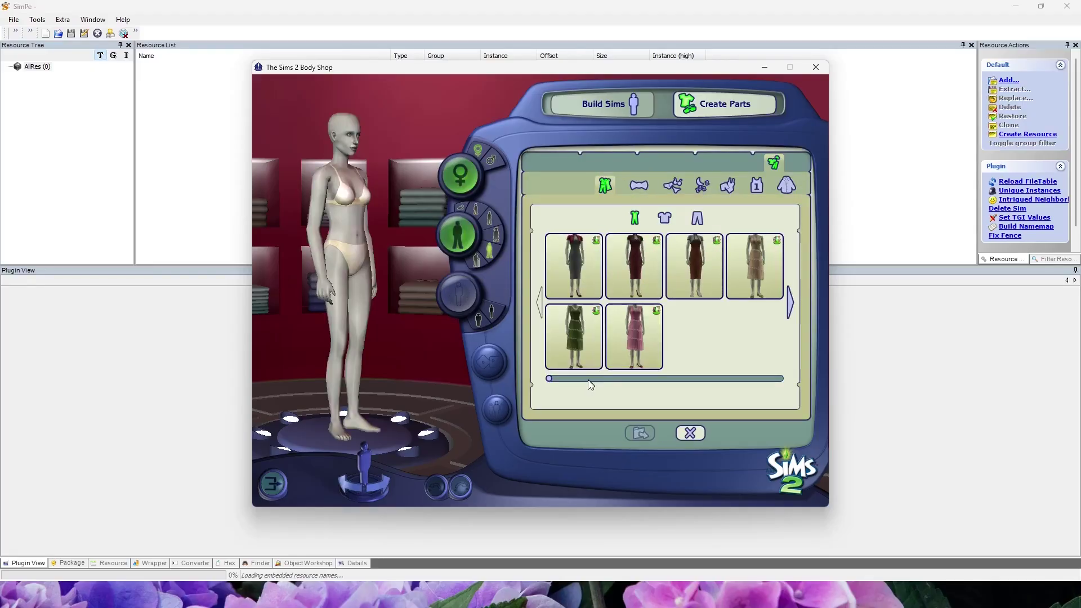
# Step: Export the adult female grey tracksuit with green piping as a clothing project named mynewoutfit
pyautogui.moveTo(549, 379); pyautogui.dragTo(759, 380)
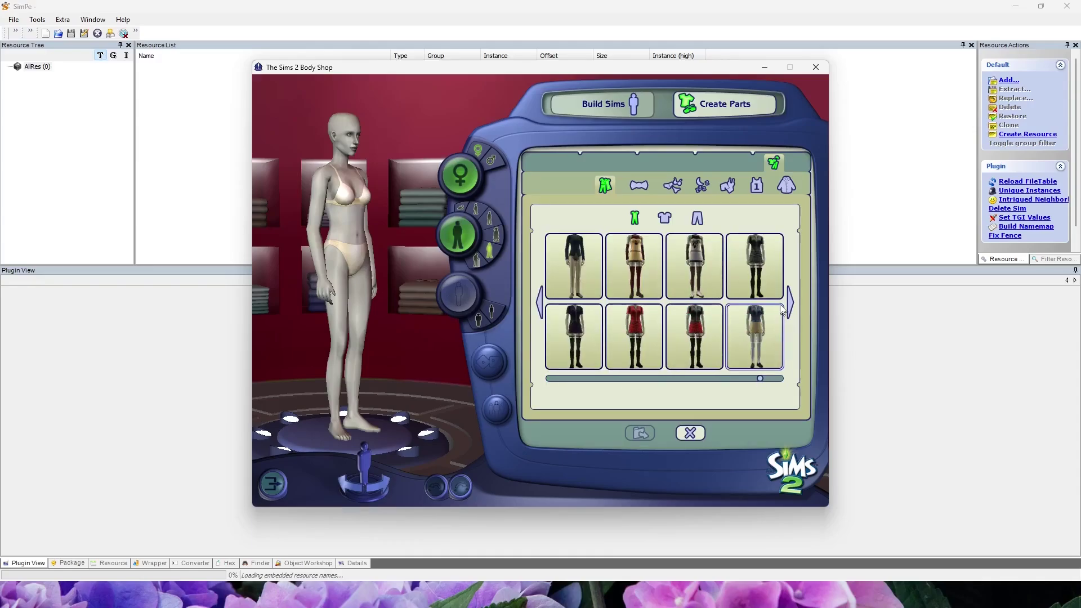
pyautogui.click(540, 302)
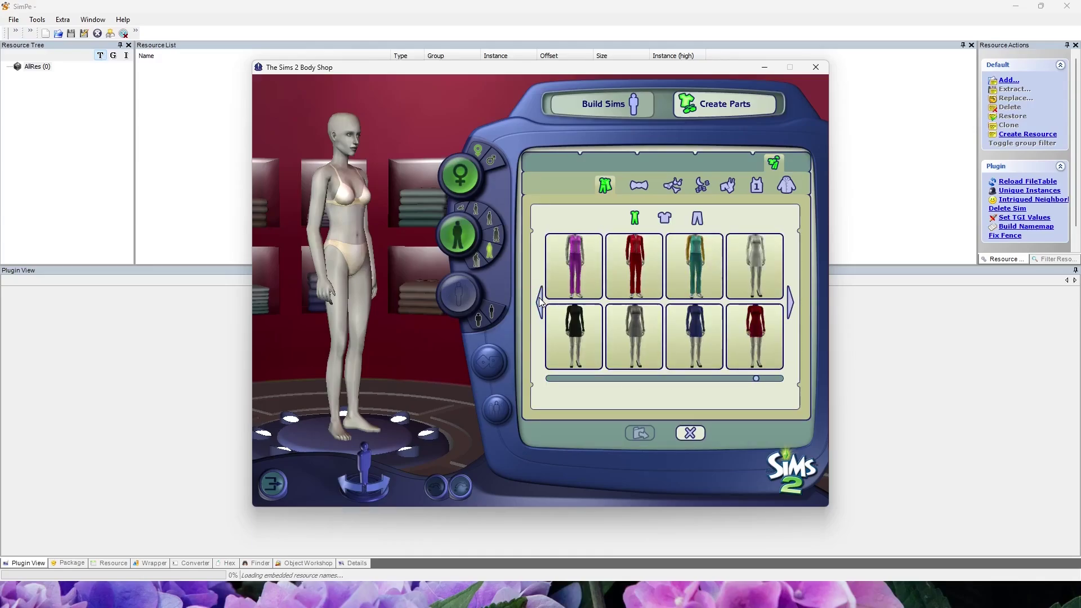
pyautogui.click(540, 302)
pyautogui.click(625, 333)
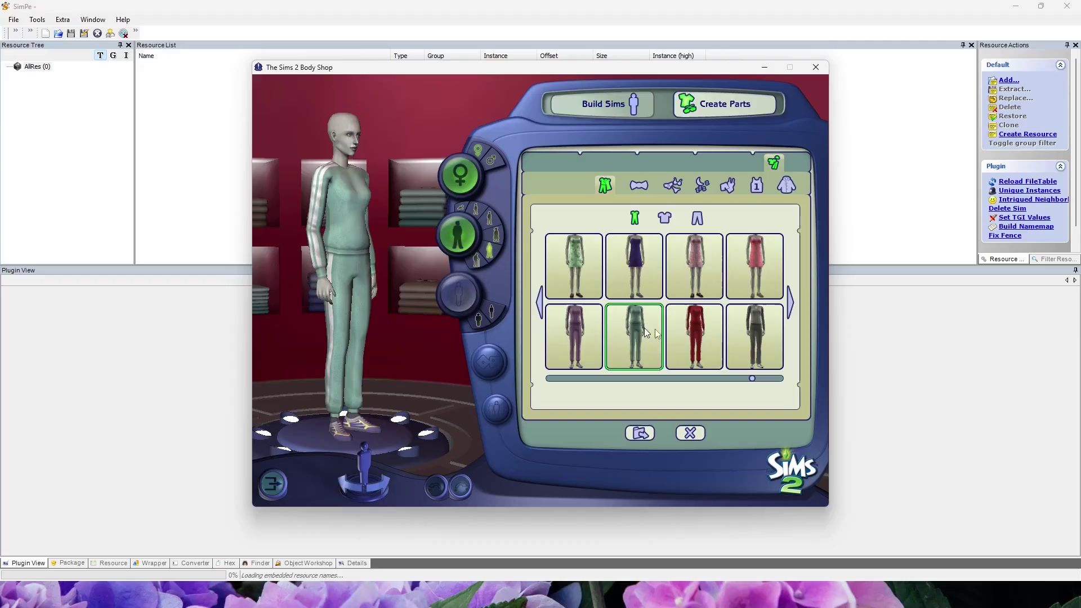
pyautogui.click(755, 336)
pyautogui.click(640, 433)
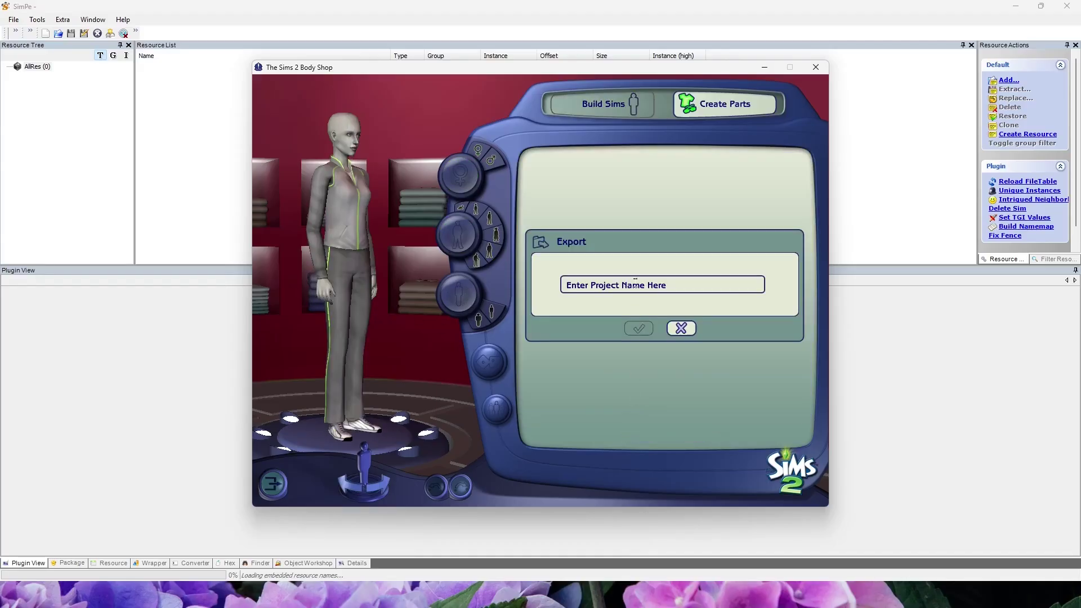
pyautogui.click(628, 279)
pyautogui.write('mynewout')
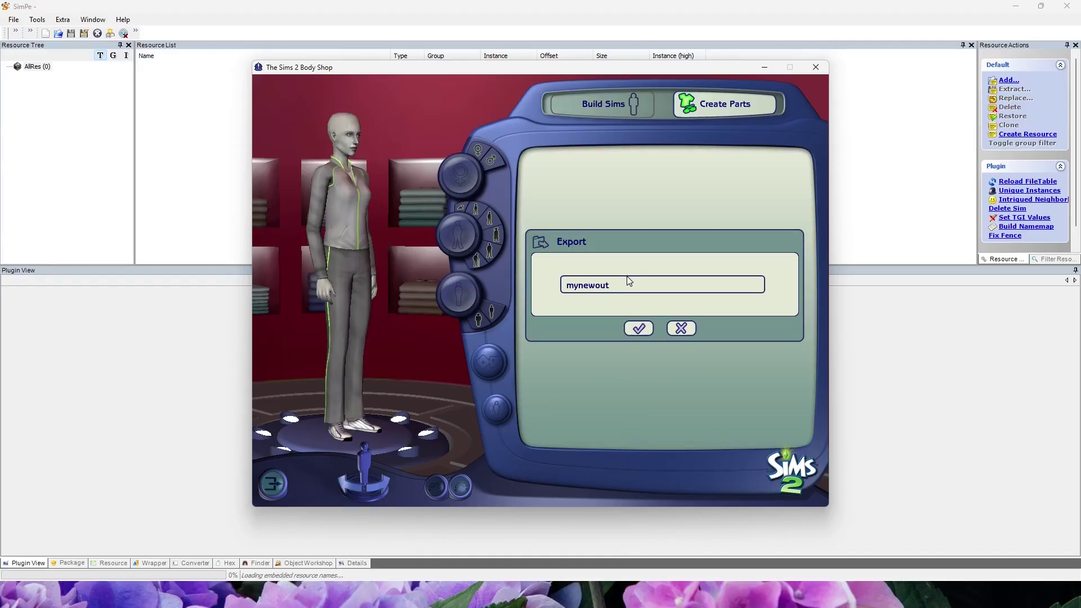
pyautogui.write('fit')
pyautogui.click(642, 332)
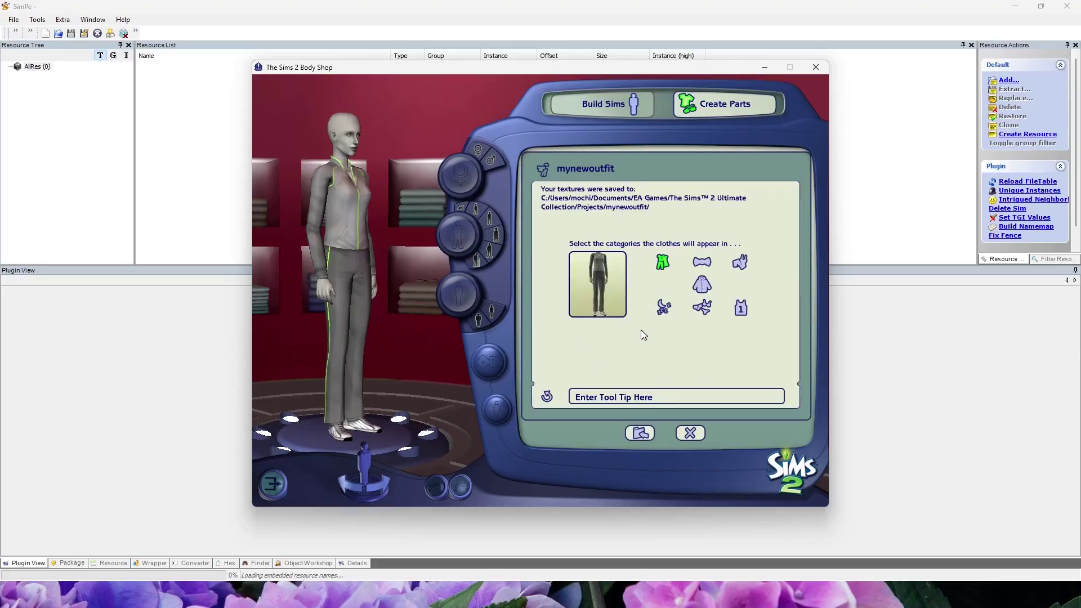
# Step: Set the outfit's tool tip to "rudhira - my new outfit", import it into the game, and close Body Shop
pyautogui.click(642, 397)
pyautogui.write('rudhira - my new outfit')
pyautogui.click(639, 434)
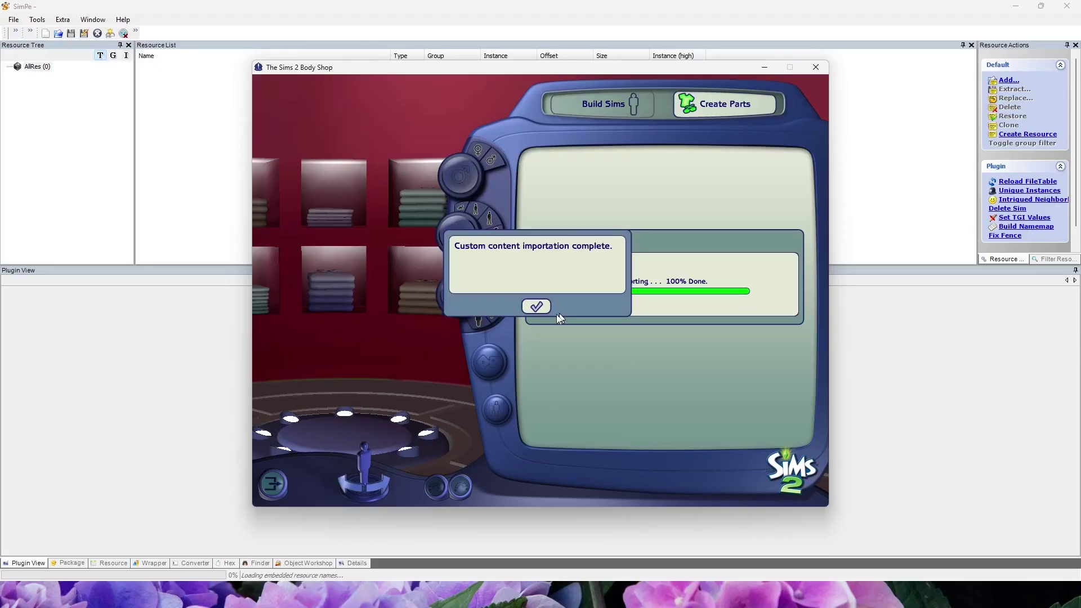
pyautogui.click(535, 306)
pyautogui.click(825, 67)
# Step: Copy the 5fb79098_mynewoutfit package from the SavedSims folder to Downloads and open the copy in SimPe
pyautogui.click(514, 282)
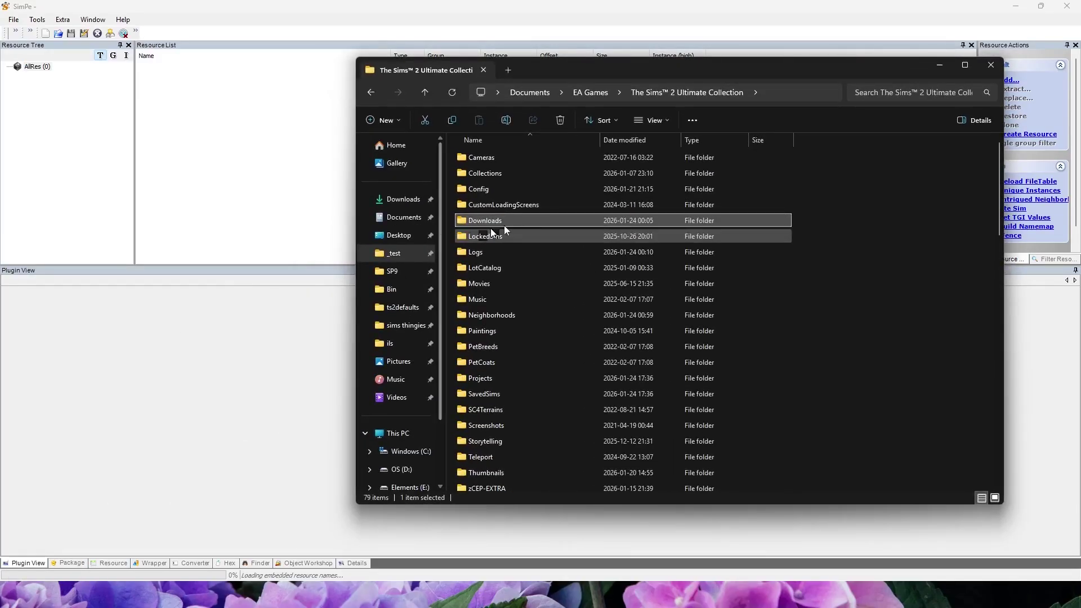
pyautogui.doubleClick(484, 395)
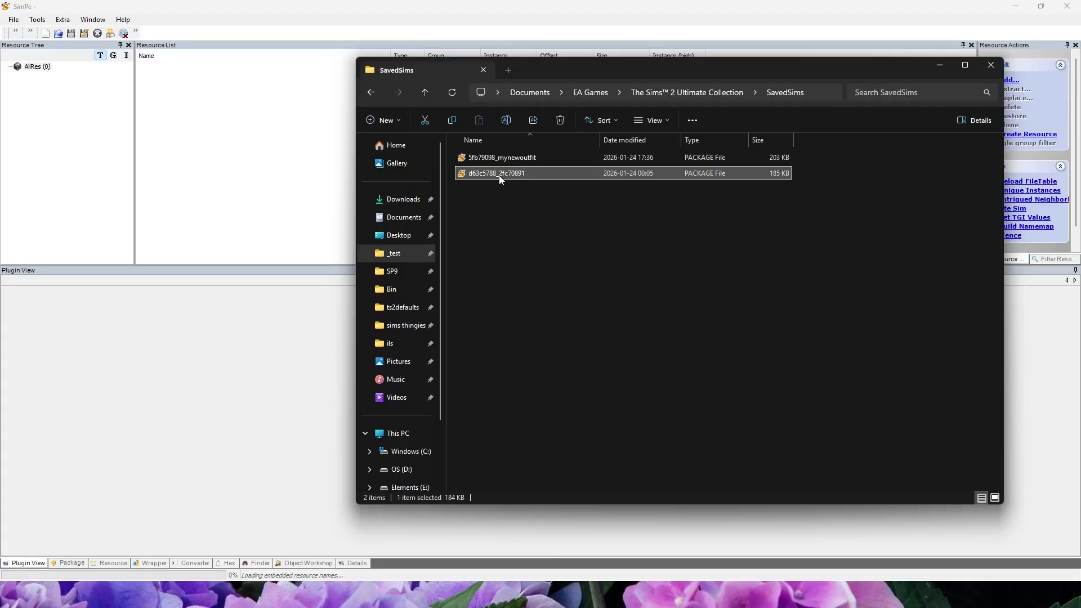
pyautogui.click(499, 159)
pyautogui.click(403, 199)
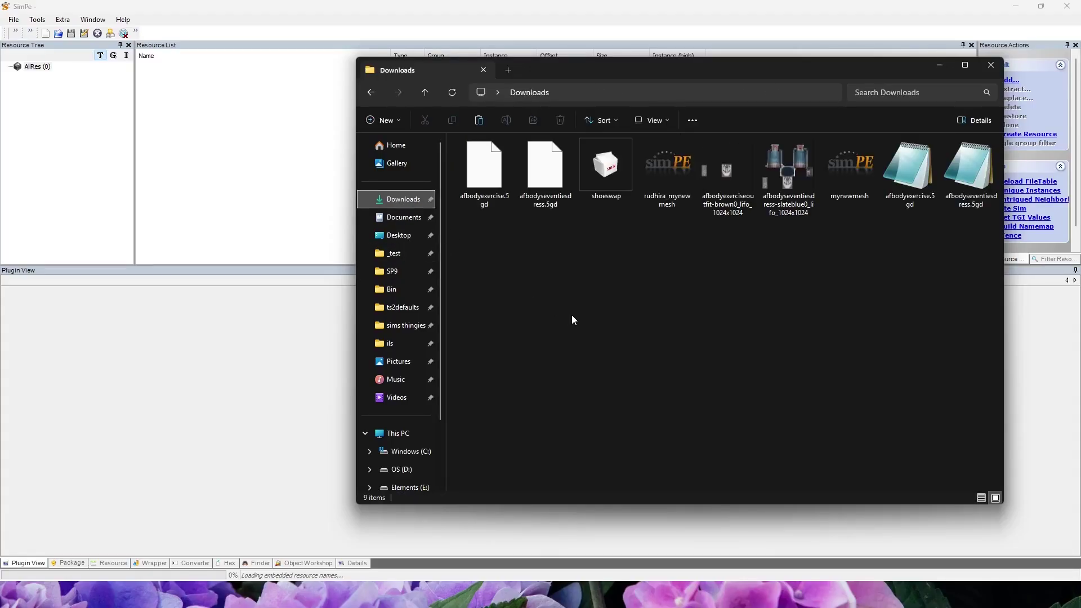
pyautogui.hotkey('ctrl', 'v')
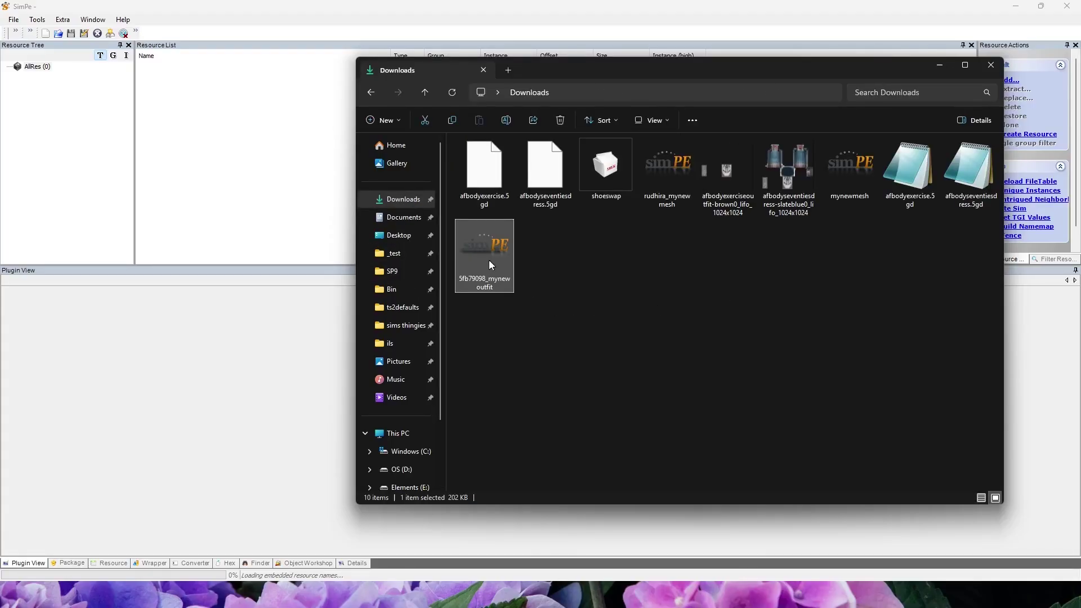
pyautogui.moveTo(491, 264); pyautogui.dragTo(307, 189)
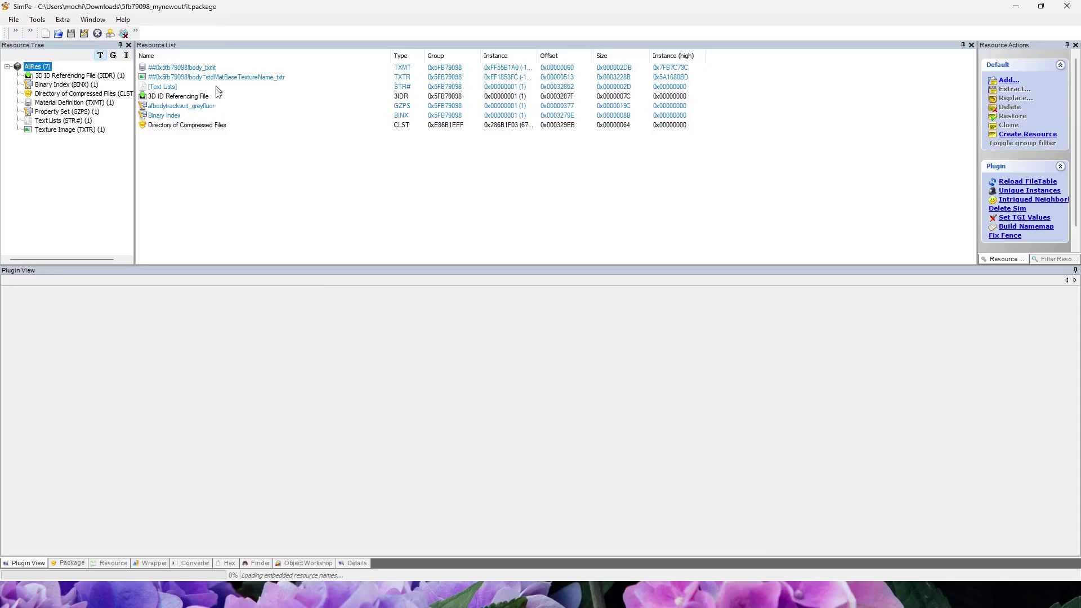
# Step: Link the outfit's 3D ID Referencing File to the rudhira_mynewmesh package with the Body Mesh Tool's linking stage
pyautogui.click(203, 97)
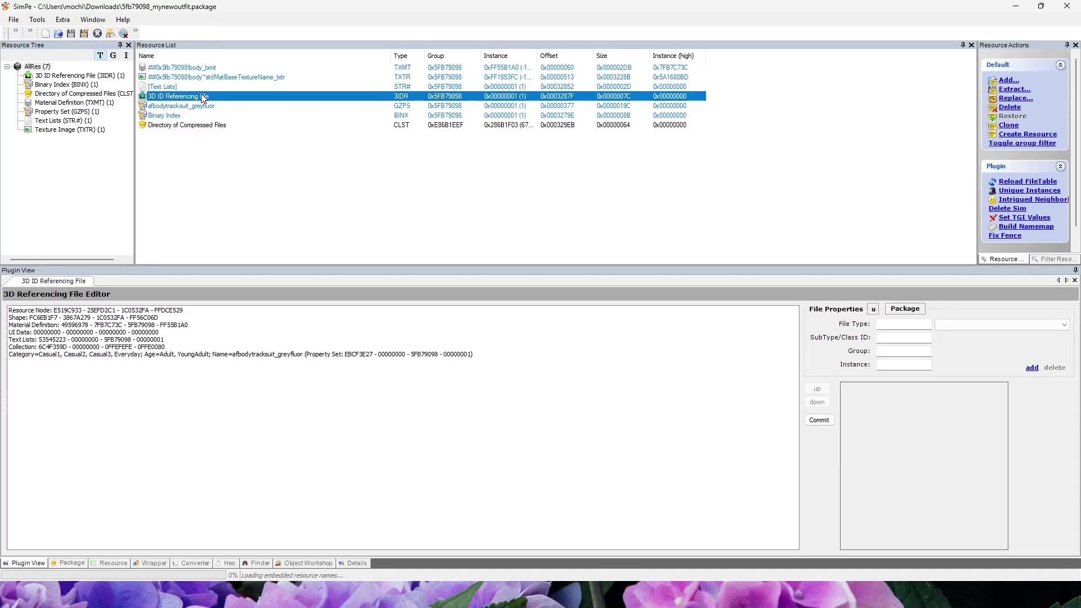
pyautogui.click(36, 20)
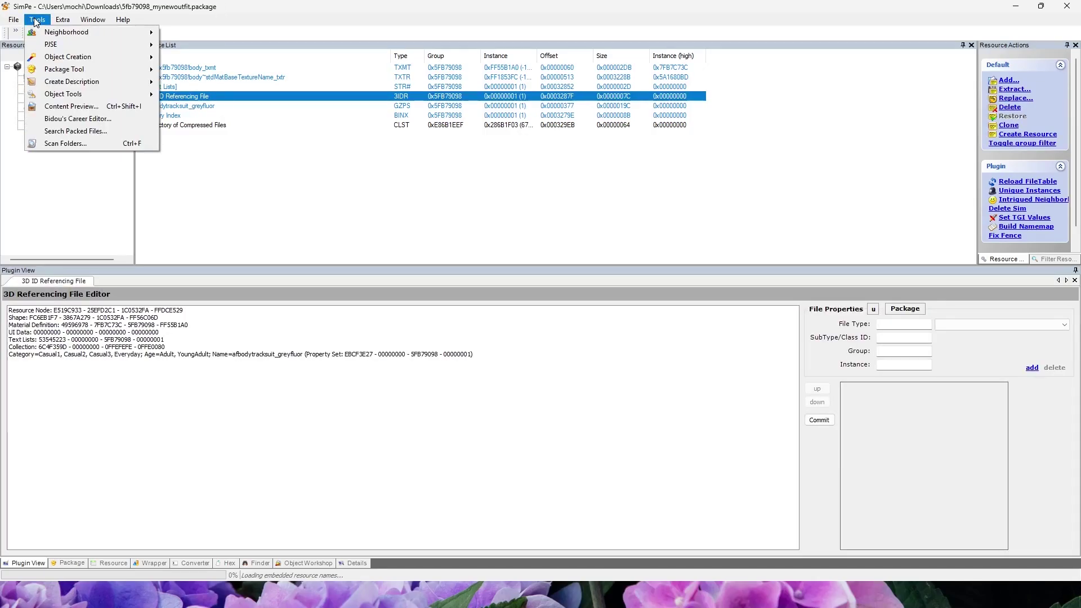
pyautogui.moveTo(56, 45)
pyautogui.moveTo(196, 49)
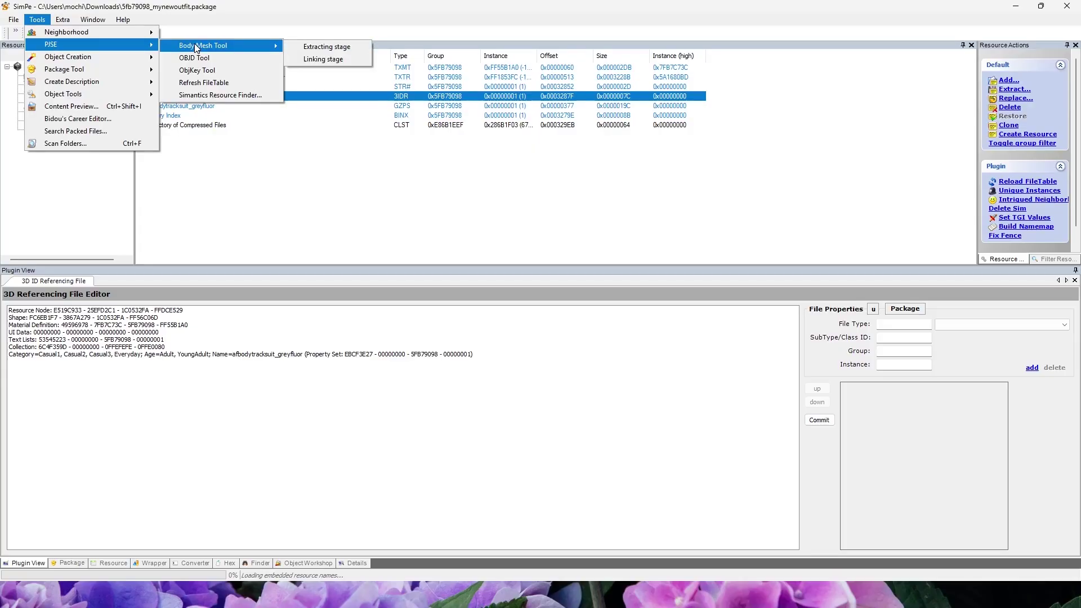
pyautogui.click(322, 59)
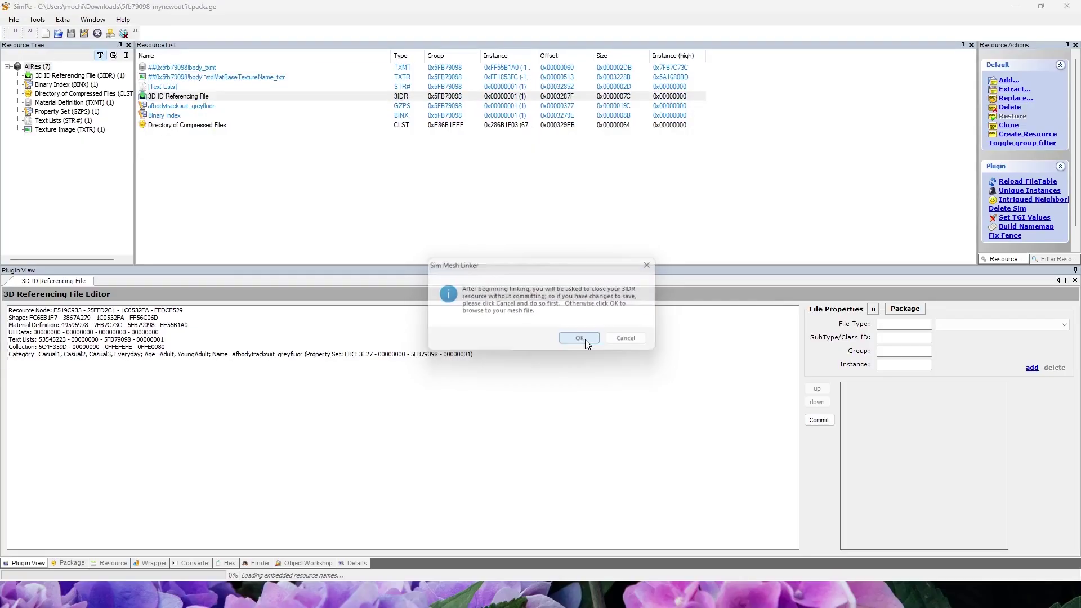
pyautogui.click(580, 338)
pyautogui.click(286, 105)
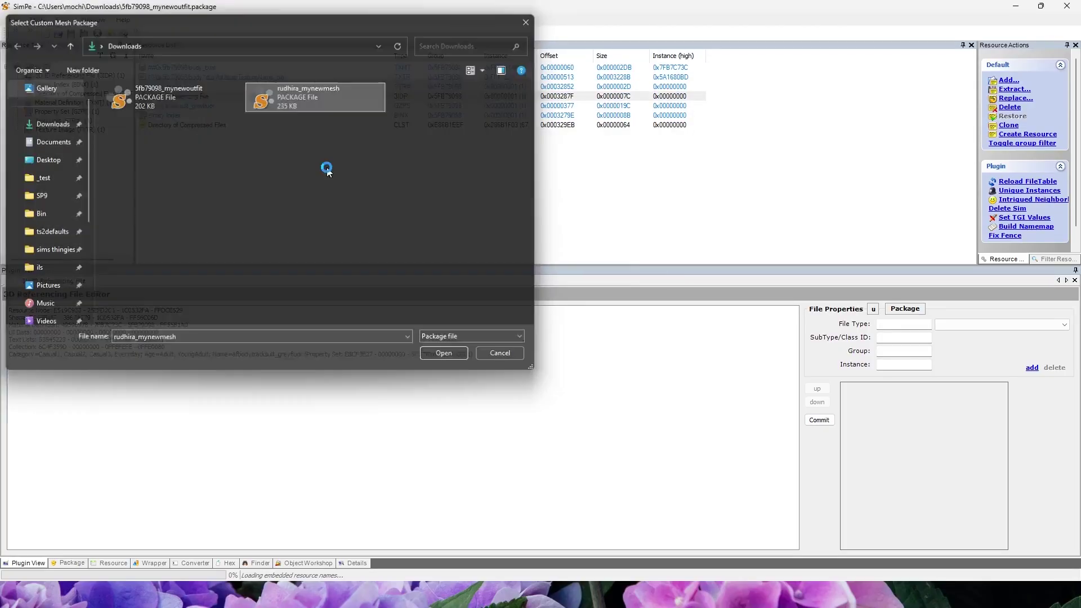
pyautogui.press('Return')
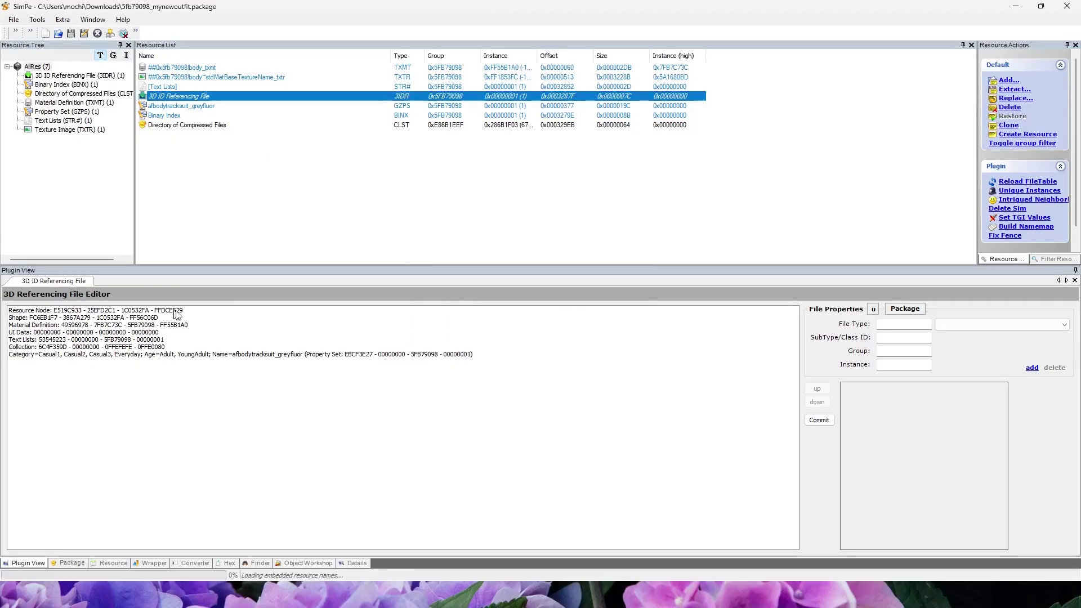
# Step: Reload the 3D ID Referencing File to check its Resource Node and Shape references, and save the package
pyautogui.click(196, 107)
pyautogui.press('Up')
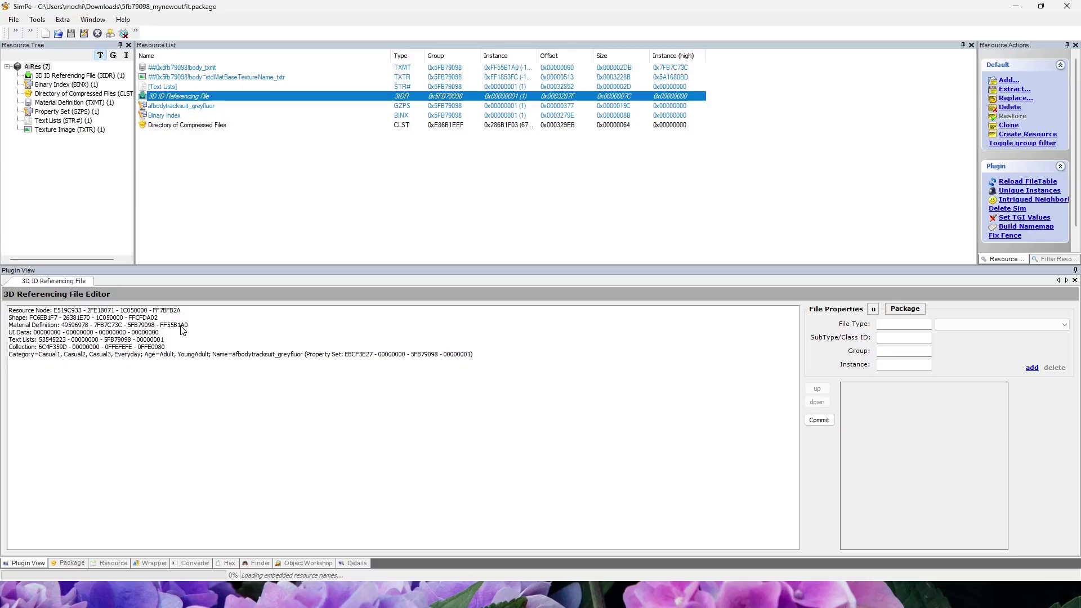
pyautogui.hotkey('ctrl', 's')
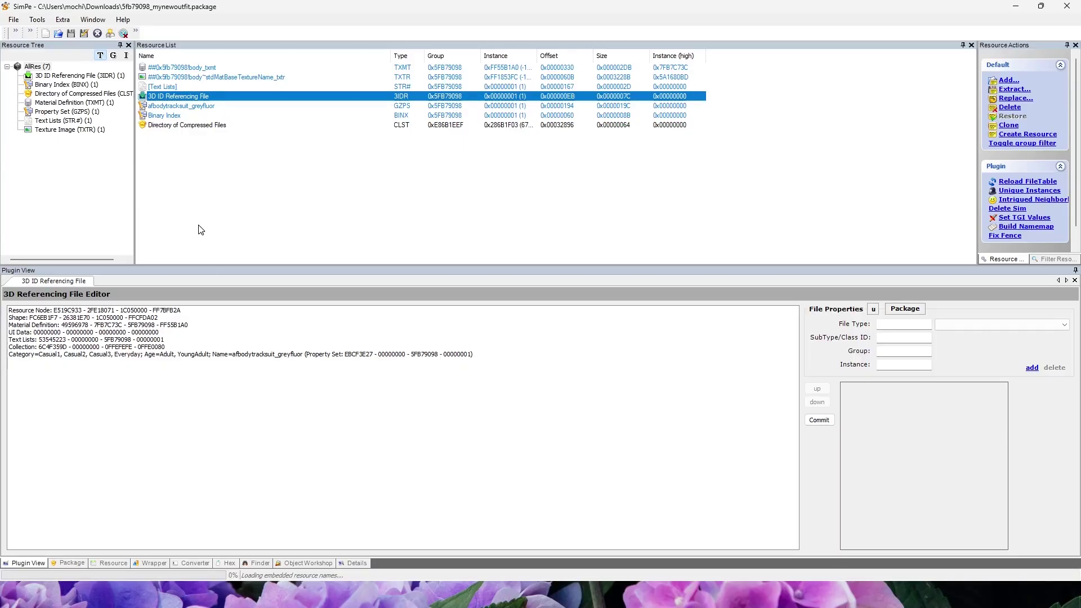
pyautogui.click(165, 311)
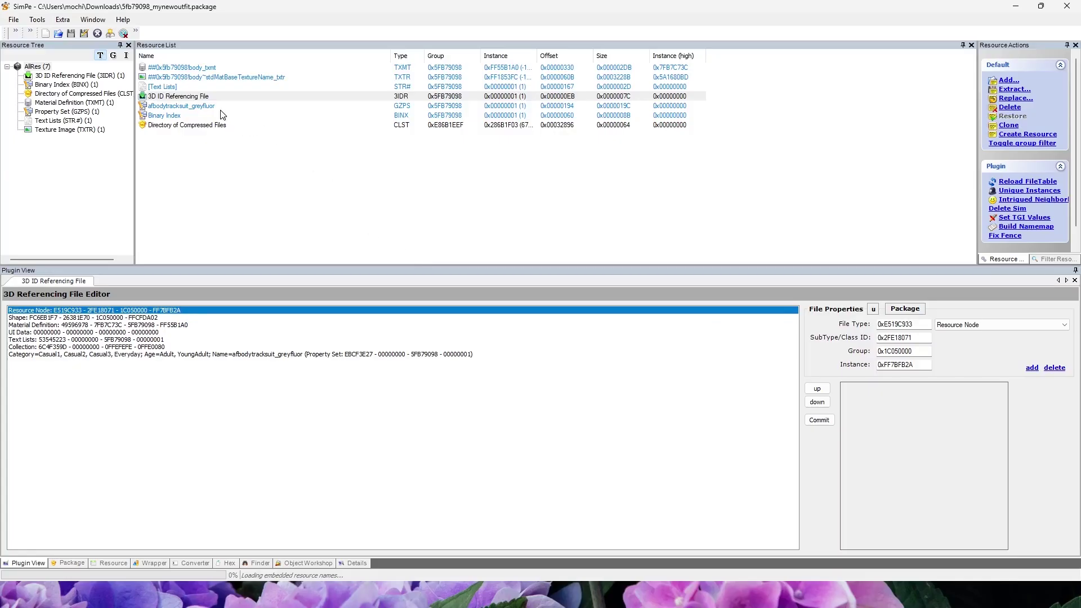
# Step: In the outfit's Property Set, set category to 0x00000027, check the shoe value, and set flags to 0x00000000
pyautogui.click(206, 106)
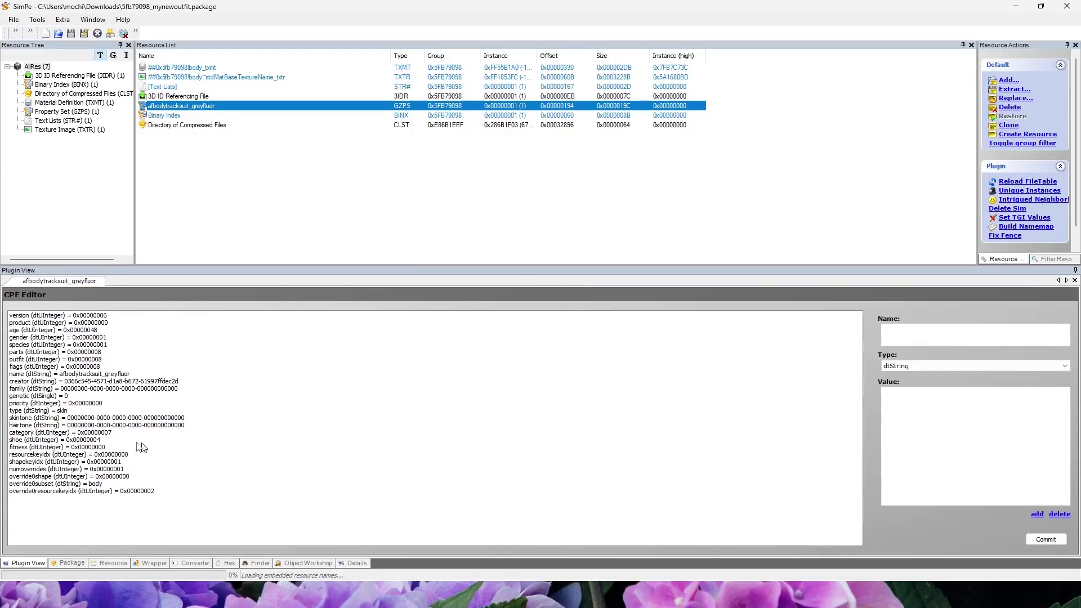
pyautogui.click(122, 433)
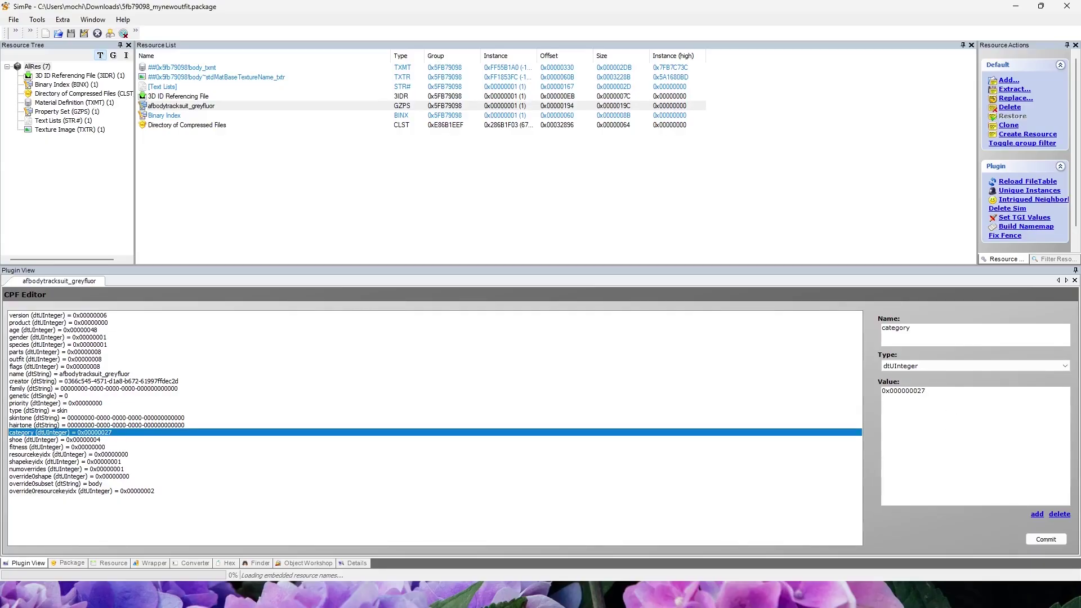
pyautogui.click(298, 443)
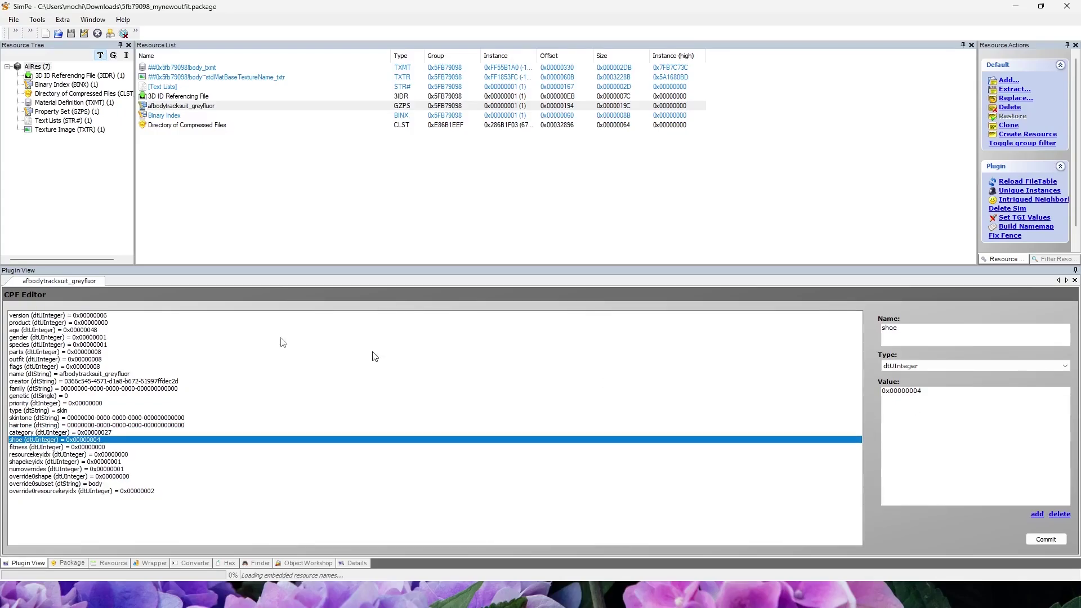
pyautogui.click(104, 367)
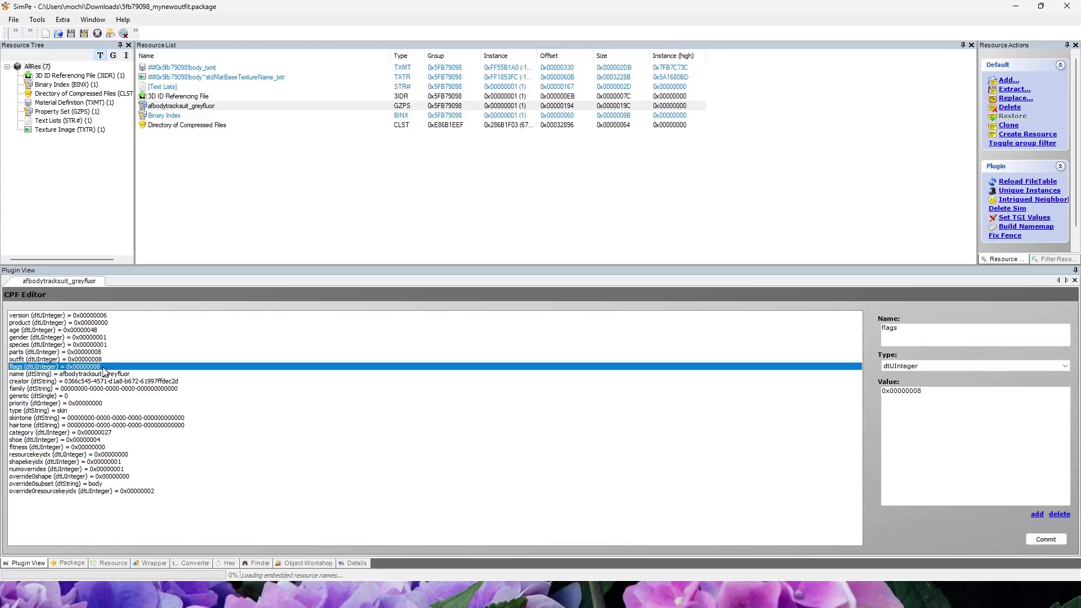
pyautogui.click(957, 418)
# Step: Set the Property Set's name to afbodymynewoutfit_slateblue, commit the changes and save the package
pyautogui.click(94, 375)
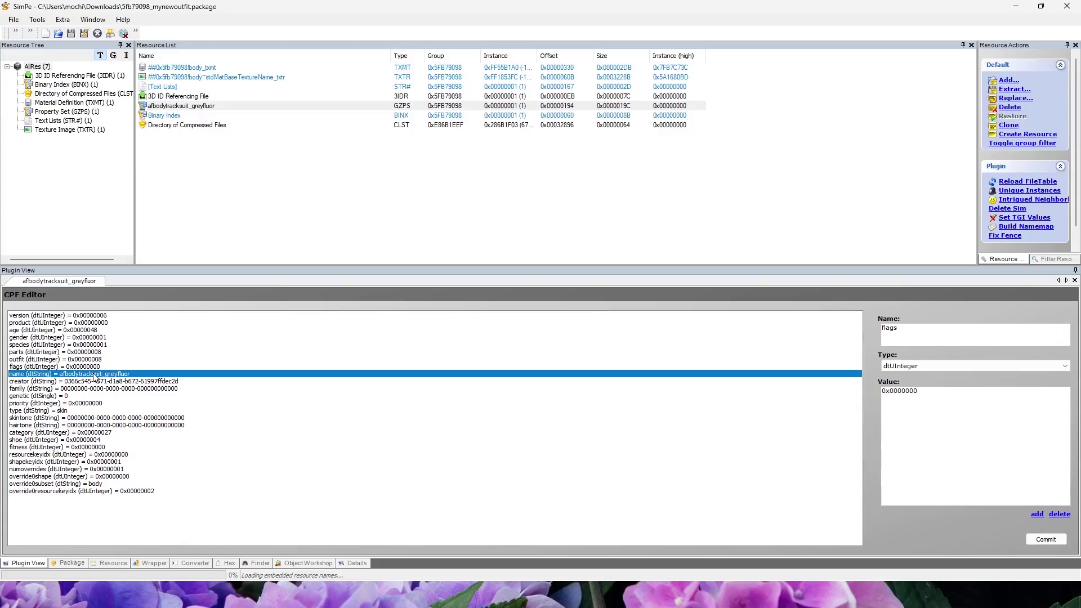
pyautogui.moveTo(935, 391); pyautogui.dragTo(882, 391)
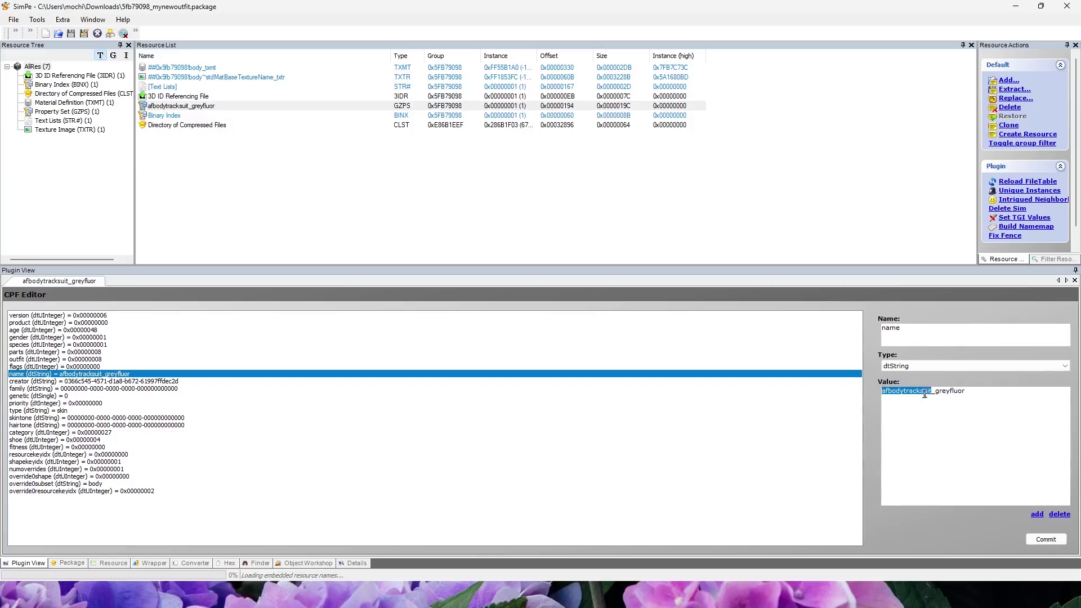
pyautogui.write('afbodymynewo')
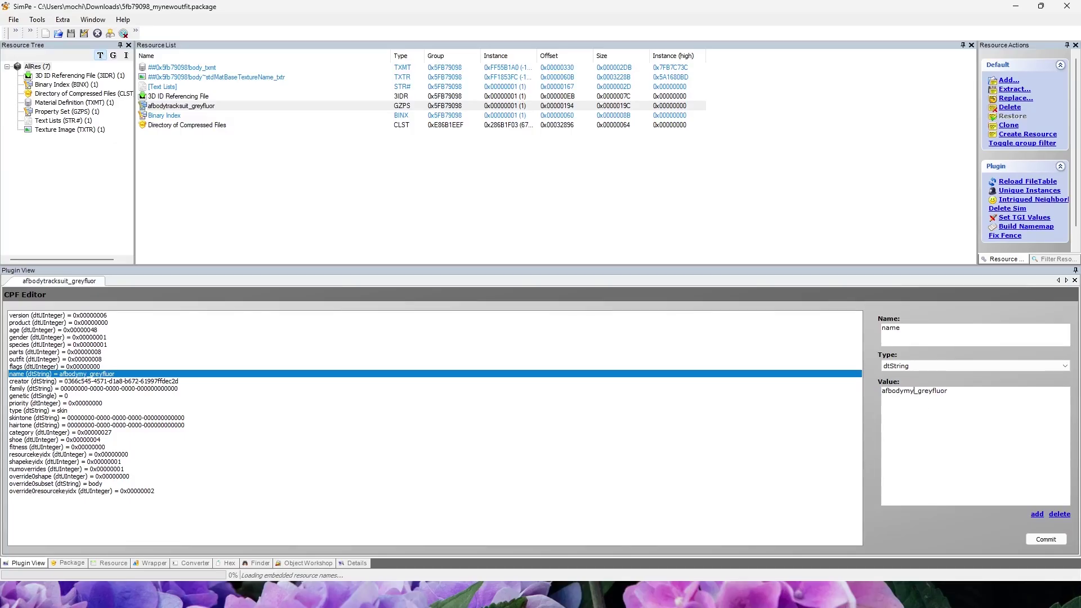
pyautogui.write('utfit')
pyautogui.moveTo(977, 391); pyautogui.dragTo(946, 391)
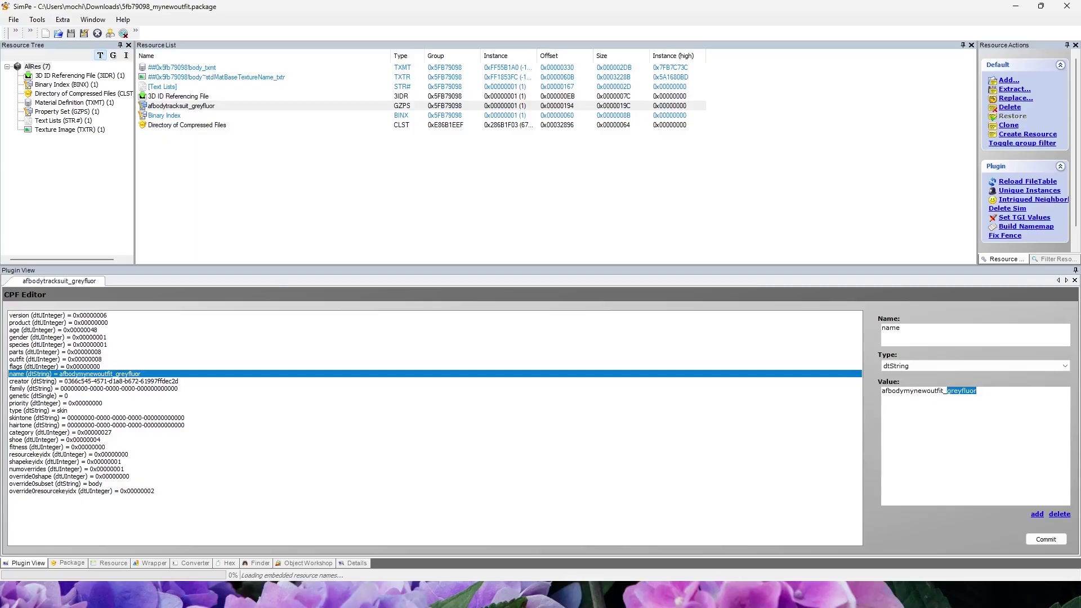
pyautogui.click(79, 595)
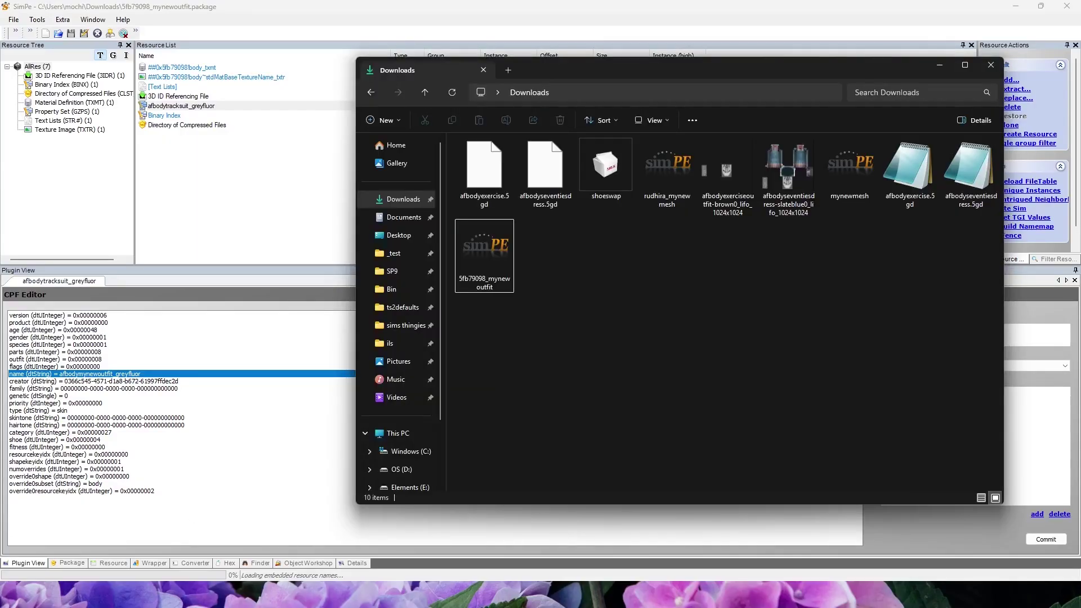
pyautogui.hotkey('alt', 'Tab')
pyautogui.write('slateblue')
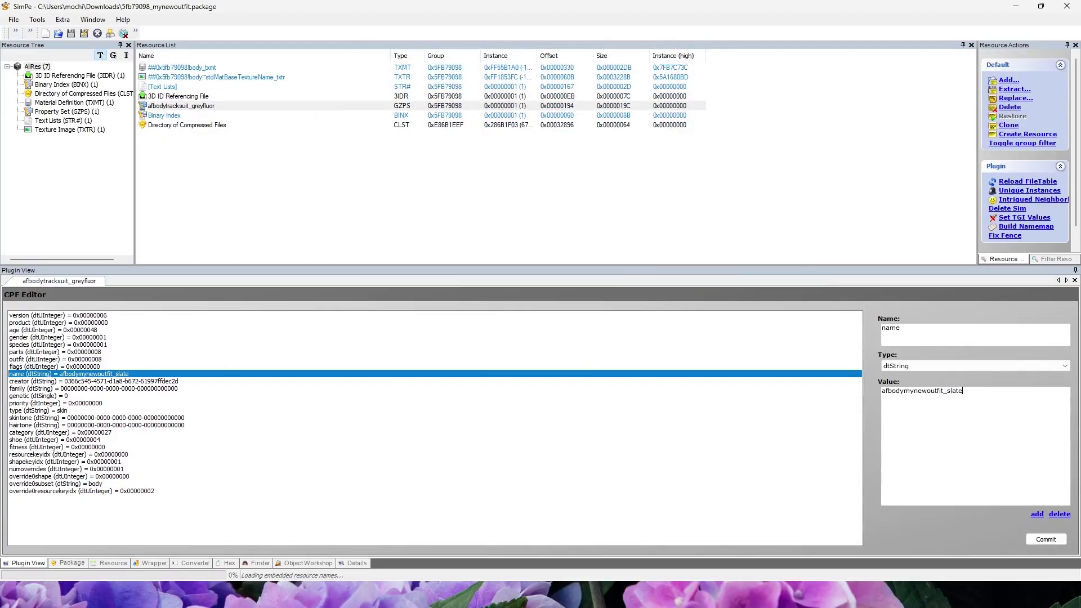
pyautogui.click(1045, 542)
pyautogui.click(556, 331)
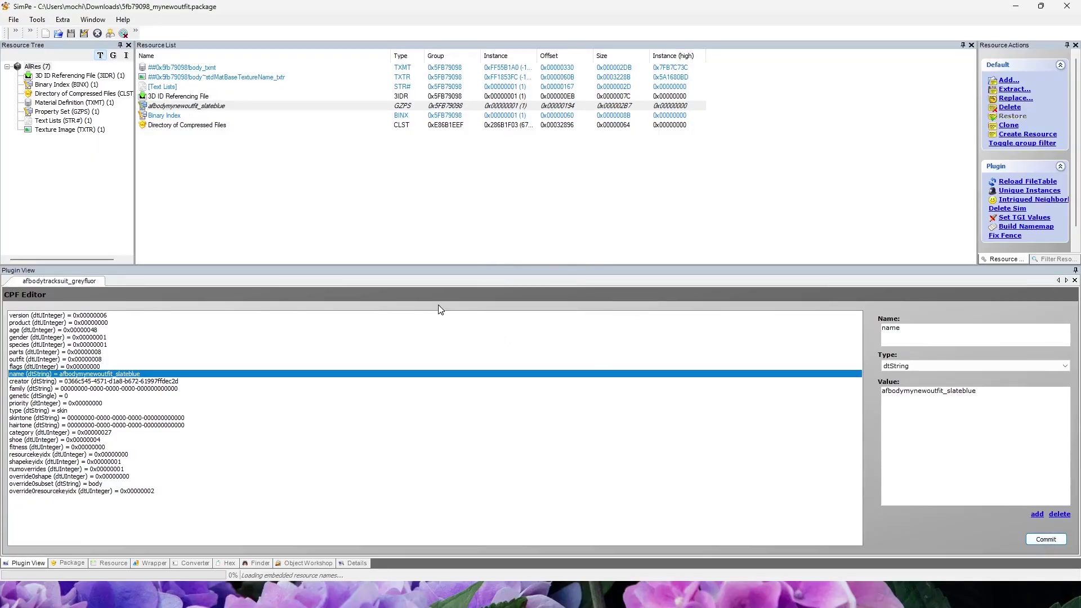
pyautogui.hotkey('ctrl', 's')
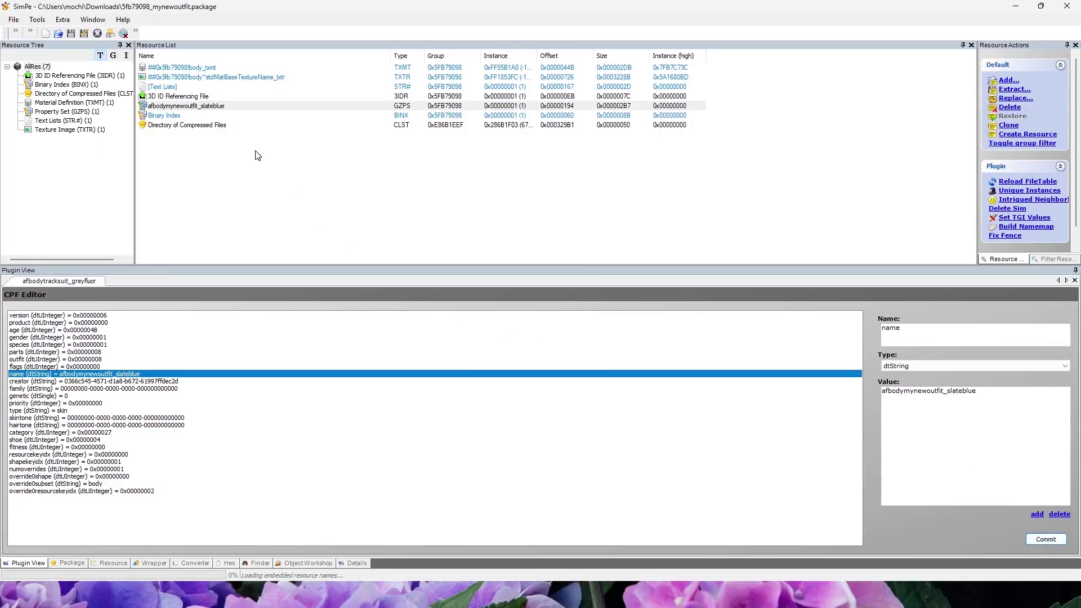
# Step: Rebuild the outfit's Texture Image from afbodyseventiesdress-slateblue0_lifo_1024x1024 in DXT5Format with the DXT builder
pyautogui.click(183, 77)
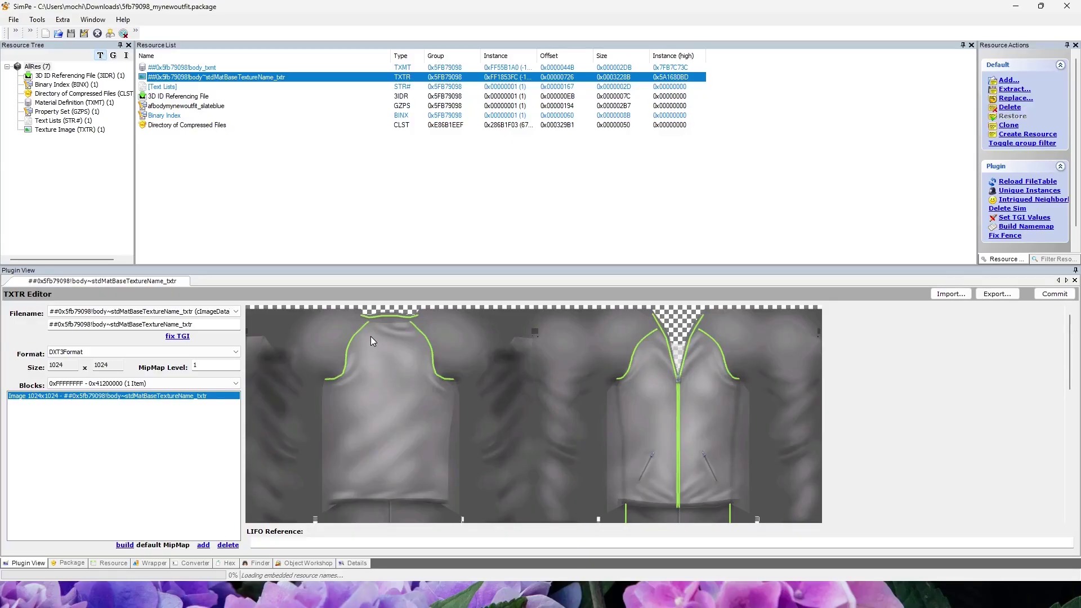
pyautogui.rightClick(402, 351)
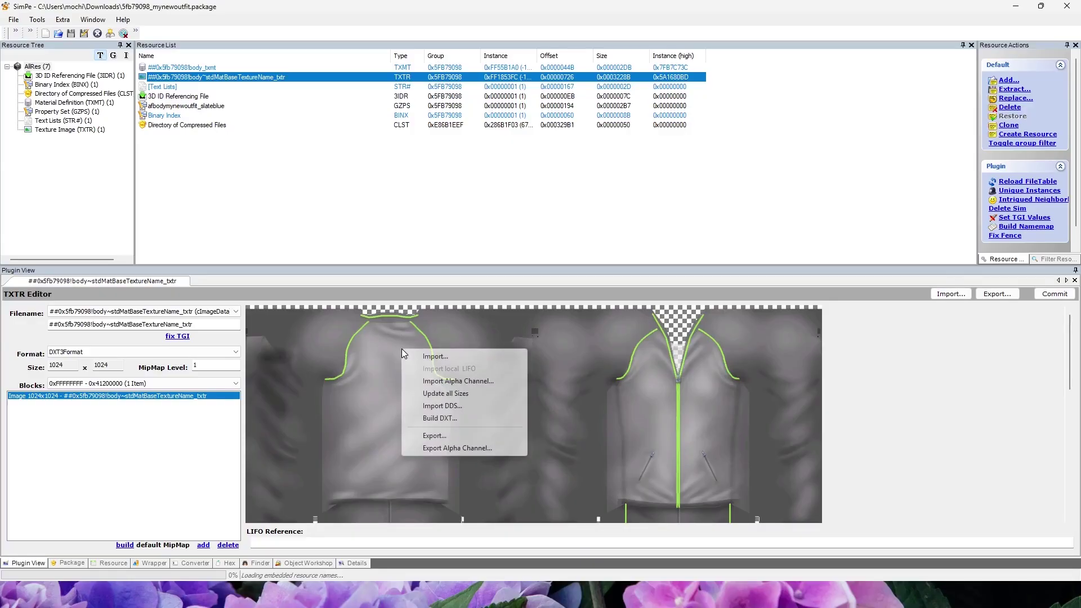
pyautogui.click(445, 418)
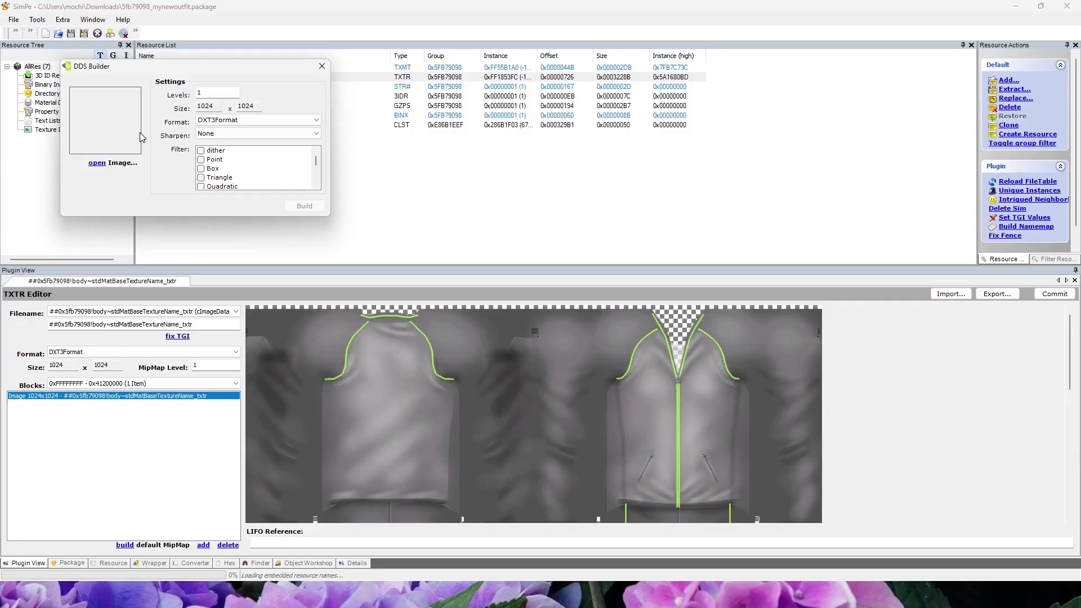
pyautogui.click(94, 163)
pyautogui.click(353, 163)
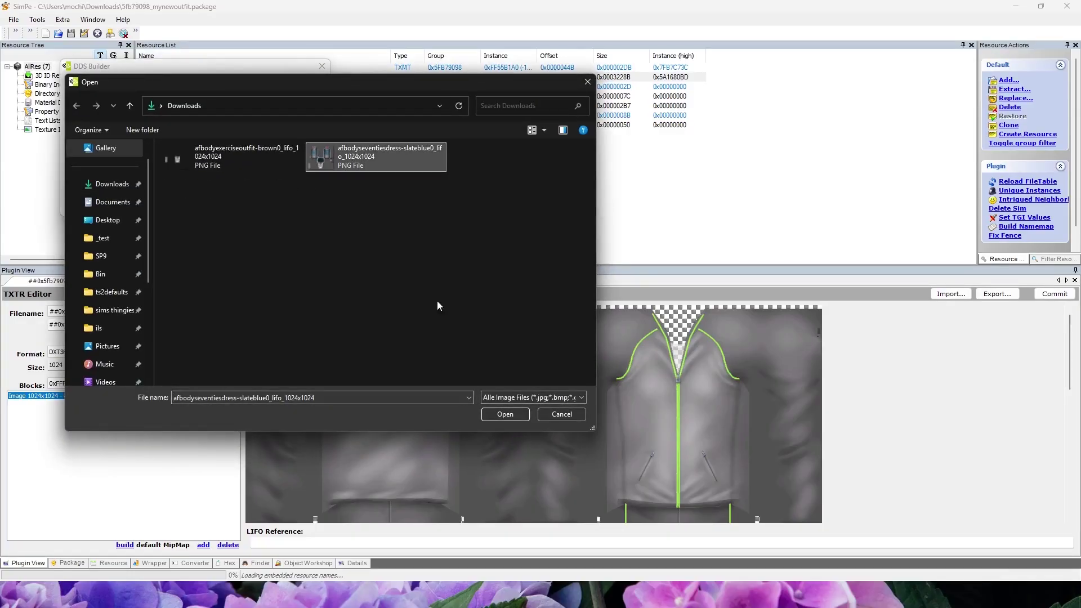
pyautogui.click(506, 415)
pyautogui.click(221, 123)
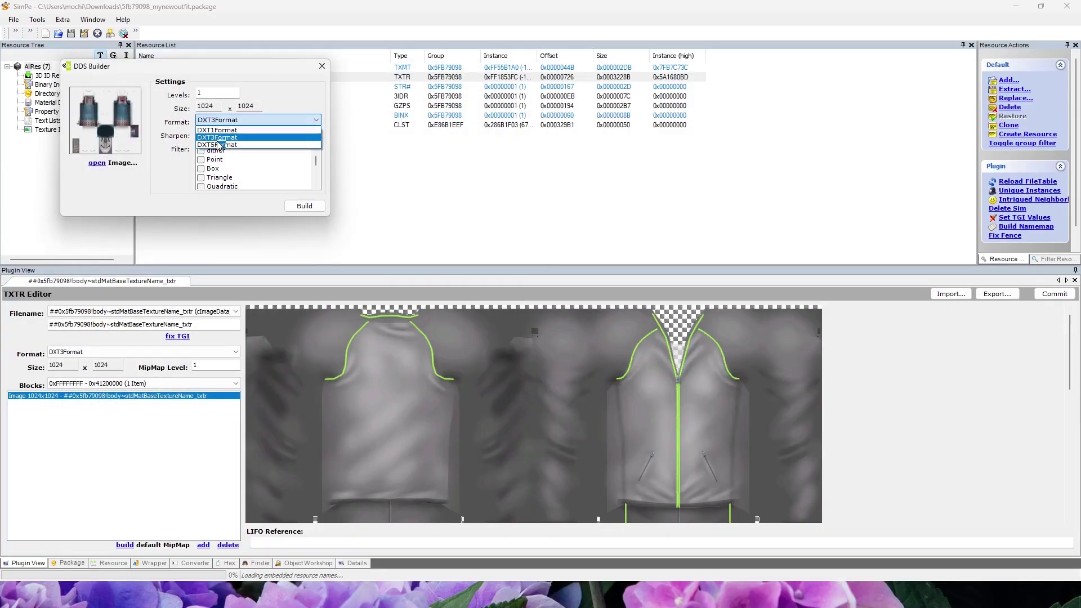
pyautogui.click(222, 145)
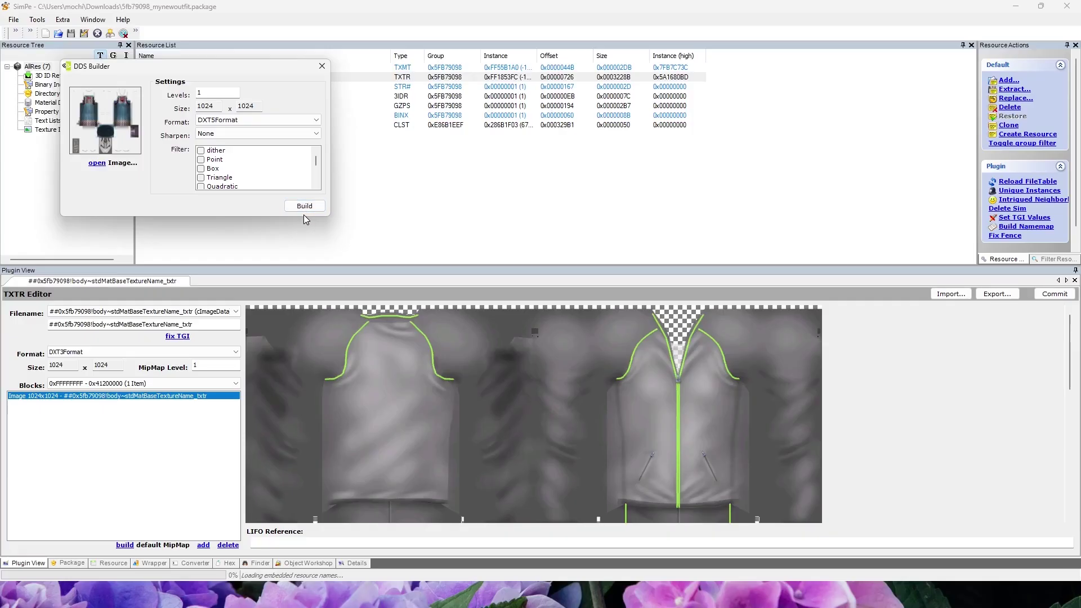
pyautogui.click(305, 206)
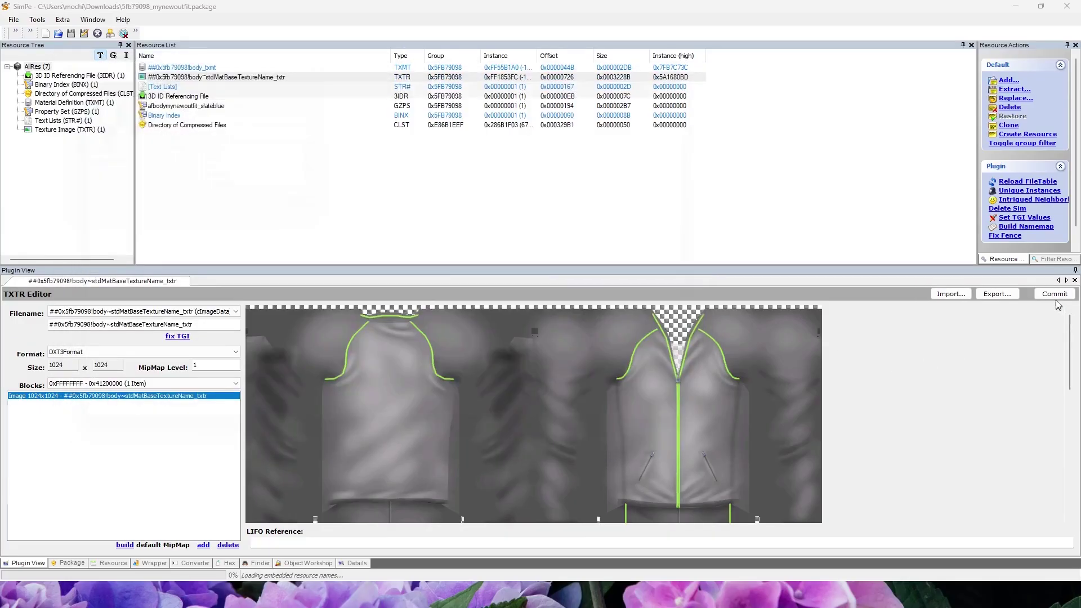
# Step: Commit the new texture, save the outfit package and close it
pyautogui.click(1055, 293)
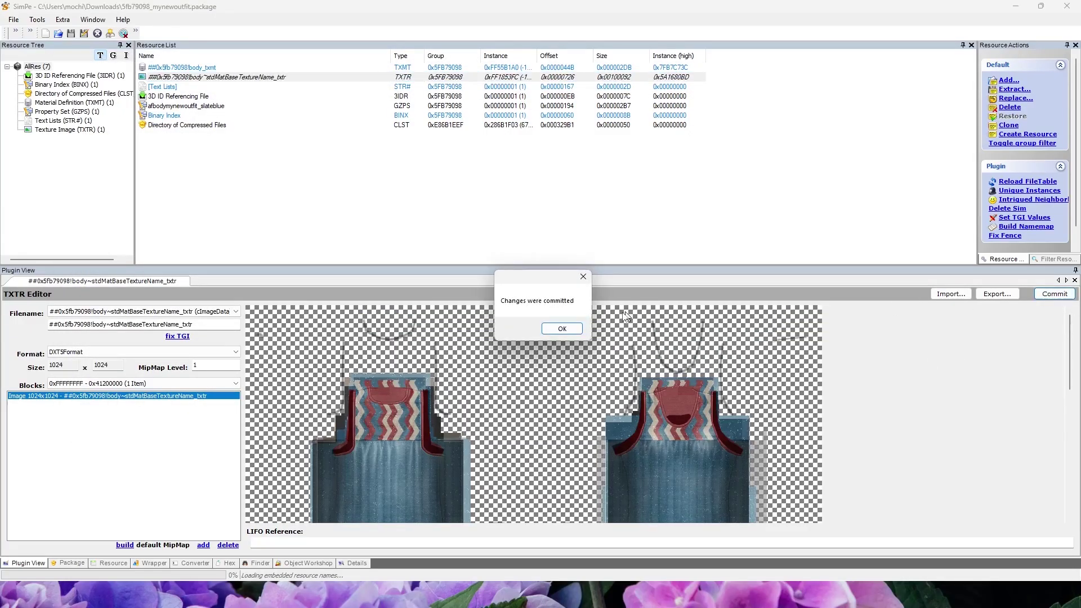
pyautogui.click(562, 328)
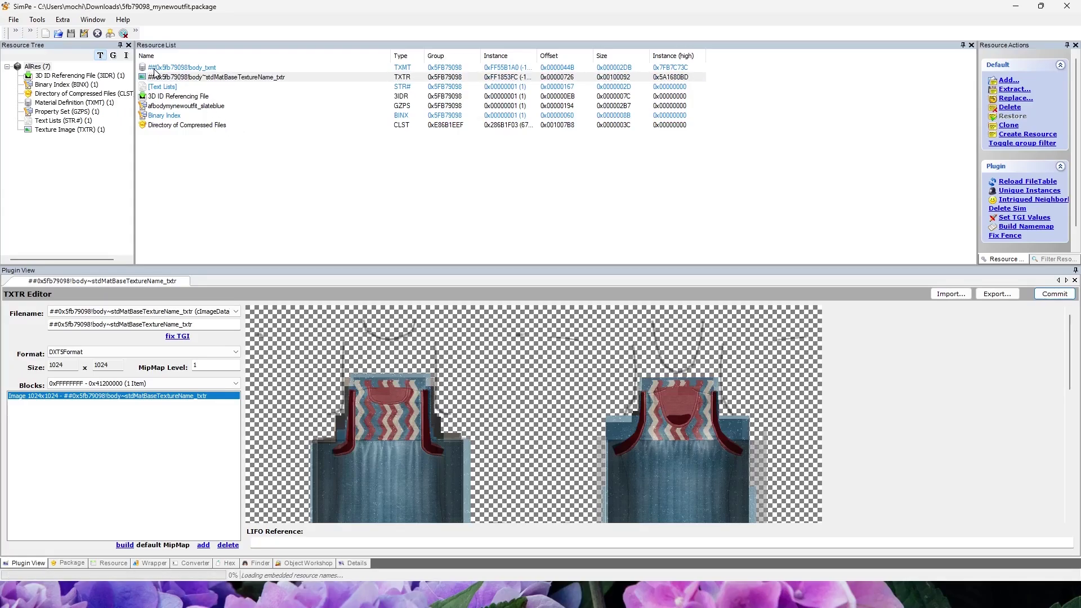
pyautogui.click(45, 34)
# Step: Put the rudhira_mynewmesh and 5fb79098_mynewoutfit packages from Downloads into the game's _test folder and open that folder
pyautogui.hotkey('alt', 'Tab')
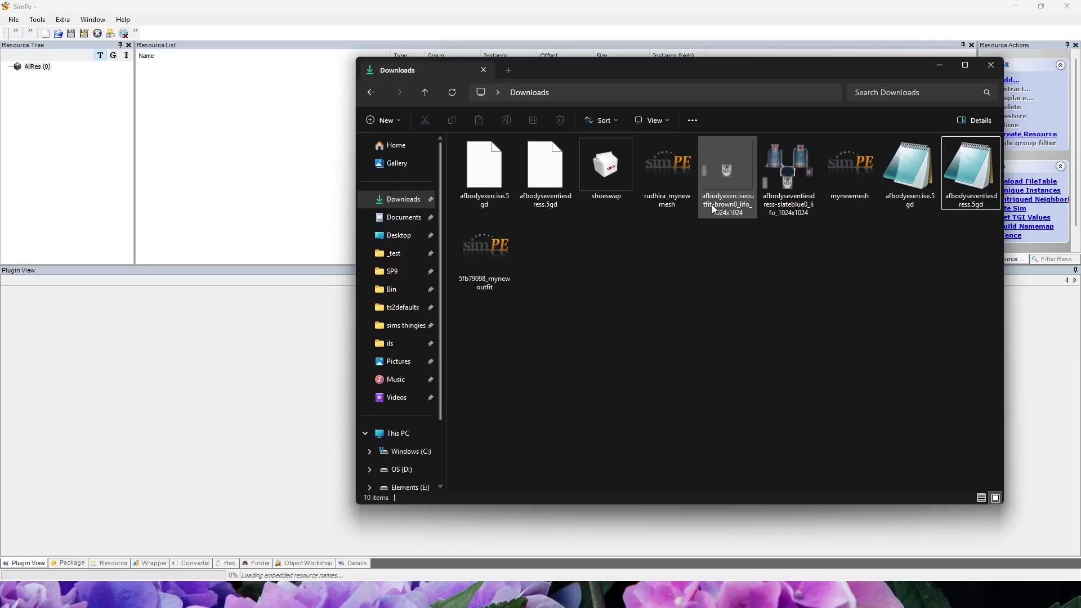
pyautogui.click(669, 186)
pyautogui.keyDown('ctrl'); pyautogui.click(509, 269); pyautogui.keyUp('ctrl')
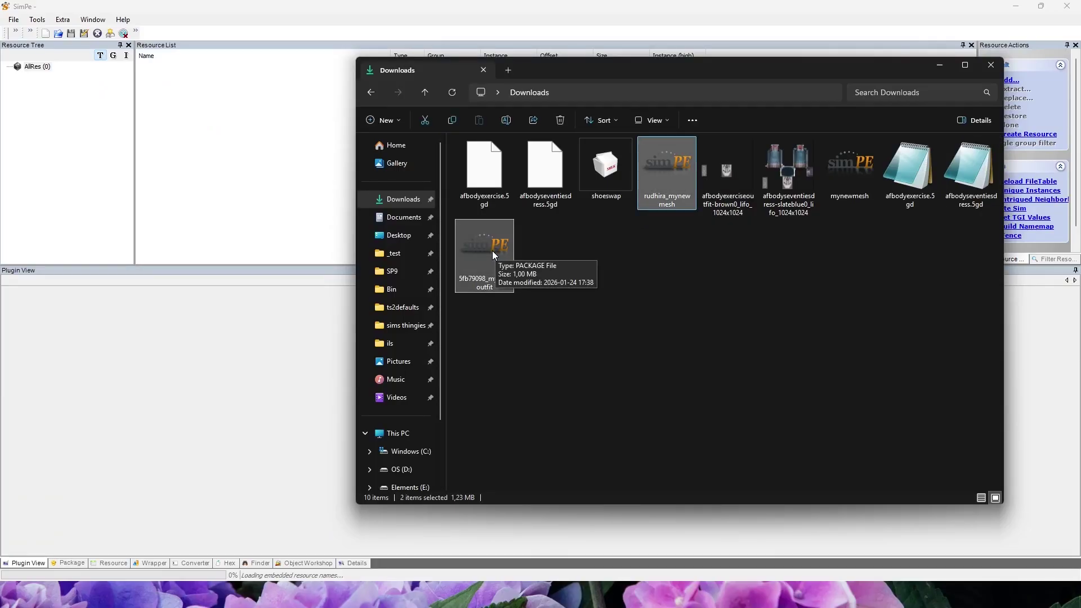
pyautogui.moveTo(492, 251); pyautogui.dragTo(407, 257)
pyautogui.click(407, 257)
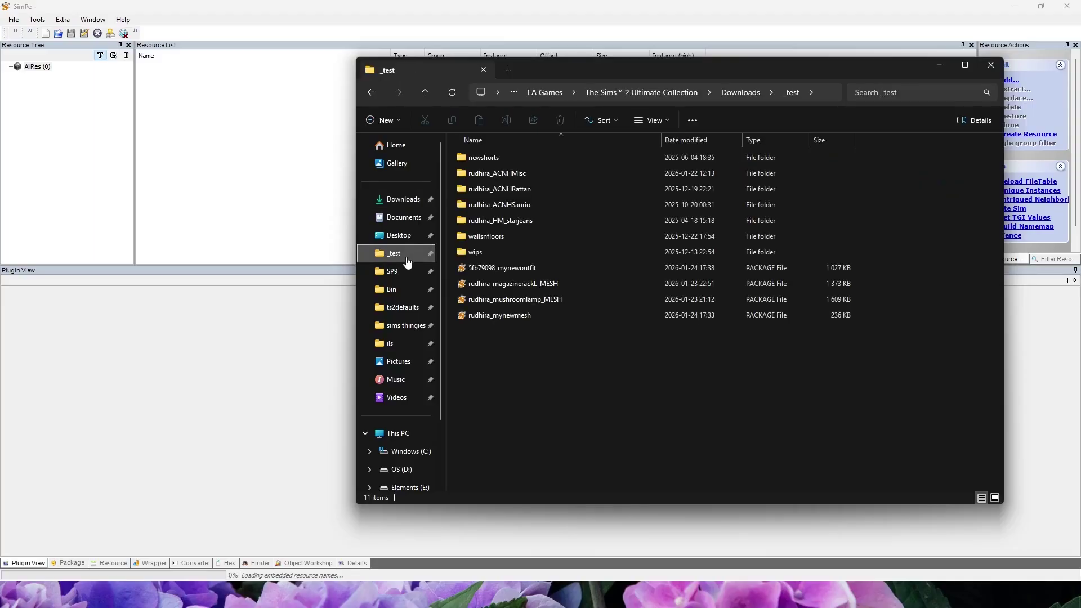
# Step: Launch The Sims 2 Body Shop from the CSBin folder inside SP9
pyautogui.click(389, 272)
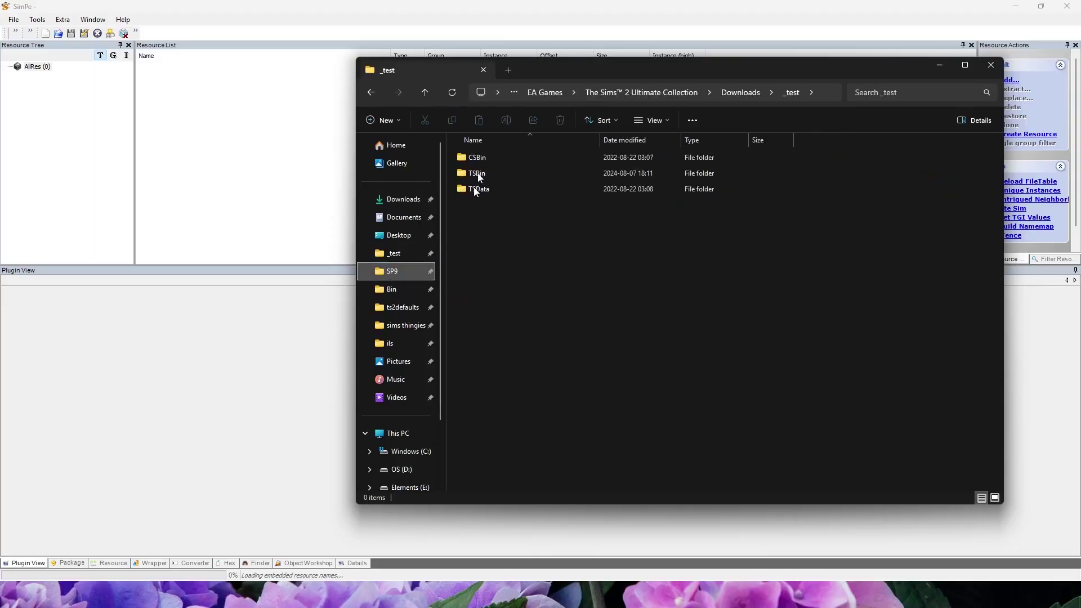
pyautogui.doubleClick(479, 158)
pyautogui.doubleClick(489, 205)
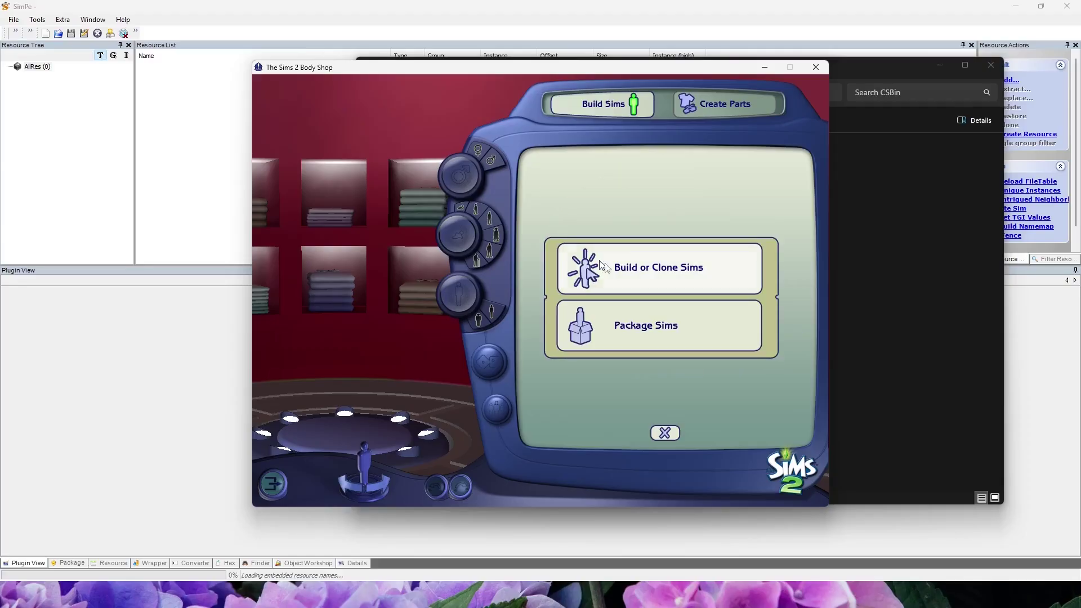
# Step: Start building a new female Sim in Body Shop and dress her in the custom blue seventies dress
pyautogui.click(604, 265)
pyautogui.click(572, 228)
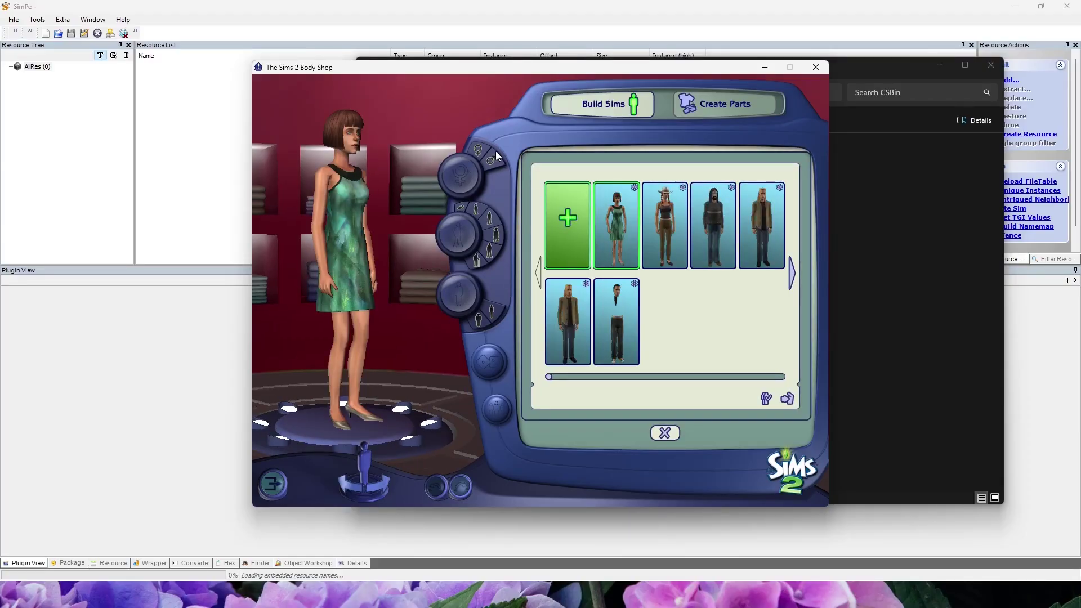
pyautogui.click(476, 148)
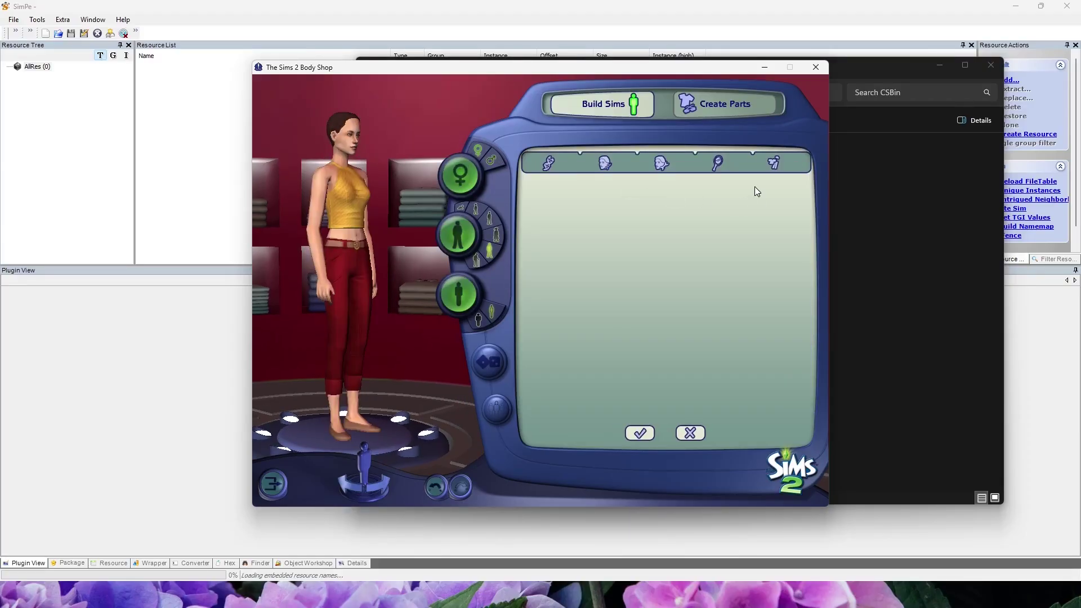
pyautogui.click(775, 163)
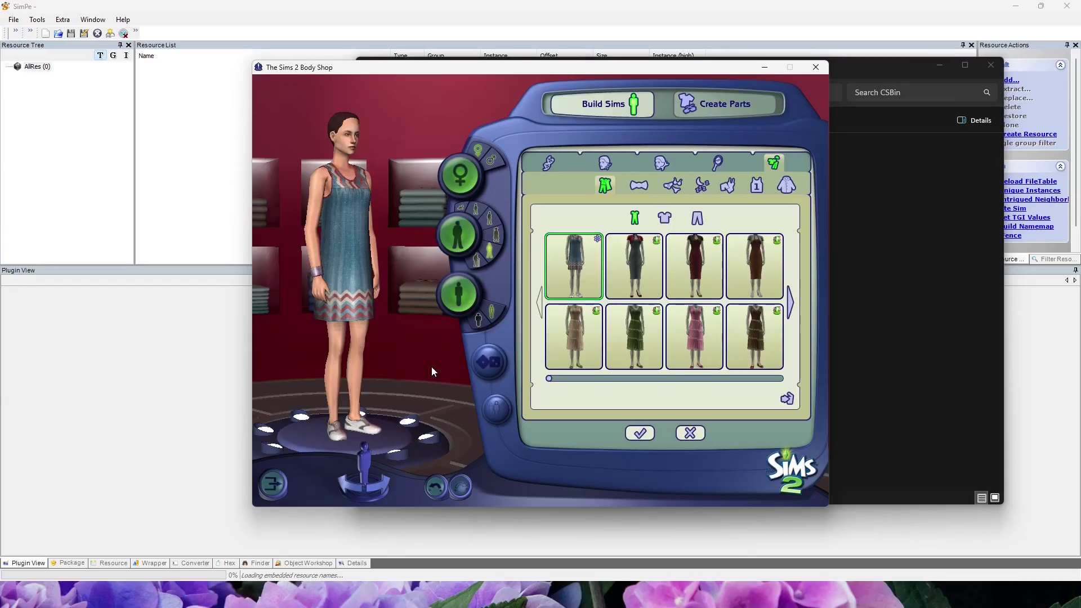
# Step: Try separate clothes on the Sim for comparison, using the olive turtleneck and the purple shorts with sneakers
pyautogui.click(697, 218)
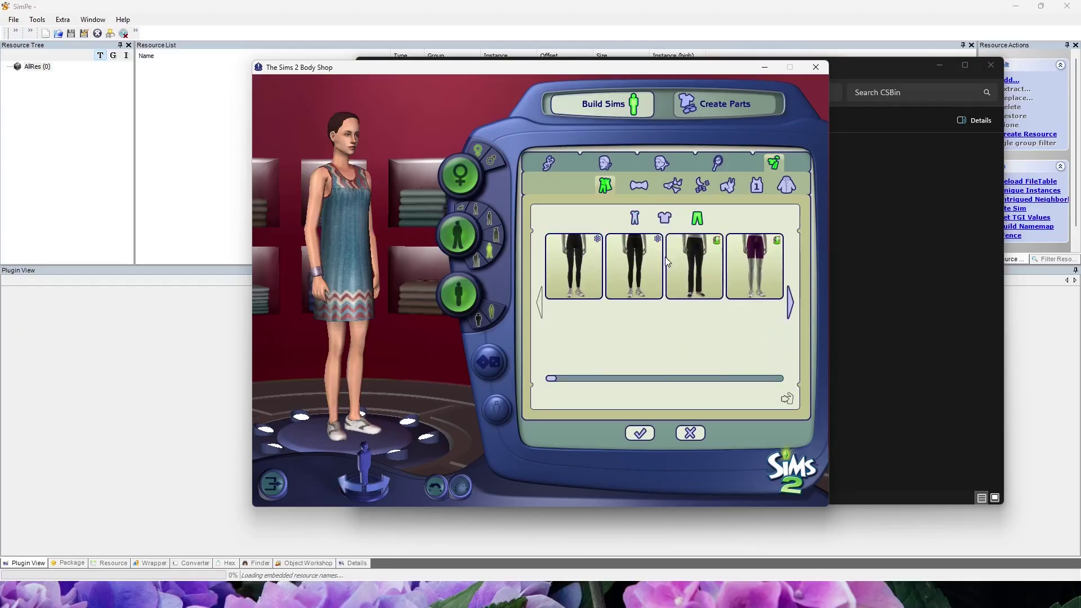
pyautogui.click(769, 286)
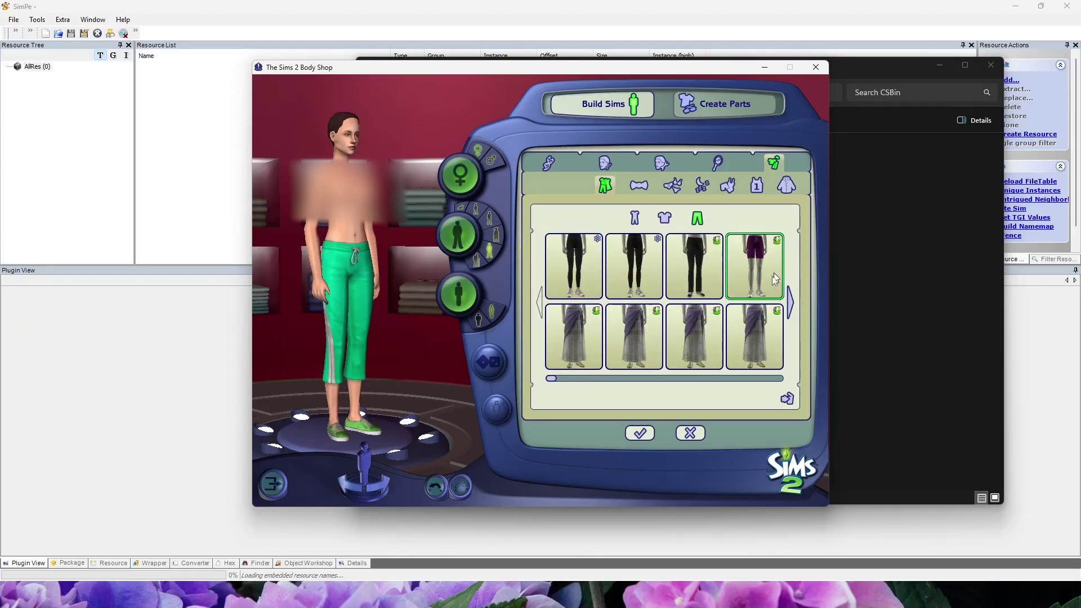
pyautogui.click(665, 219)
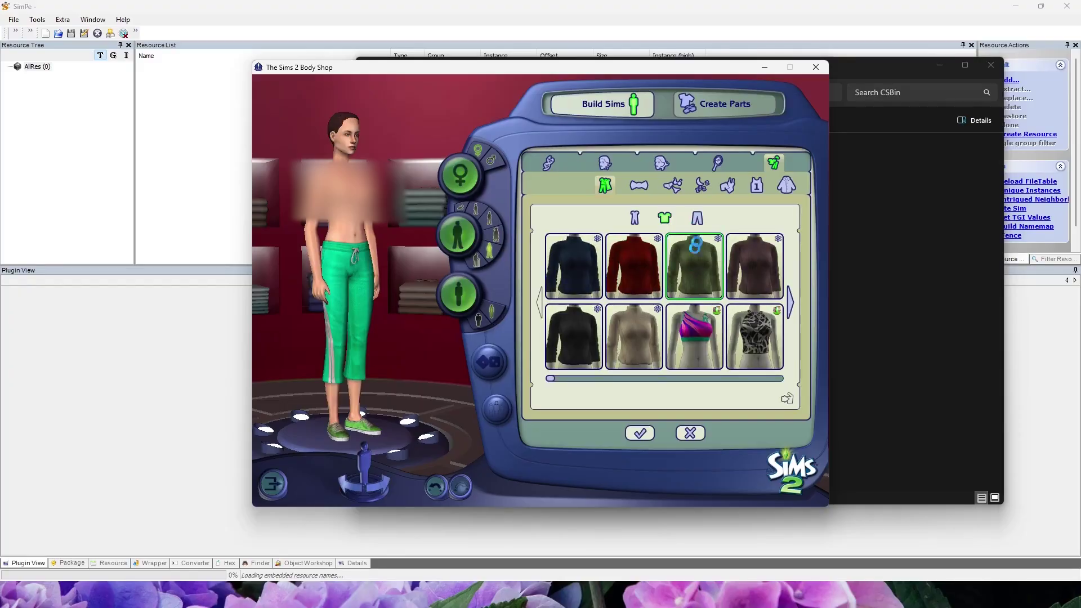
pyautogui.click(695, 269)
pyautogui.click(698, 221)
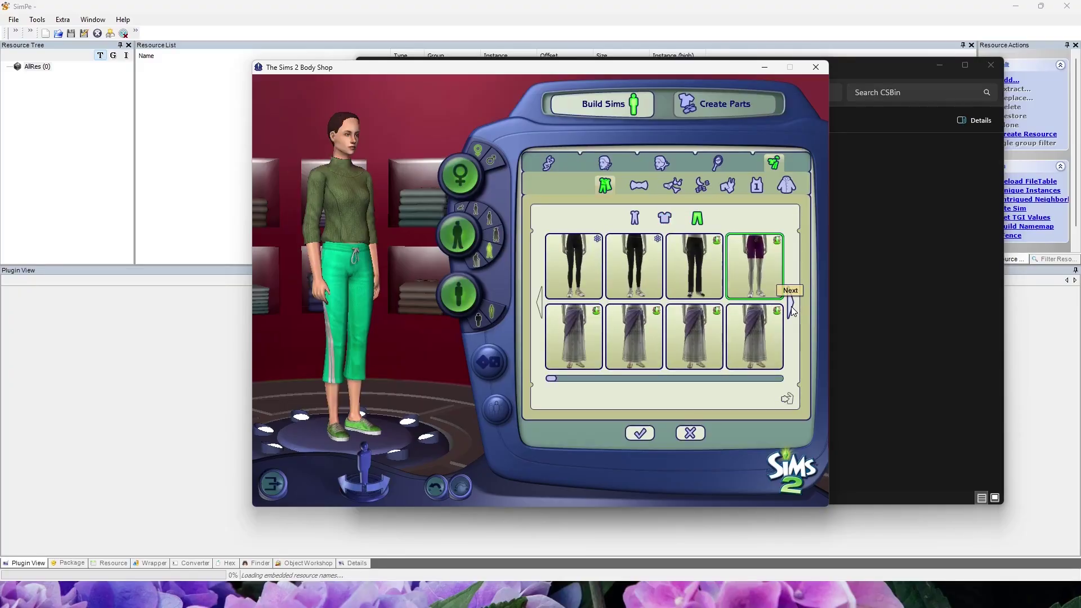
pyautogui.click(792, 310)
pyautogui.click(574, 336)
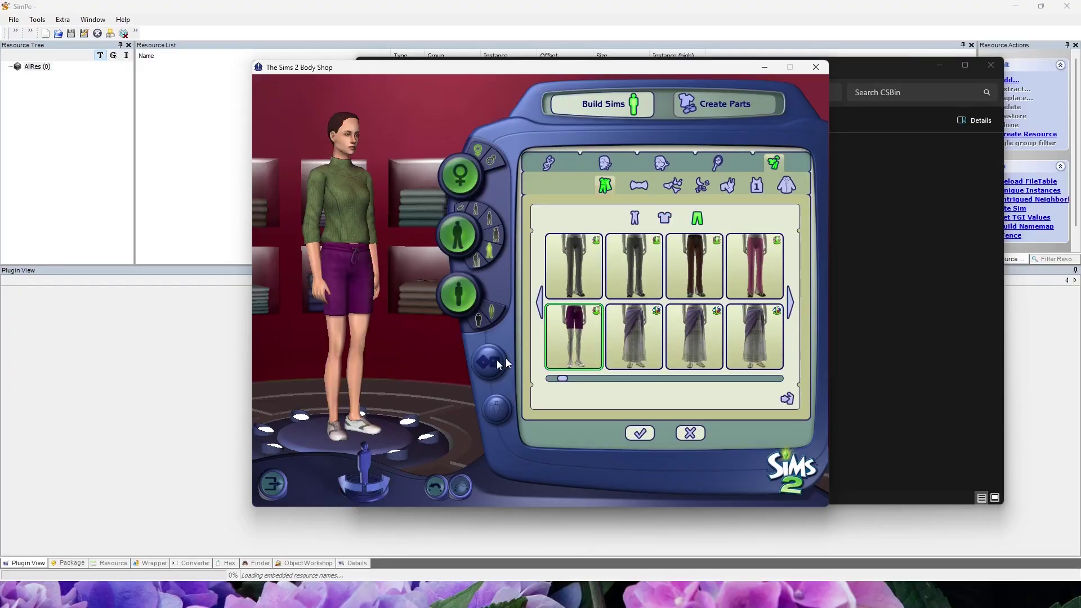
# Step: Alternate between the custom dress and the turtleneck with shorts to compare the shoes, ending on the dress
pyautogui.click(635, 218)
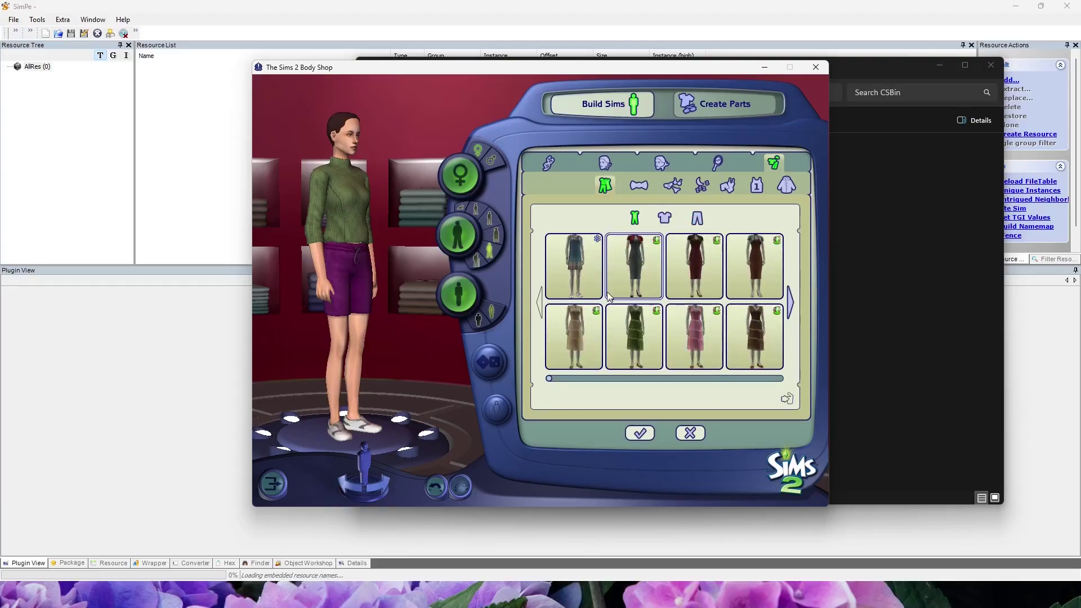
pyautogui.click(575, 272)
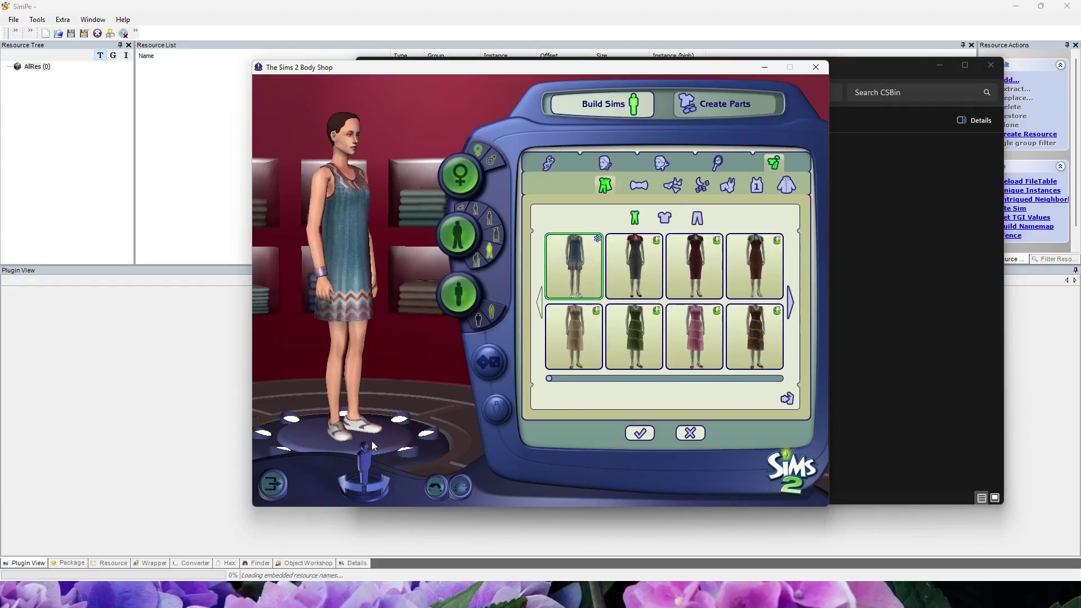
pyautogui.click(438, 487)
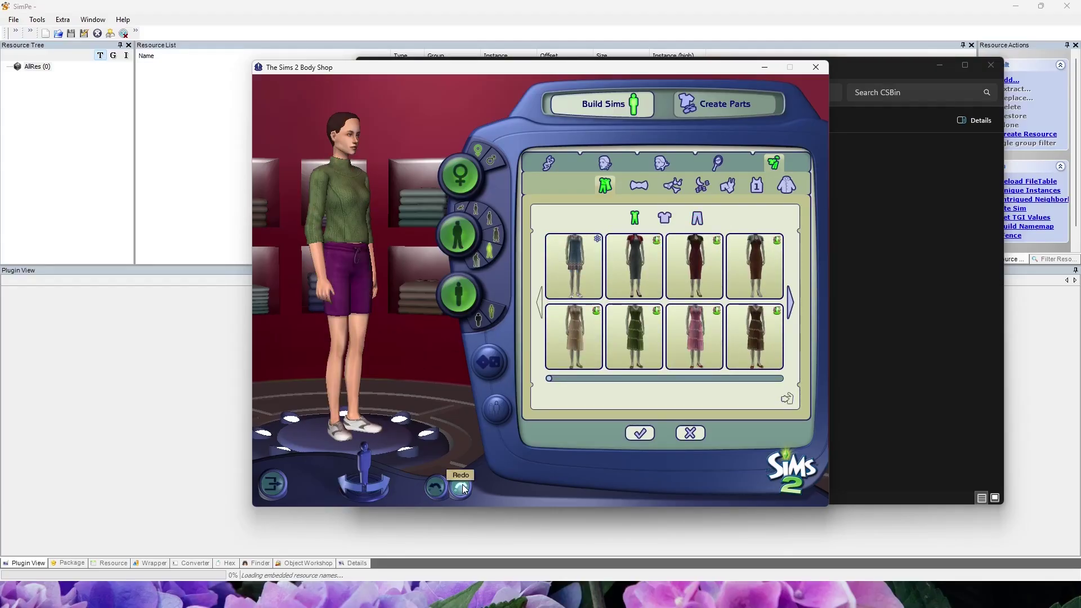
pyautogui.click(459, 487)
pyautogui.click(437, 488)
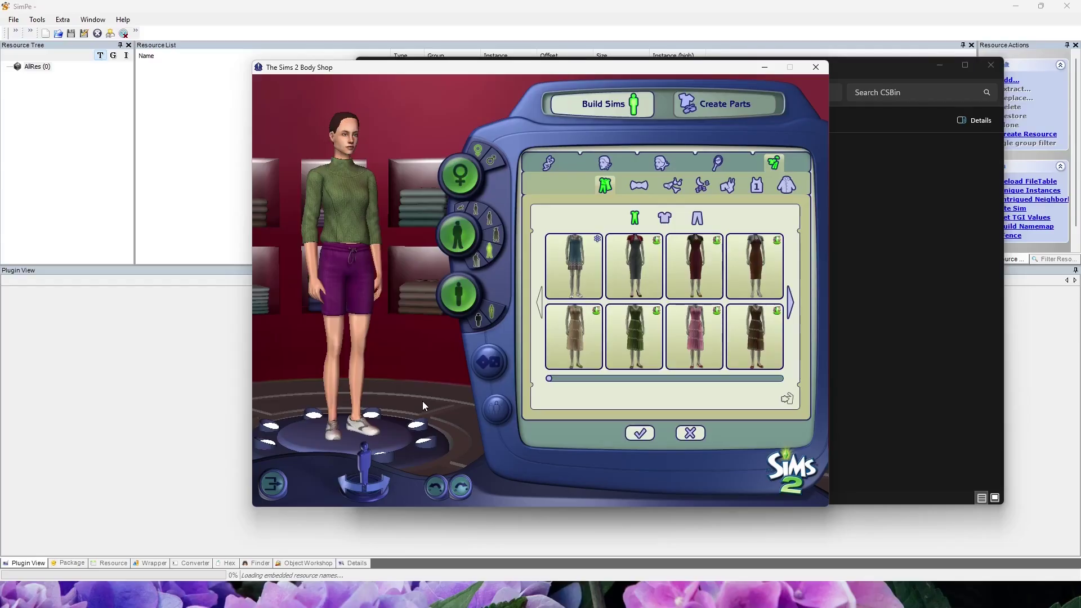
pyautogui.click(564, 275)
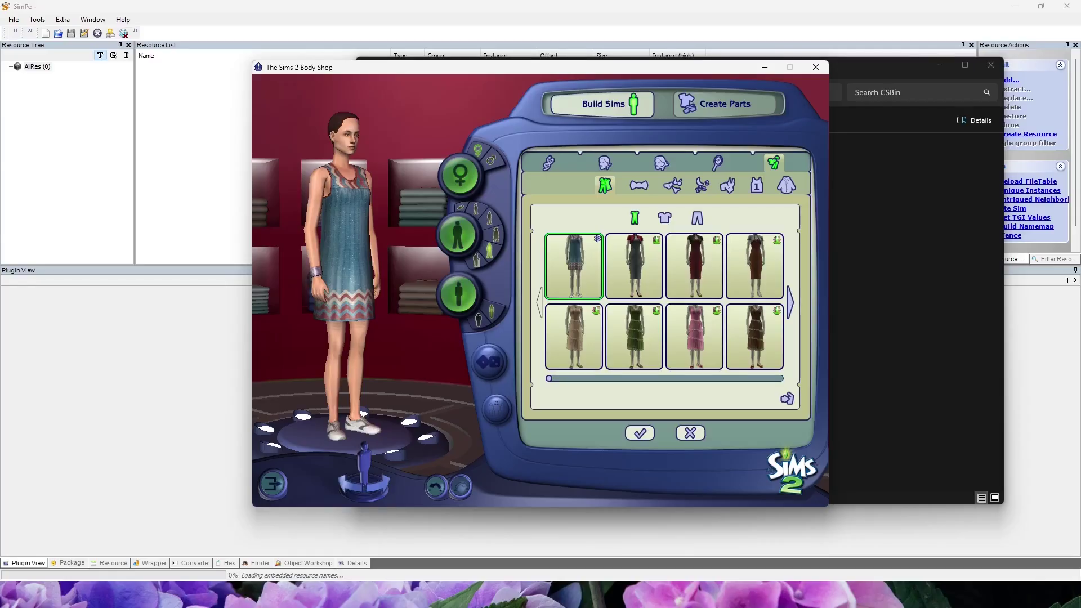
# Step: Switch to MilkShape 3D and show the shoeswap mesh smooth shaded, with its vertices drawn in bone colors
pyautogui.click(153, 526)
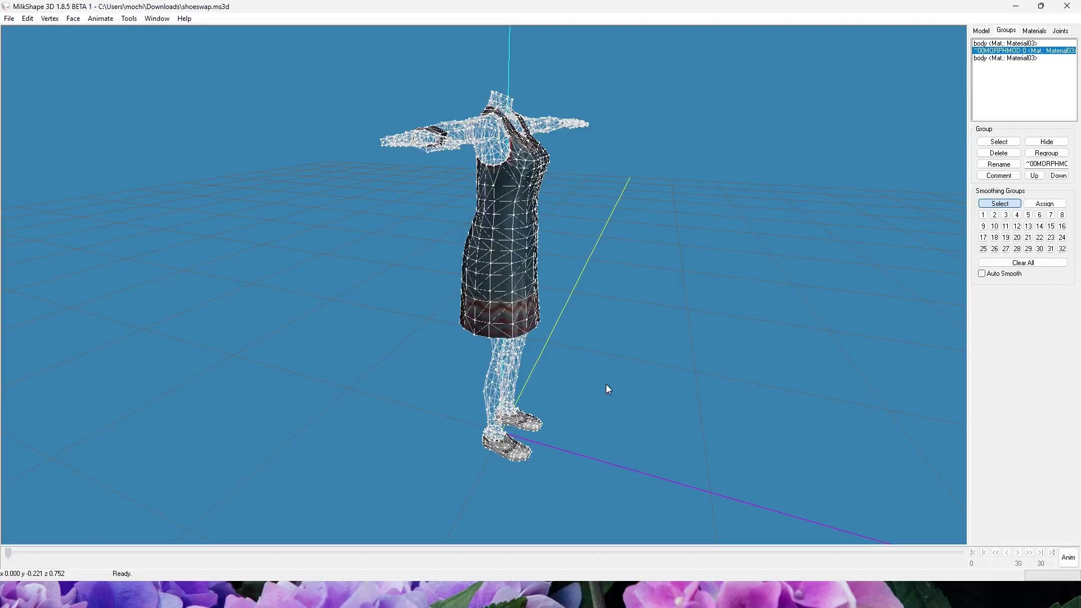
pyautogui.moveTo(606, 384); pyautogui.dragTo(572, 365)
pyautogui.rightClick(572, 365)
pyautogui.click(615, 93)
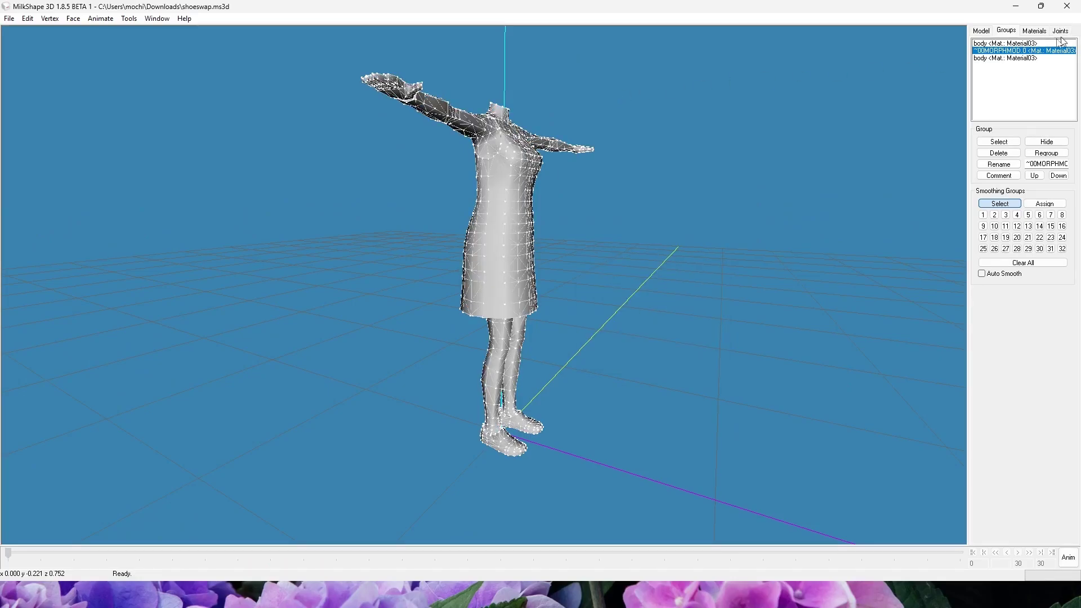
pyautogui.click(1061, 31)
pyautogui.click(980, 229)
pyautogui.scroll(5, 672, 397)
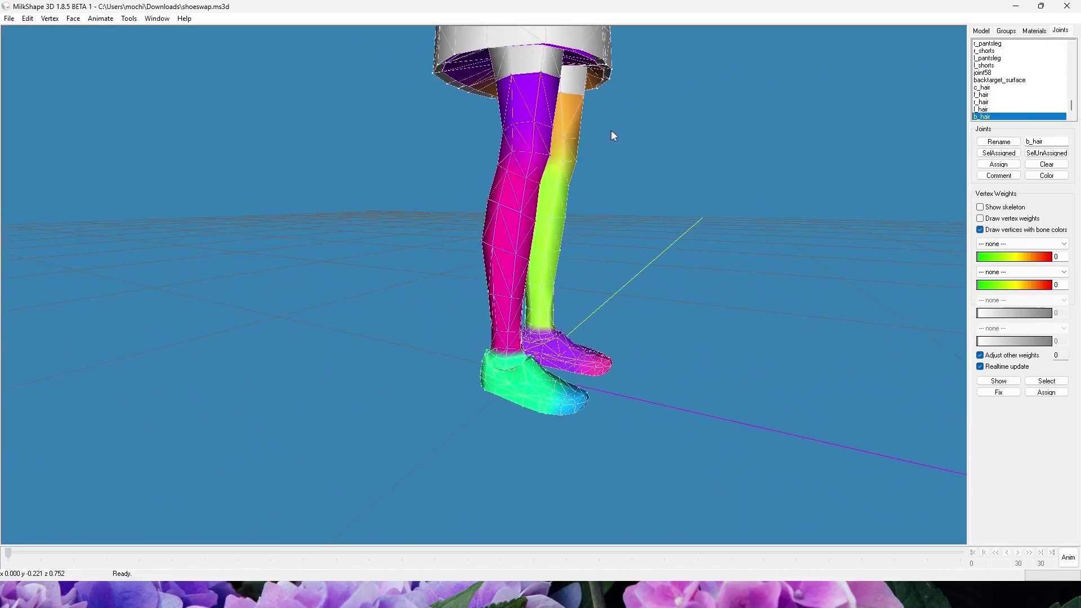
# Step: Turn off the wireframe overlay and examine the bone colors on the legs, ankles and shoes
pyautogui.rightClick(683, 243)
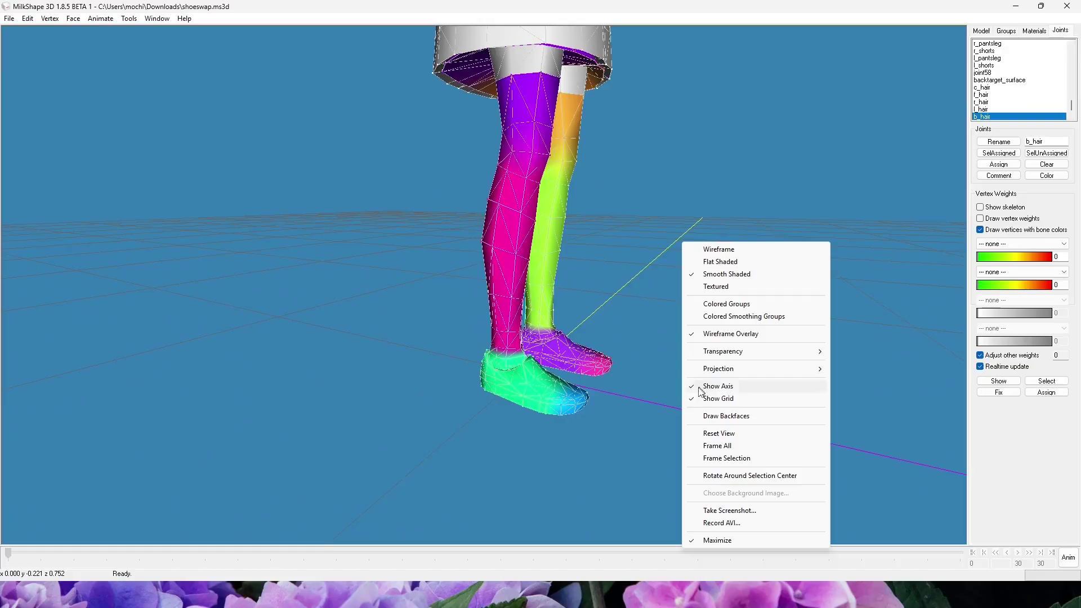
pyautogui.click(704, 333)
pyautogui.moveTo(761, 327); pyautogui.dragTo(699, 316)
pyautogui.scroll(4, 631, 378)
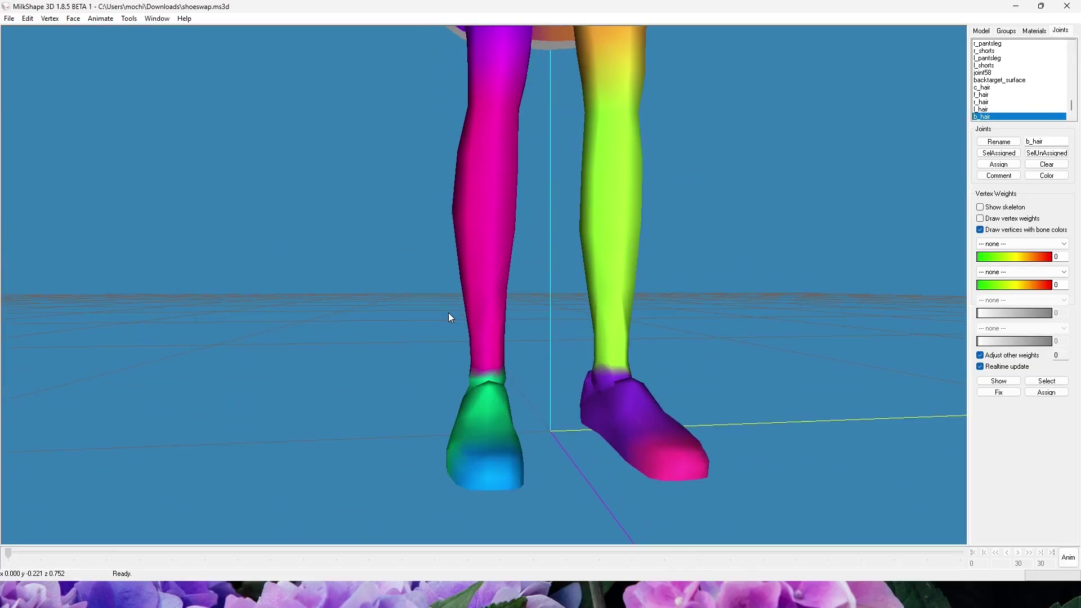
pyautogui.moveTo(545, 258); pyautogui.dragTo(590, 332)
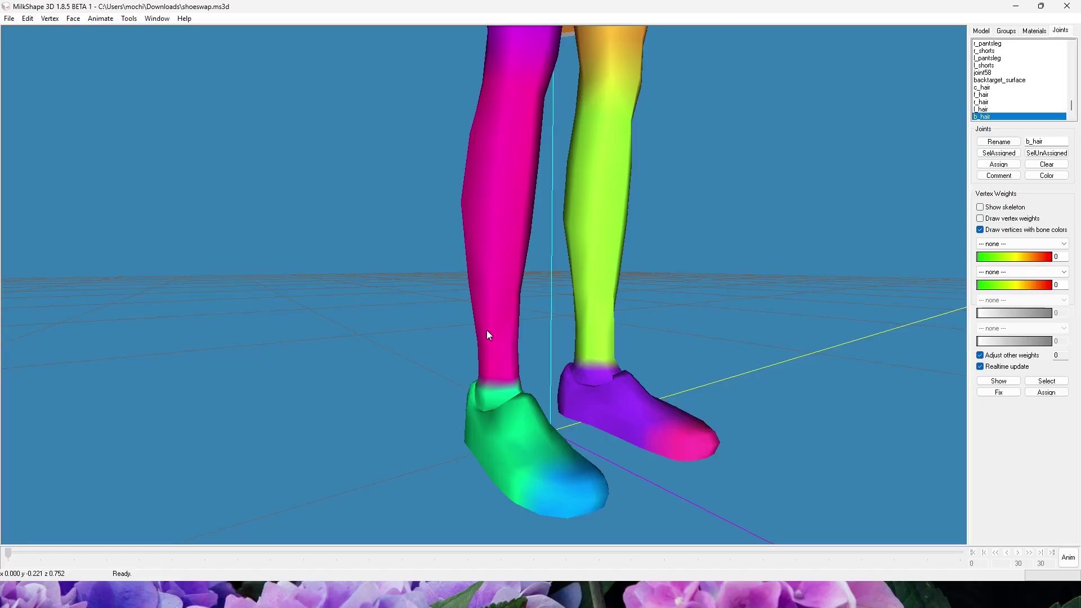
pyautogui.keyDown('shift'); pyautogui.moveTo(575, 315); pyautogui.dragTo(580, 493); pyautogui.keyUp('shift')
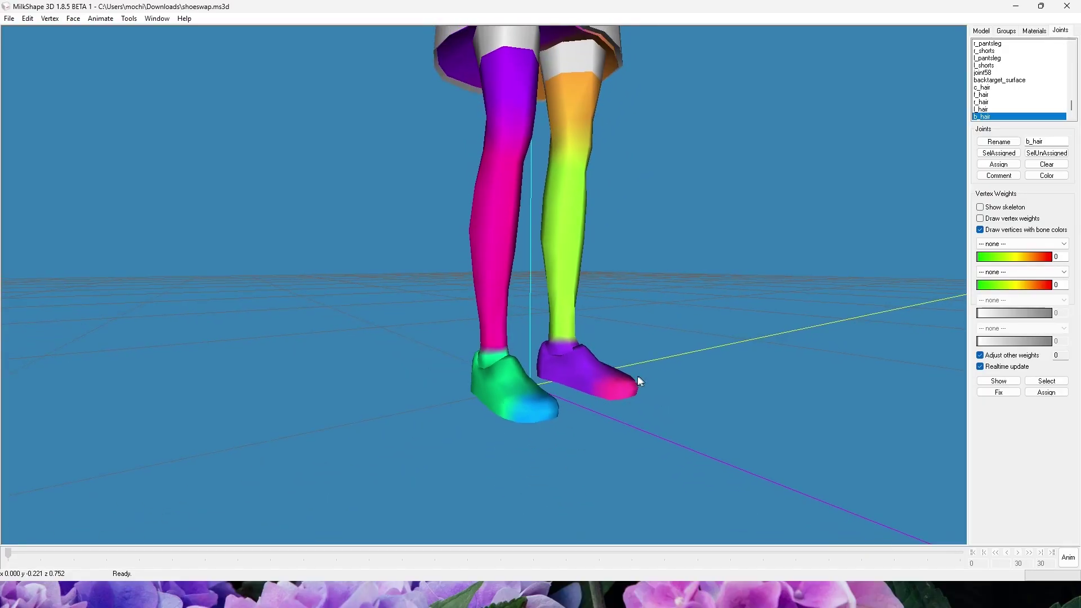
pyautogui.click(43, 23)
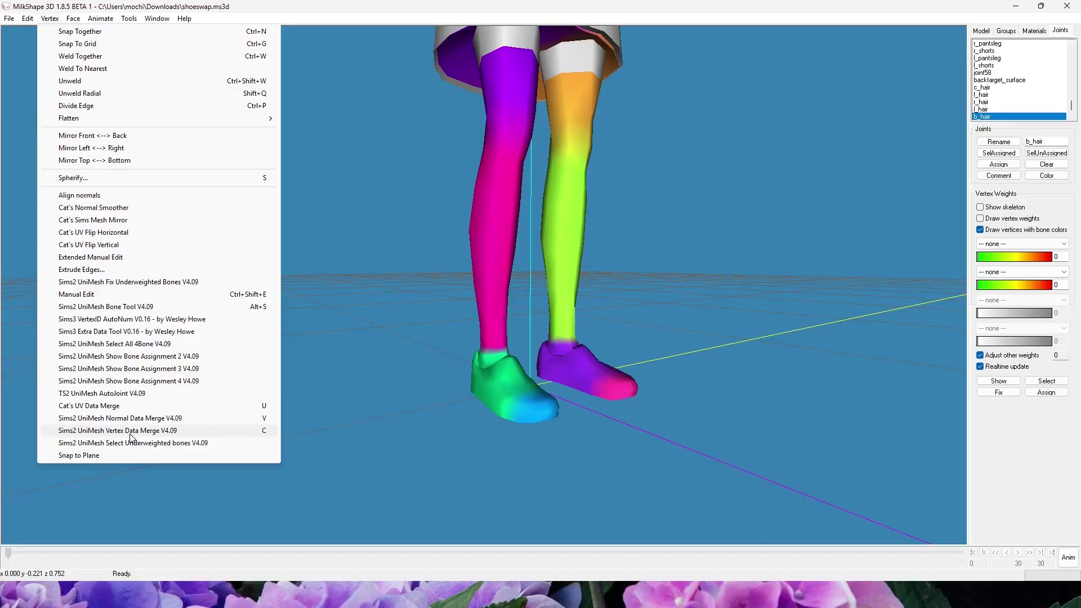
pyautogui.click(556, 458)
pyautogui.moveTo(556, 459); pyautogui.dragTo(524, 461)
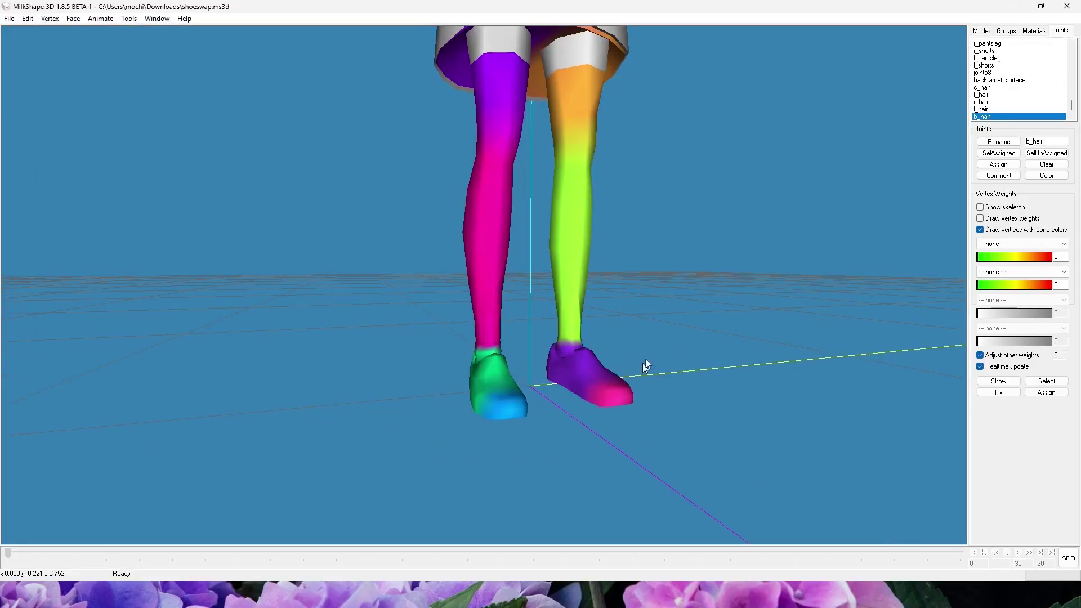
# Step: Turn off the bone colors and display the mesh textured, with the mesh groups listed
pyautogui.click(980, 229)
pyautogui.moveTo(828, 287)
pyautogui.mouseDown()
pyautogui.moveTo(792, 313)
pyautogui.moveTo(800, 293)
pyautogui.mouseUp()
pyautogui.click(1007, 30)
pyautogui.rightClick(668, 253)
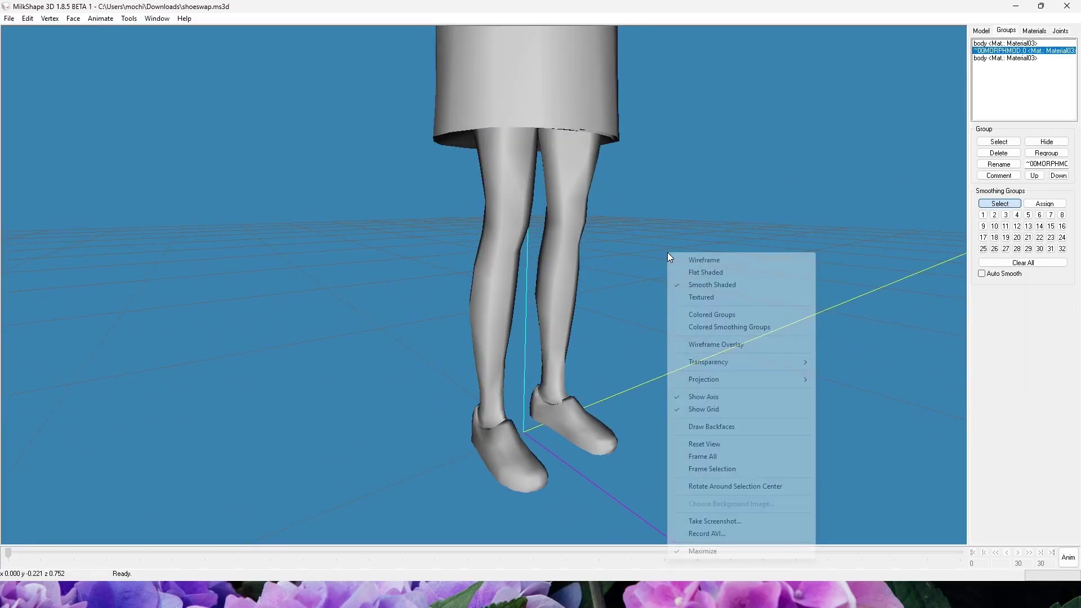
pyautogui.click(698, 303)
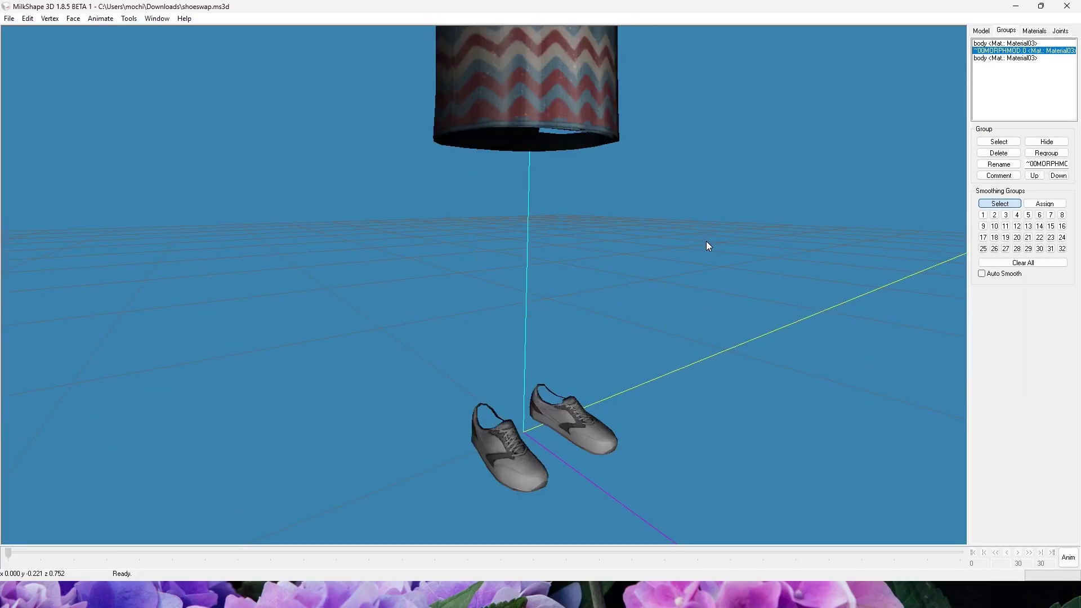